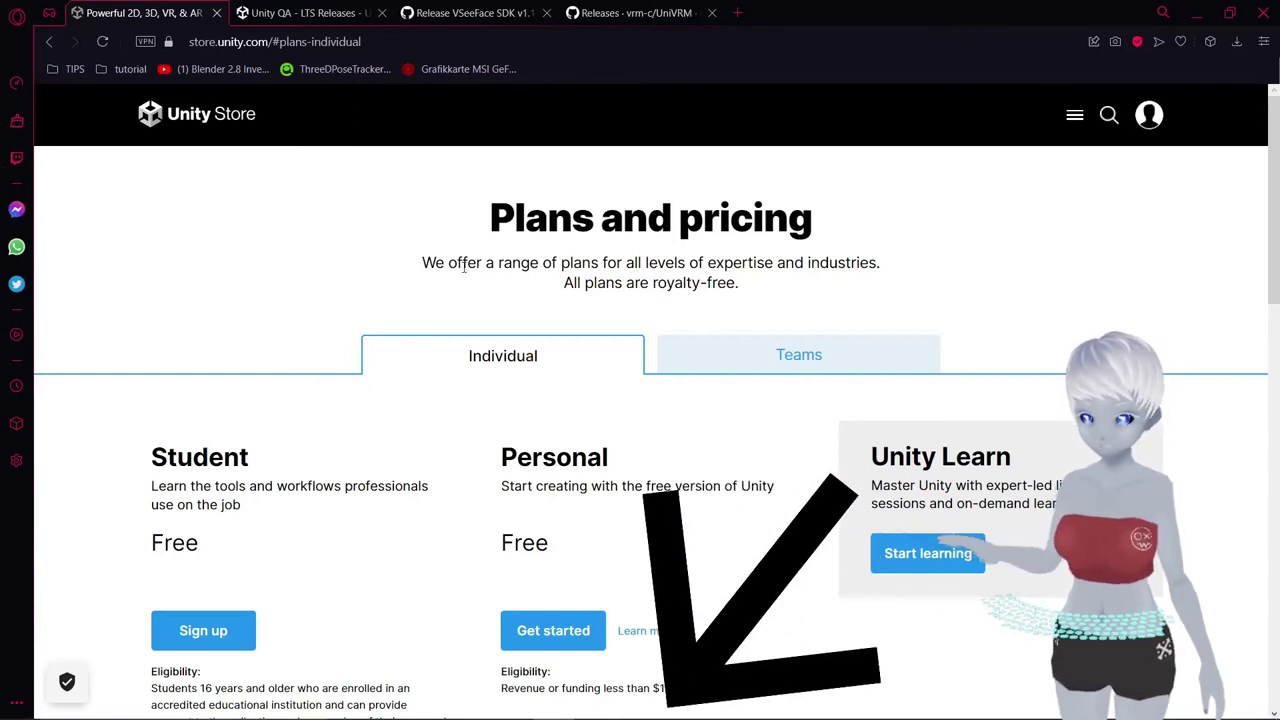
Step: Browse the Unity plans page, viewing the team plans and then the individual plans again
scroll(623, 323, "down", 1)
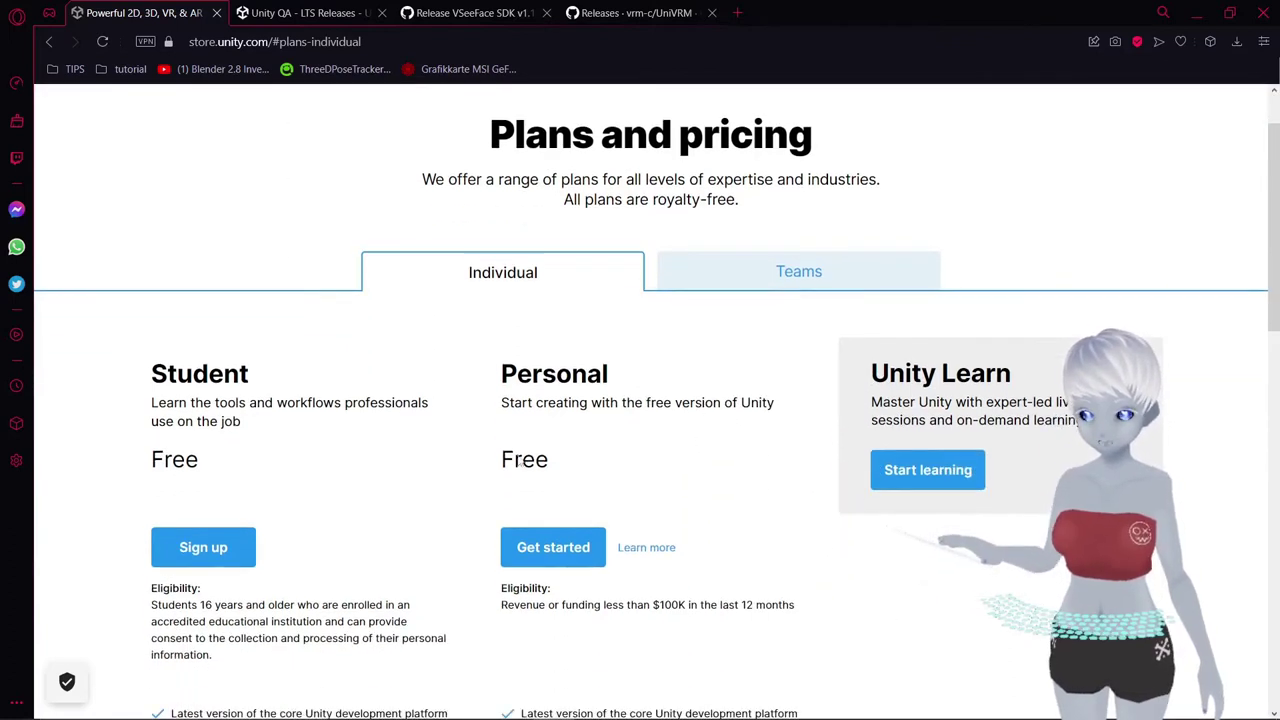
scroll(522, 462, "down", 1)
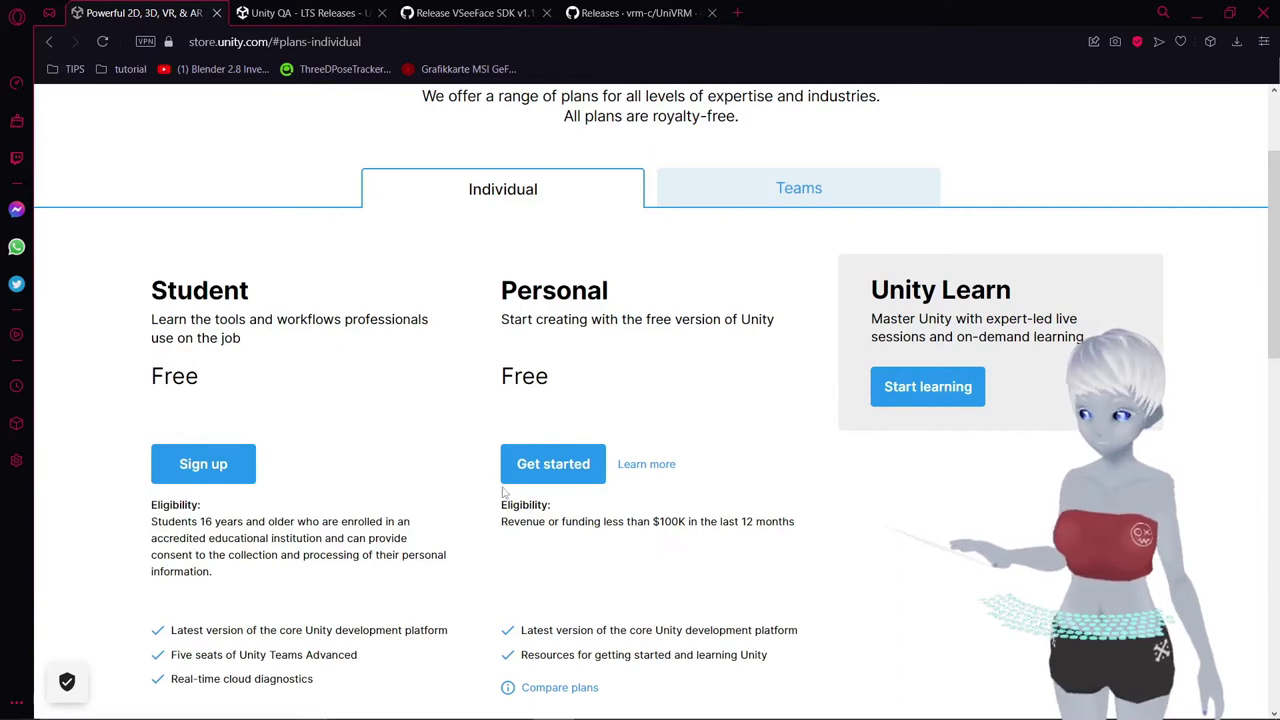
scroll(648, 555, "down", 2)
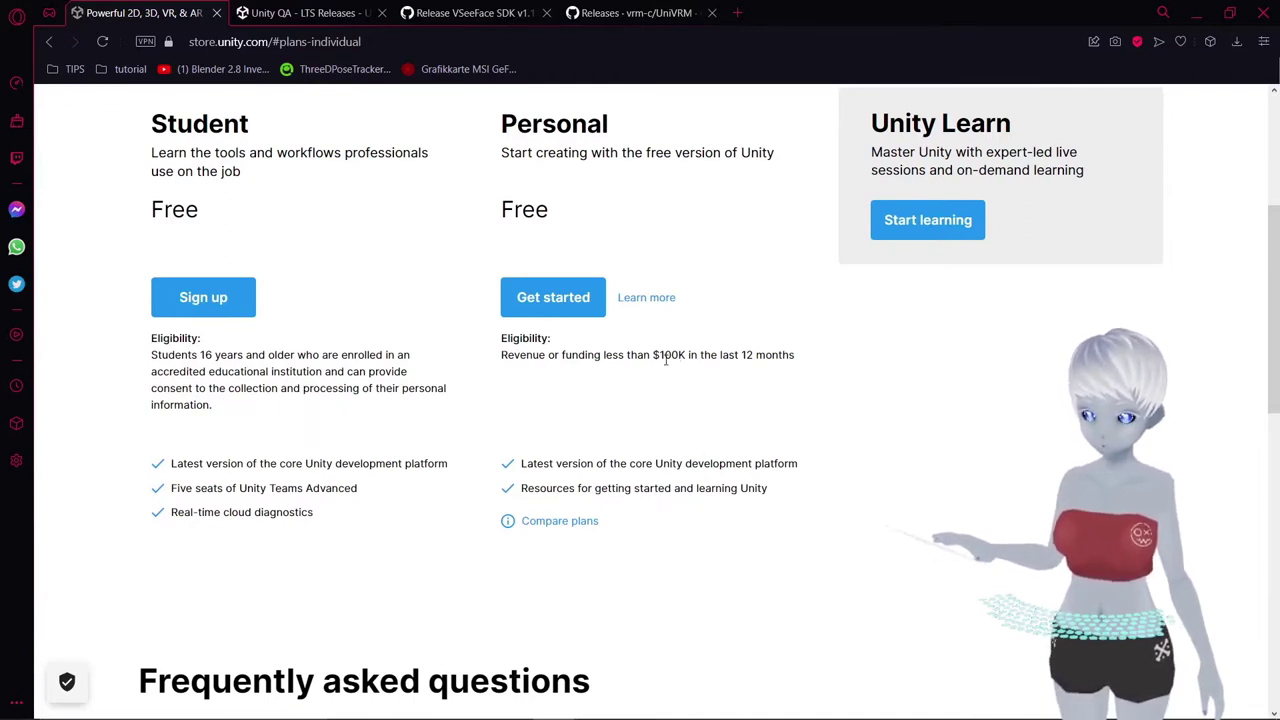
scroll(623, 335, "up", 3)
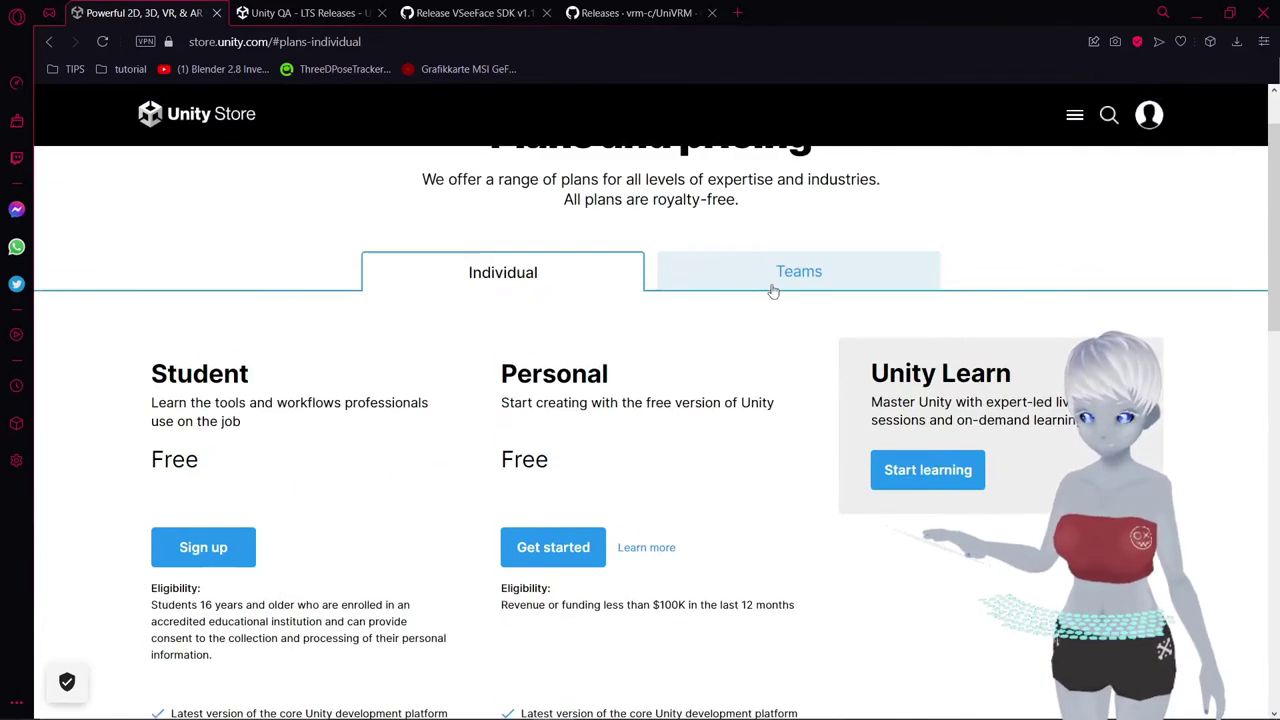
left_click(773, 291)
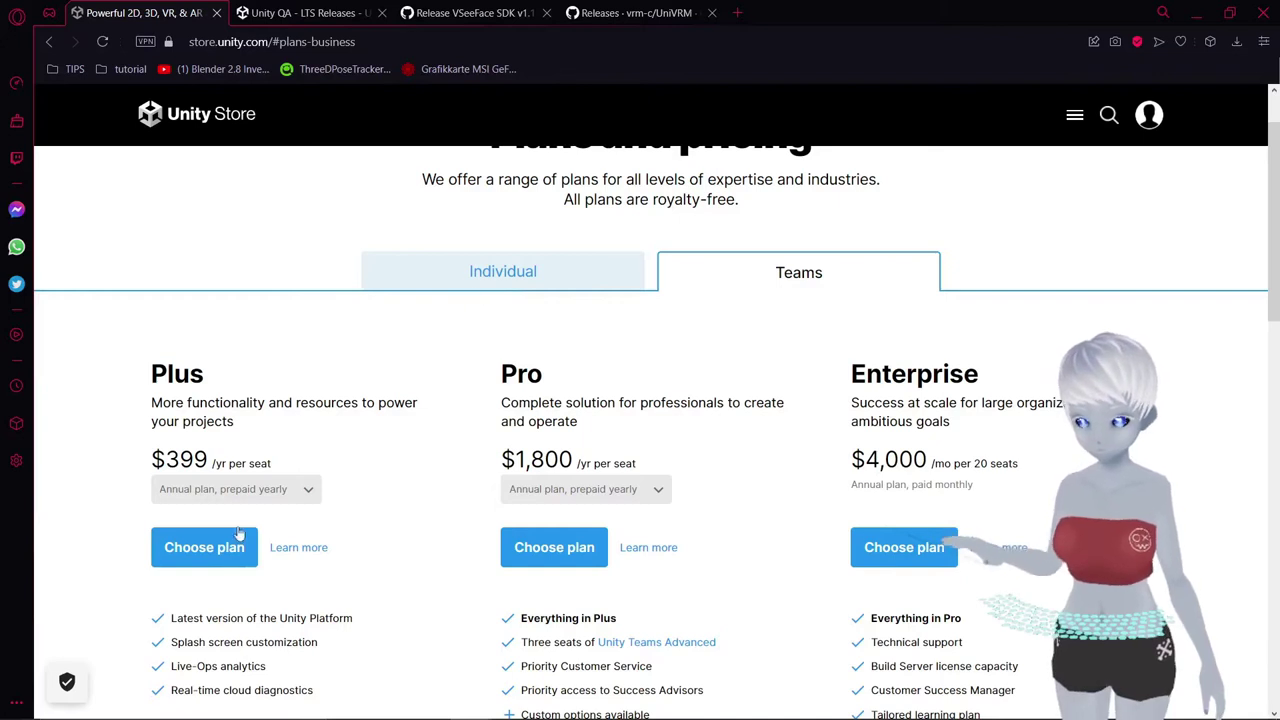
left_click(434, 274)
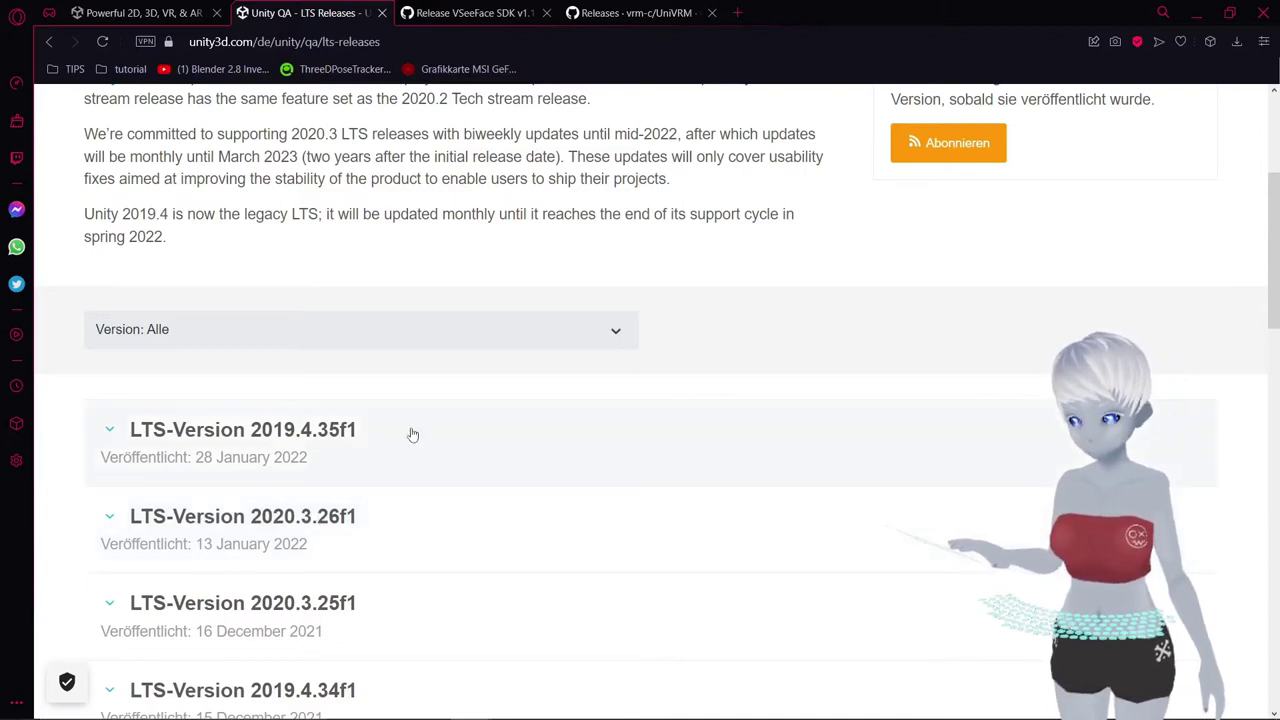
Step: Expand LTS 2019.4.35f1 to view its download links, then collapse it
left_click(107, 433)
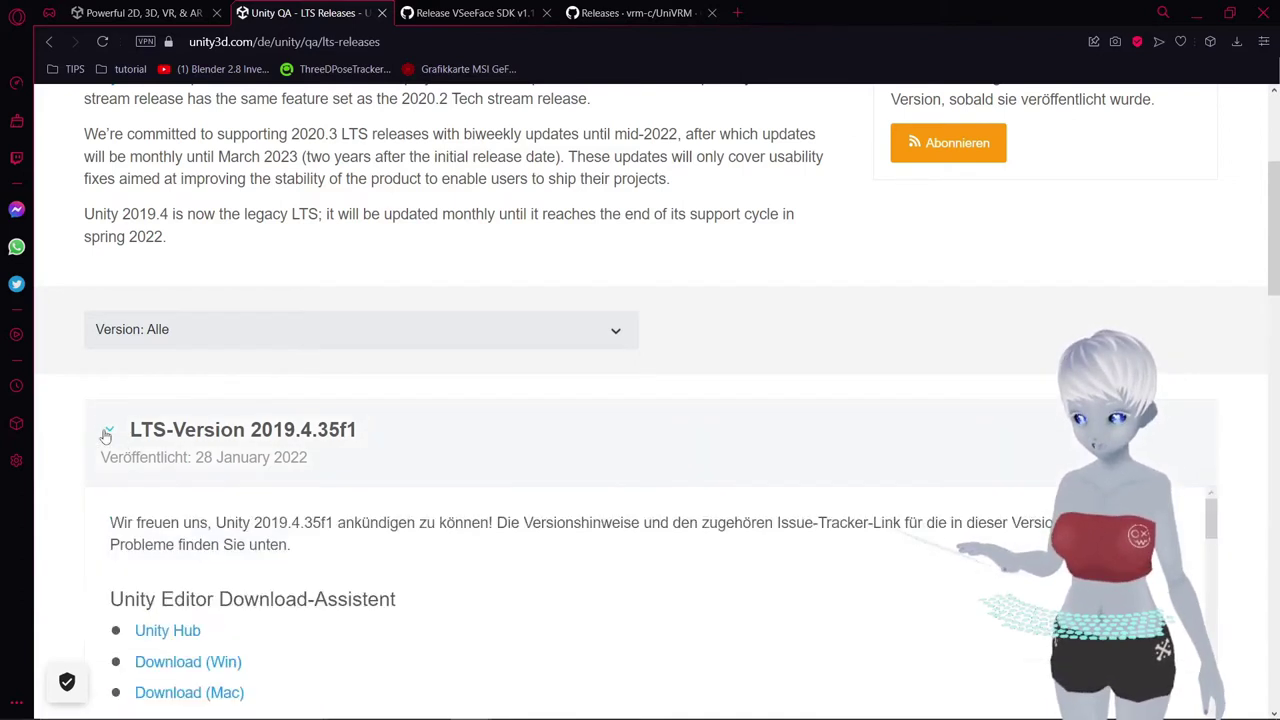
scroll(380, 513, "down", 1)
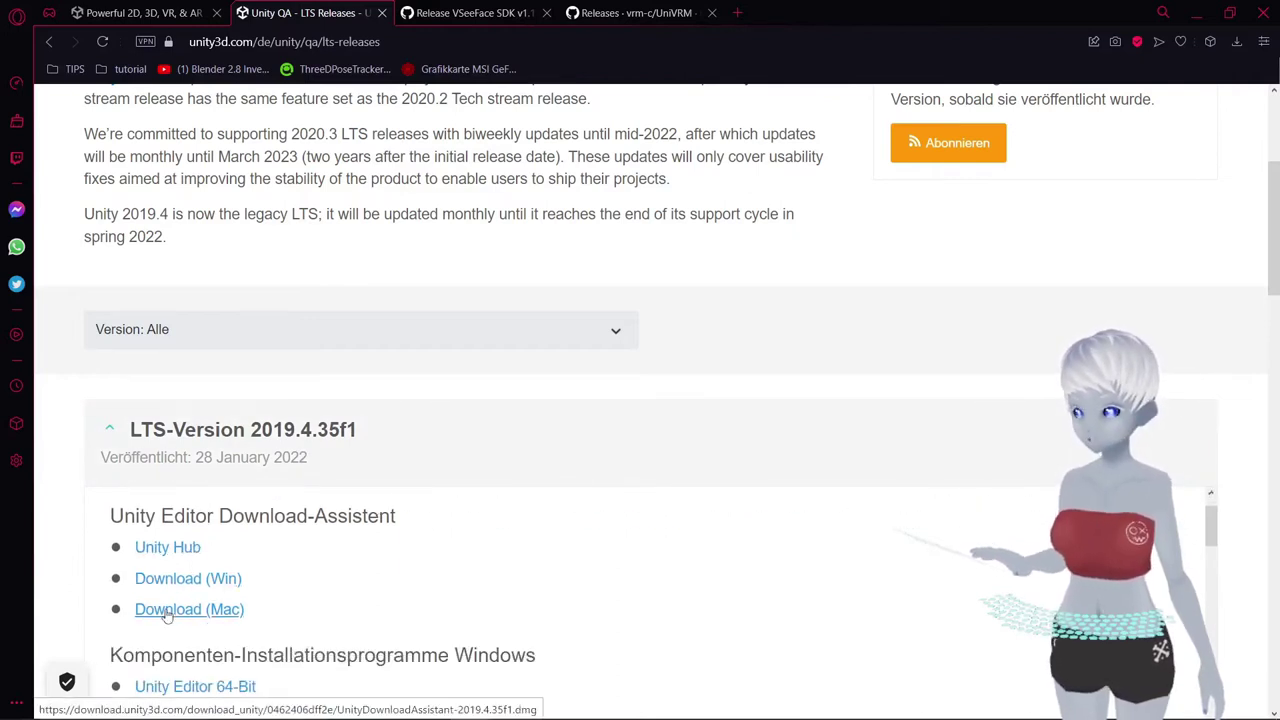
left_click(113, 432)
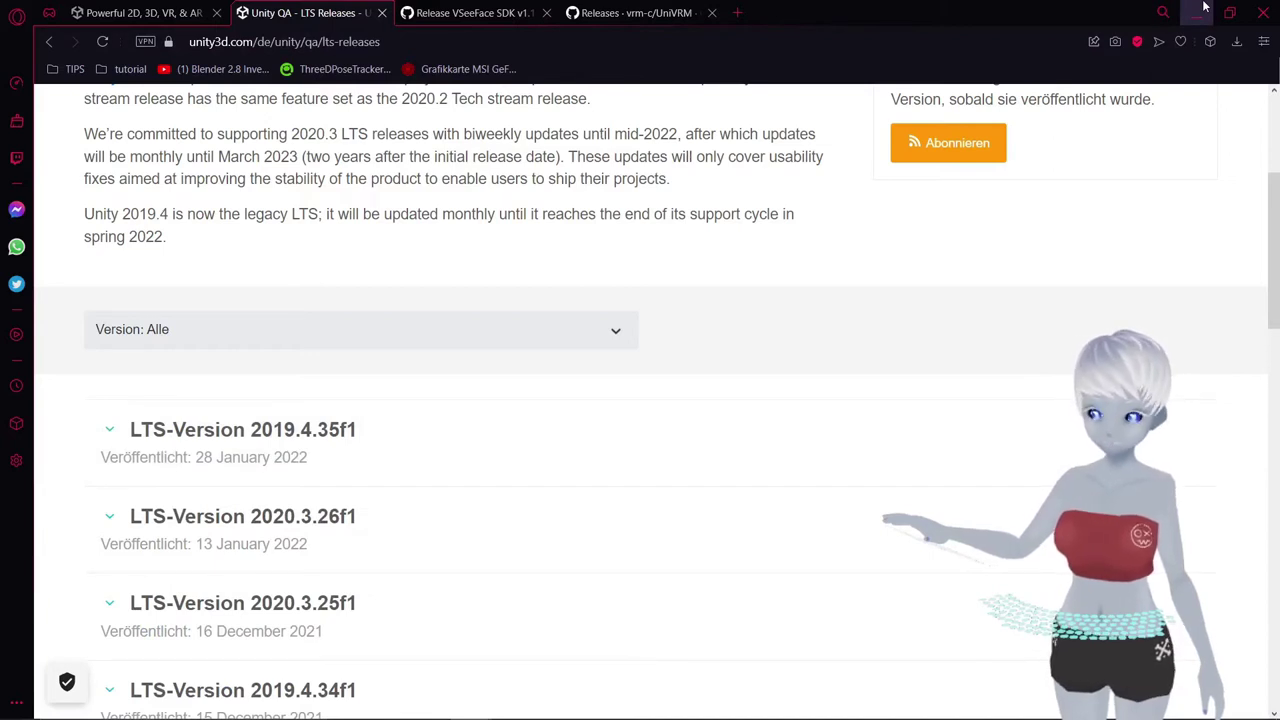
Step: Minimize the browser and launch Unity Hub from the desktop icon
left_click(1205, 8)
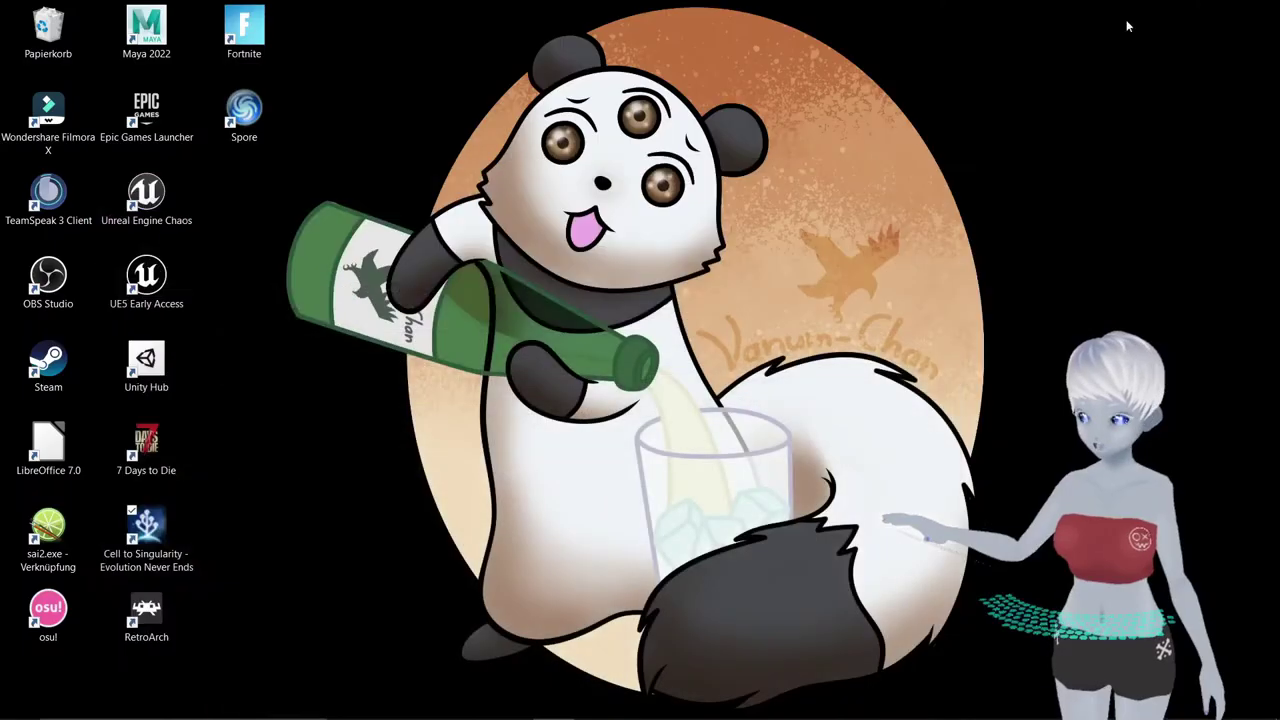
double_click(155, 356)
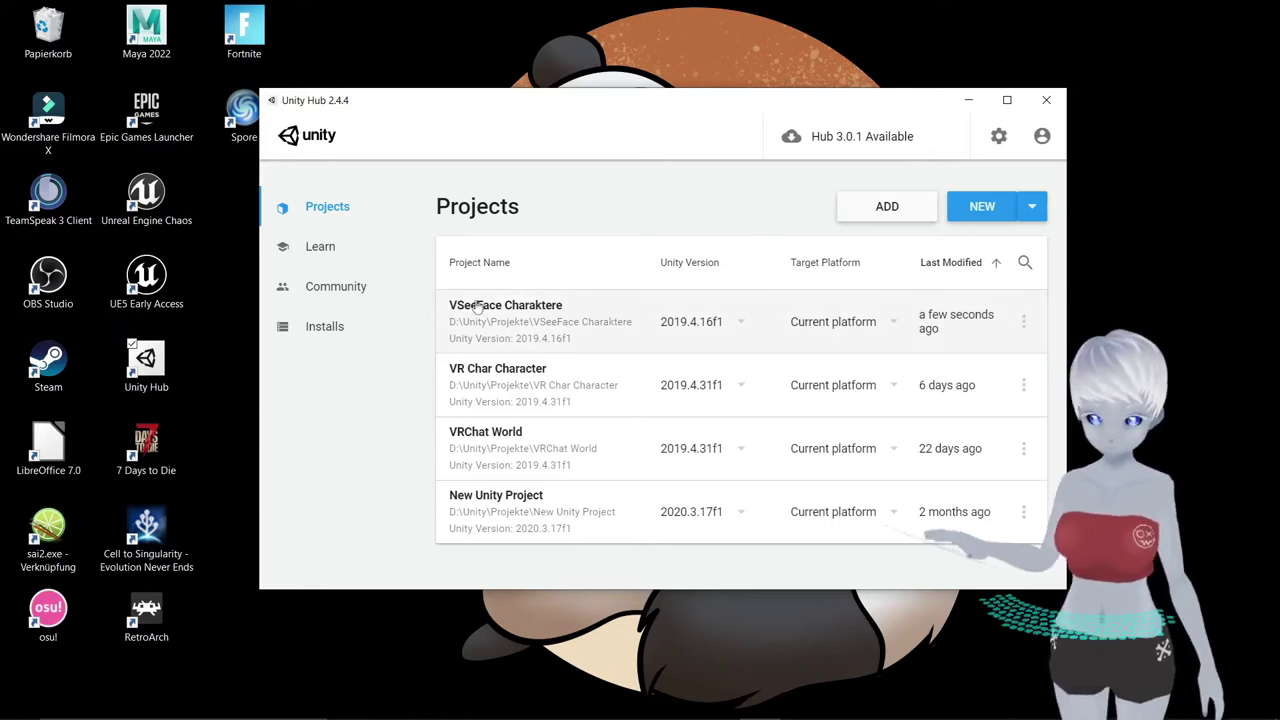
Step: Create a new 3D project named Lucy with Unity 2019.4.31f1
left_click(1029, 210)
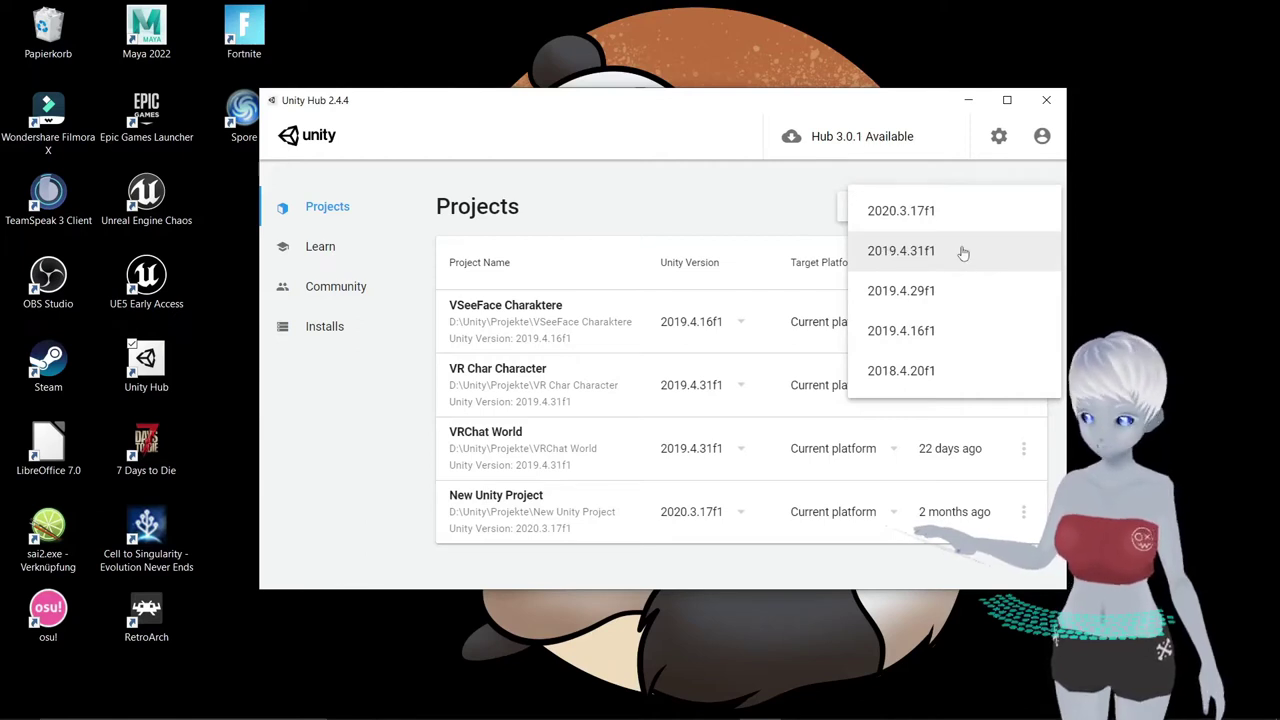
left_click(955, 258)
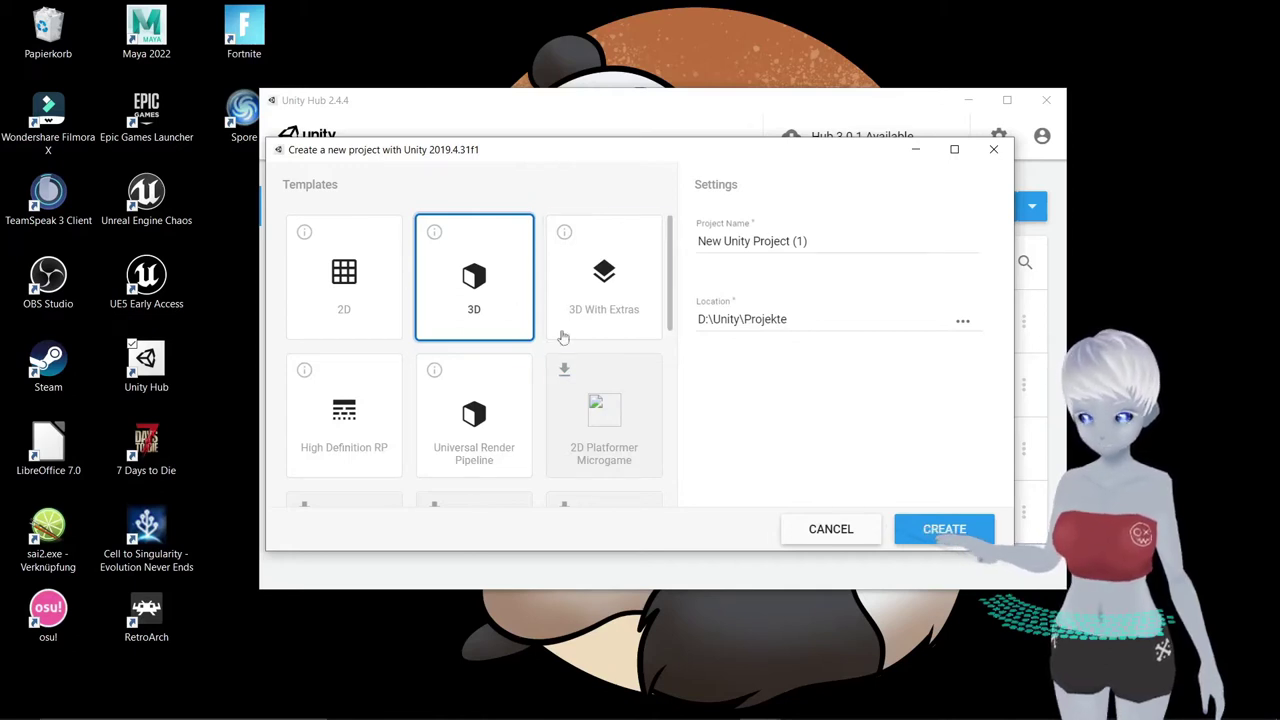
triple_click(755, 244)
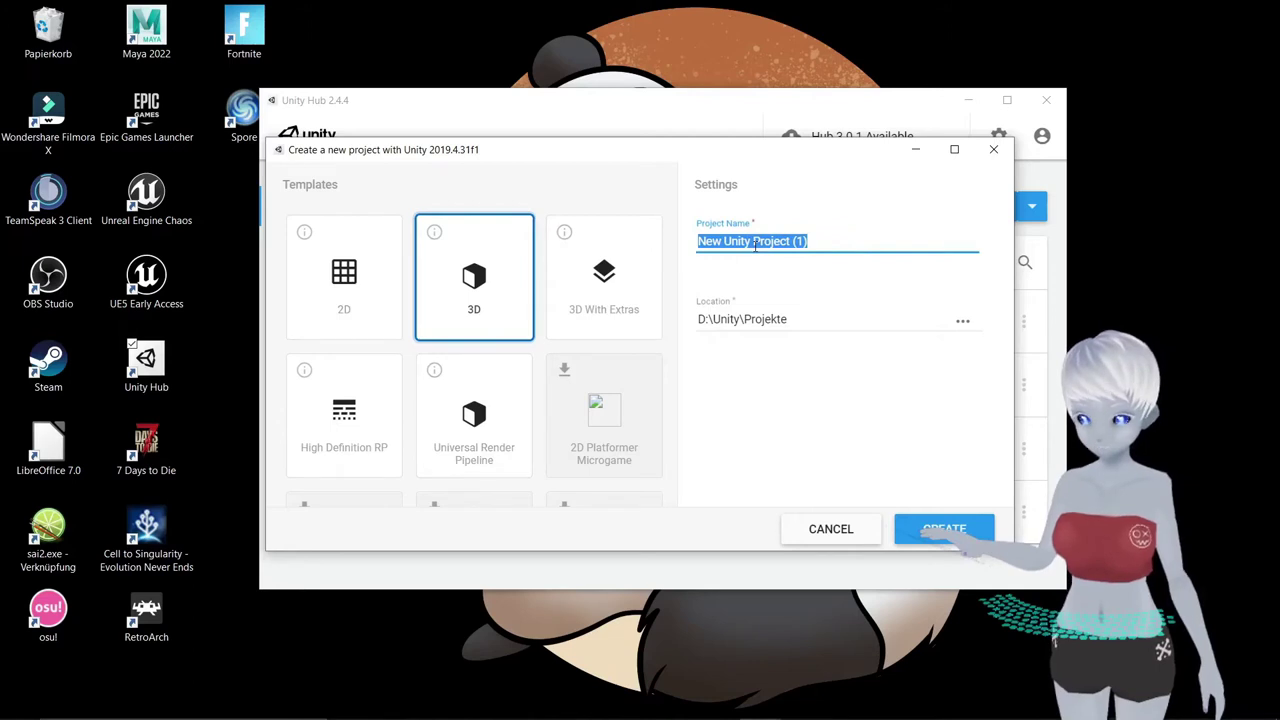
type("Lucy")
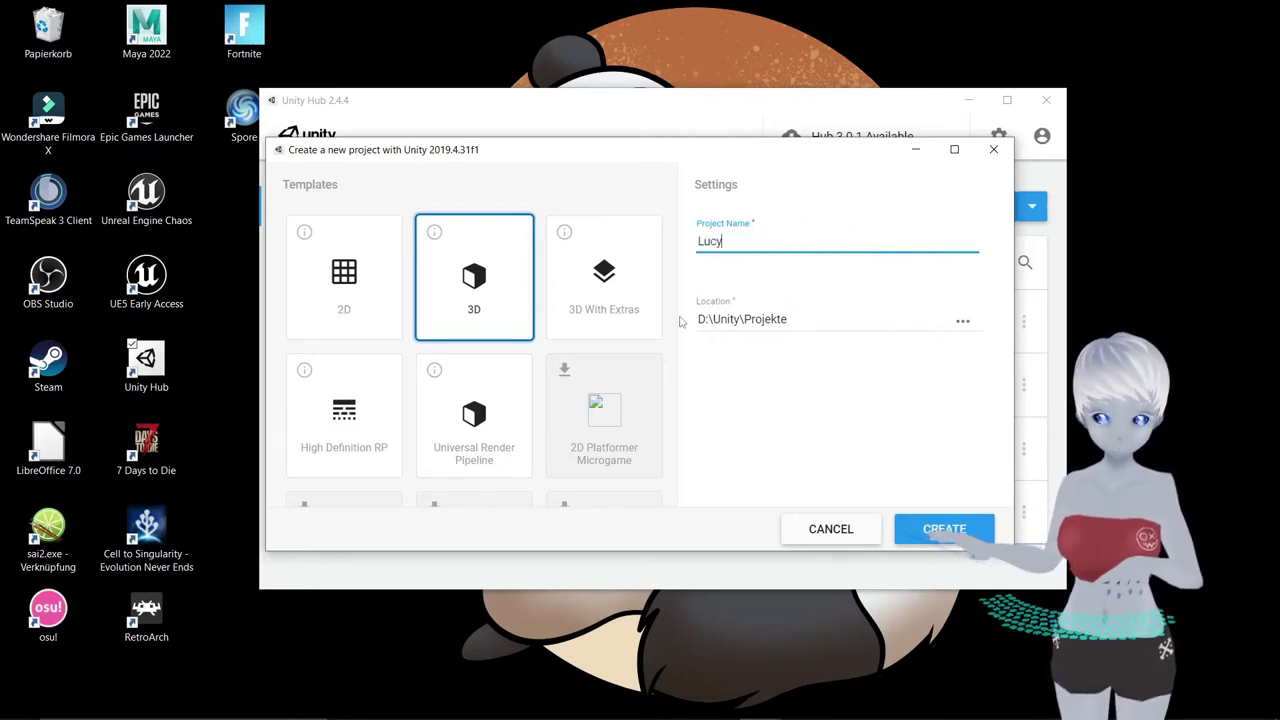
left_click(738, 303)
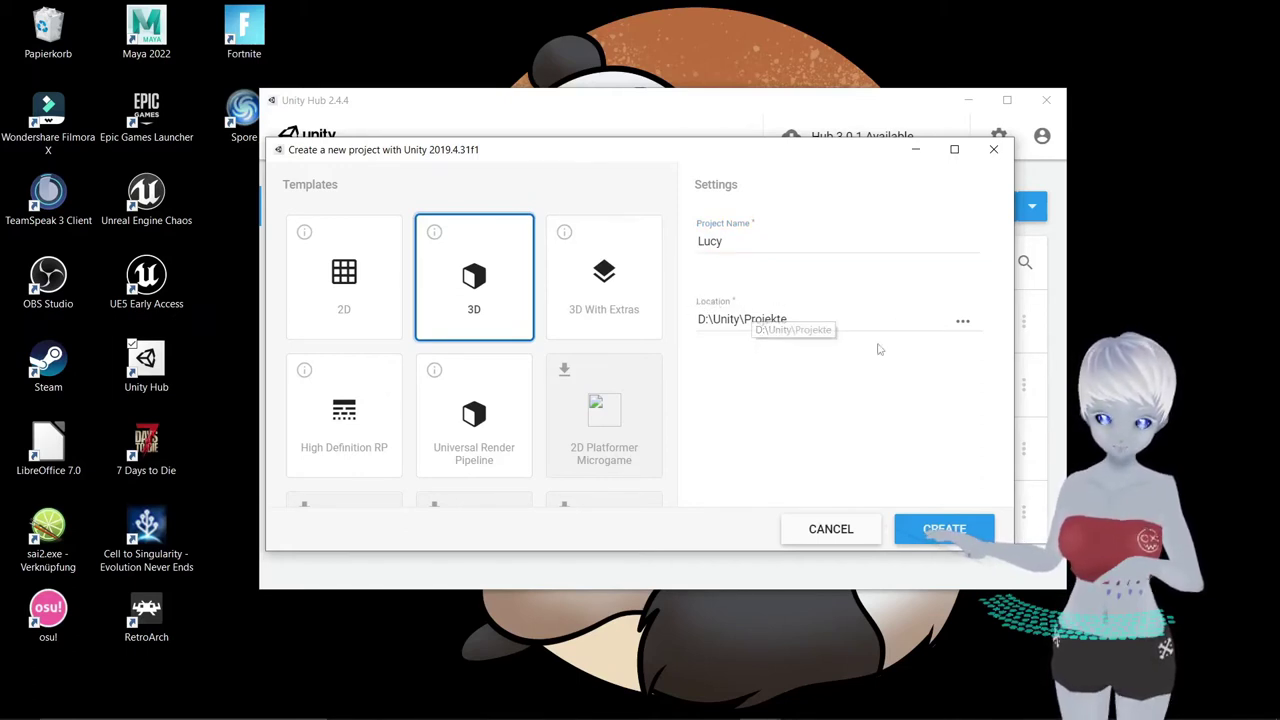
left_click(945, 531)
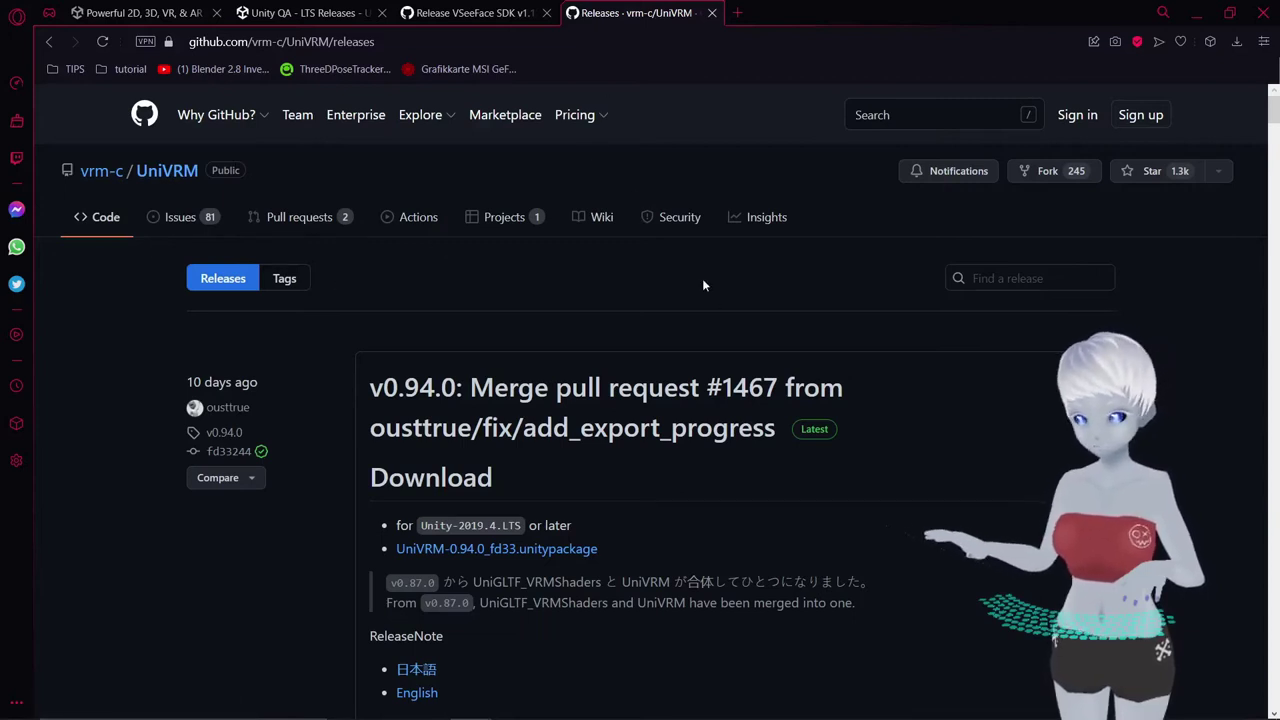
Step: Review the UniVRM v0.94.0 release notes, then go to the VSeeFace SDK release page
scroll(690, 271, "down", 1)
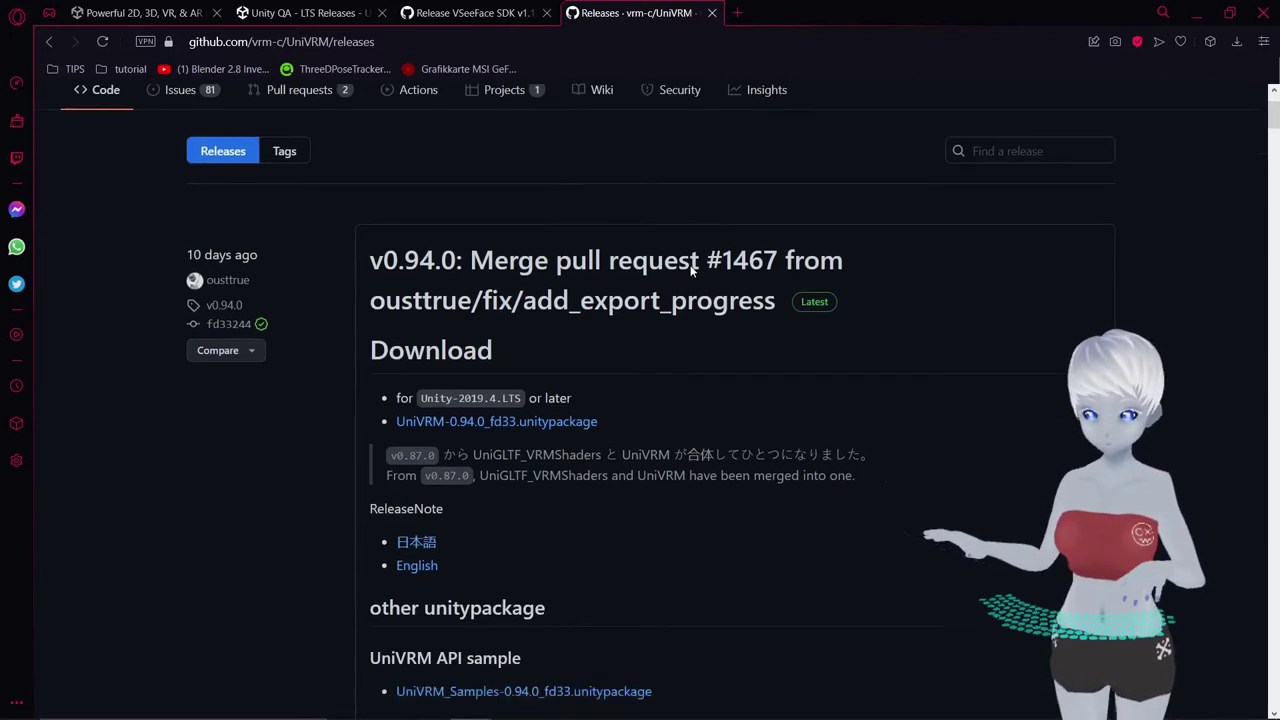
scroll(466, 309, "down", 1)
scroll(584, 496, "up", 2)
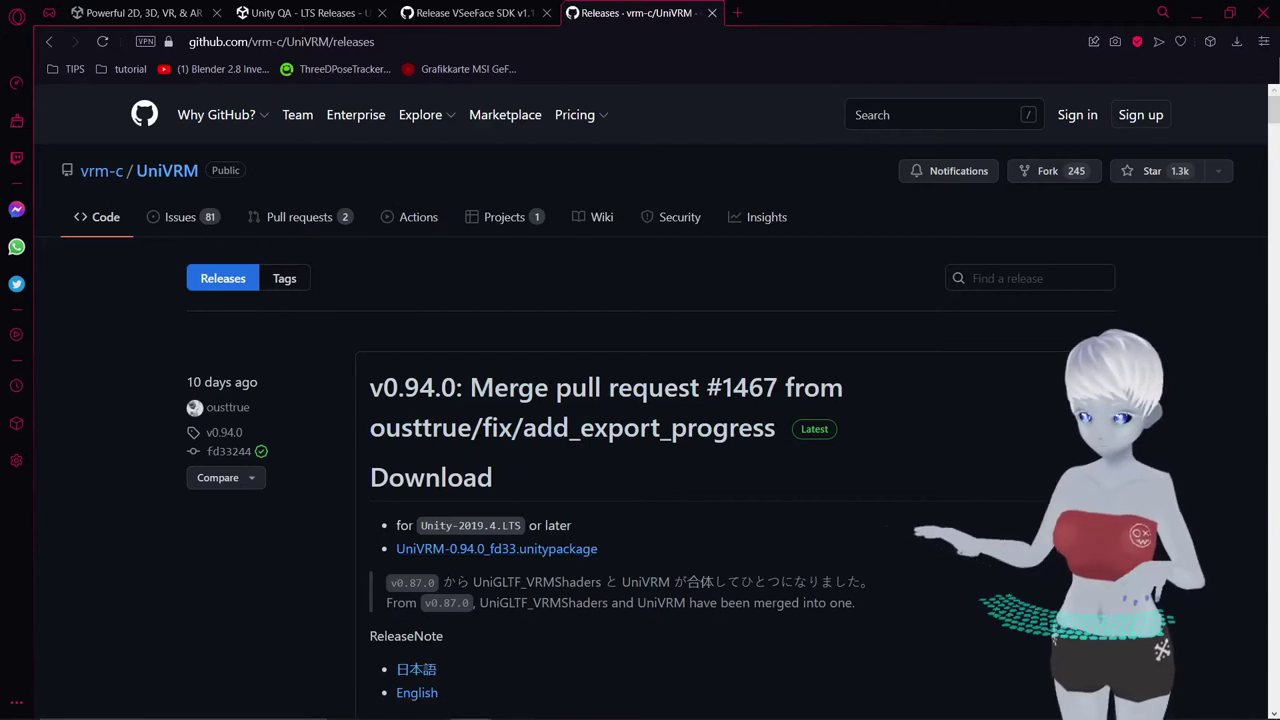
left_click(470, 13)
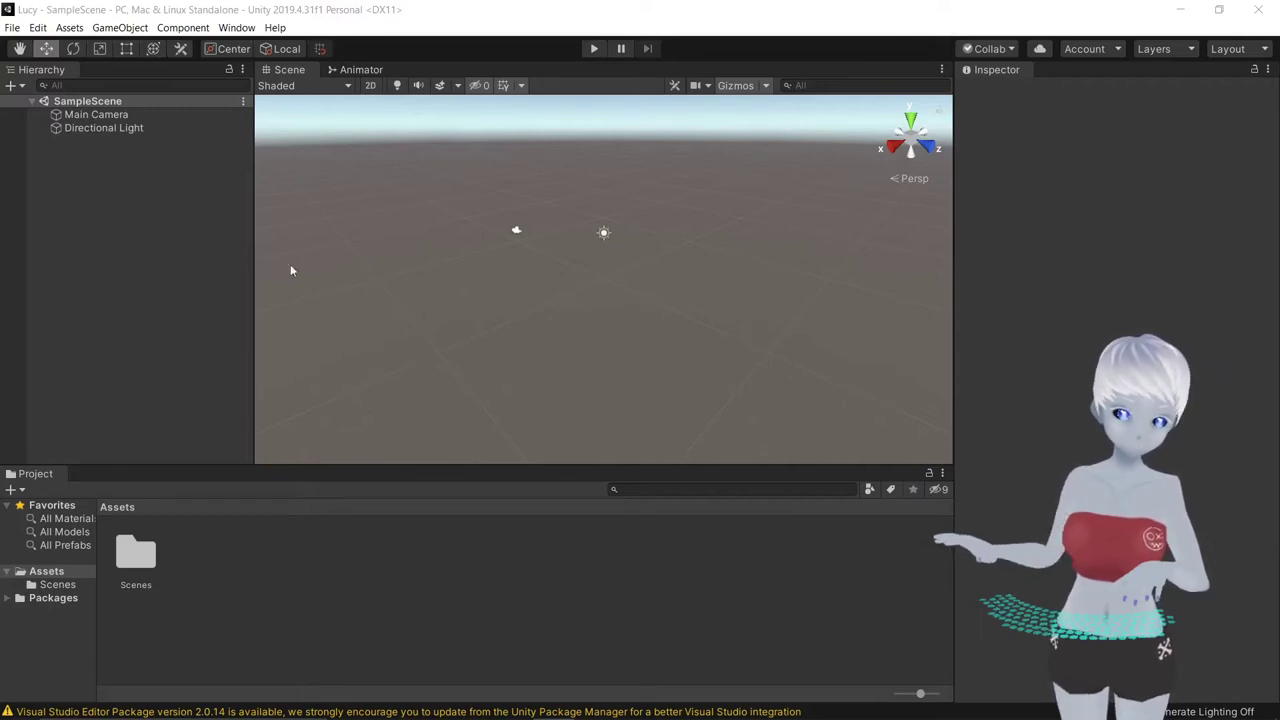
Step: Import UniVRM-0.94.0_fd33.unitypackage from Downloads as a custom package
right_click(256, 563)
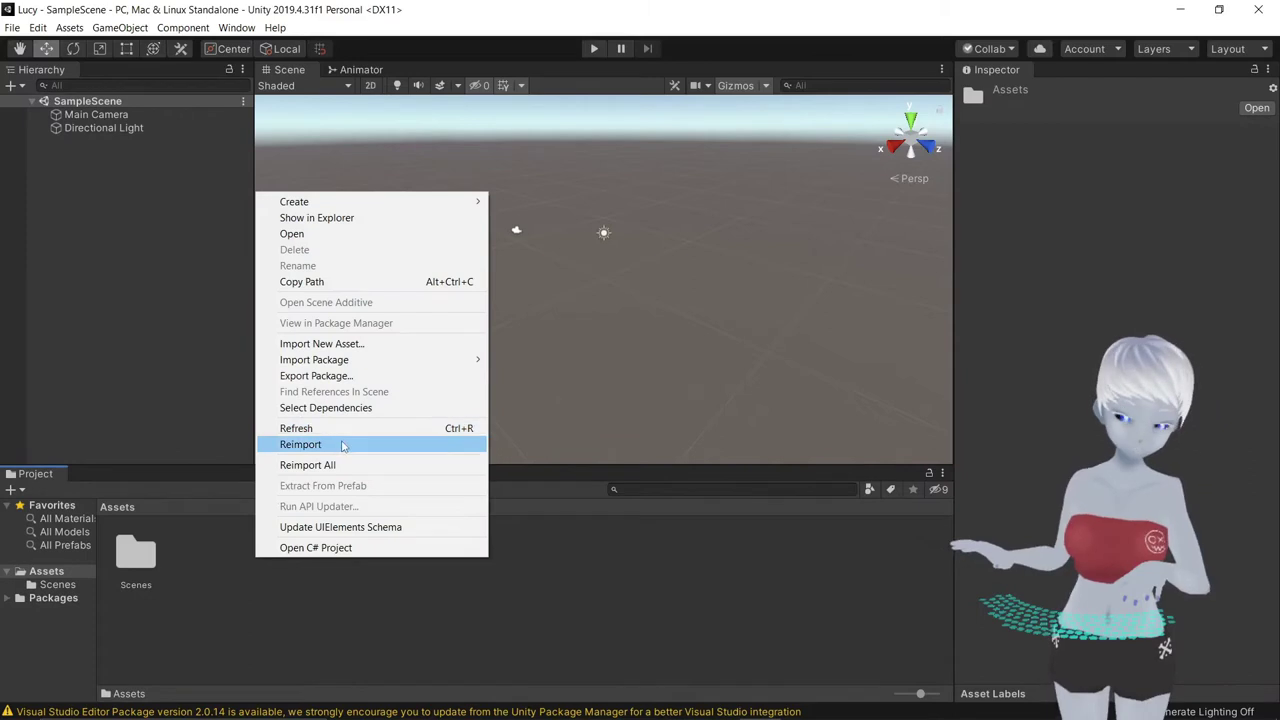
mouse_move(378, 363)
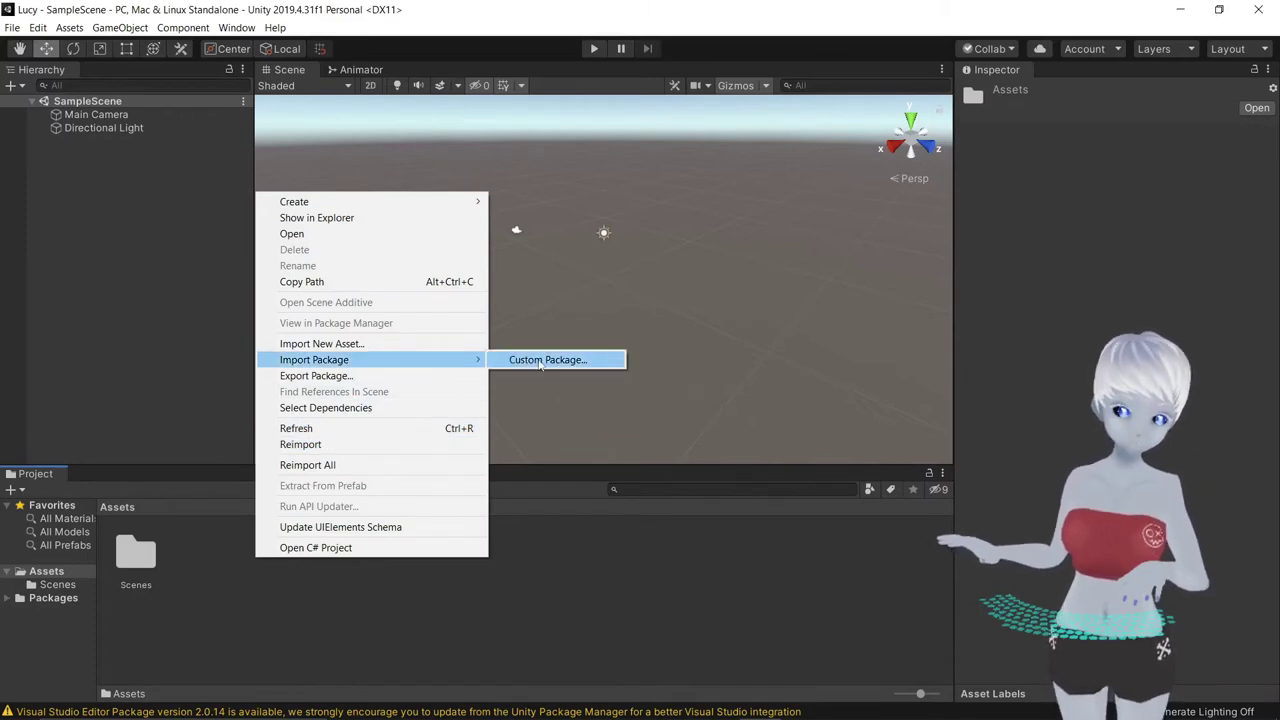
left_click(538, 362)
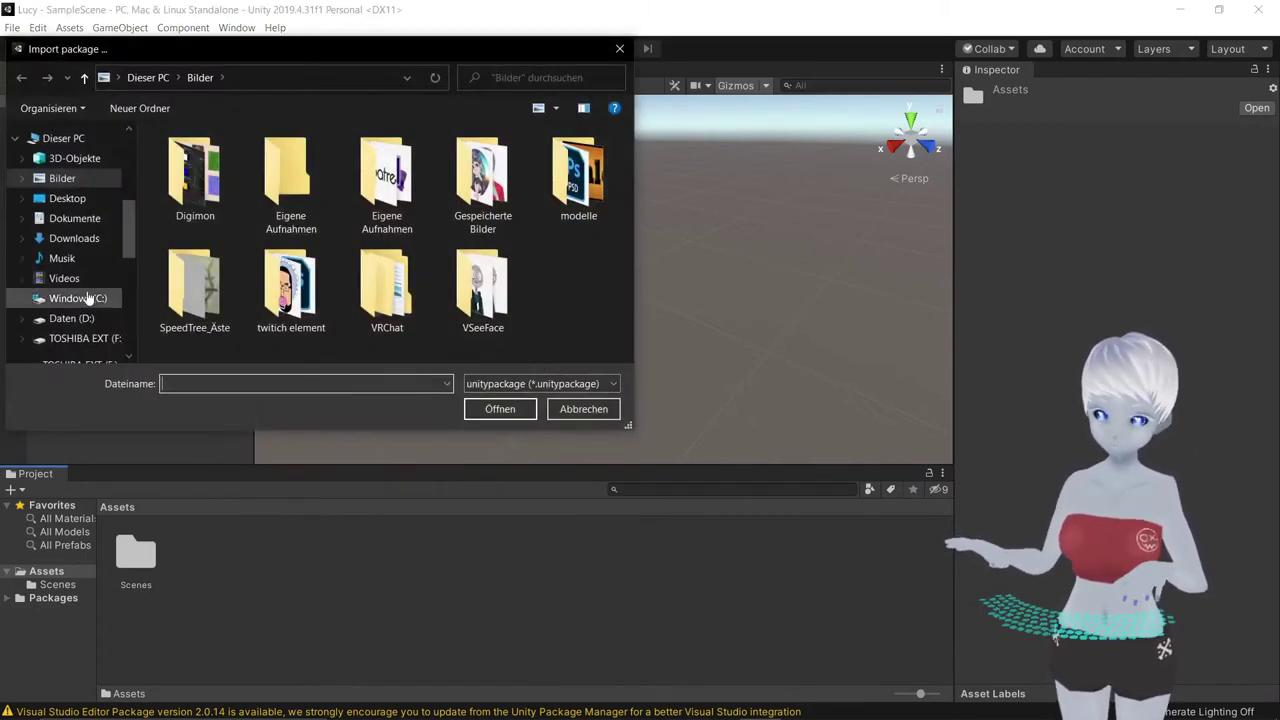
left_click(83, 246)
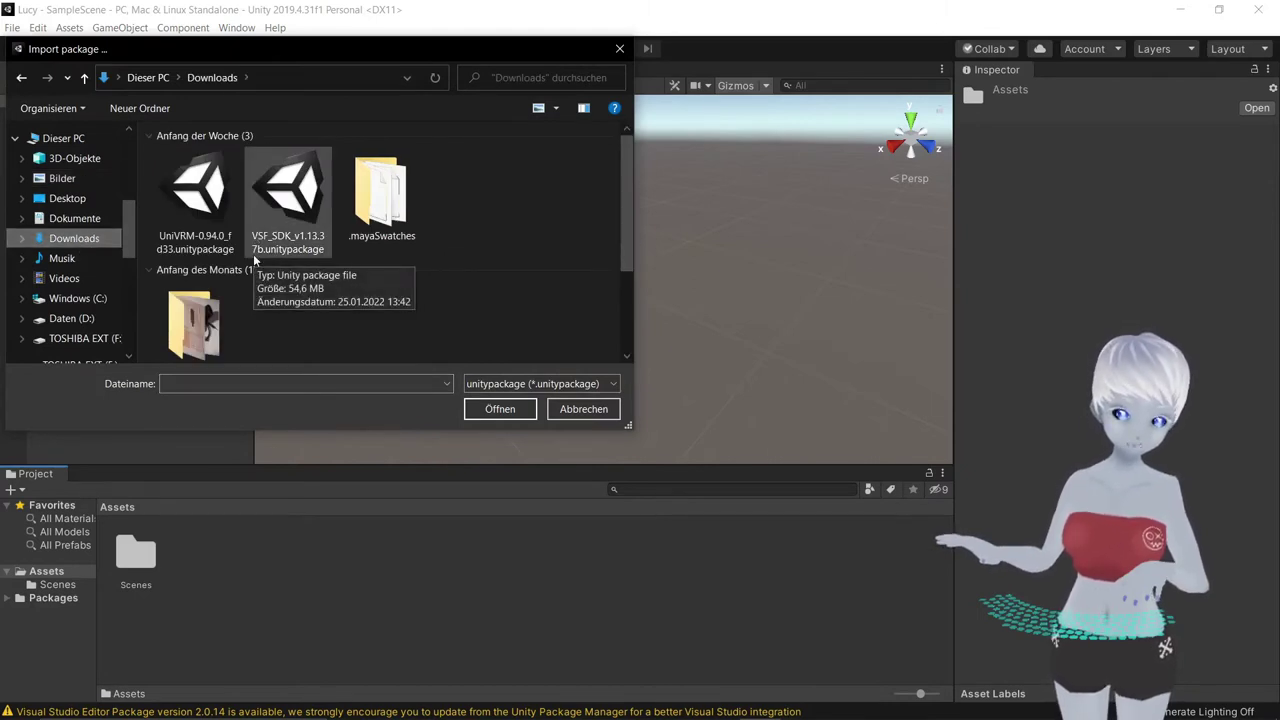
left_click(188, 253)
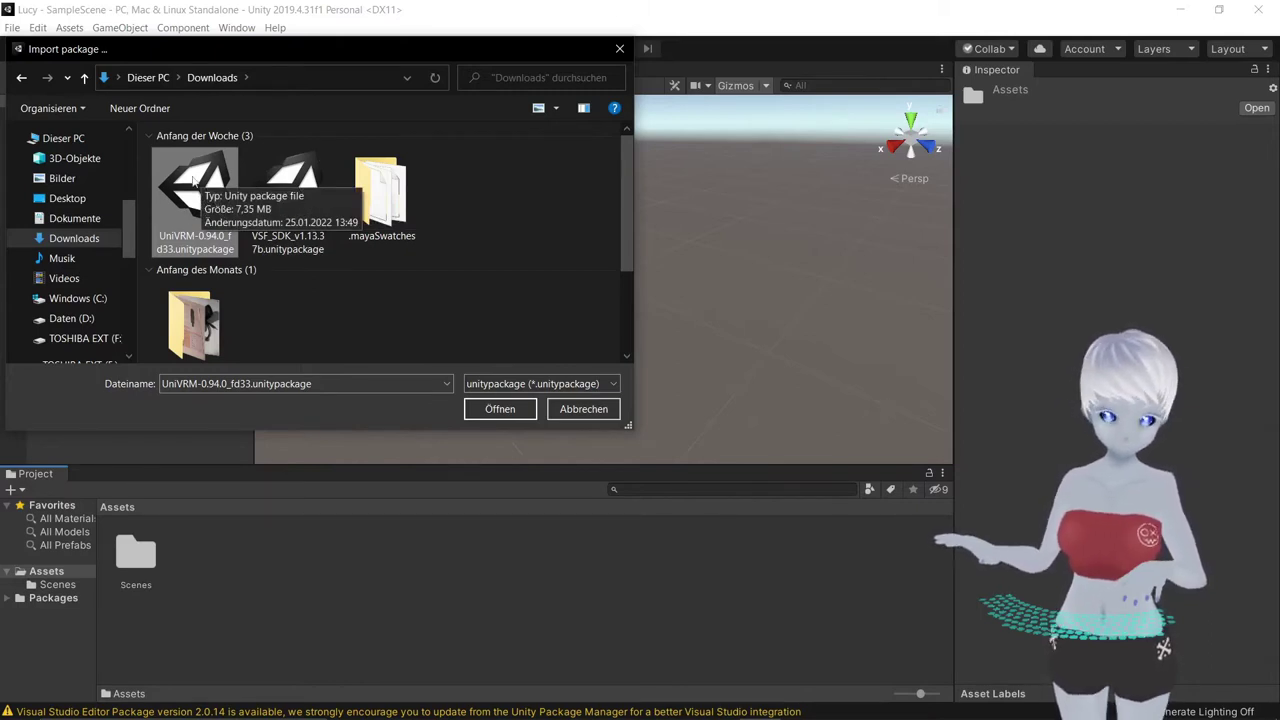
left_click(479, 410)
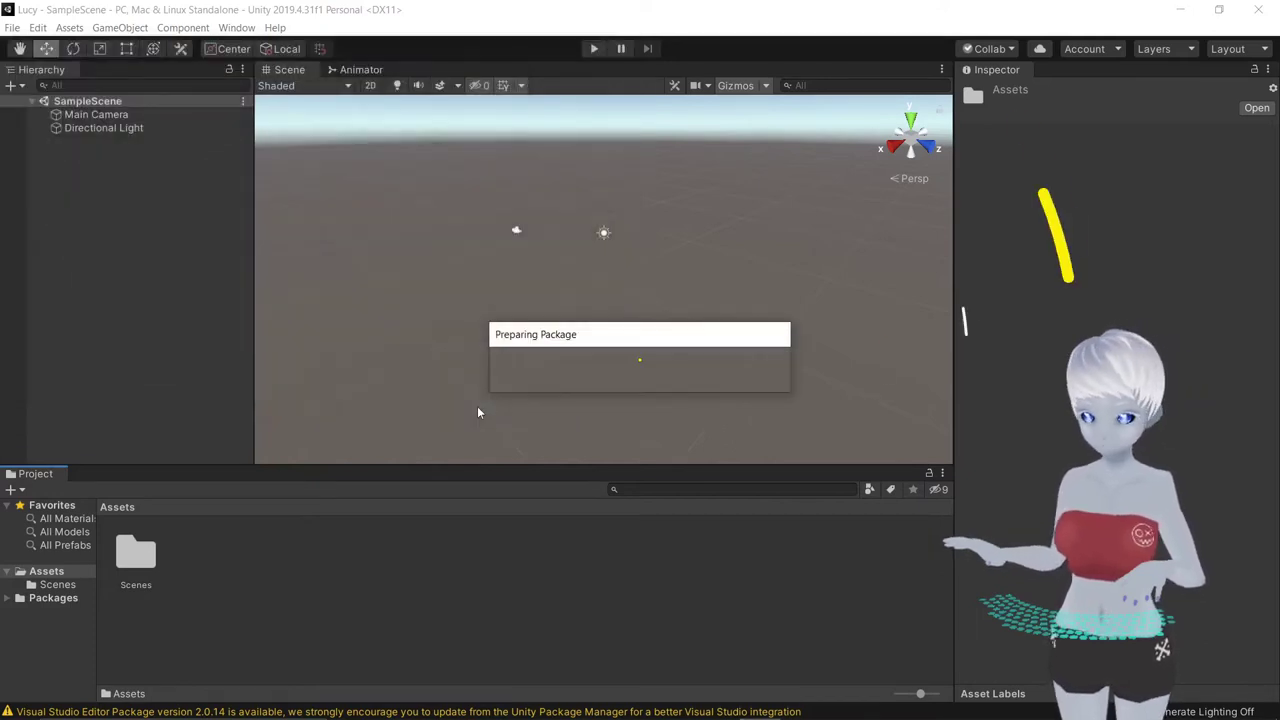
Step: Check the full UniVRM package list down to the VRM10 MToon shaders and import everything
scroll(388, 314, "down", 5)
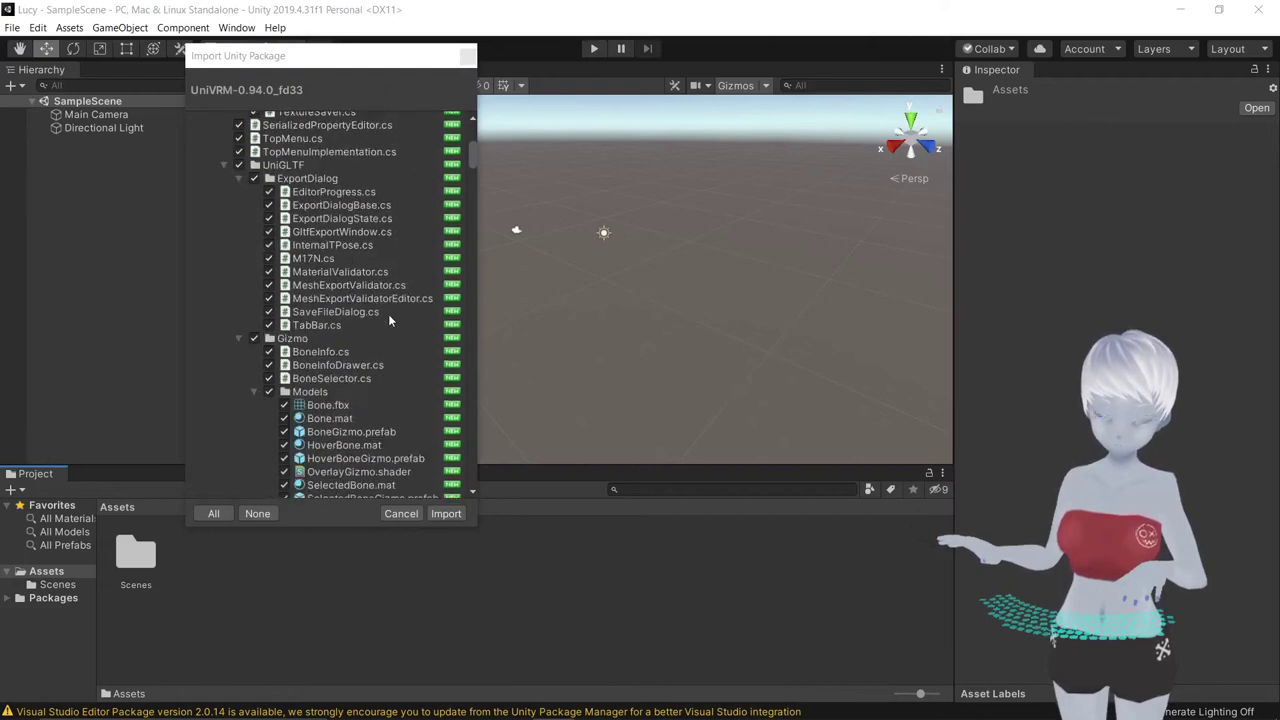
scroll(234, 289, "down", 5)
scroll(237, 218, "down", 5)
scroll(238, 225, "down", 5)
scroll(260, 215, "down", 5)
scroll(285, 200, "down", 5)
scroll(310, 190, "down", 5)
scroll(310, 192, "down", 5)
scroll(304, 200, "down", 5)
scroll(304, 240, "down", 5)
scroll(303, 279, "down", 5)
scroll(301, 320, "down", 5)
scroll(300, 343, "down", 5)
scroll(301, 345, "down", 5)
scroll(302, 347, "down", 5)
scroll(302, 347, "down", 5)
scroll(302, 347, "down", 5)
scroll(302, 347, "down", 5)
scroll(301, 348, "down", 5)
scroll(300, 348, "down", 5)
scroll(300, 347, "down", 5)
scroll(300, 347, "down", 5)
scroll(301, 346, "down", 5)
scroll(301, 347, "down", 5)
scroll(301, 347, "down", 5)
scroll(397, 480, "down", 5)
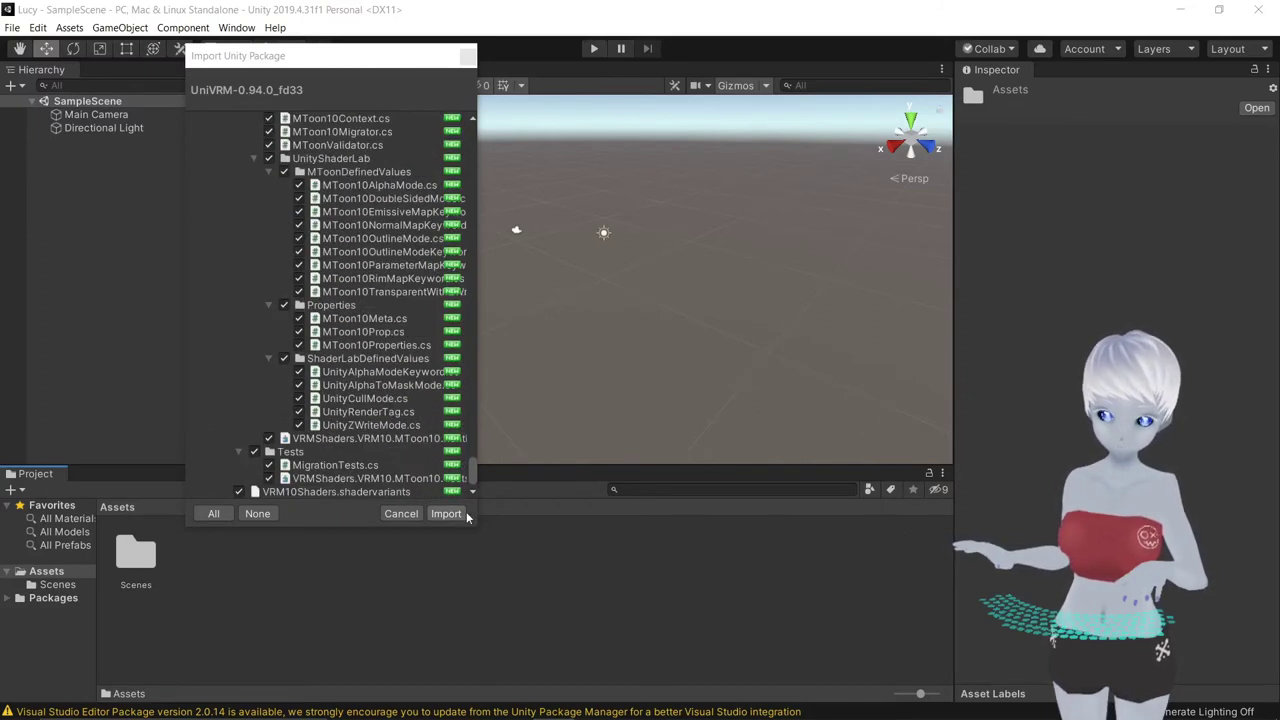
left_click(457, 513)
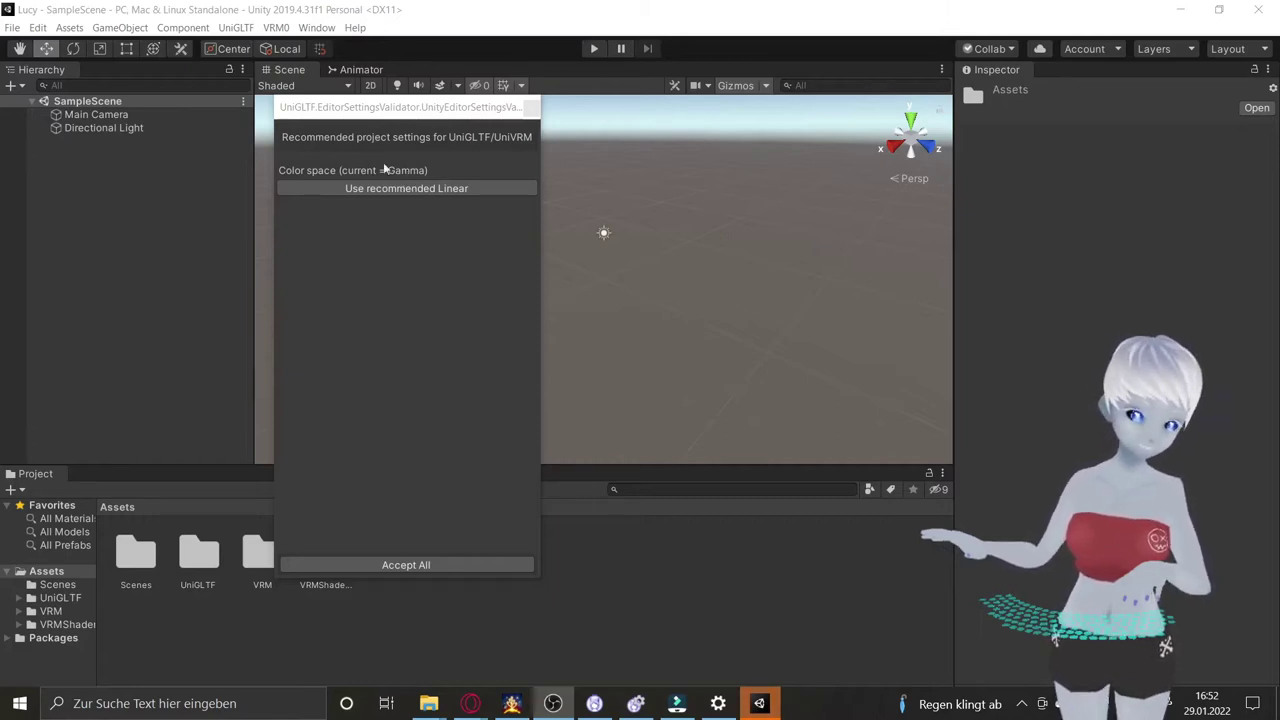
Step: Apply the recommended Linear colour space and close the UniGLTF validator
left_click(460, 190)
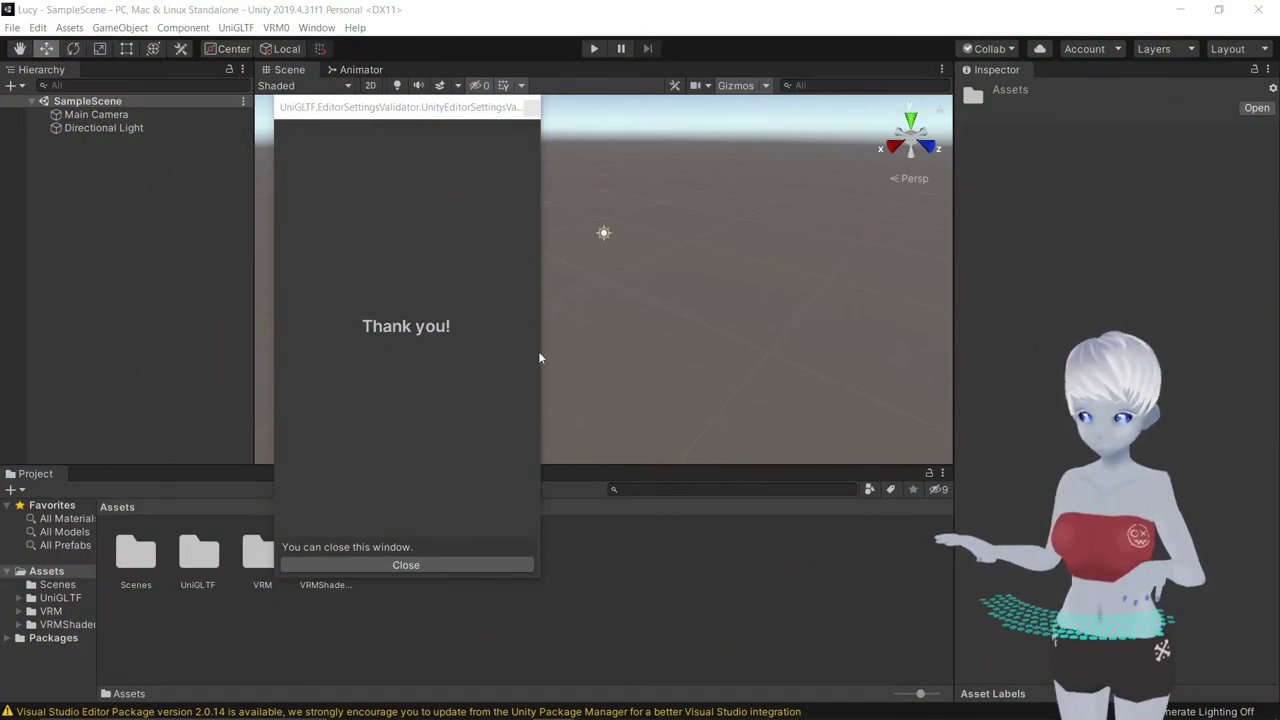
left_click(478, 565)
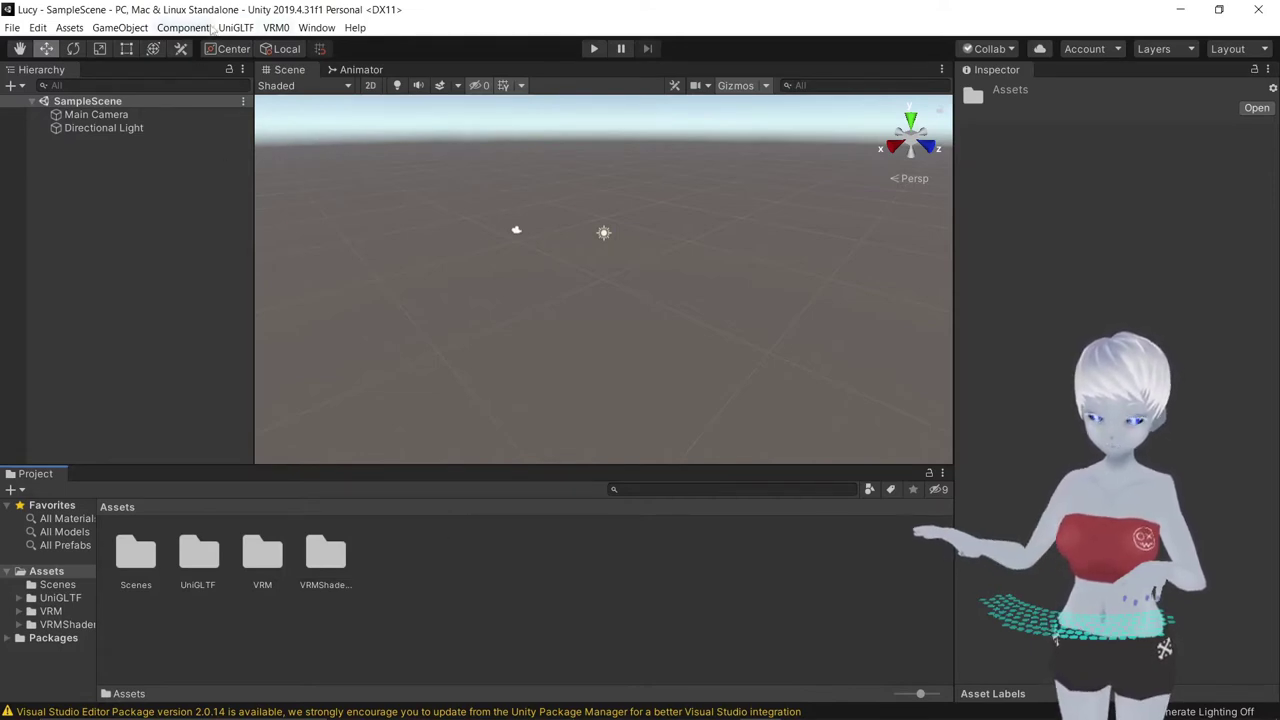
left_click(277, 28)
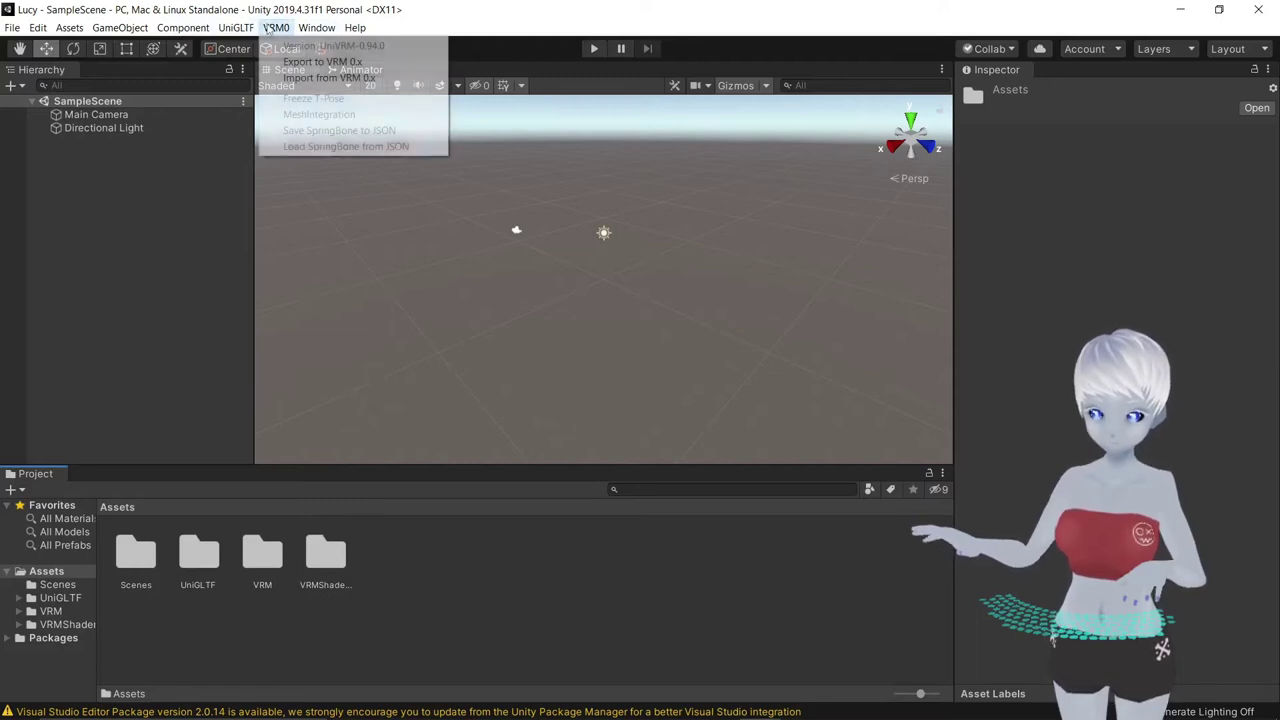
mouse_move(272, 32)
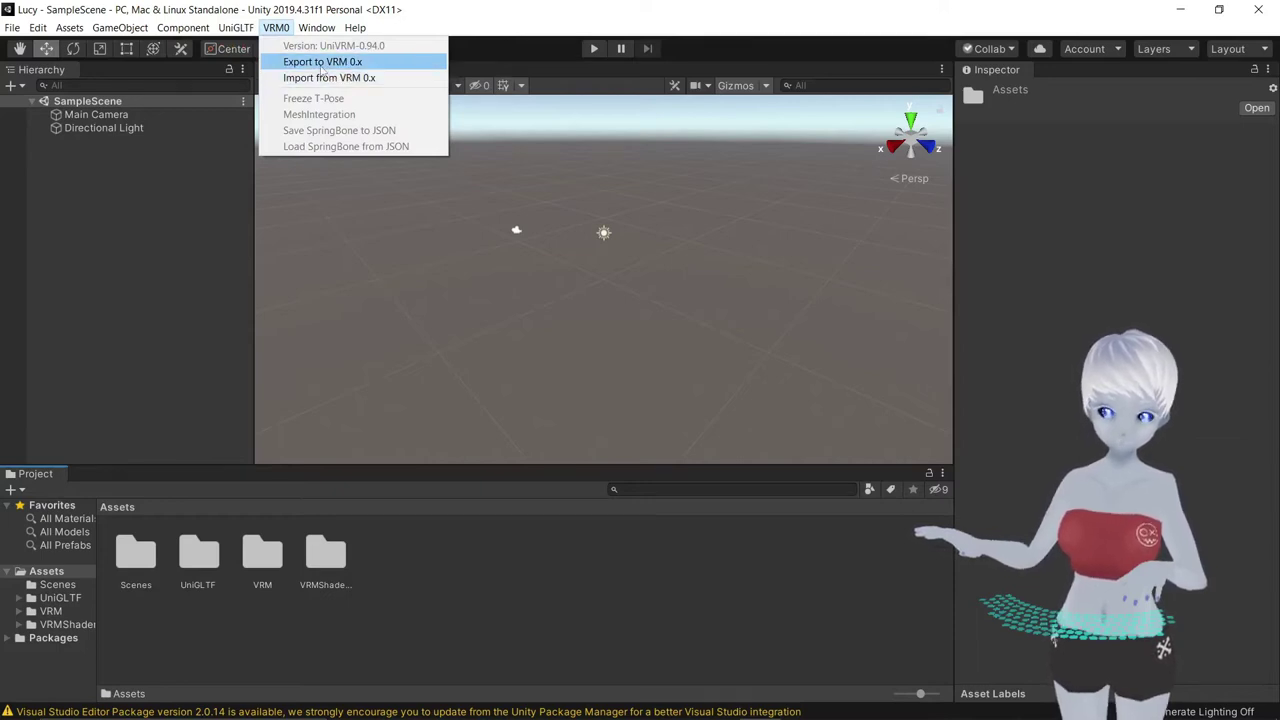
left_click(160, 287)
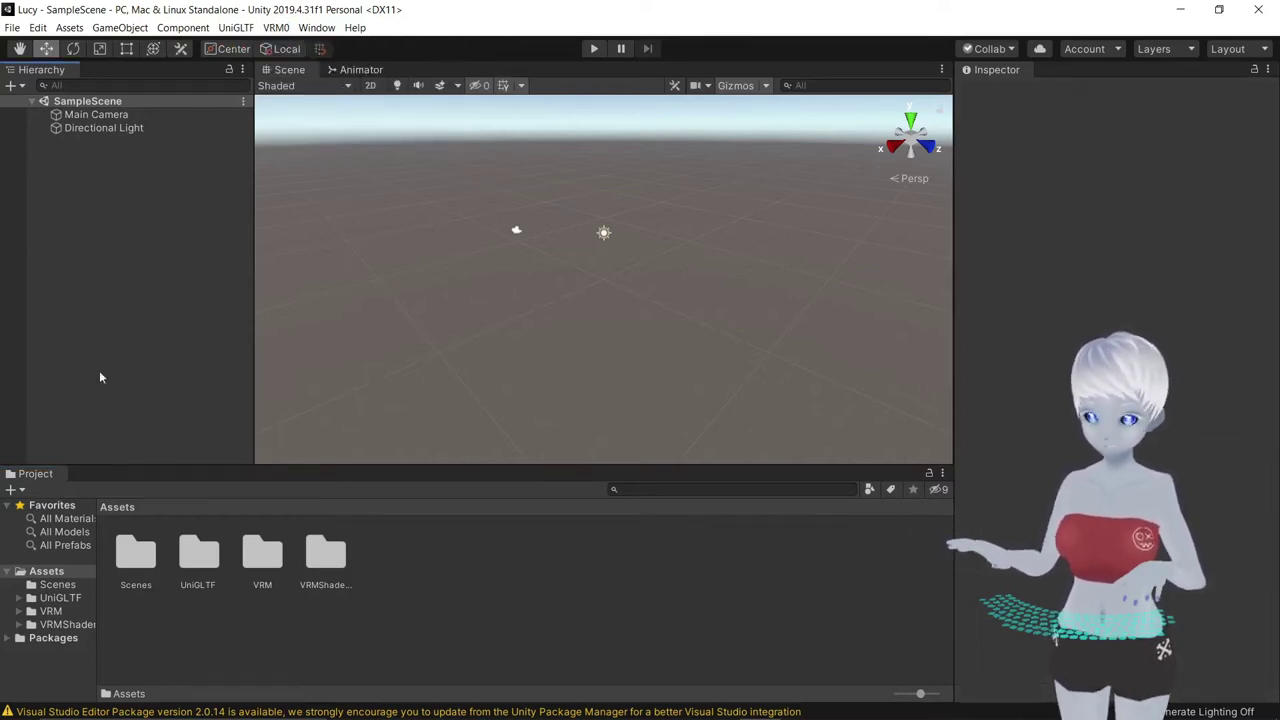
Step: Import every file of the VSF_SDK_v1.13.37b custom package into the project
right_click(426, 578)
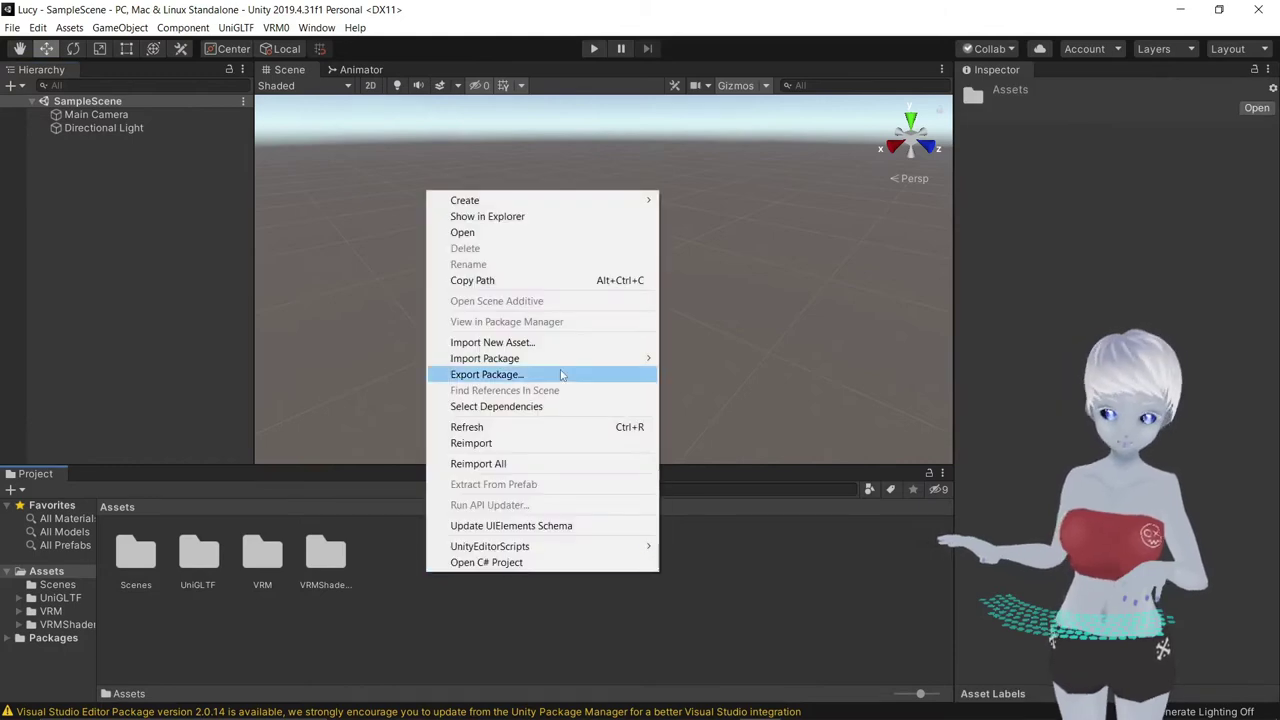
mouse_move(600, 358)
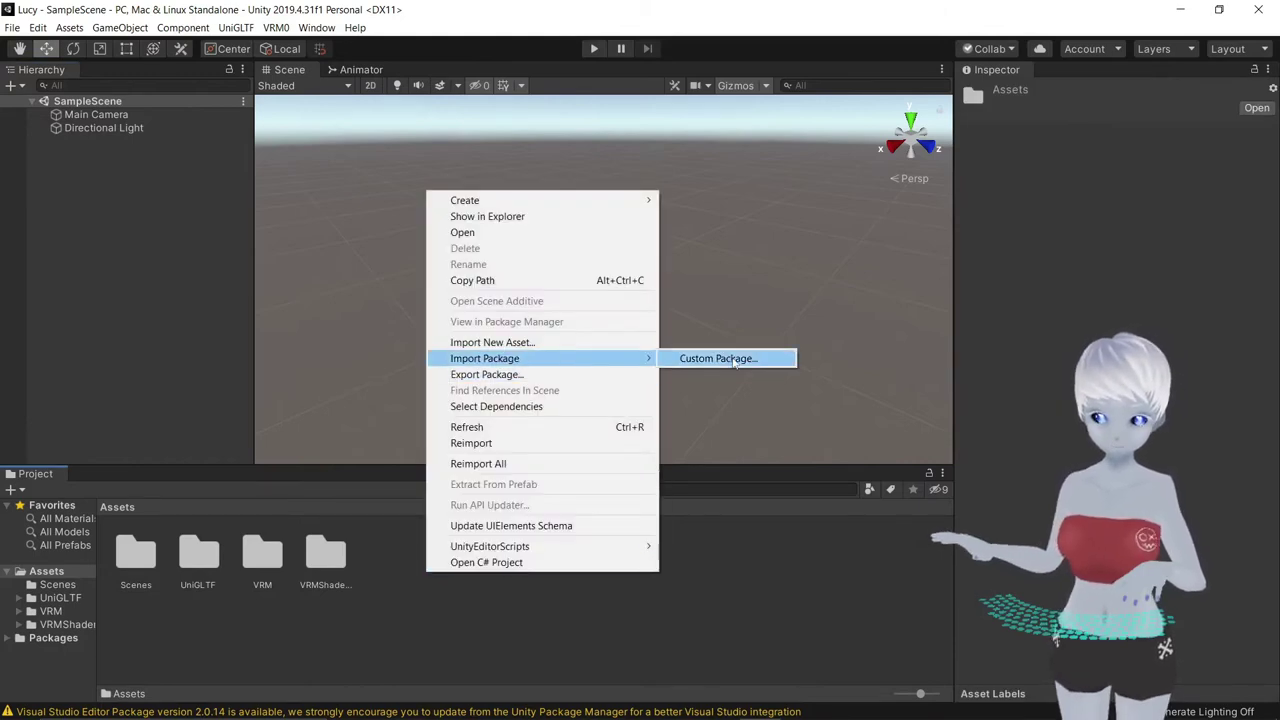
left_click(732, 360)
left_click(290, 195)
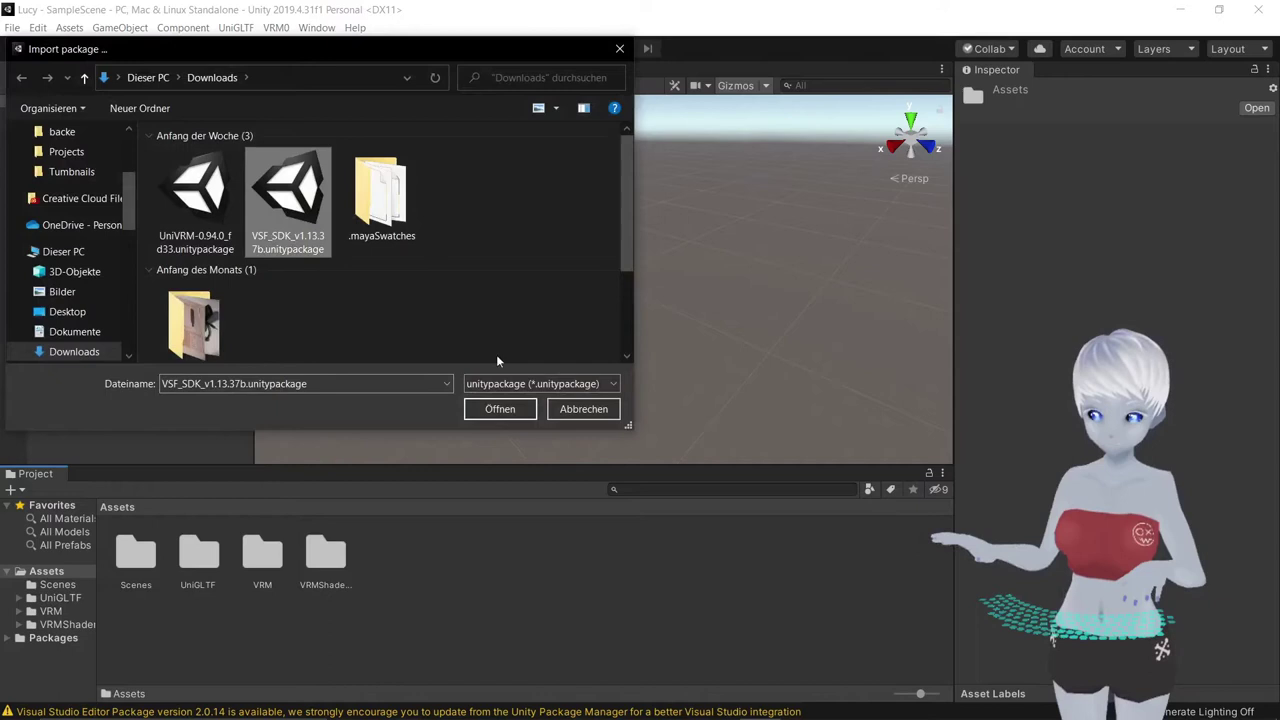
left_click(500, 409)
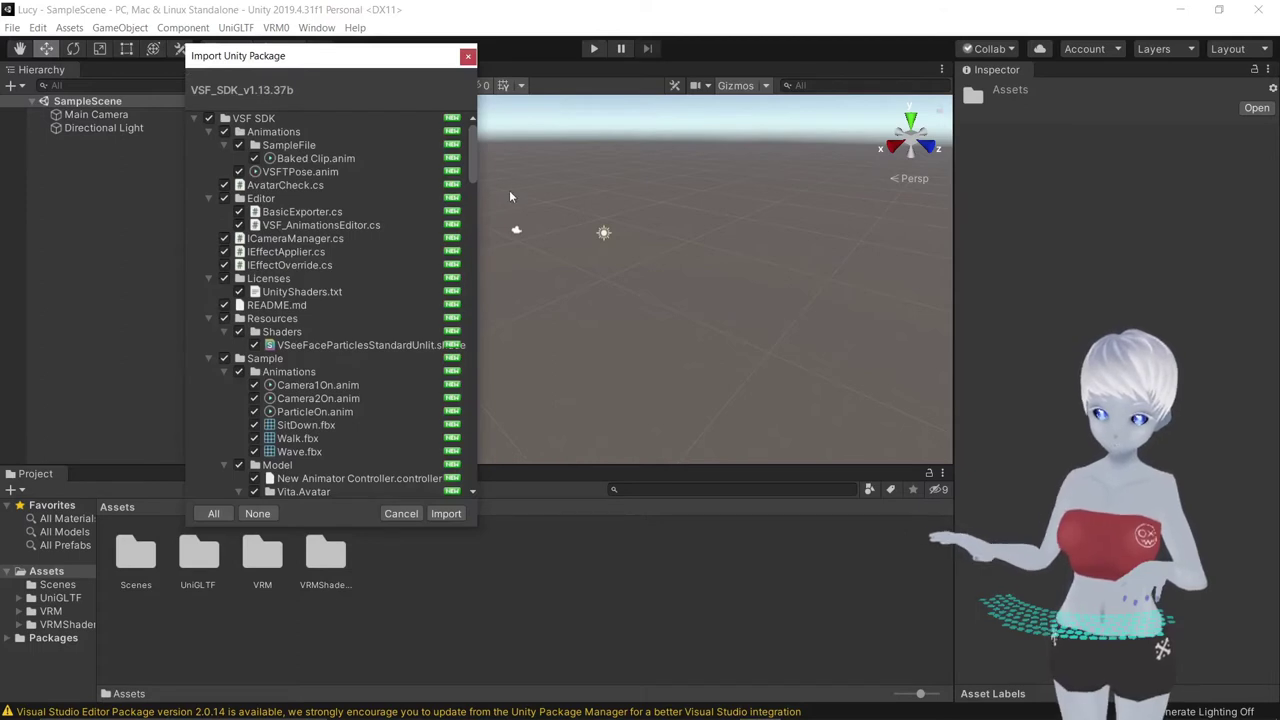
left_click_drag(474, 155, 470, 476)
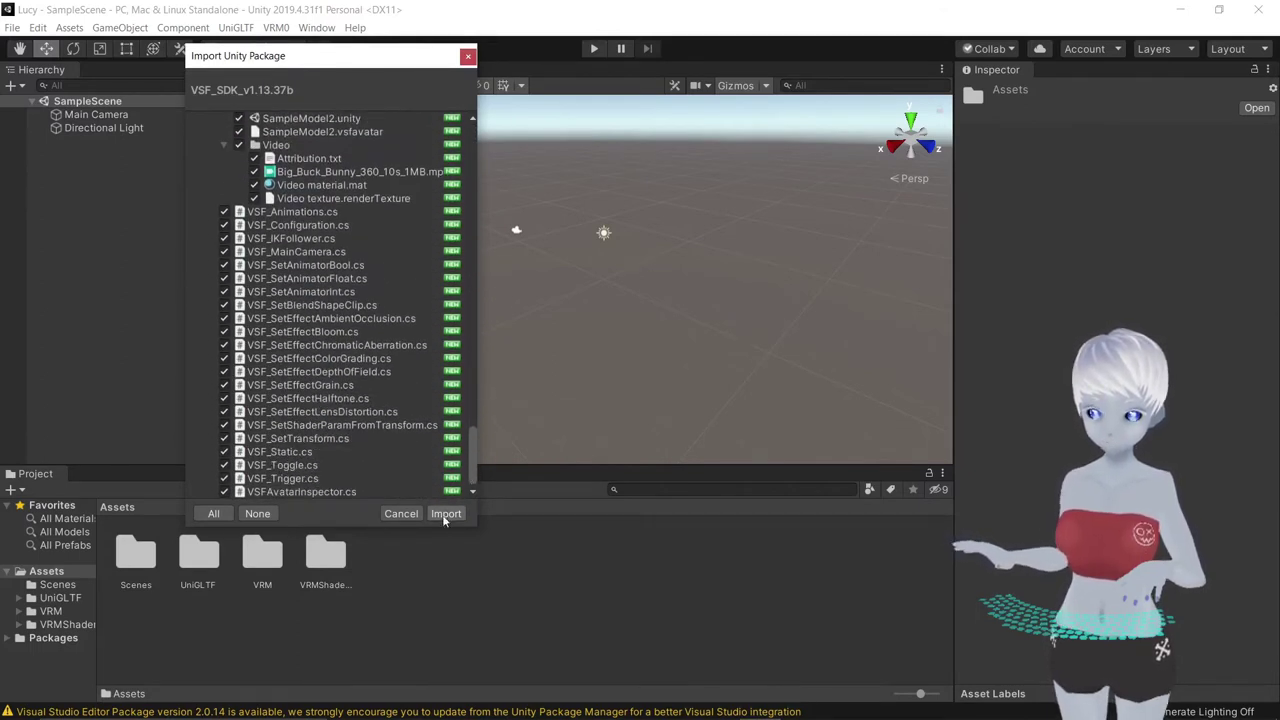
left_click(445, 514)
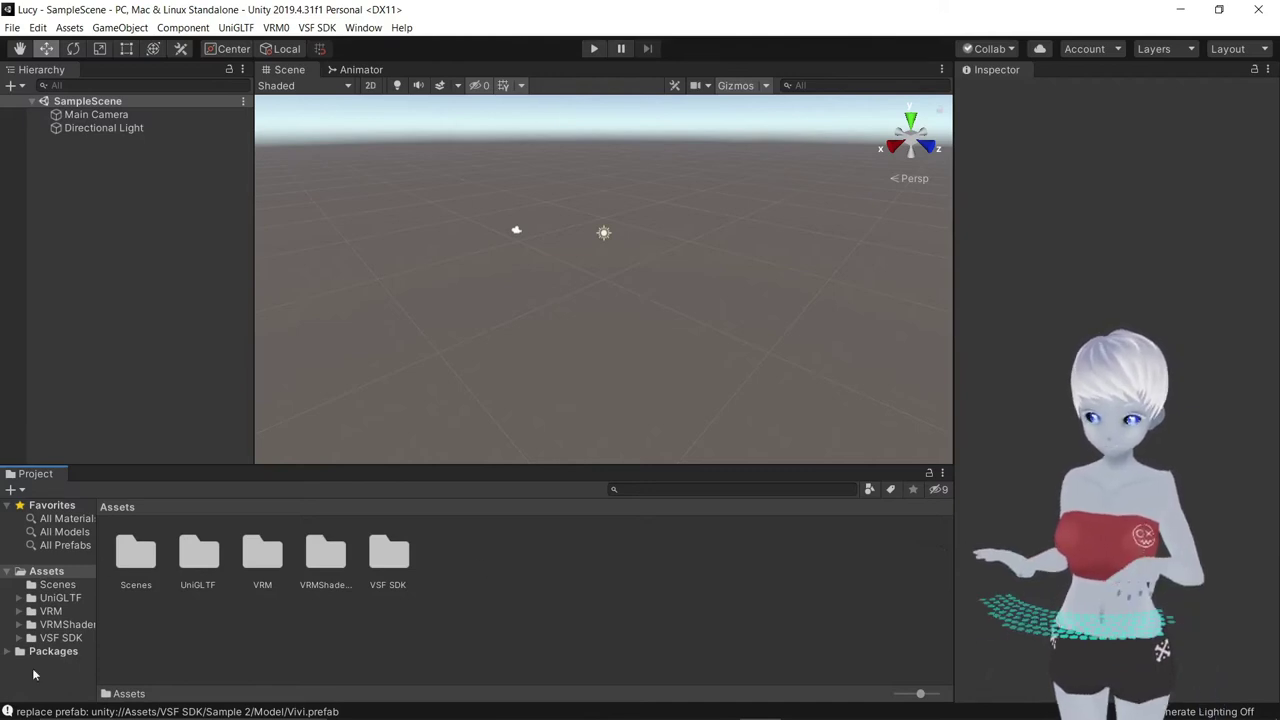
Step: Create a folder named Lucy in Assets and open it
right_click(603, 582)
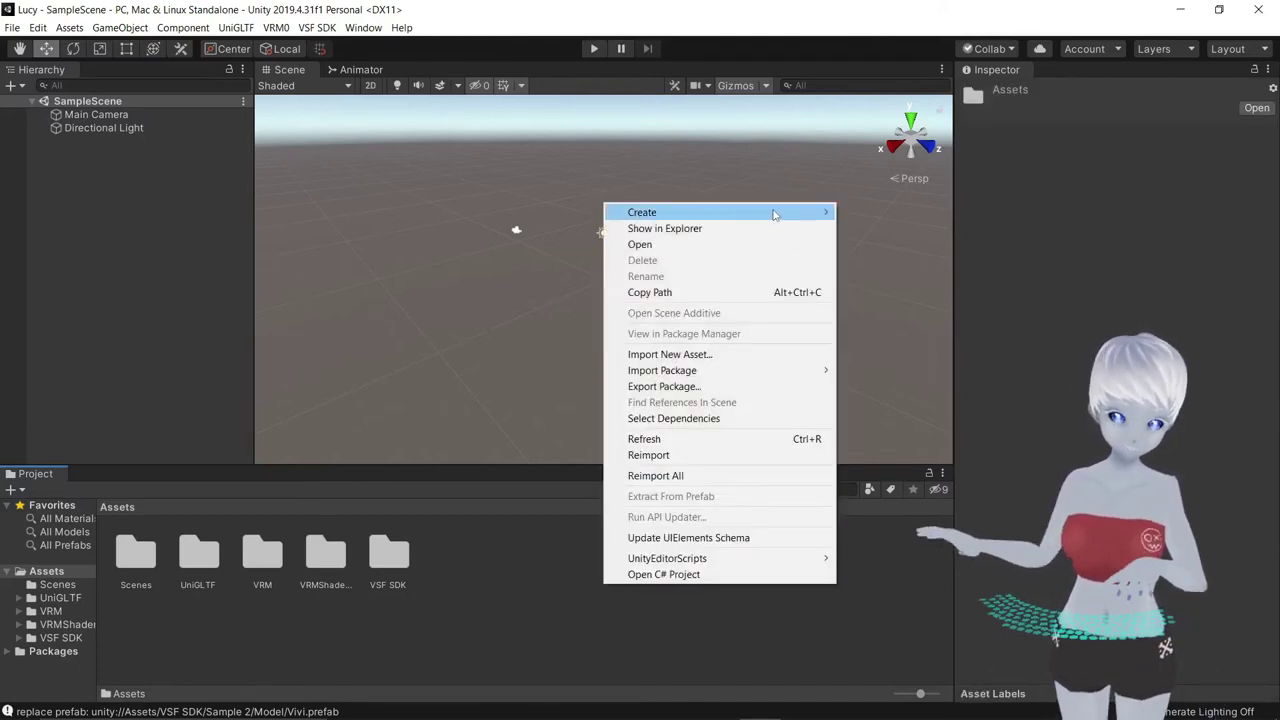
mouse_move(775, 212)
left_click(907, 163)
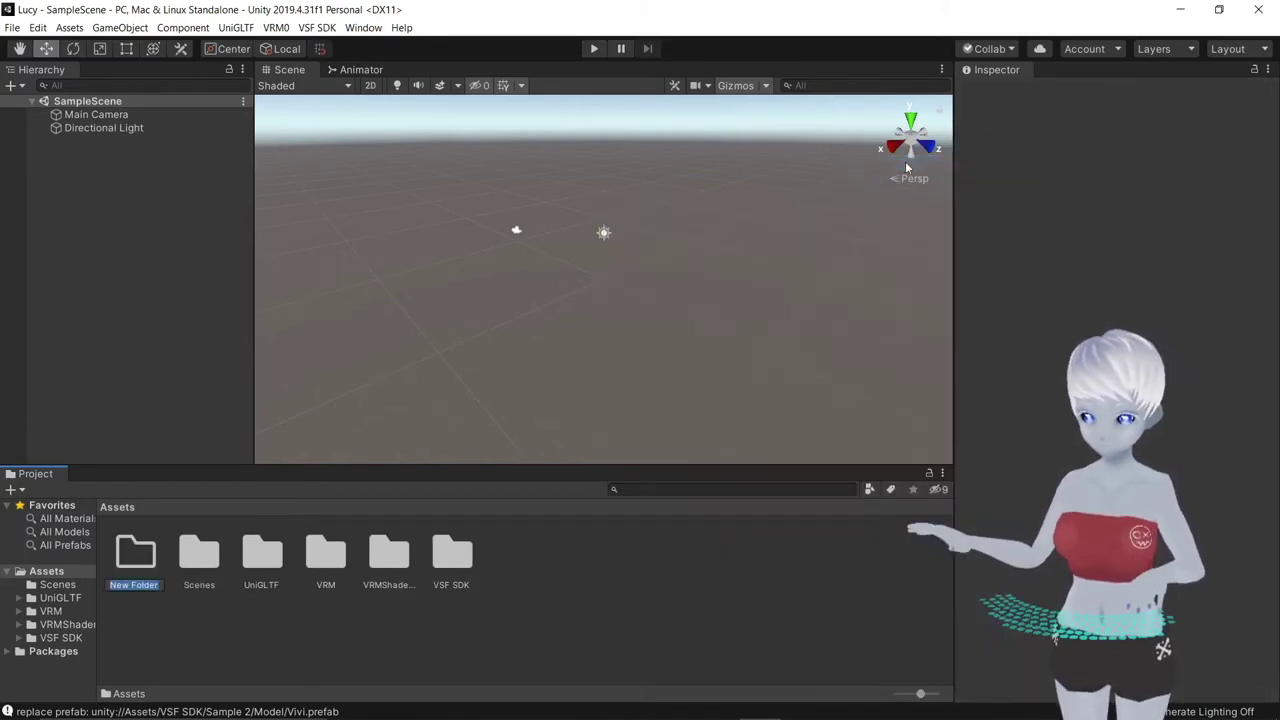
type("Lucy")
key("Return")
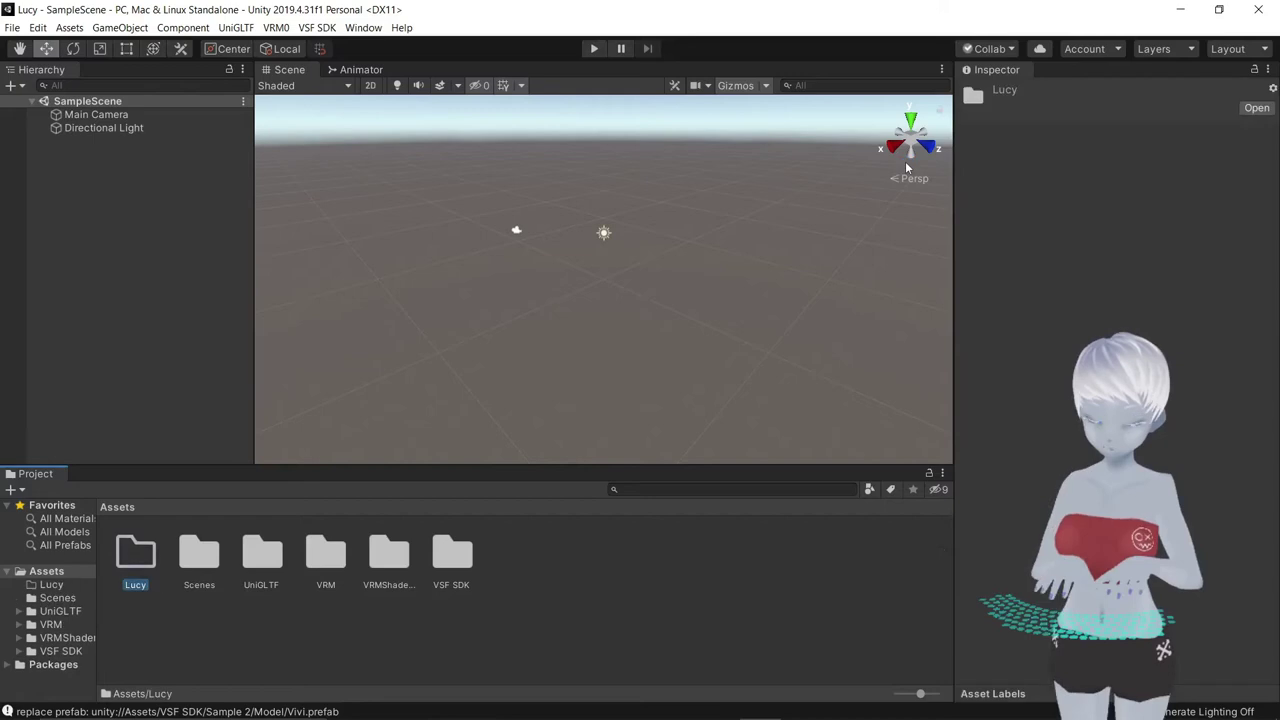
double_click(128, 565)
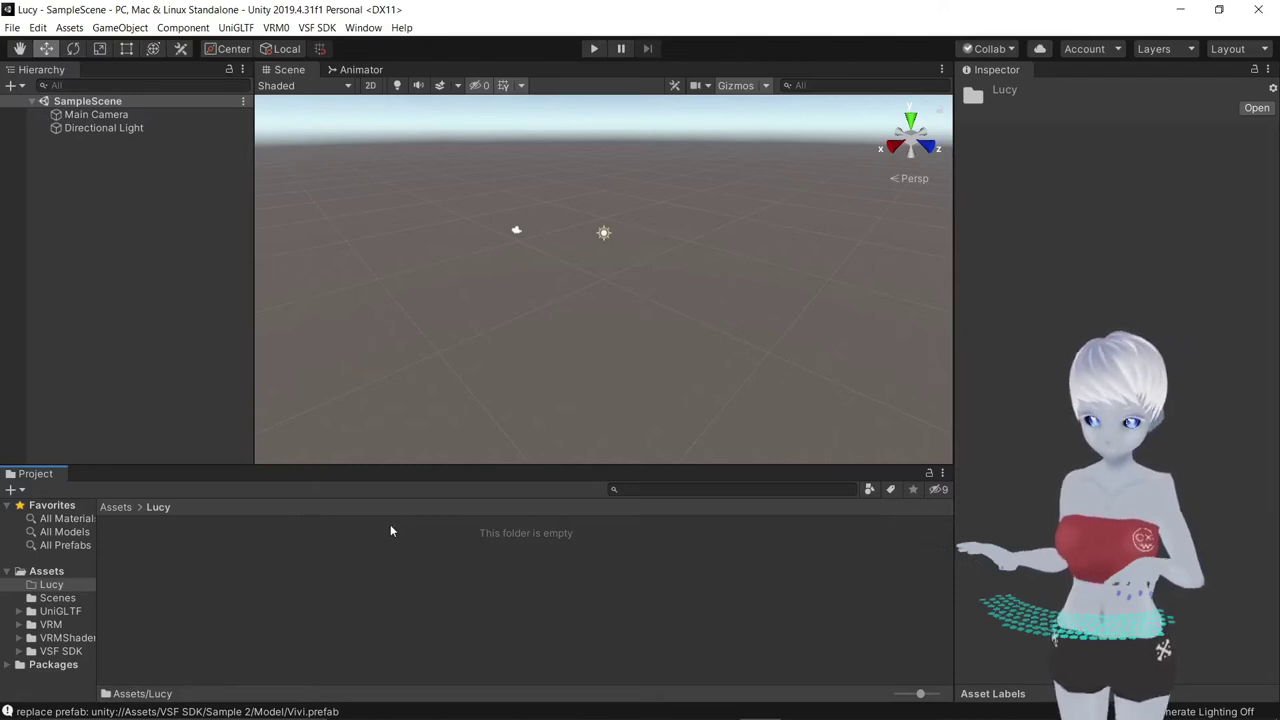
Step: Drag Lucy ik arms.blend into the Lucy folder, inspect its sub-assets, and select it
key("alt+Tab")
left_click_drag(374, 391, 218, 566)
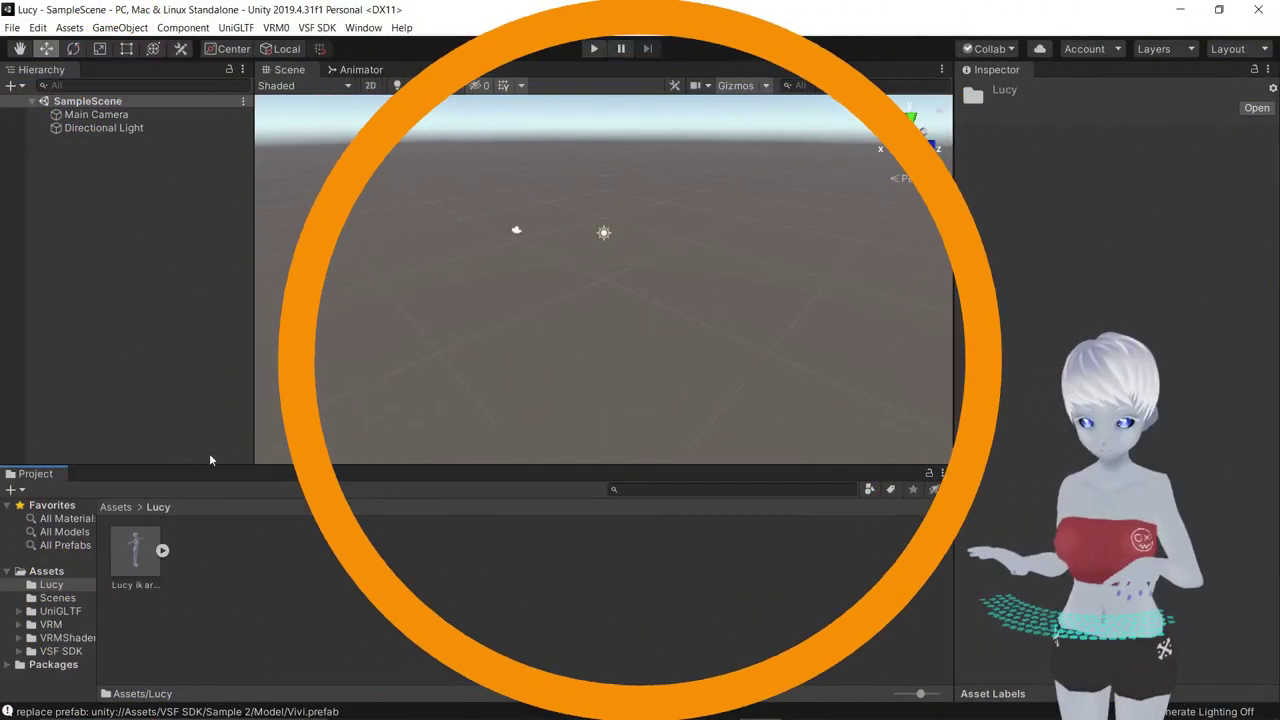
left_click(160, 553)
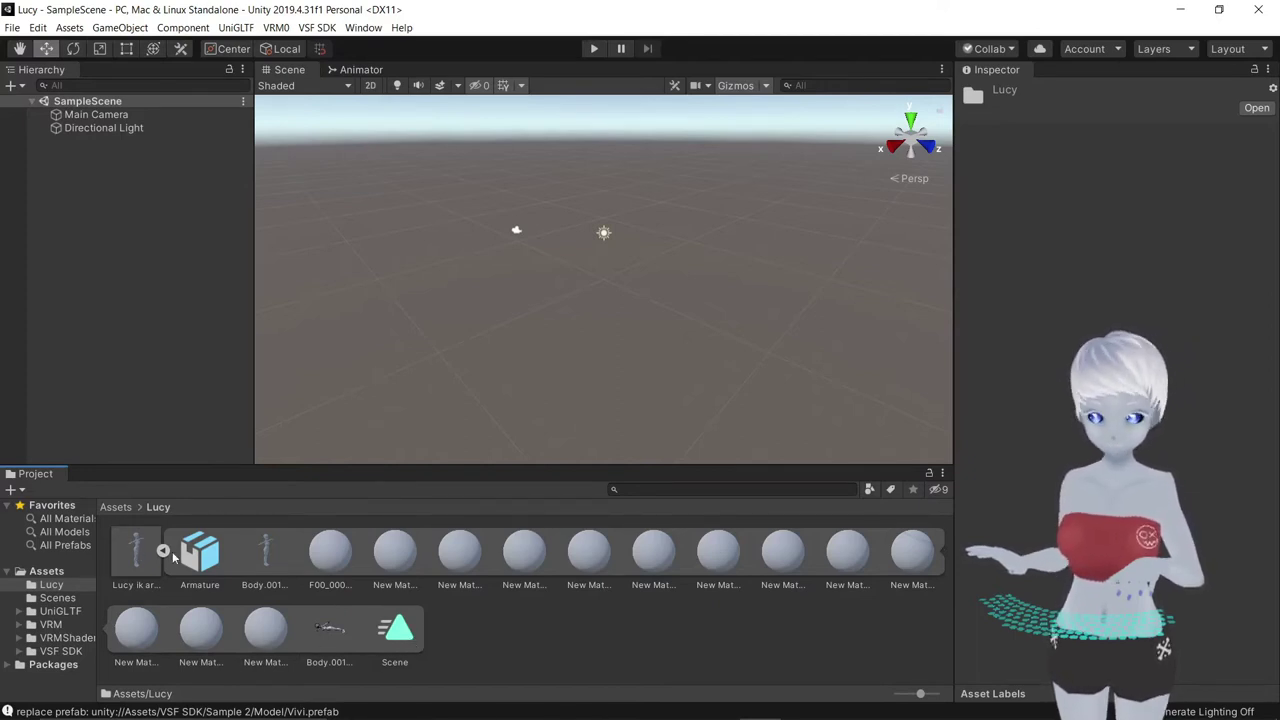
left_click(164, 552)
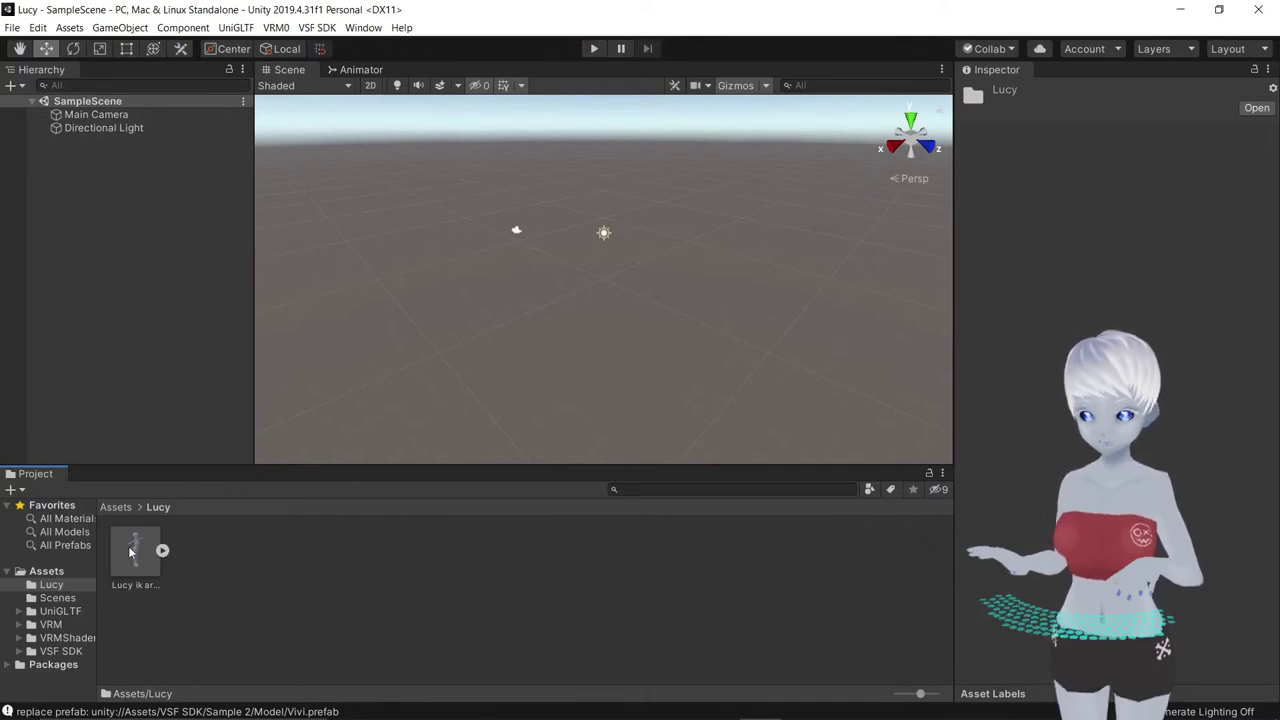
left_click(132, 547)
Step: Open Lucy ik arms.blend in Blender and orbit around the T-posed armature
double_click(134, 550)
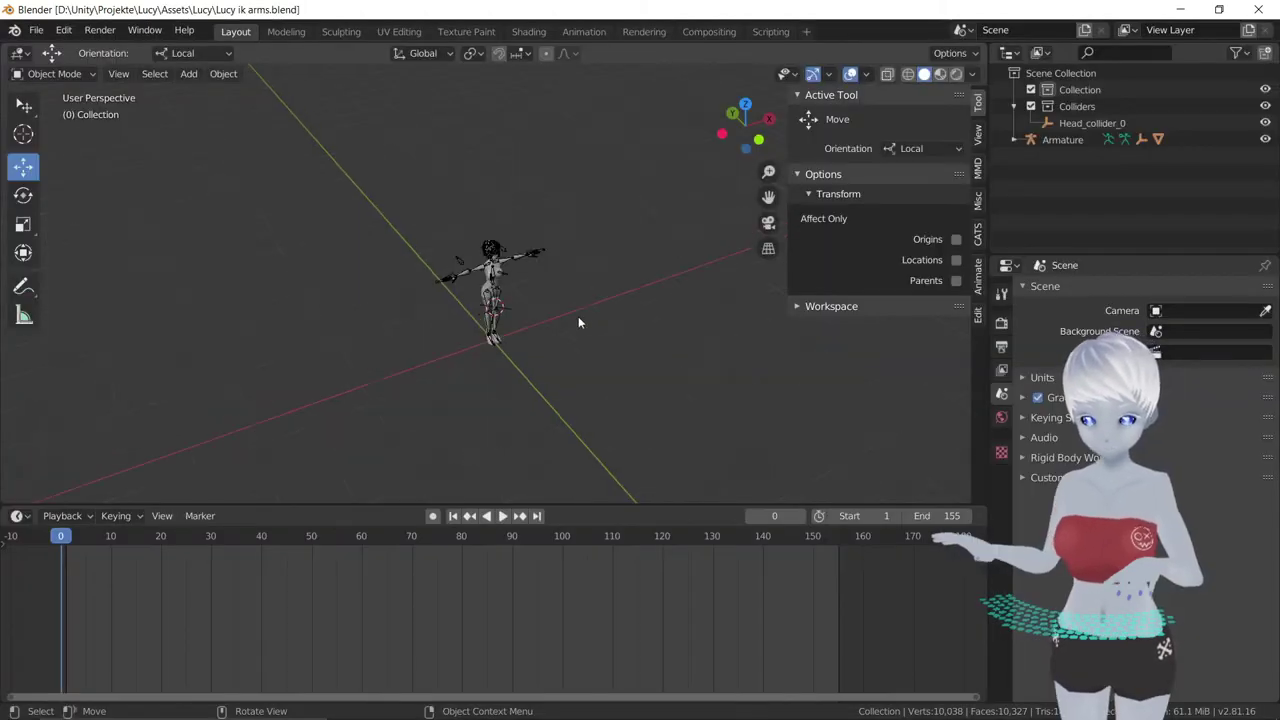
scroll(578, 316, "up", 2)
middle_click_drag(572, 308, 580, 290)
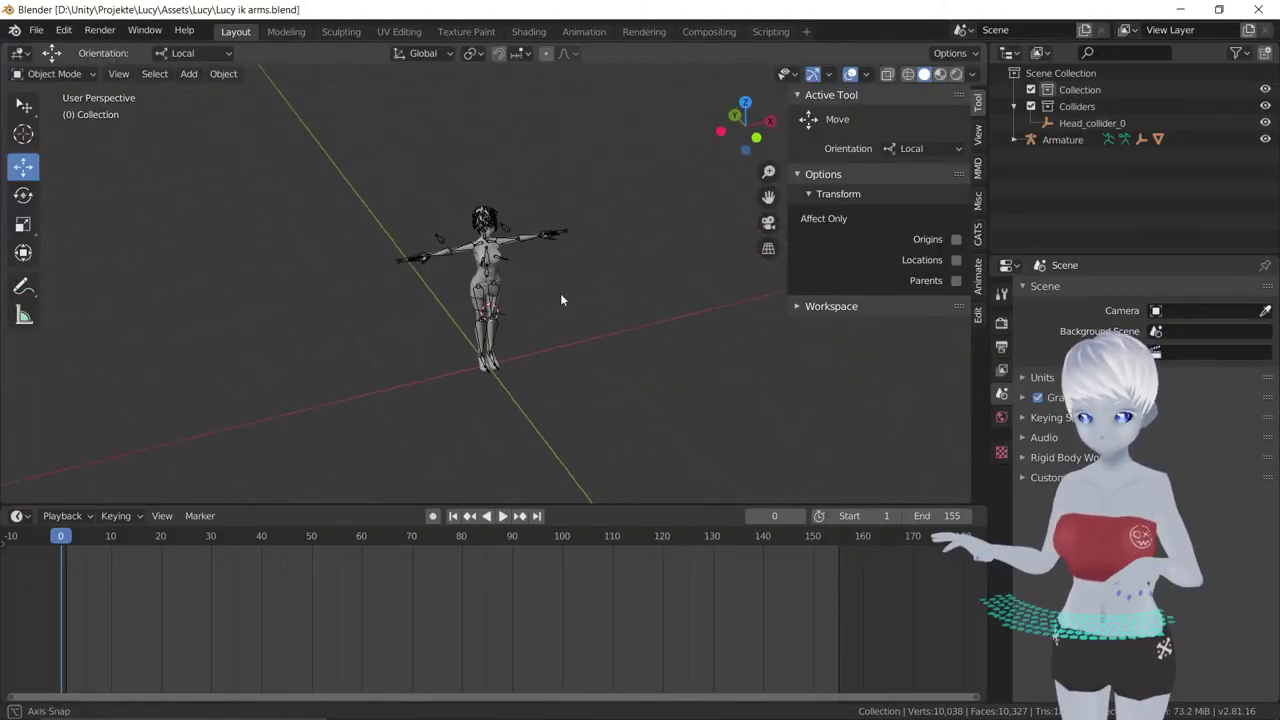
scroll(593, 222, "up", 2)
scroll(593, 222, "up", 2)
mouse_move(593, 222)
middle_mouse_down()
mouse_move(600, 234)
mouse_move(534, 238)
mouse_move(582, 246)
middle_mouse_up()
scroll(594, 256, "down", 2)
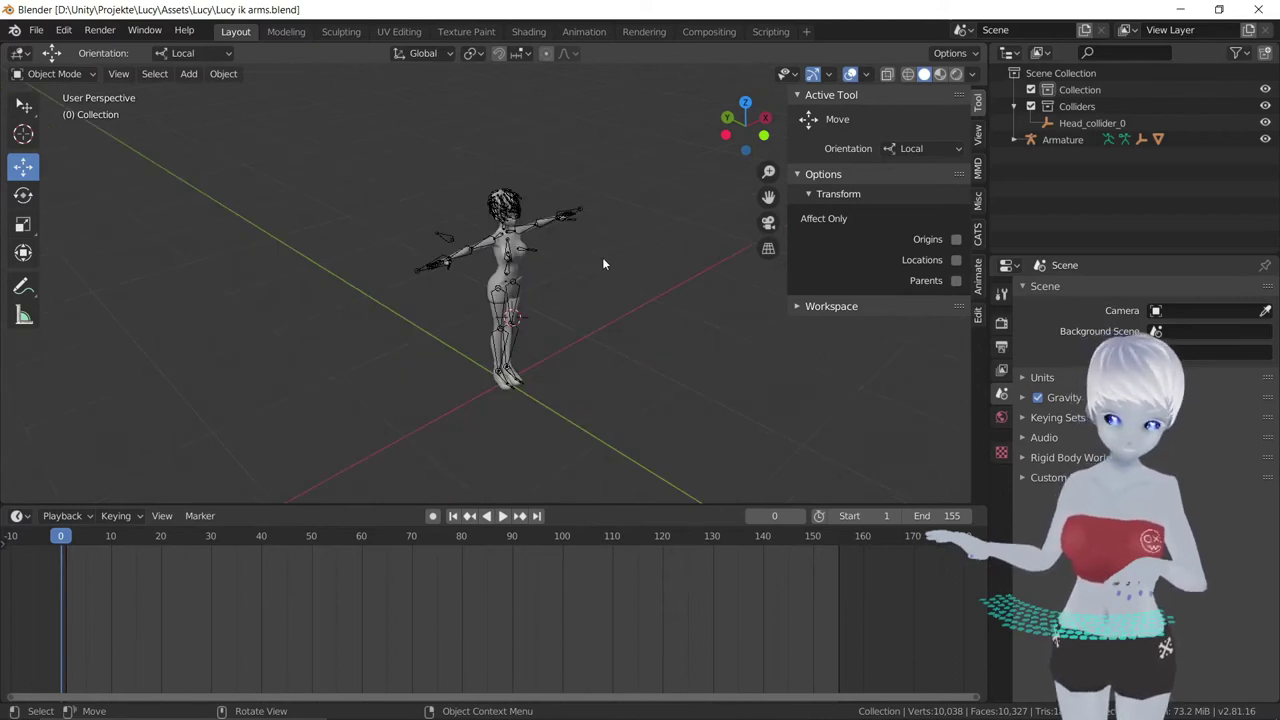
scroll(602, 256, "up", 1)
scroll(602, 255, "up", 2)
middle_click_drag(626, 261, 580, 264)
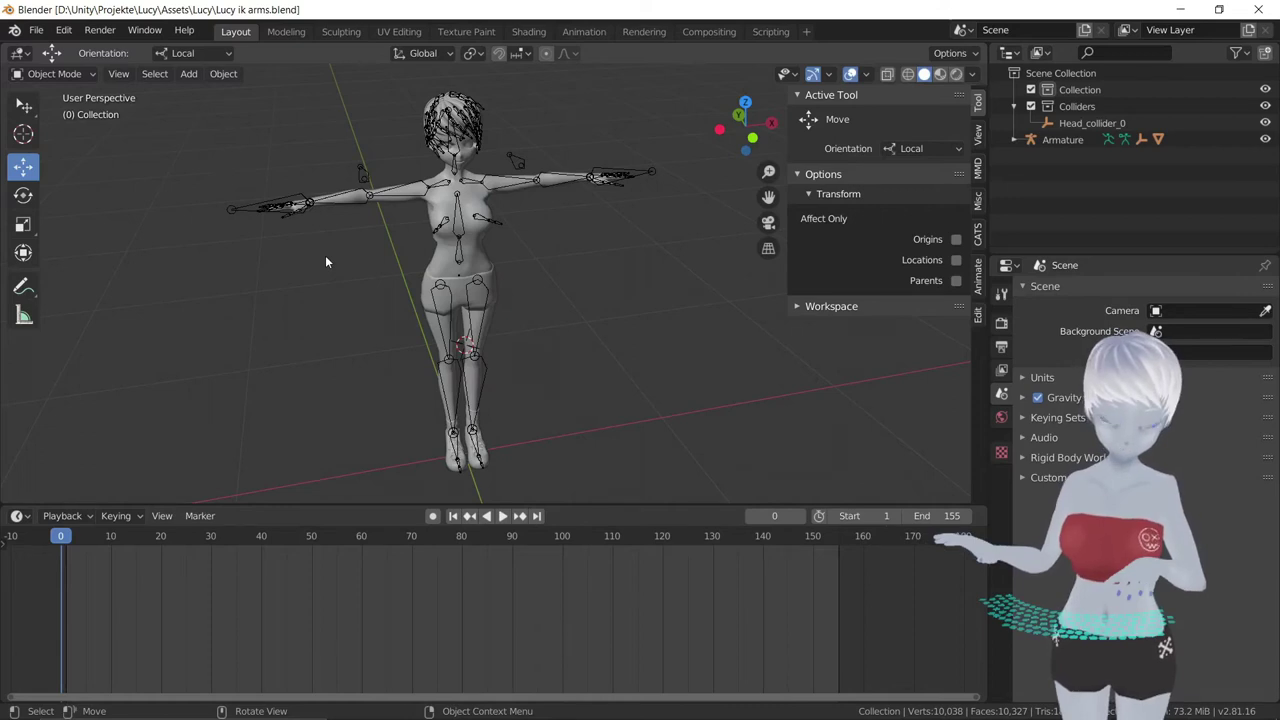
Step: Orbit to a straight front view of Lucy and bring up the interaction mode list
mouse_move(520, 170)
middle_mouse_down()
mouse_move(590, 260)
mouse_move(438, 306)
middle_mouse_up()
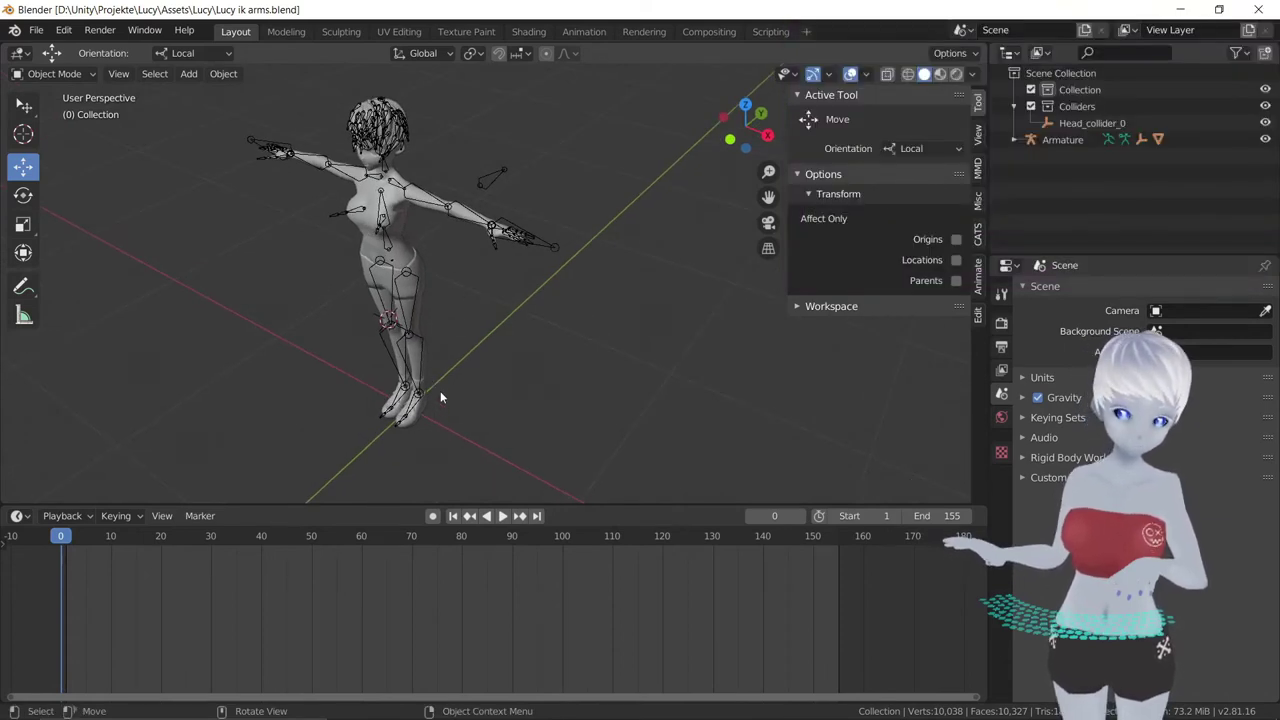
middle_click_drag(440, 397, 437, 368)
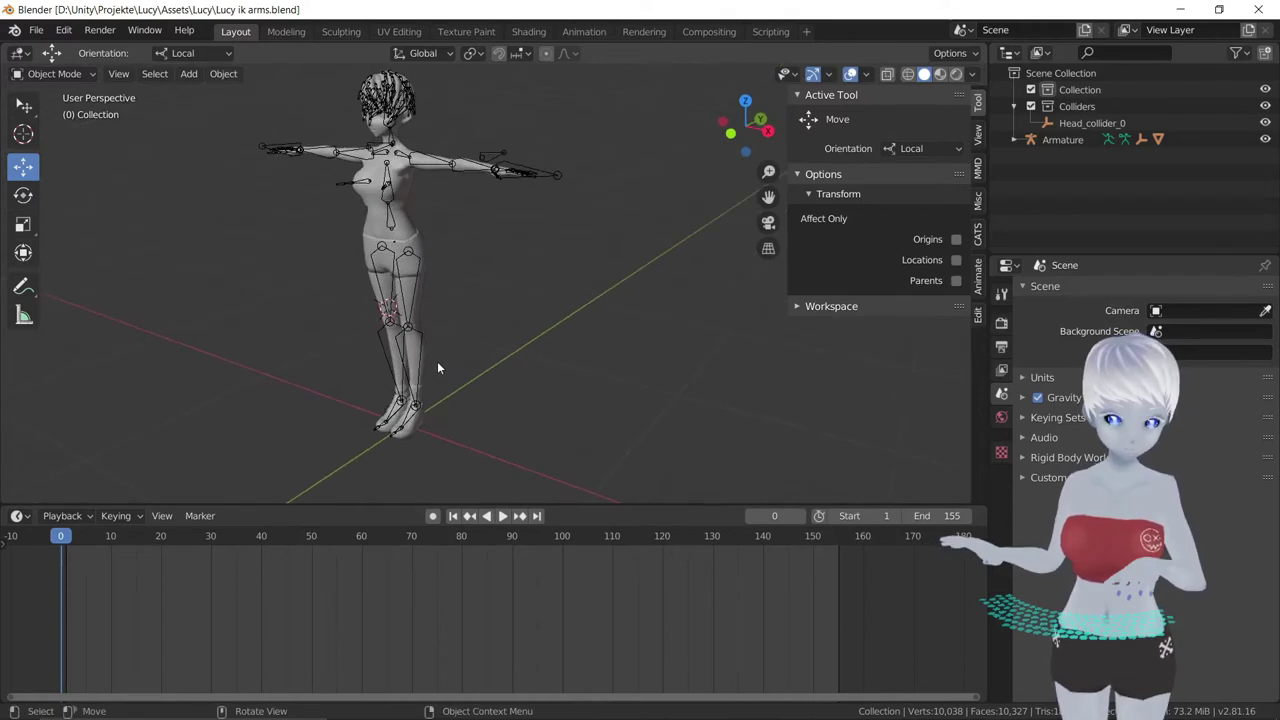
mouse_move(432, 423)
middle_mouse_down()
mouse_move(515, 346)
mouse_move(527, 380)
middle_mouse_up()
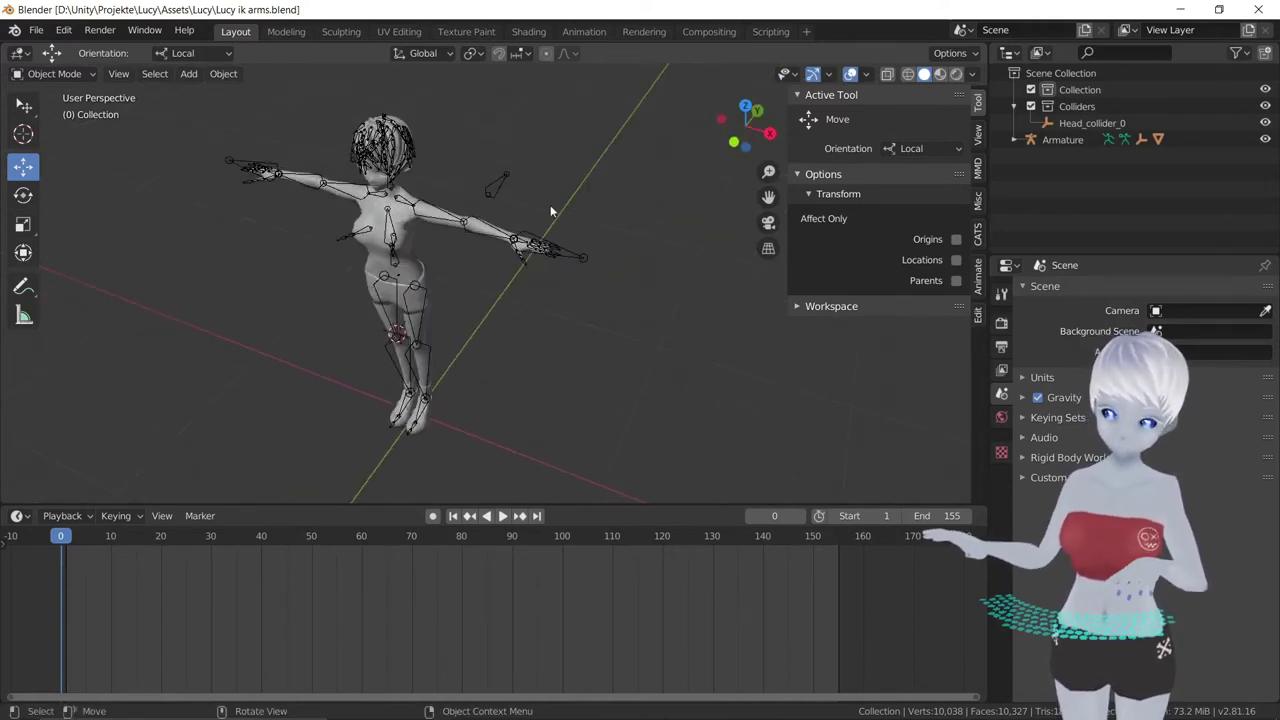
mouse_move(549, 216)
middle_mouse_down()
mouse_move(518, 382)
mouse_move(525, 369)
middle_mouse_up()
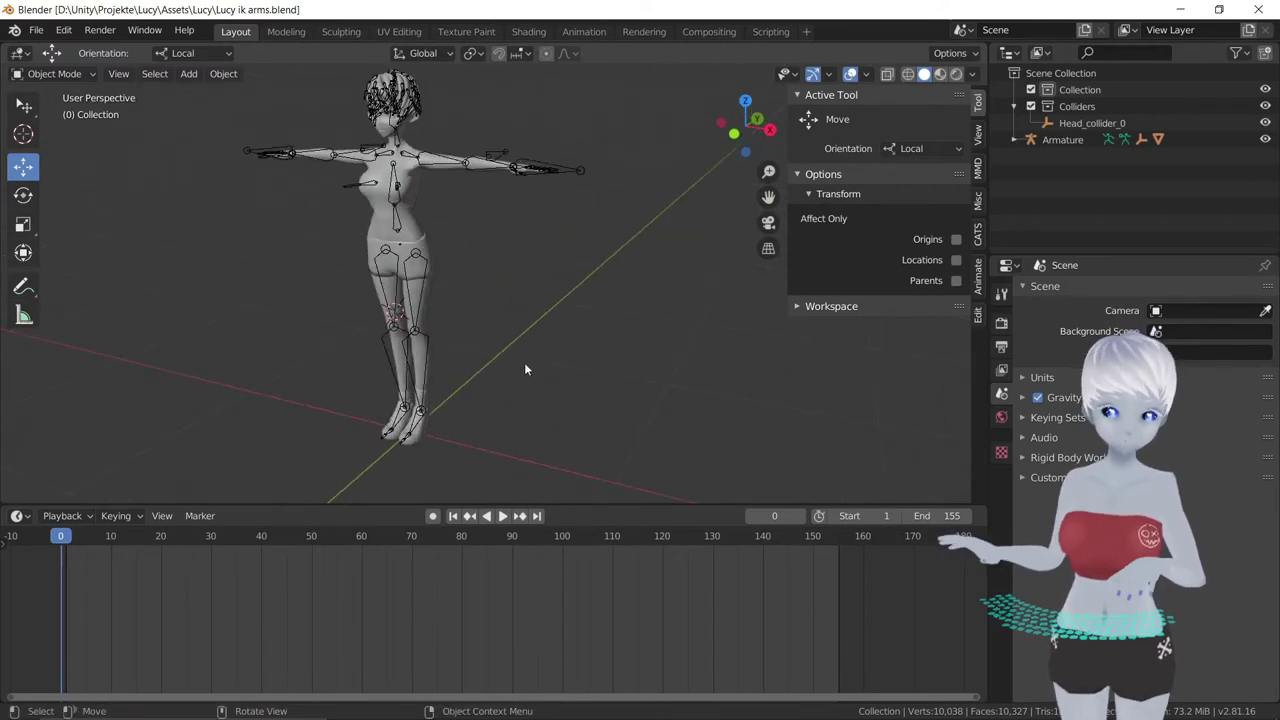
mouse_move(447, 408)
middle_mouse_down()
mouse_move(455, 416)
mouse_move(419, 400)
middle_mouse_up()
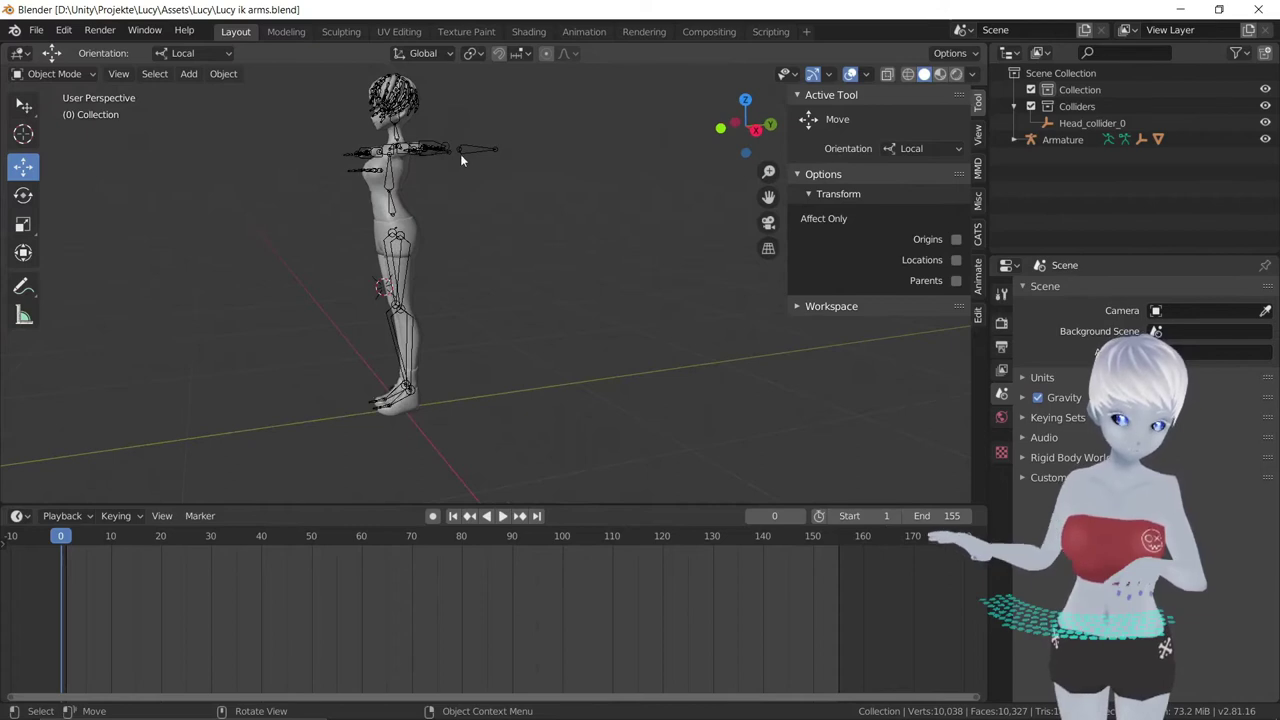
middle_click_drag(460, 154, 443, 196)
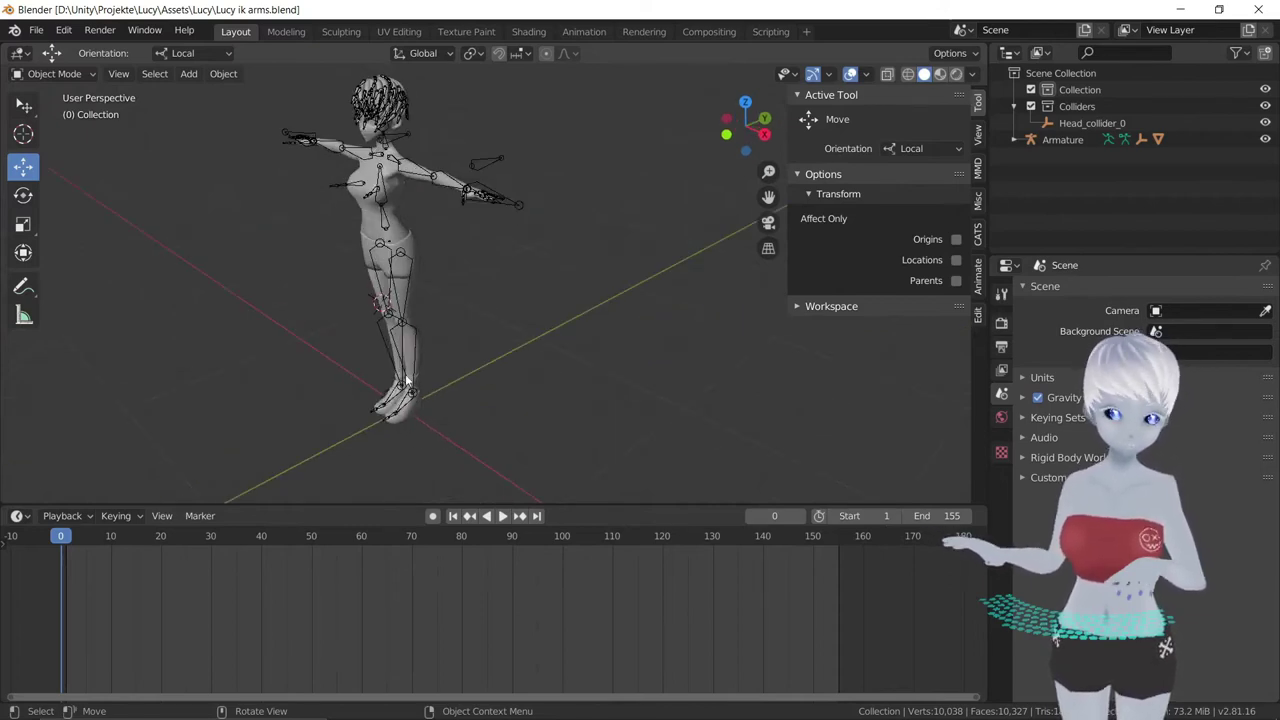
middle_click_drag(478, 396, 602, 251)
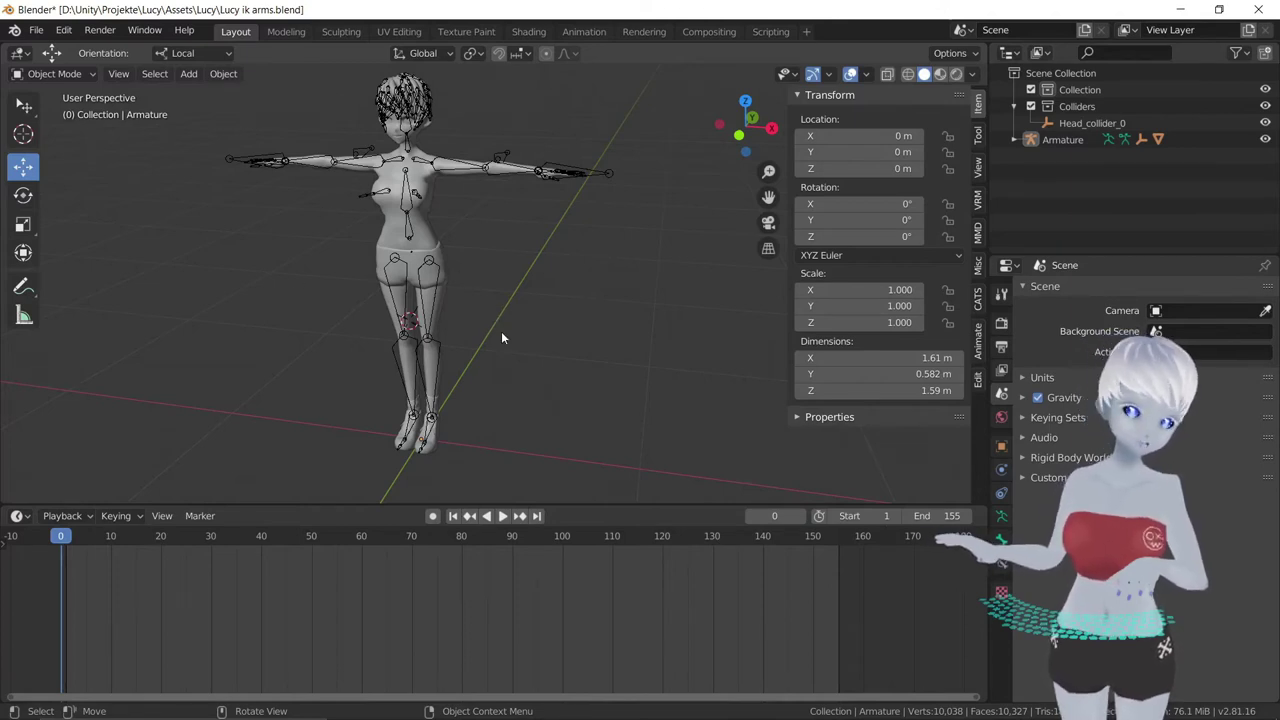
middle_click_drag(501, 331, 488, 315)
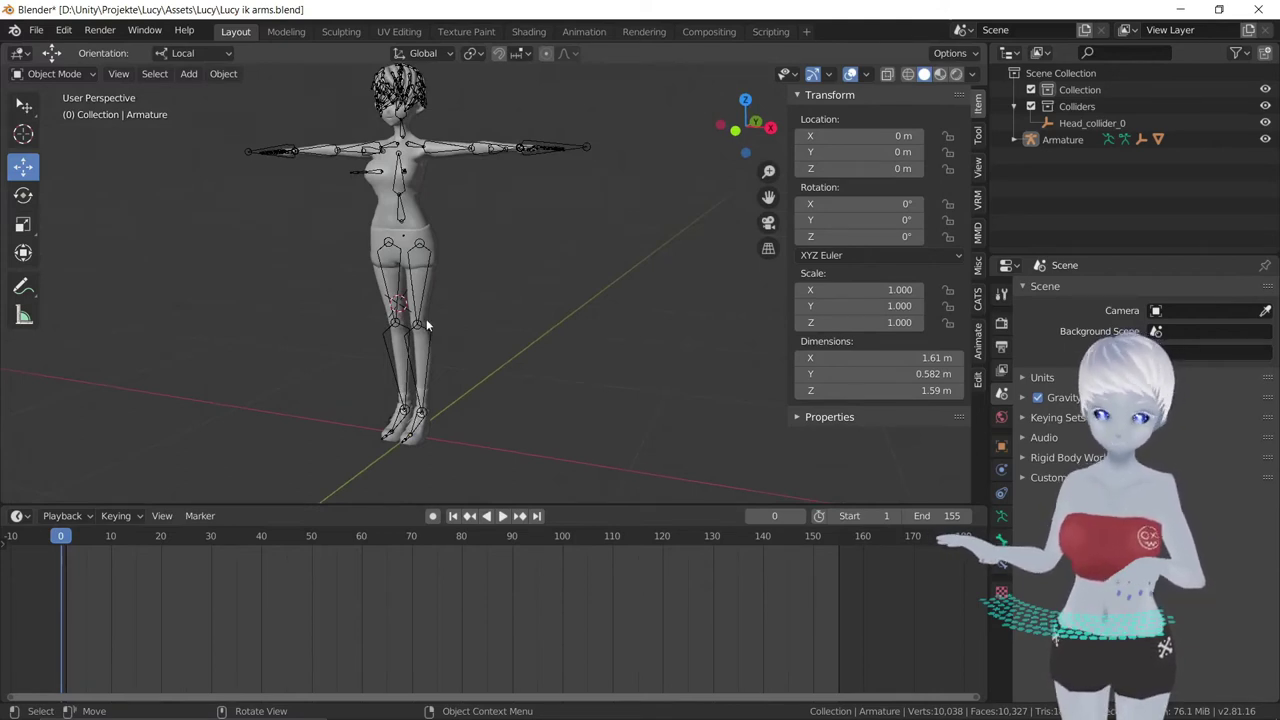
left_click(83, 74)
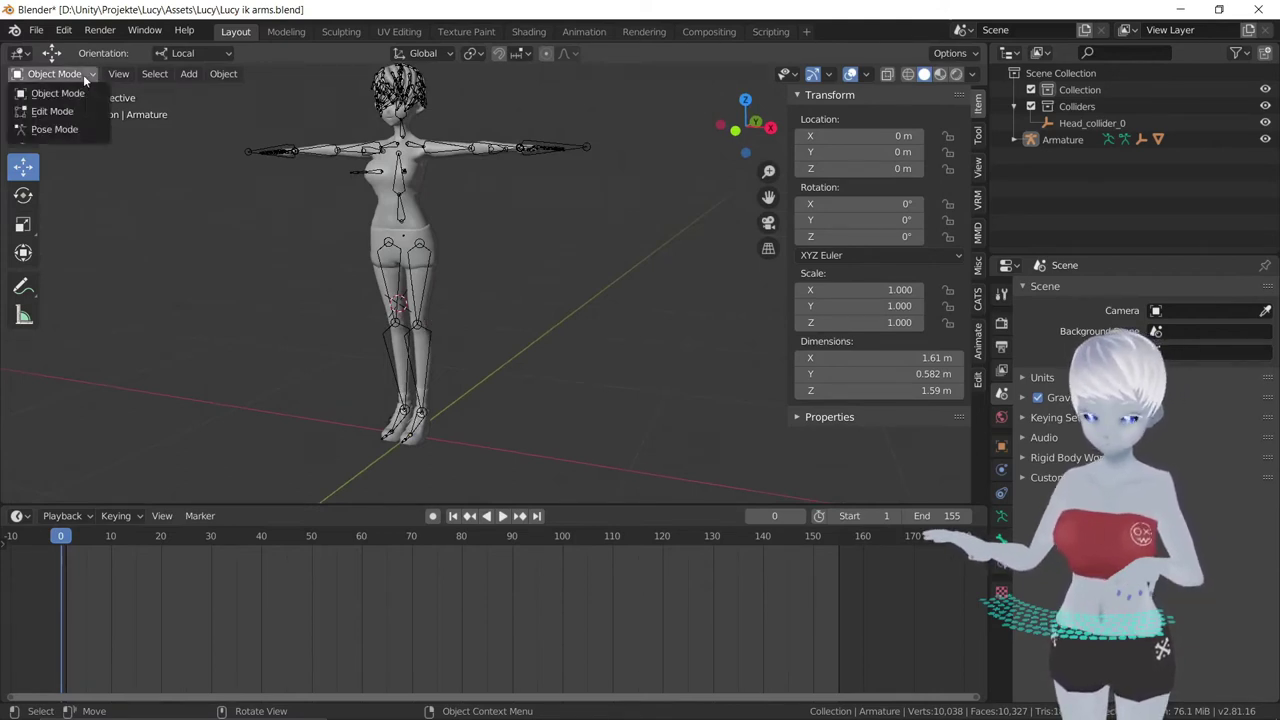
Step: Switch the armature to Pose Mode, test-rotate the left leg bone, then undo the rotation
left_click(55, 129)
scroll(400, 260, "up", 3)
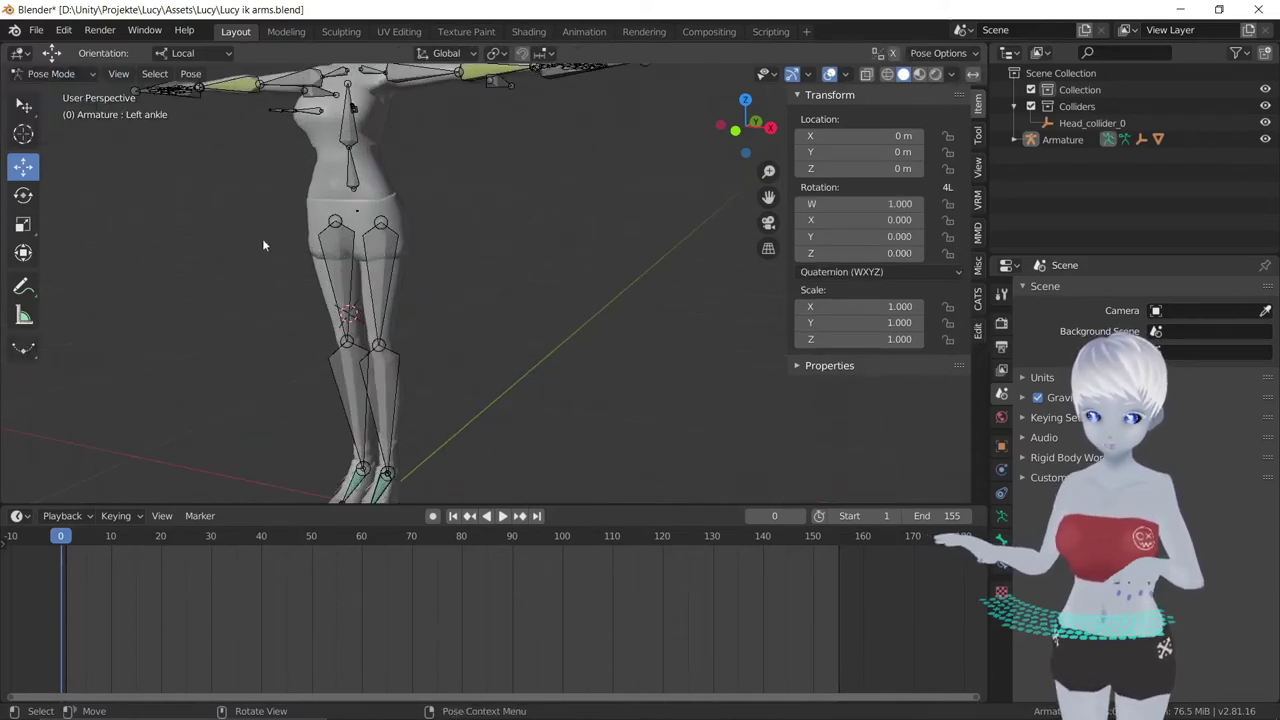
left_click(23, 195)
left_click(382, 275)
left_click_drag(352, 228, 345, 230)
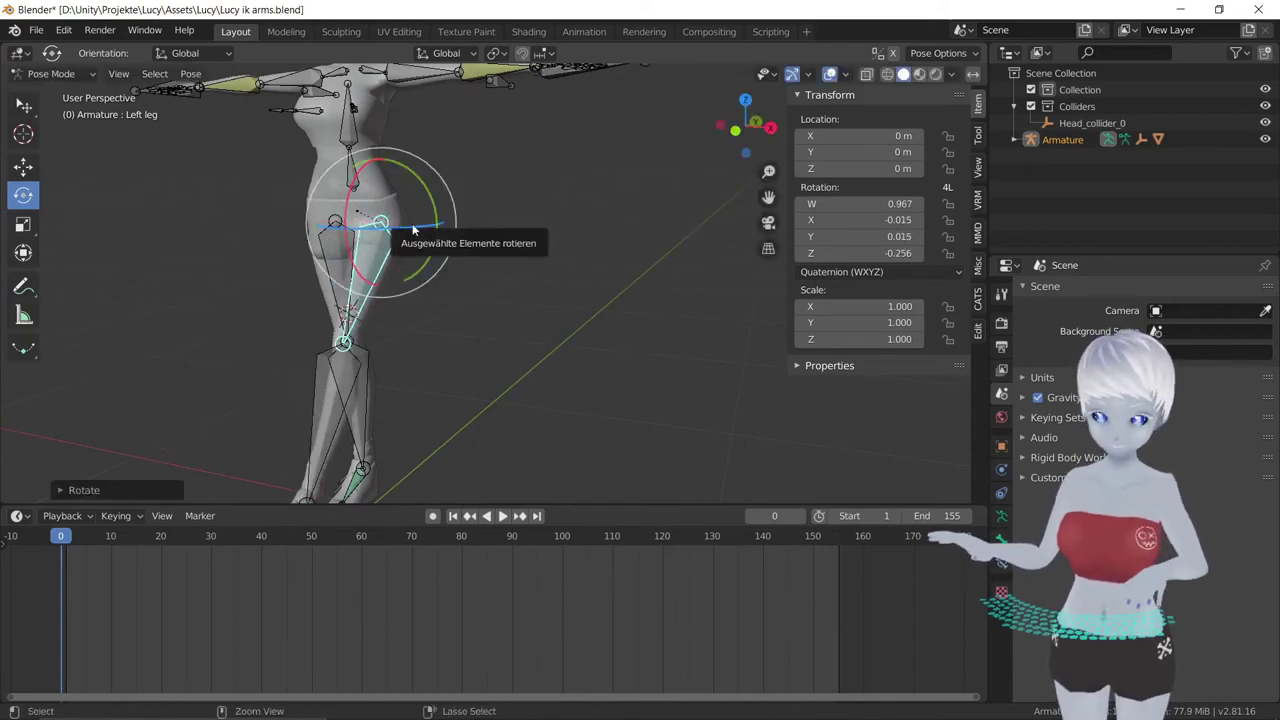
key("ctrl+z")
Step: Orbit around the armature to check it and save Lucy ik arms.blend
middle_click_drag(507, 230, 551, 158)
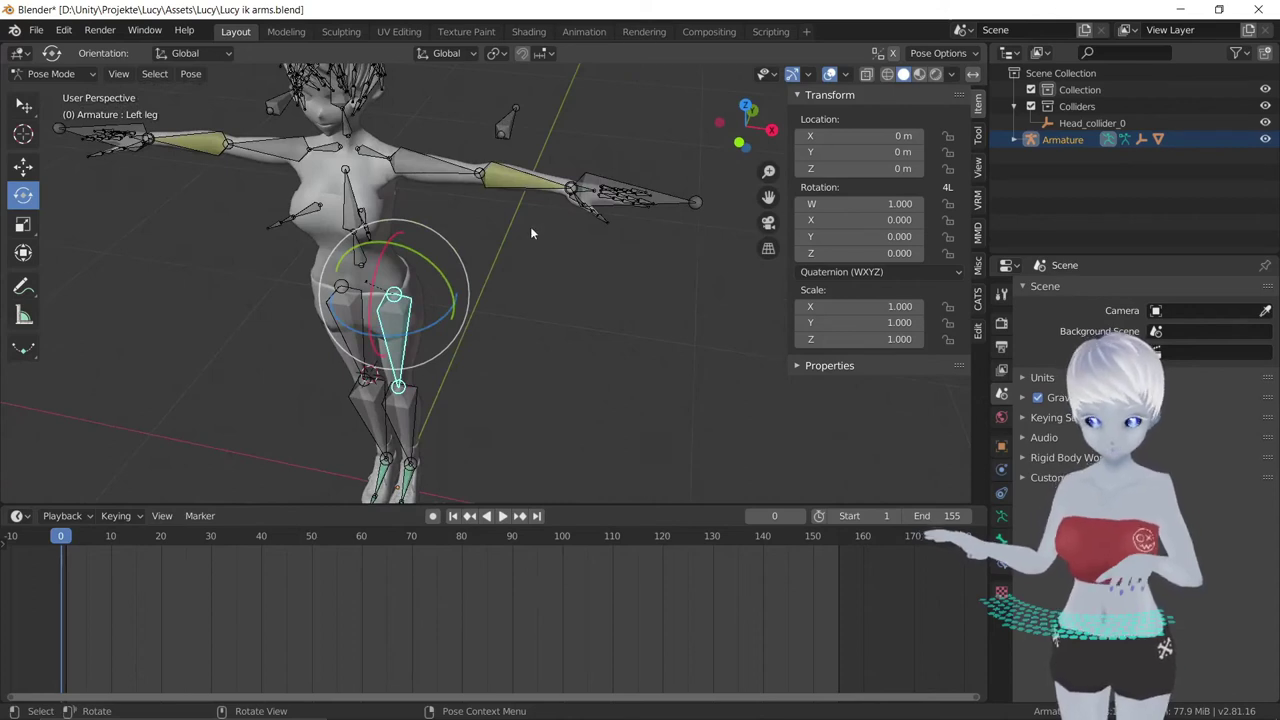
middle_click_drag(554, 287, 540, 335)
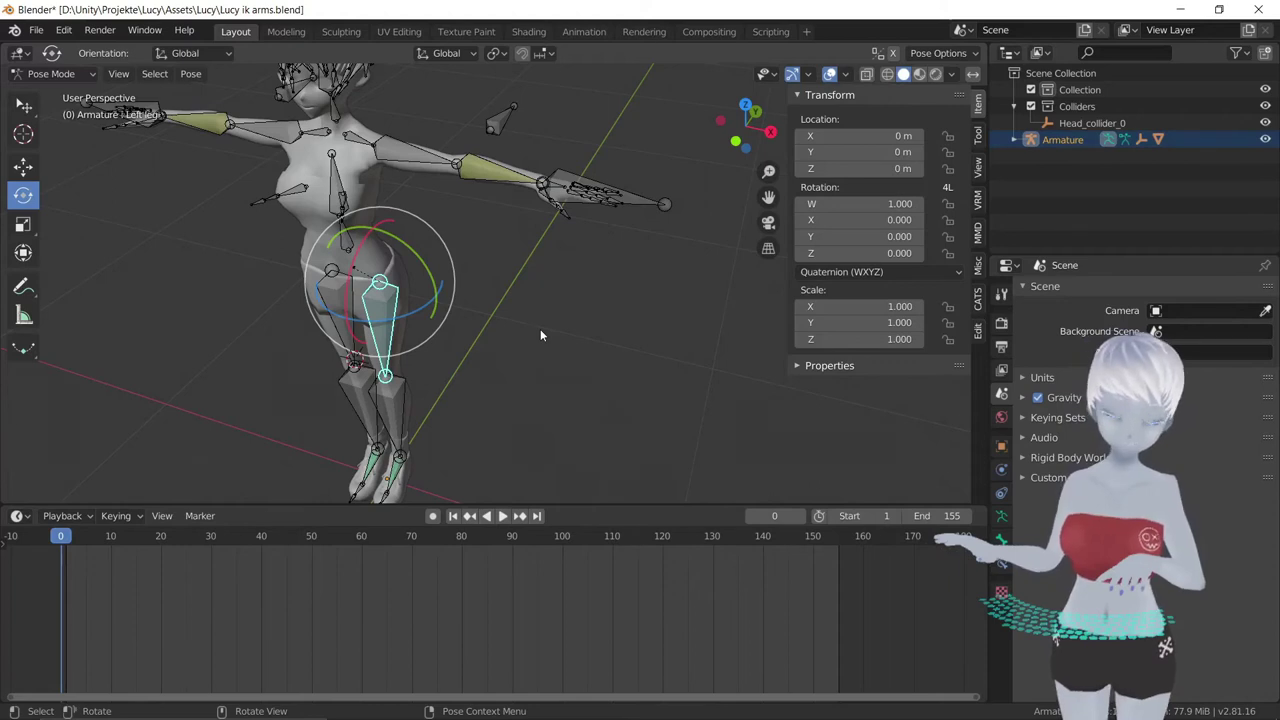
middle_click_drag(561, 346, 568, 317)
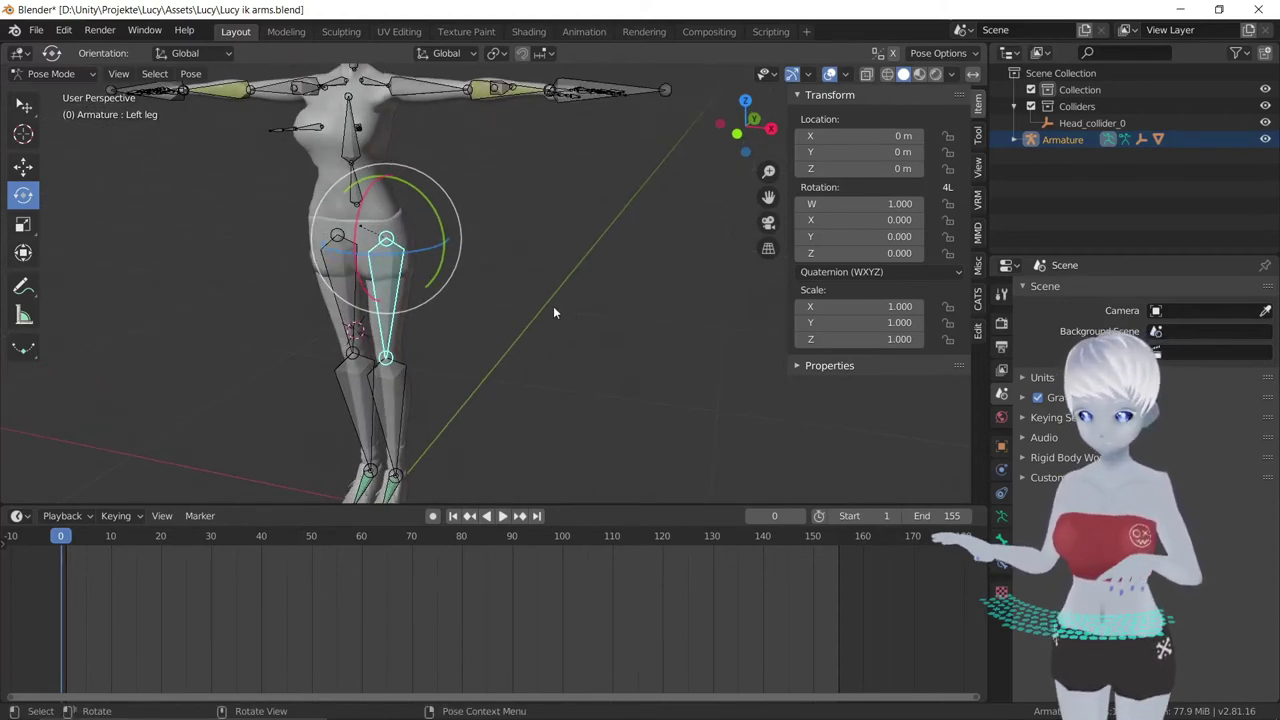
mouse_move(560, 318)
middle_mouse_down()
mouse_move(533, 282)
mouse_move(578, 305)
mouse_move(584, 252)
middle_mouse_up()
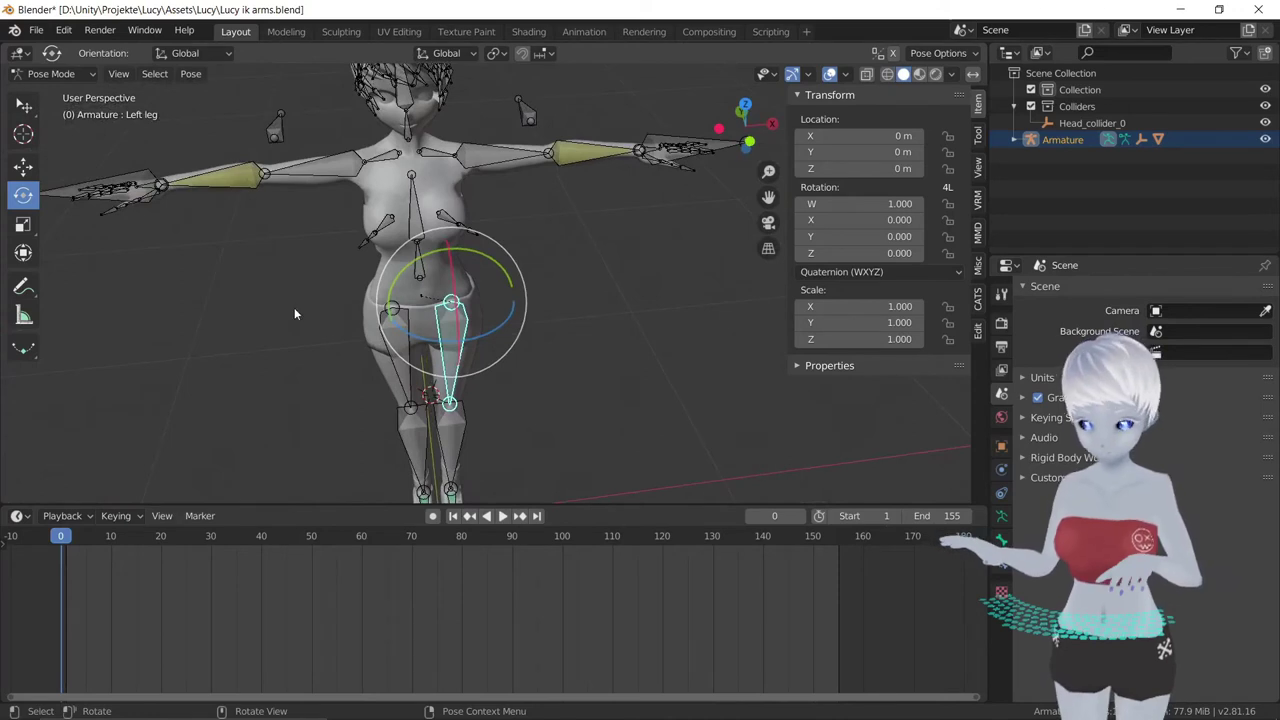
key("ctrl+s")
scroll(294, 313, "down", 3)
mouse_move(294, 313)
middle_mouse_down()
mouse_move(686, 307)
mouse_move(416, 309)
mouse_move(297, 218)
mouse_move(531, 178)
mouse_move(571, 208)
mouse_move(432, 232)
mouse_move(455, 234)
middle_mouse_up()
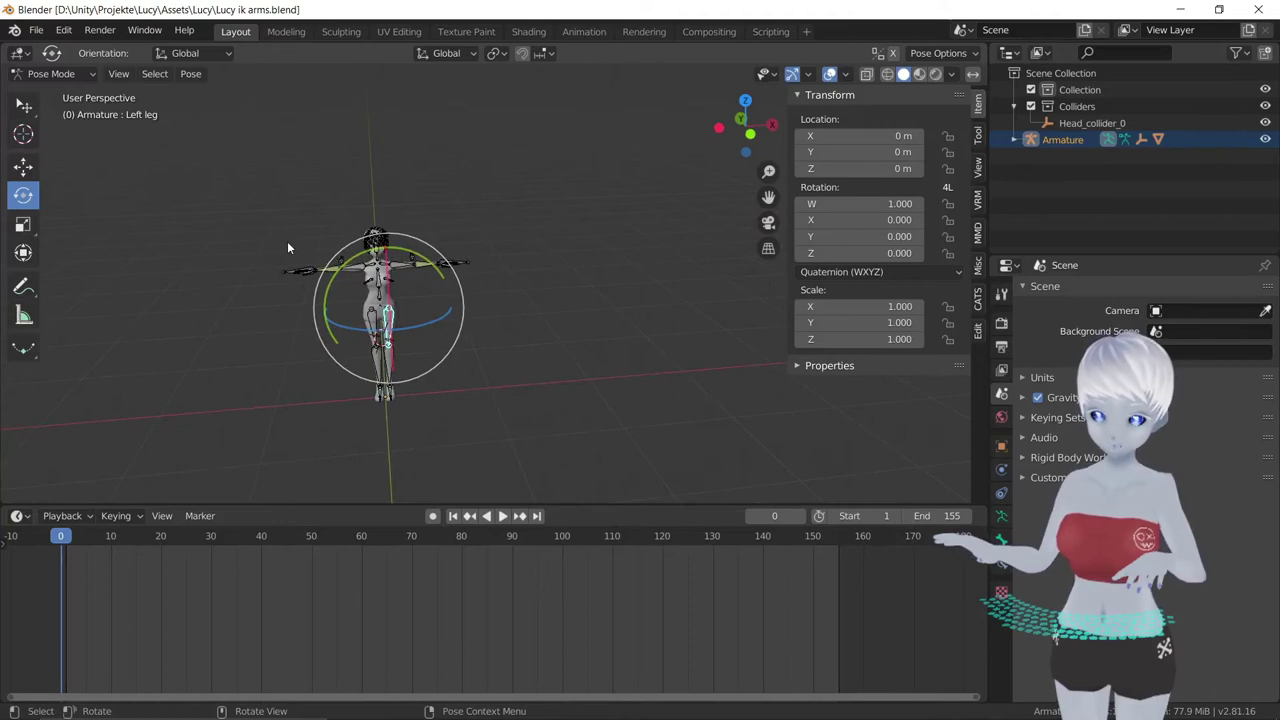
key("ctrl+s")
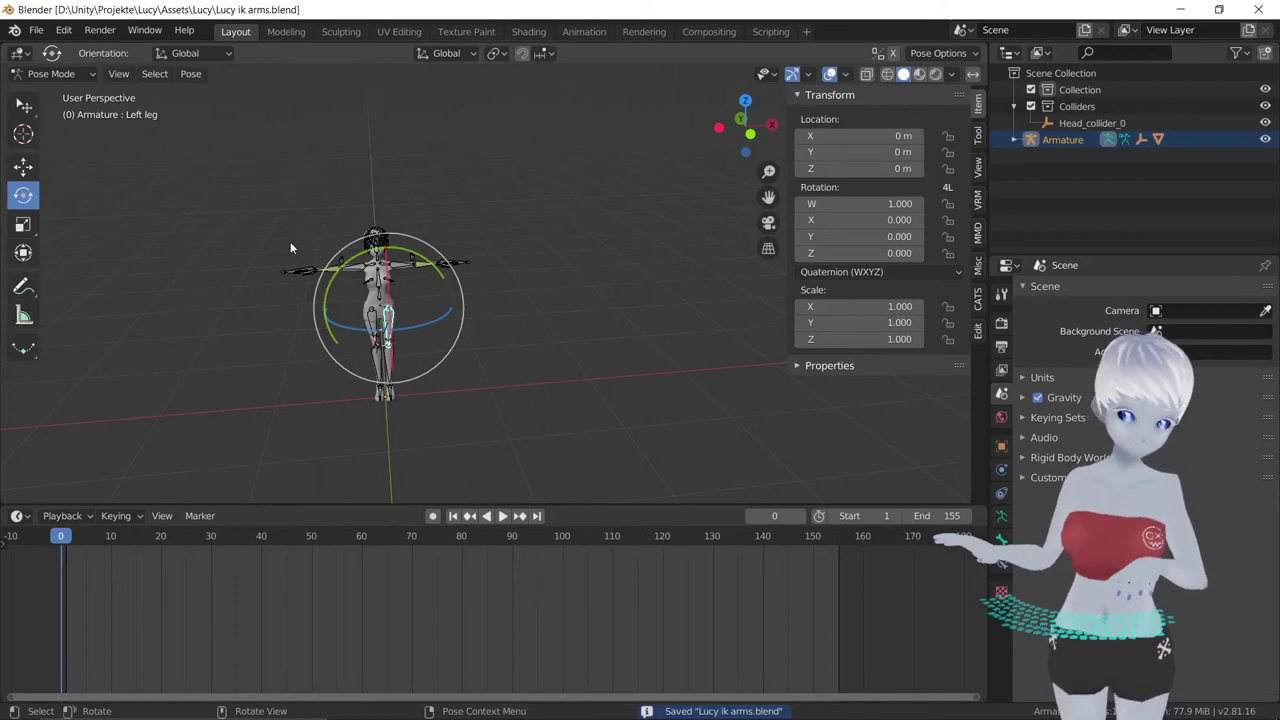
Step: Check the pose from a near-front view, save Lucy ik arms.blend, and quit Blender
middle_click_drag(290, 248, 321, 247)
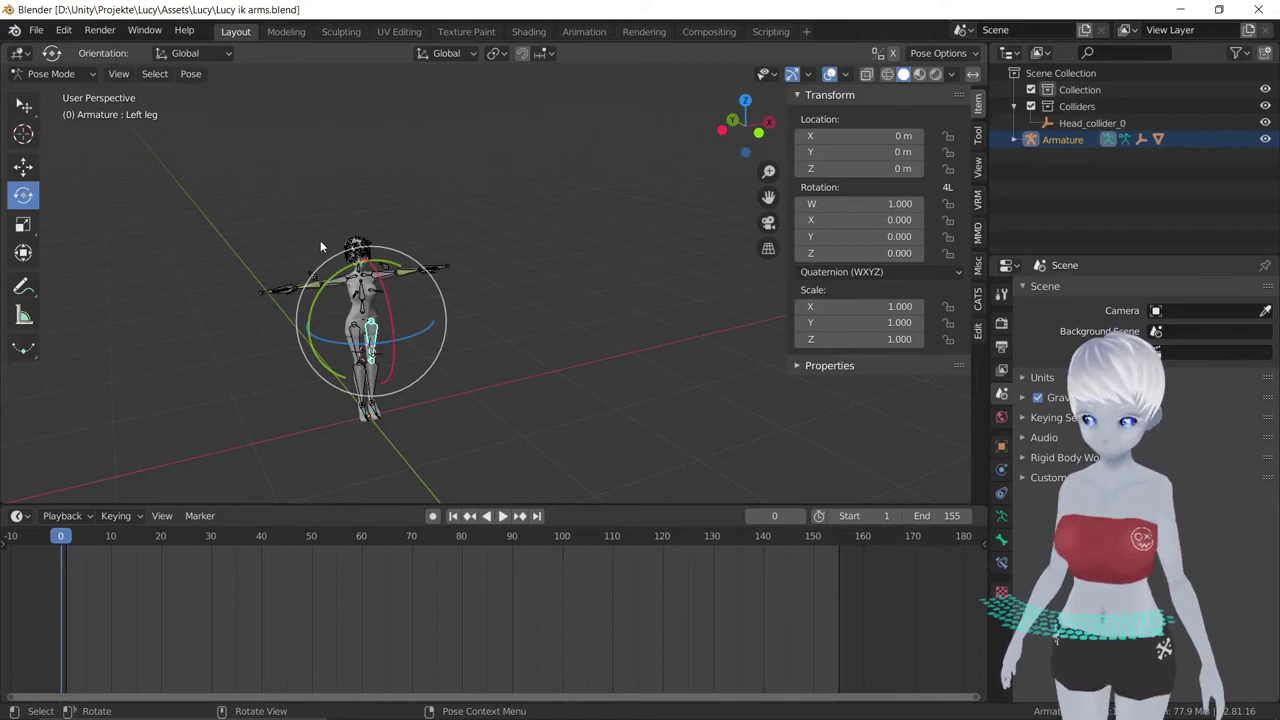
mouse_move(402, 226)
middle_mouse_down()
mouse_move(519, 205)
mouse_move(516, 230)
mouse_move(250, 198)
mouse_move(362, 244)
mouse_move(413, 245)
mouse_move(391, 257)
middle_mouse_up()
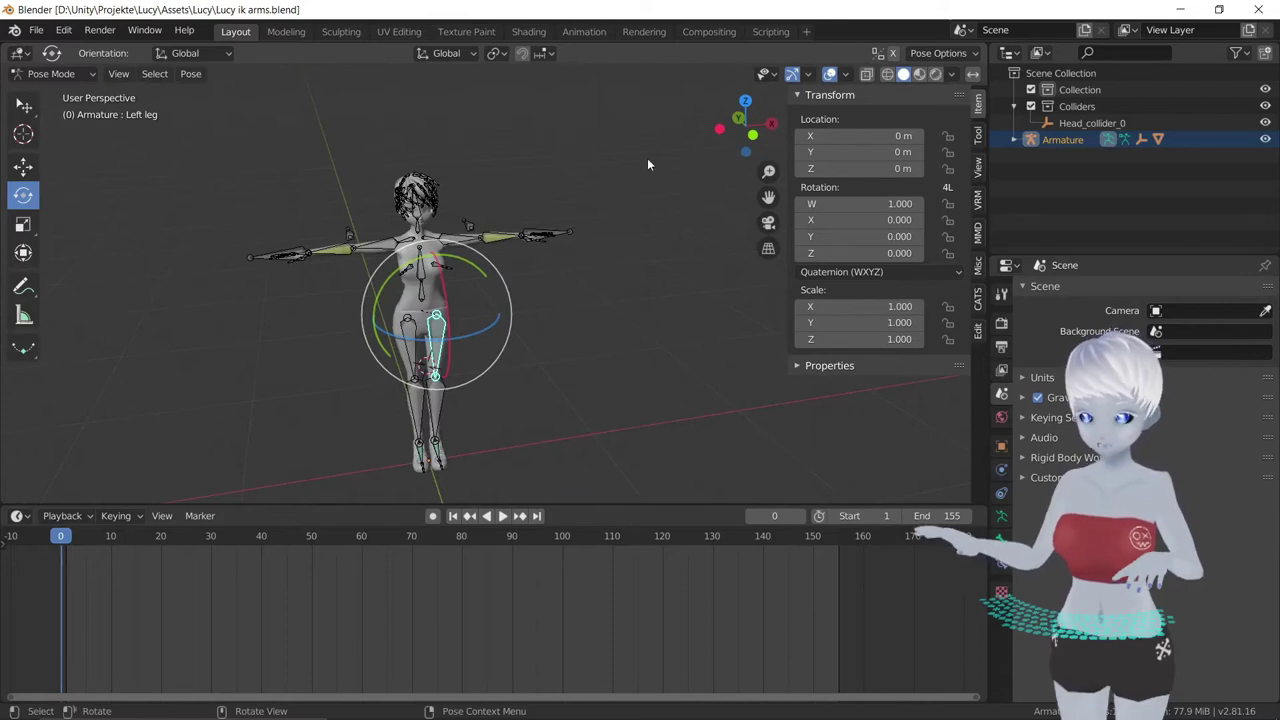
key("ctrl+s")
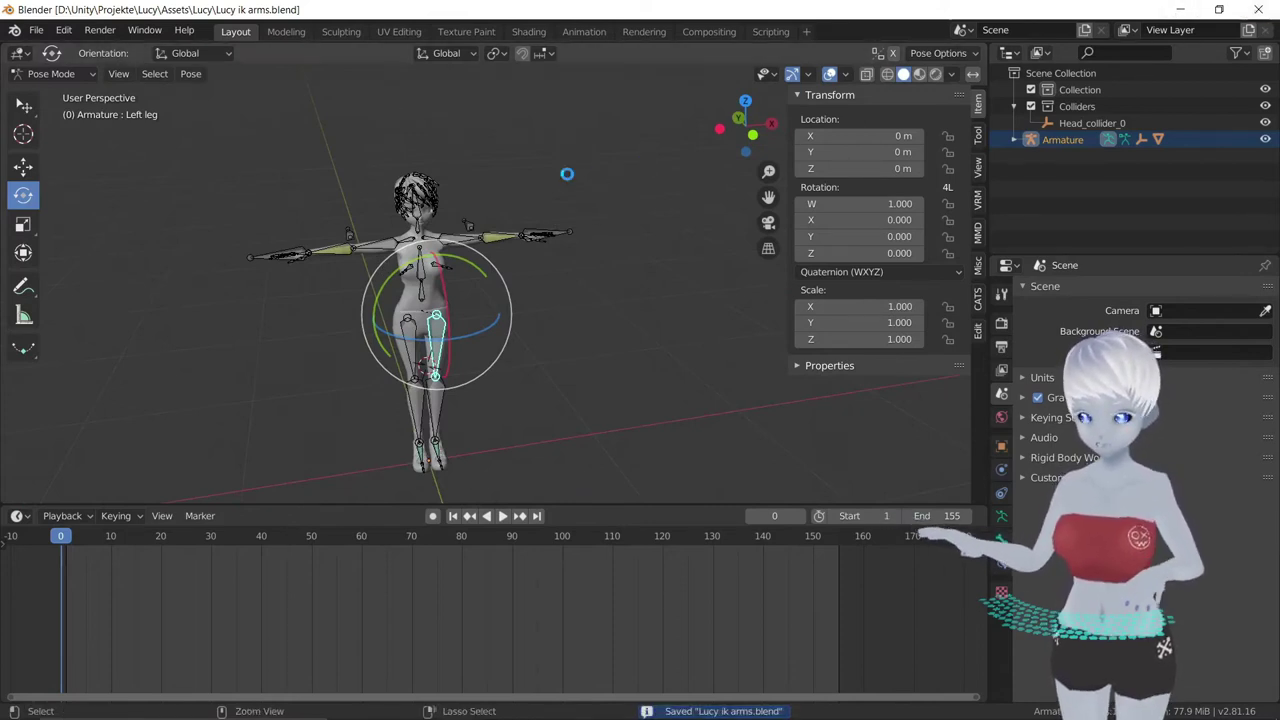
left_click(1258, 9)
Step: Drag the Lucy ik arms model into the SampleScene hierarchy at 0, 0, 0 and zoom in
scroll(681, 304, "up", 3)
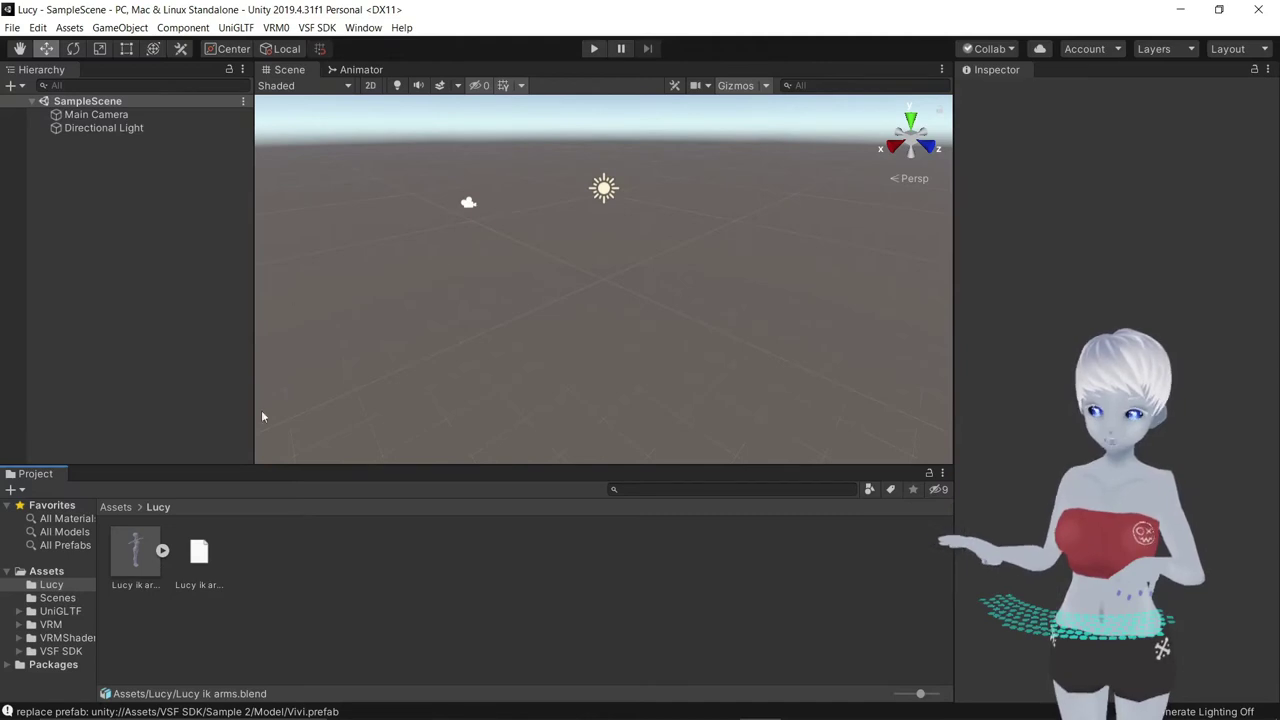
mouse_move(133, 557)
left_mouse_down()
mouse_move(628, 318)
mouse_move(706, 267)
mouse_move(609, 278)
mouse_move(130, 242)
left_mouse_up()
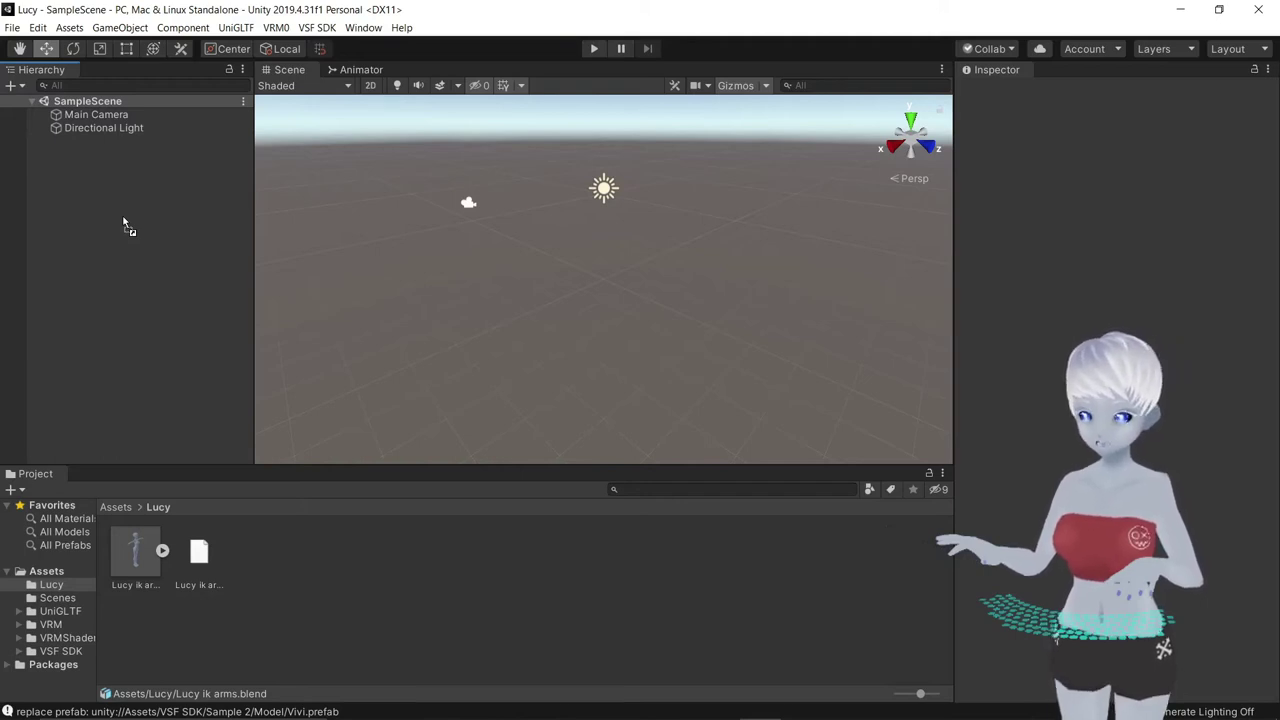
left_click_drag(123, 222, 122, 215)
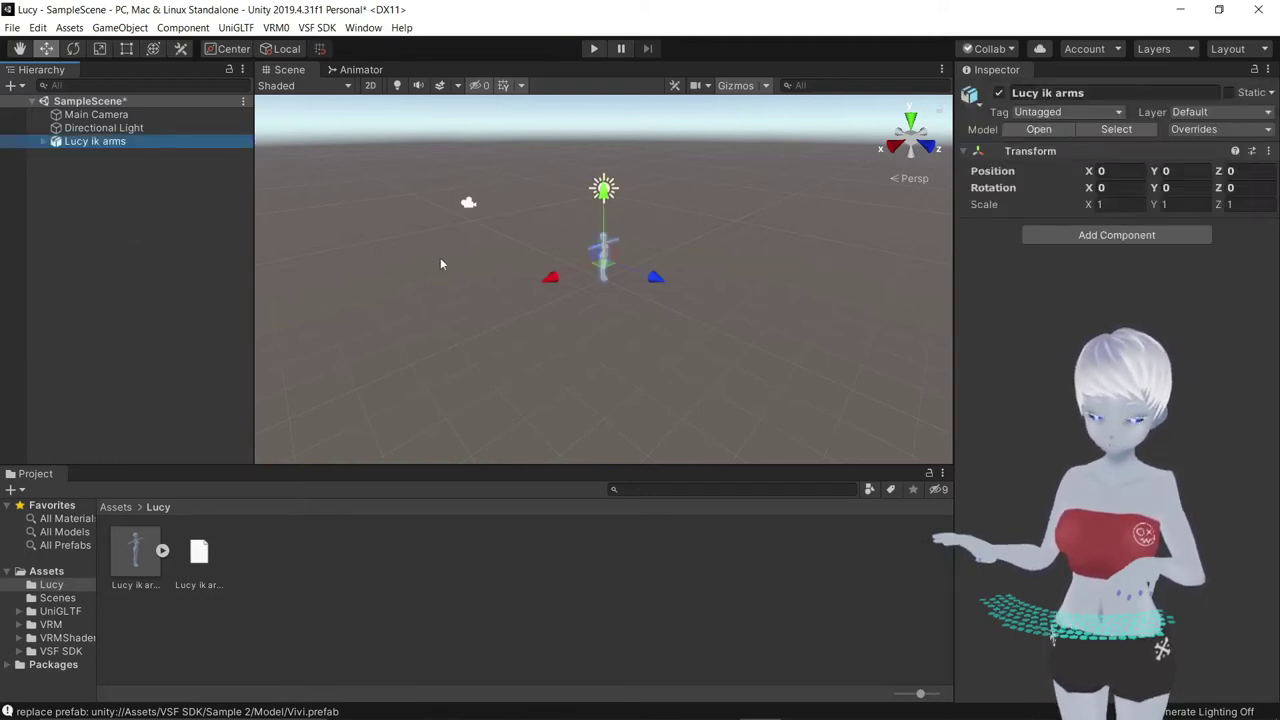
scroll(600, 265, "up", 3)
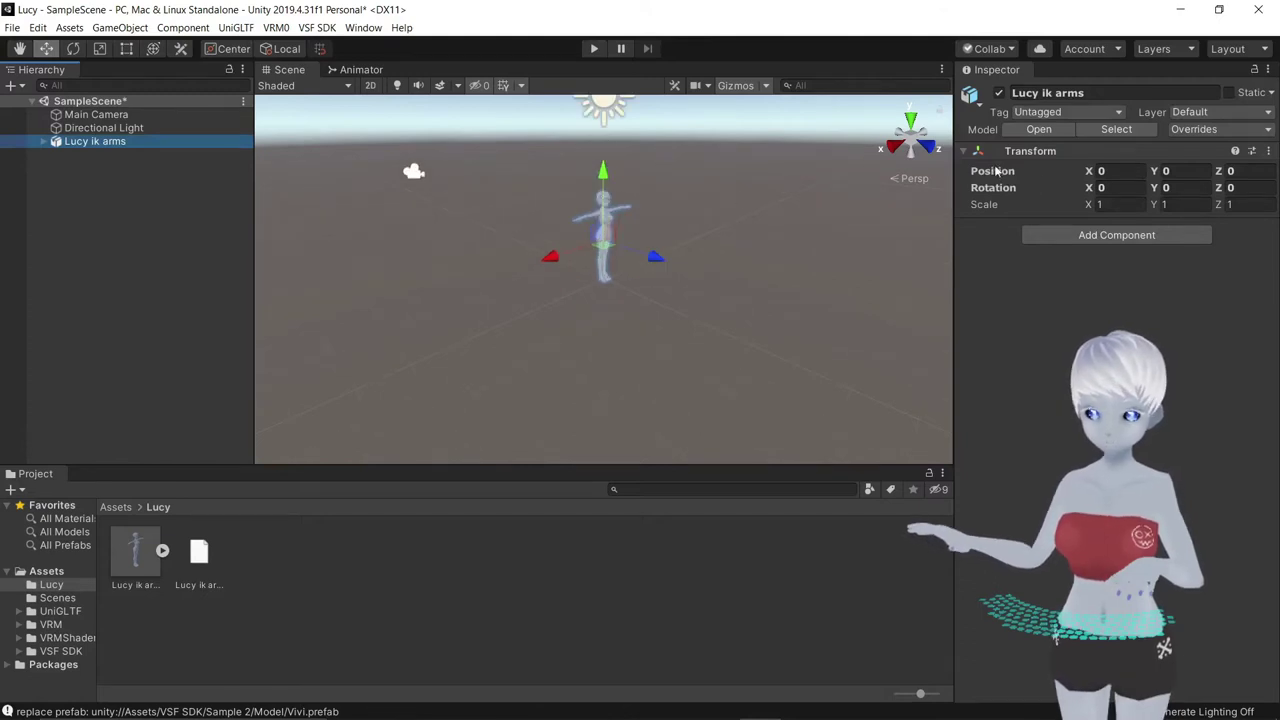
scroll(723, 154, "up", 2)
scroll(693, 251, "up", 3)
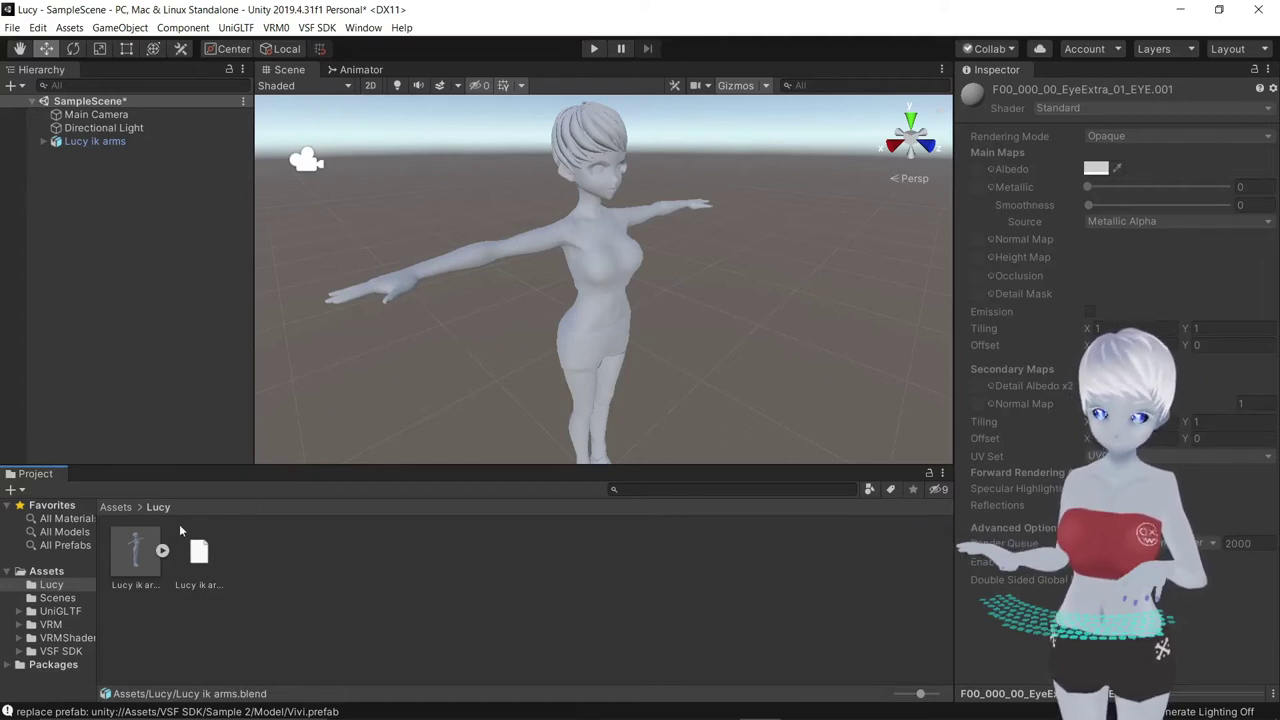
Step: Create a folder named Materials inside the Lucy folder and open it
left_click(164, 553)
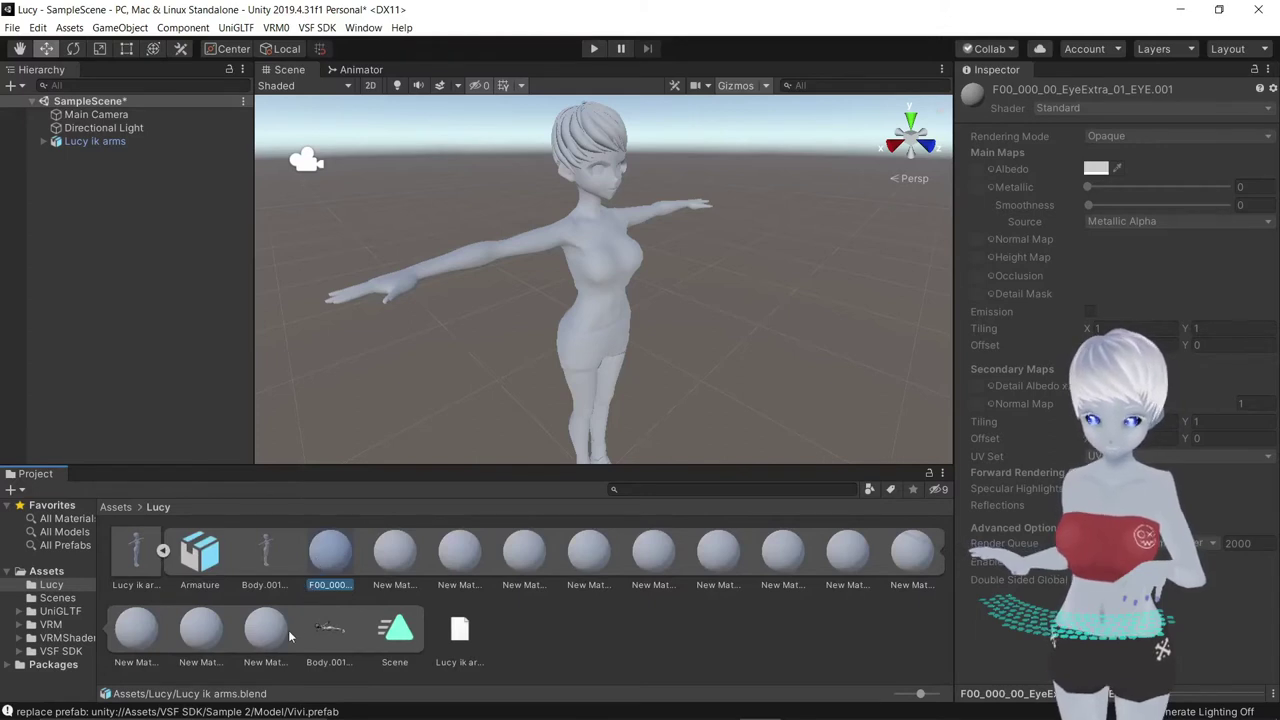
left_click(162, 551)
right_click(338, 556)
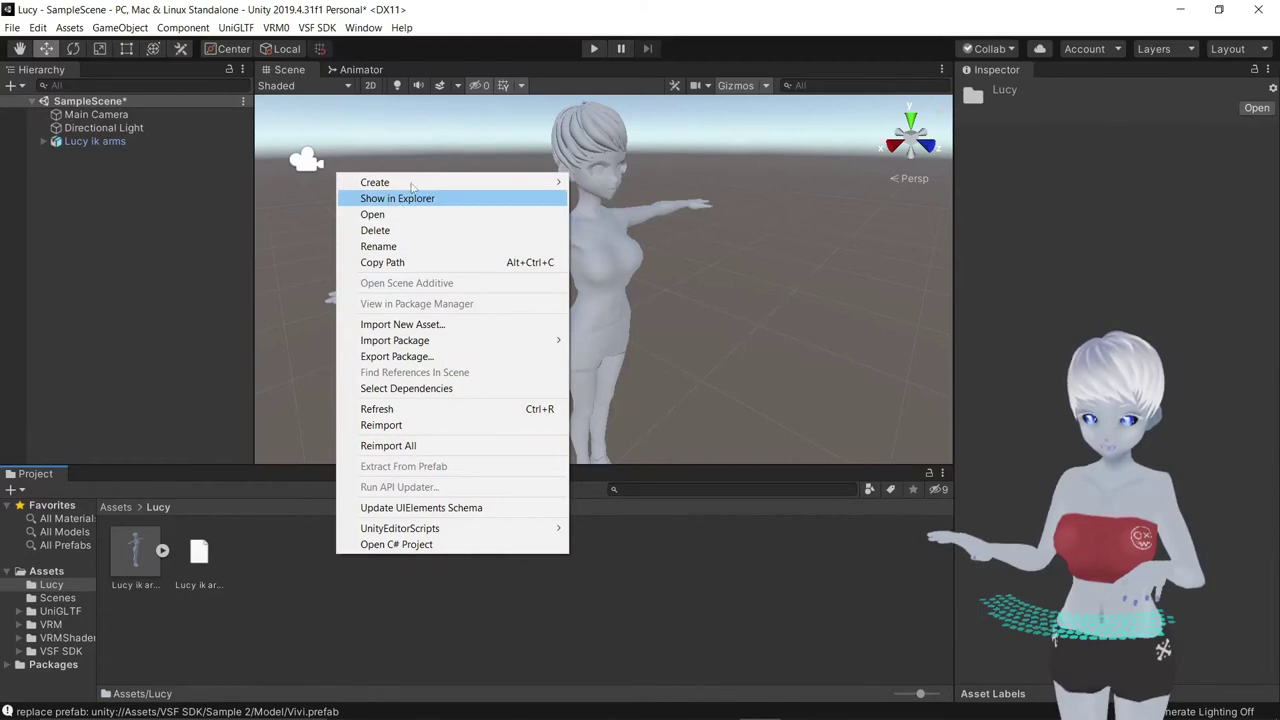
mouse_move(421, 182)
left_click(627, 165)
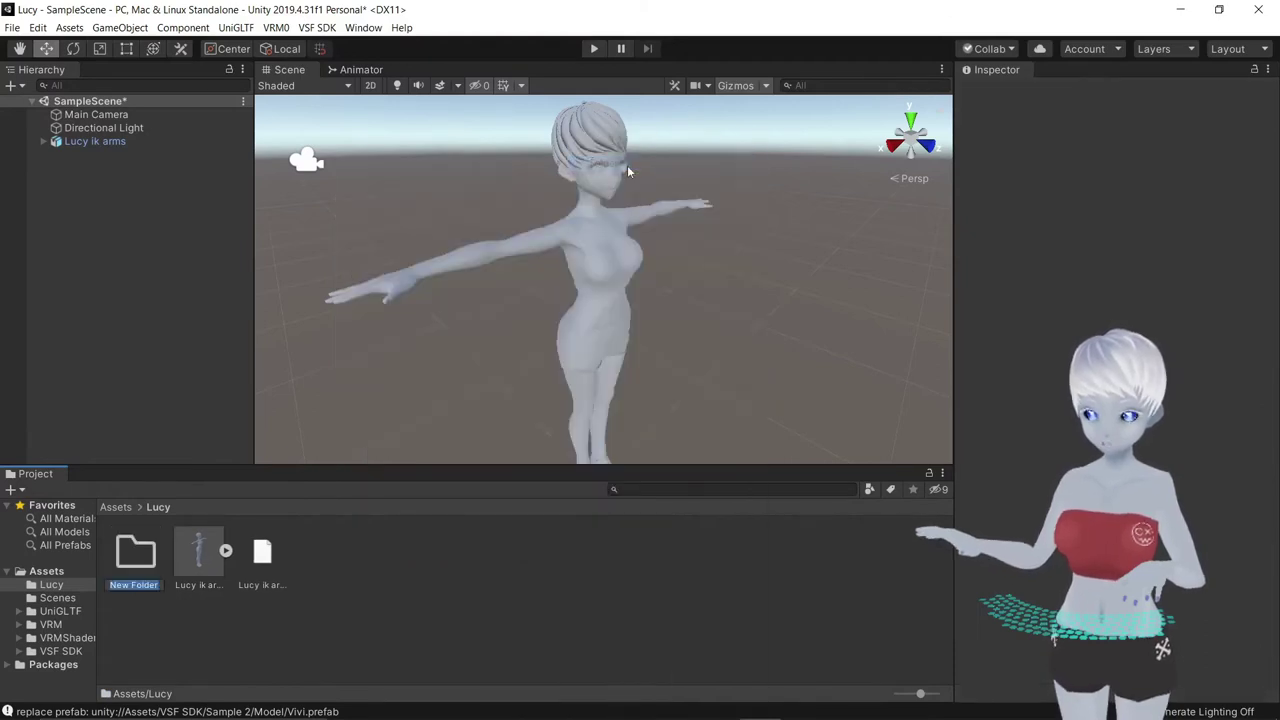
type("m")
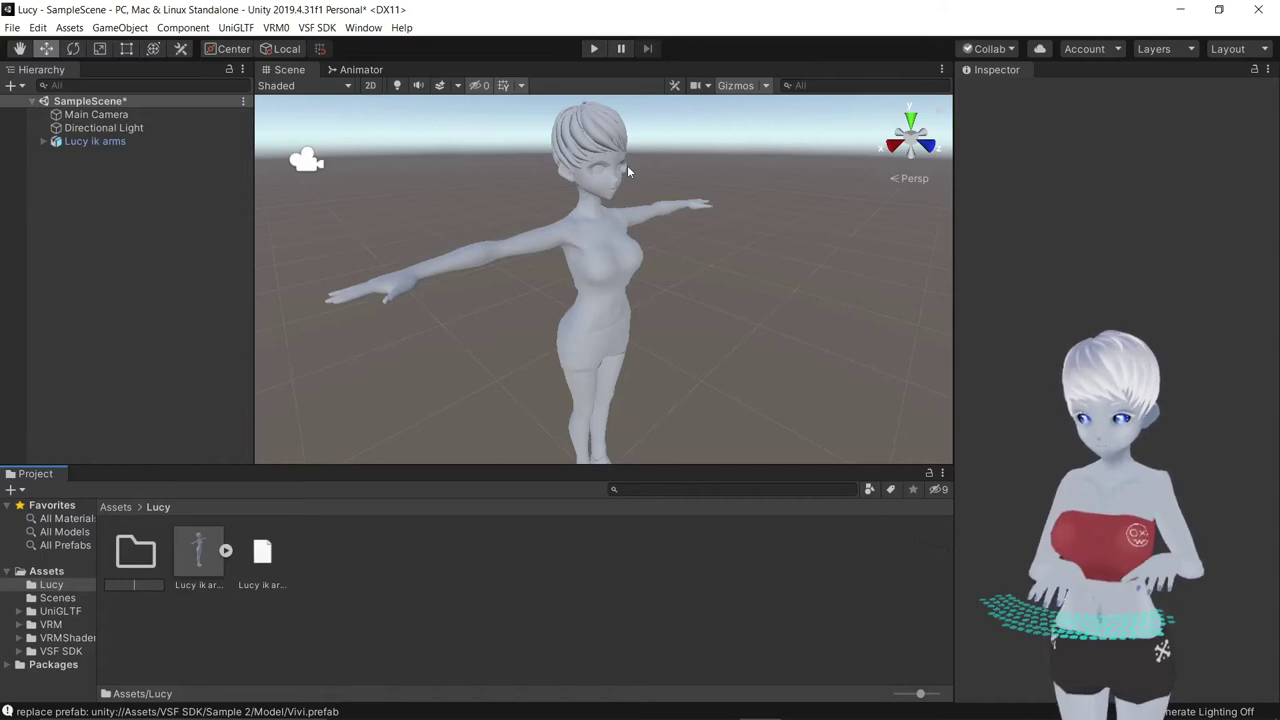
type("Materials")
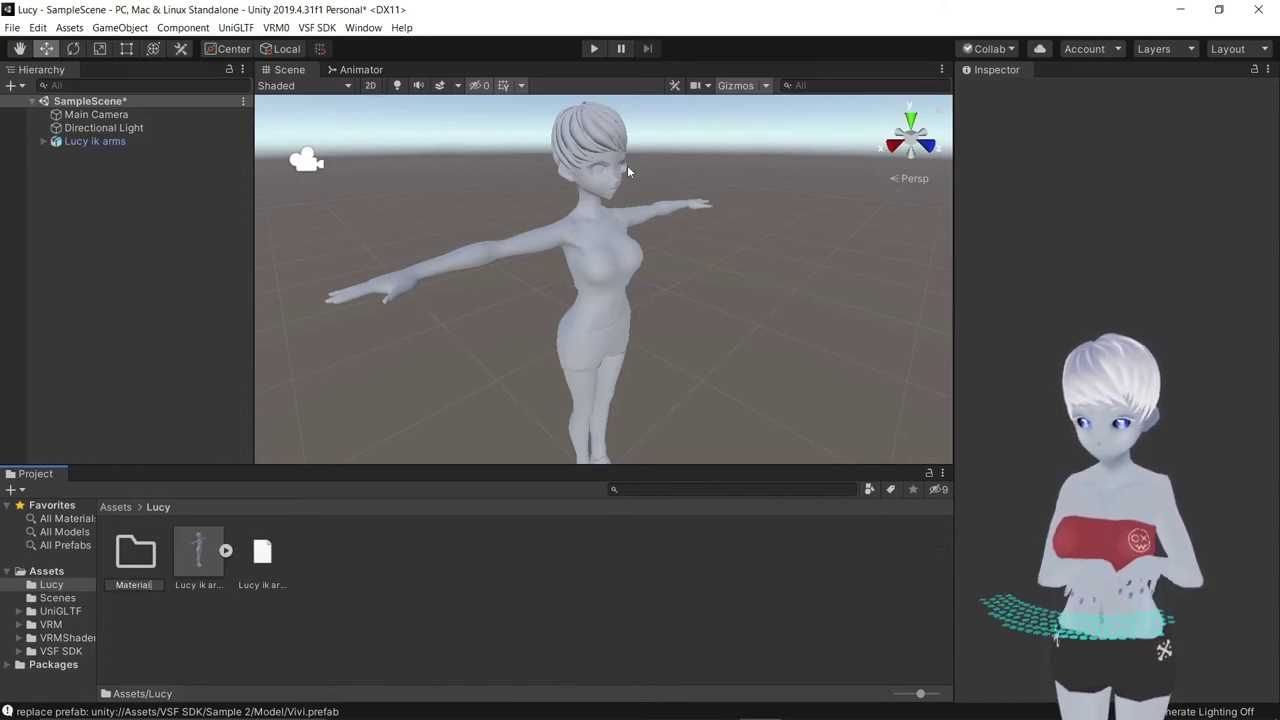
key("Return")
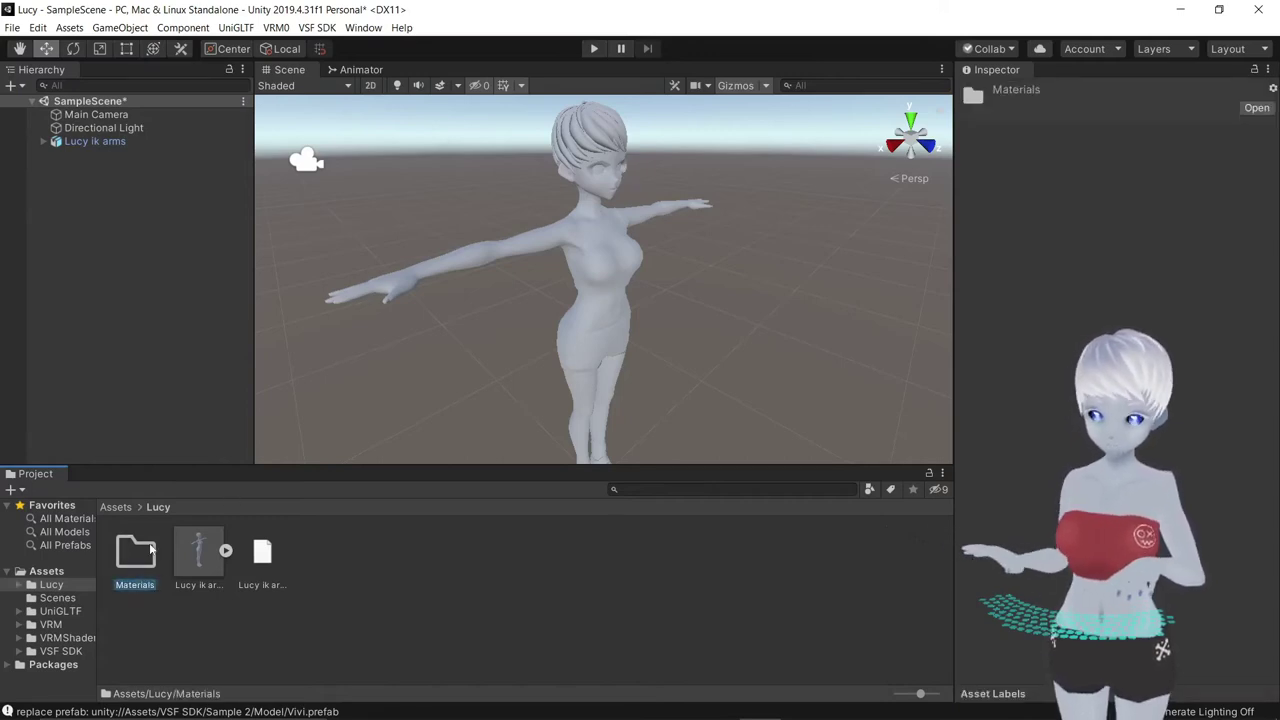
double_click(150, 549)
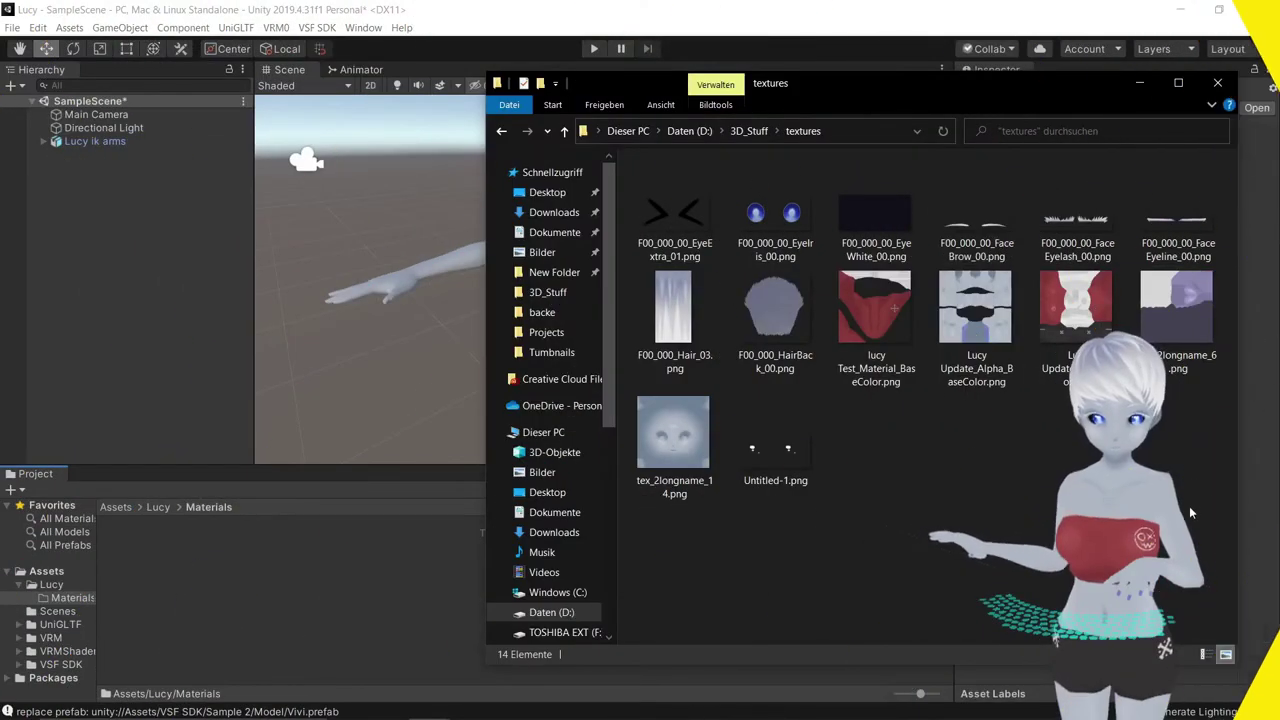
Step: Bring the fourteen texture PNGs from D:\3D_Stuff\textures into Lucy/Materials and dismiss Explorer
left_click_drag(1190, 513, 627, 152)
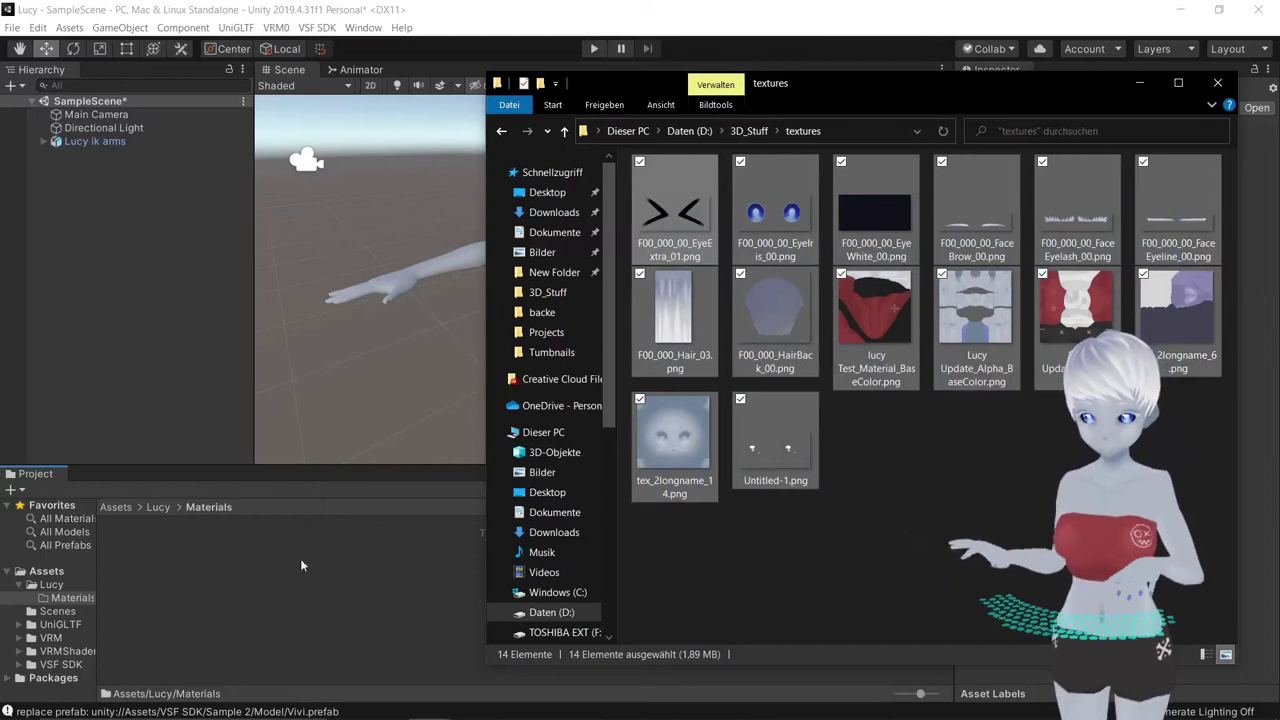
left_click(1147, 88)
left_click(232, 660)
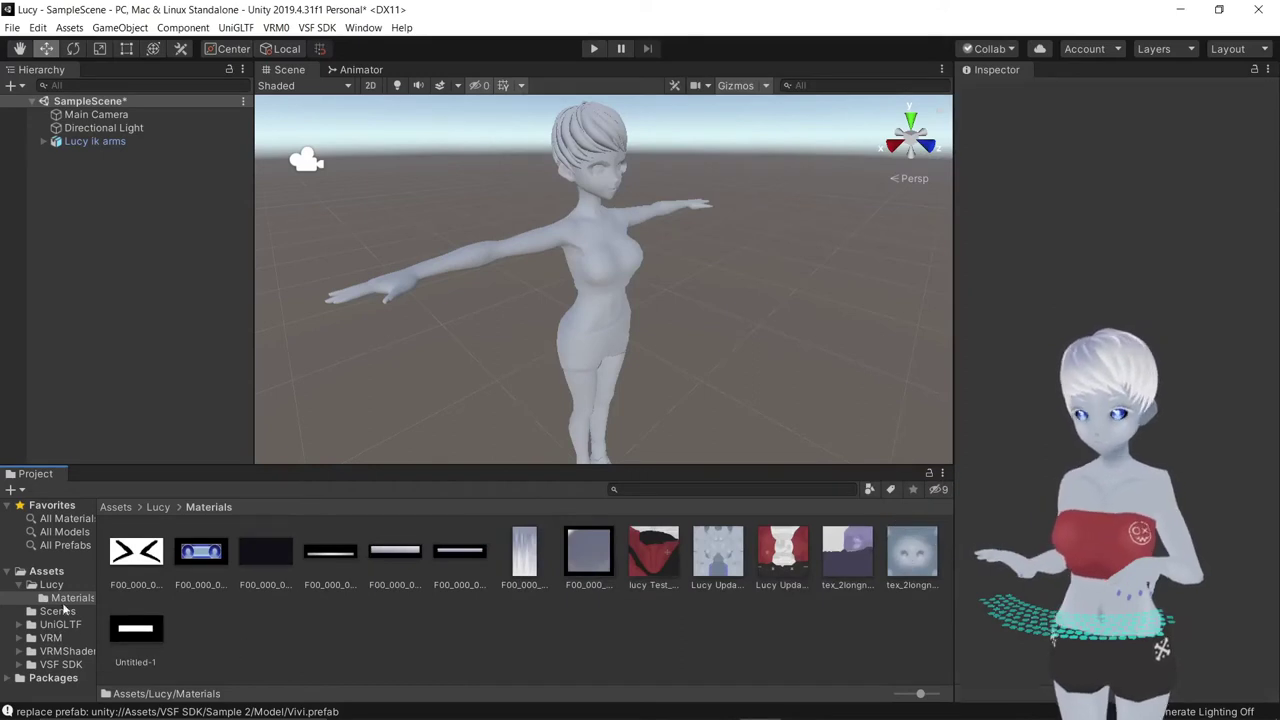
Step: Inspect the Lucy ik arms model's embedded materials, then collapse it and return to Lucy/Materials
left_click(50, 585)
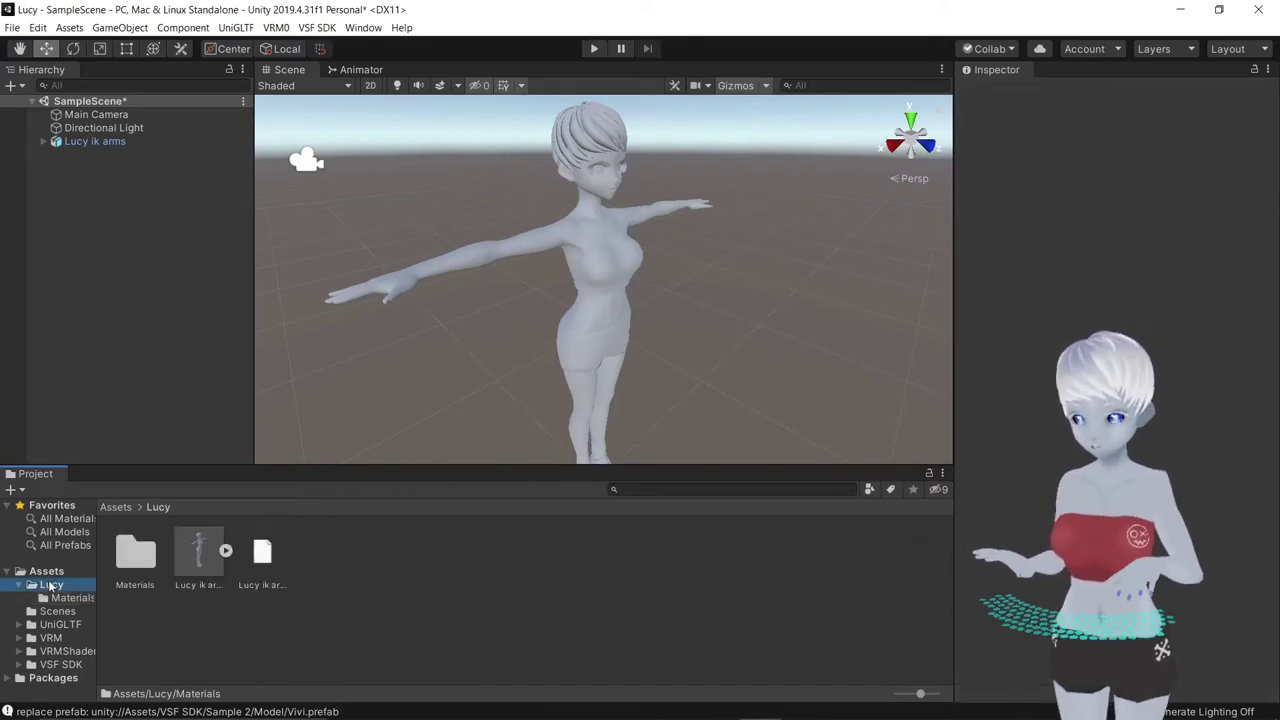
left_click(226, 550)
left_click(395, 555)
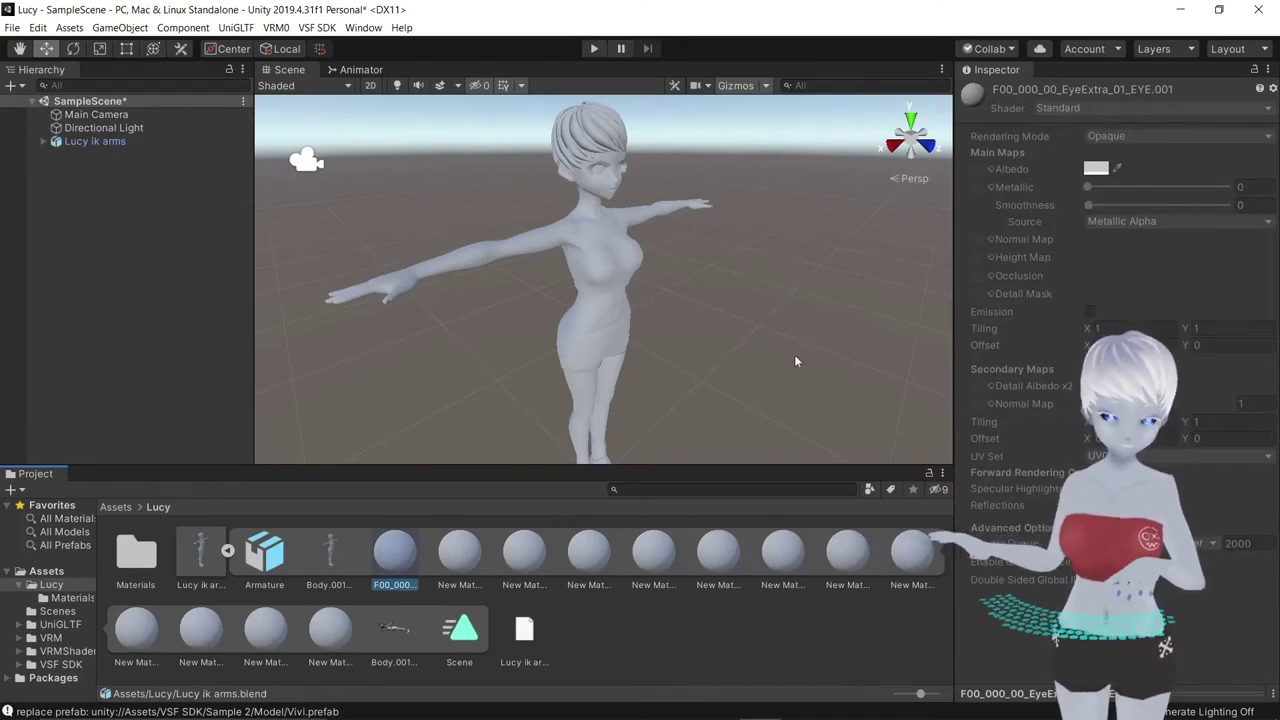
left_click(226, 552)
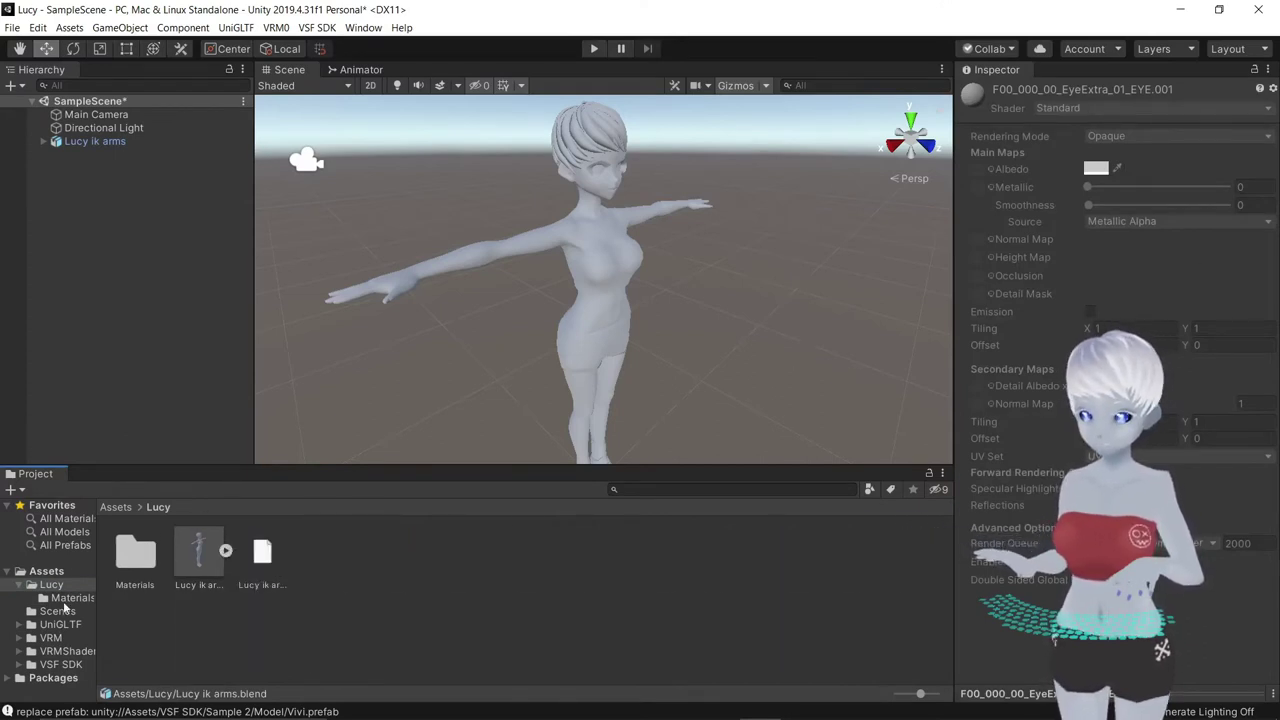
left_click(64, 602)
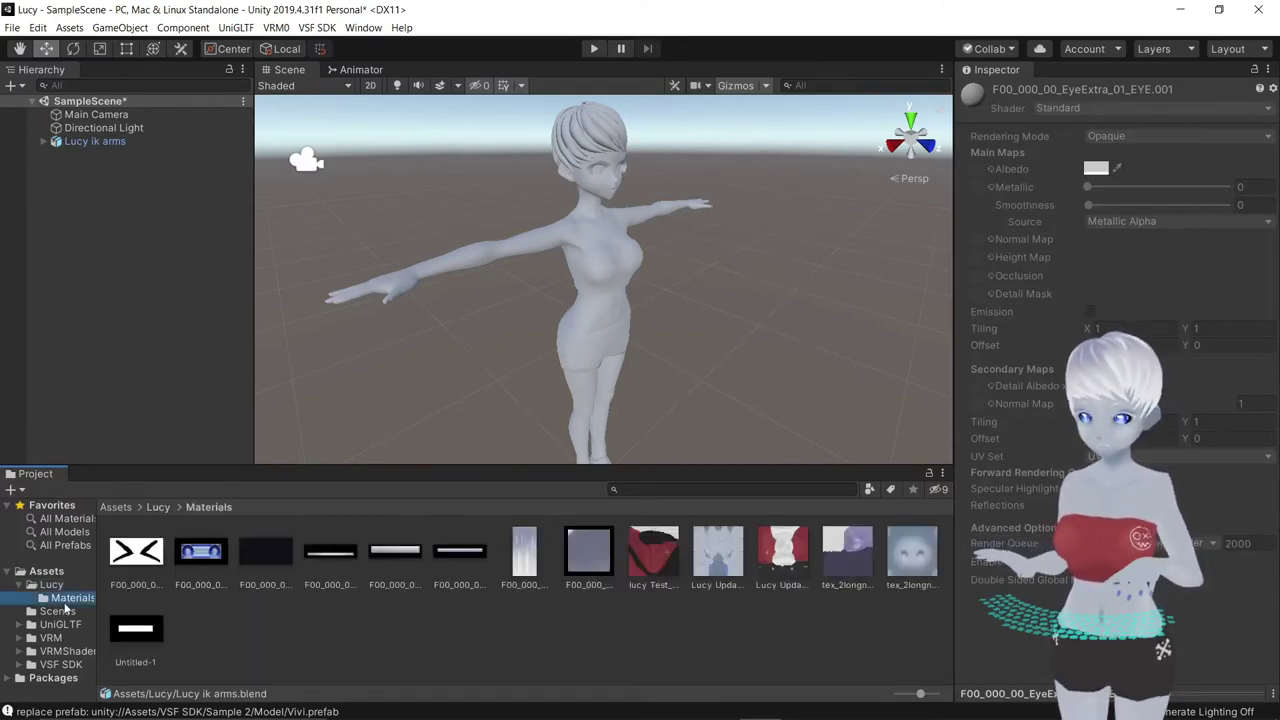
Step: Create a new material named Kopf in Lucy's Materials folder
right_click(309, 651)
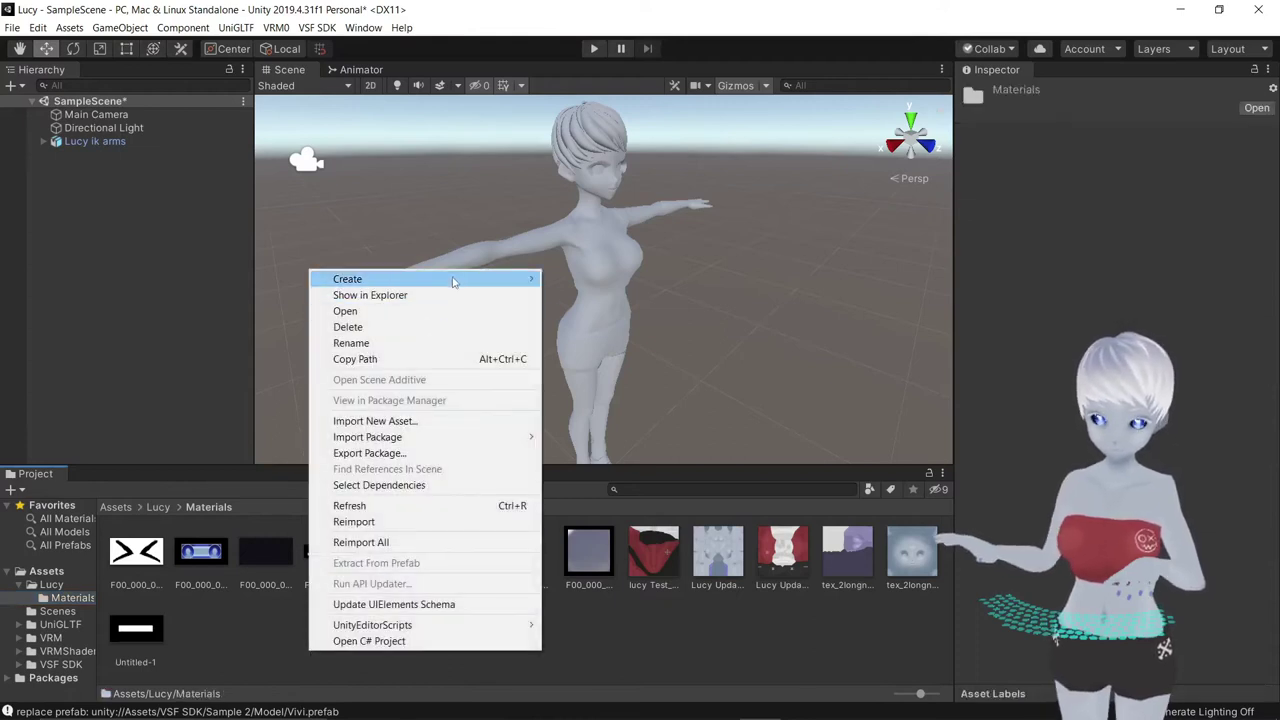
mouse_move(470, 279)
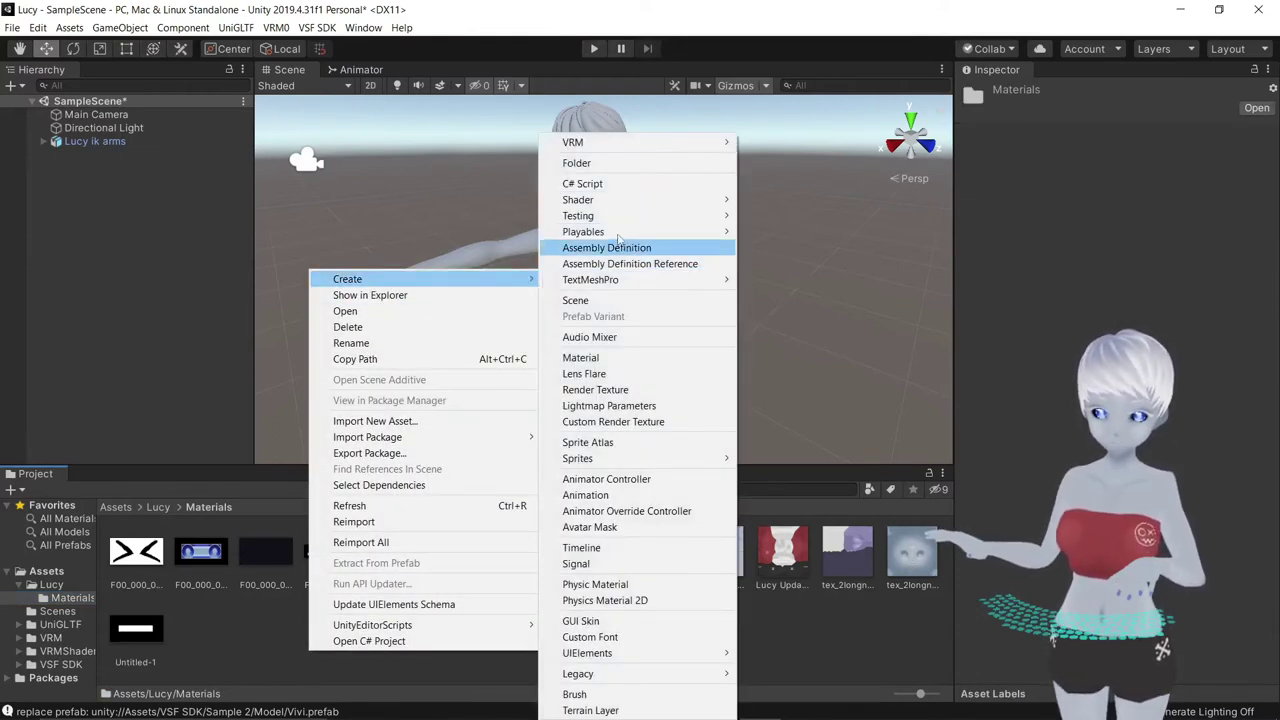
left_click(597, 358)
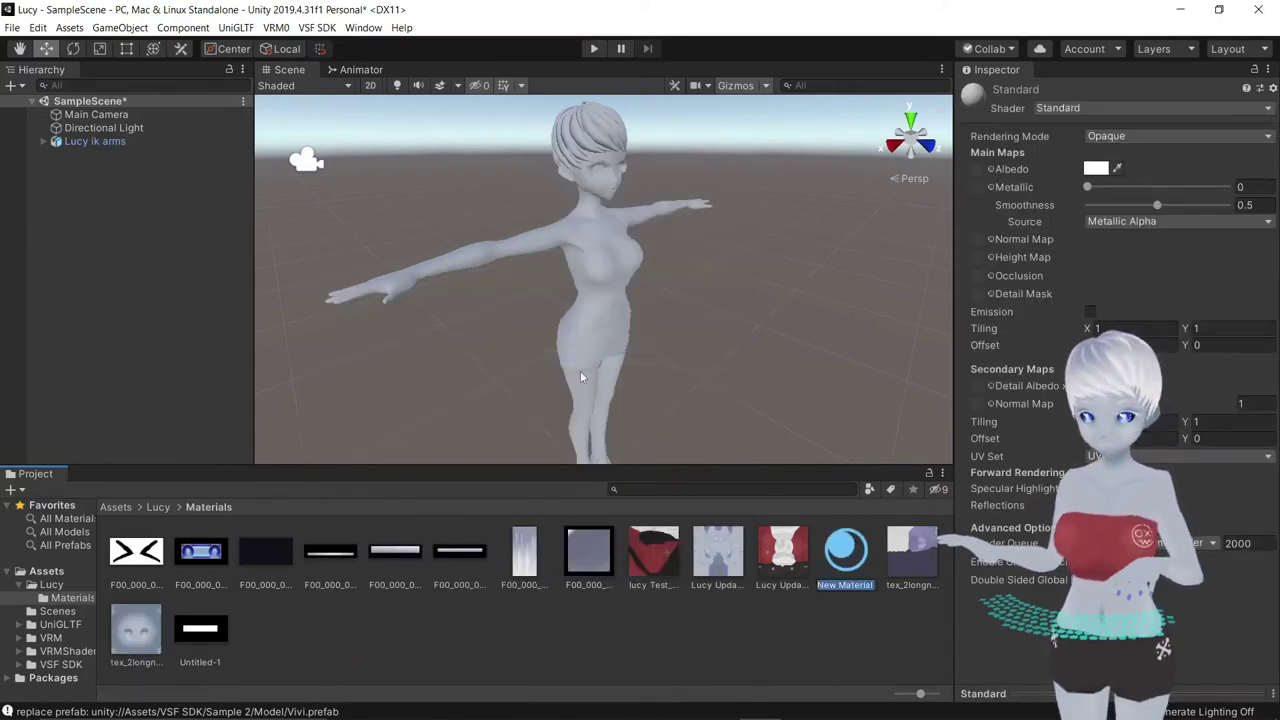
type("Kopf")
key("Return")
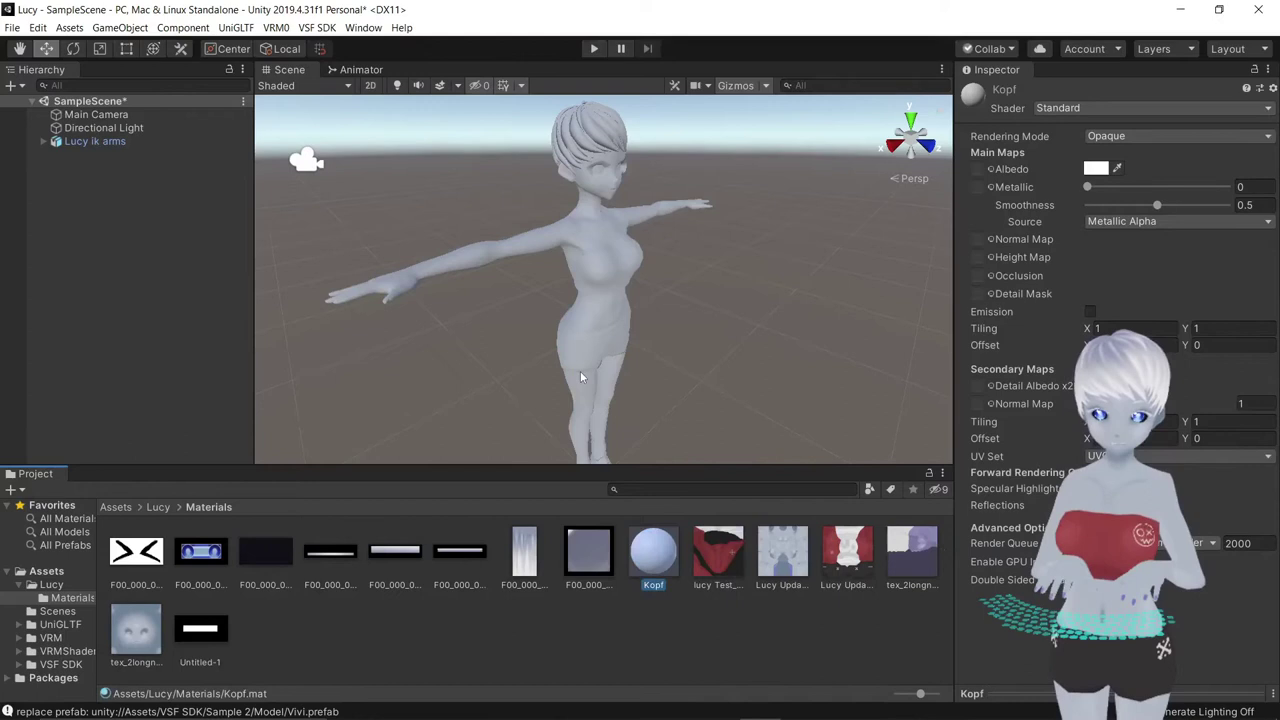
left_click(1098, 105)
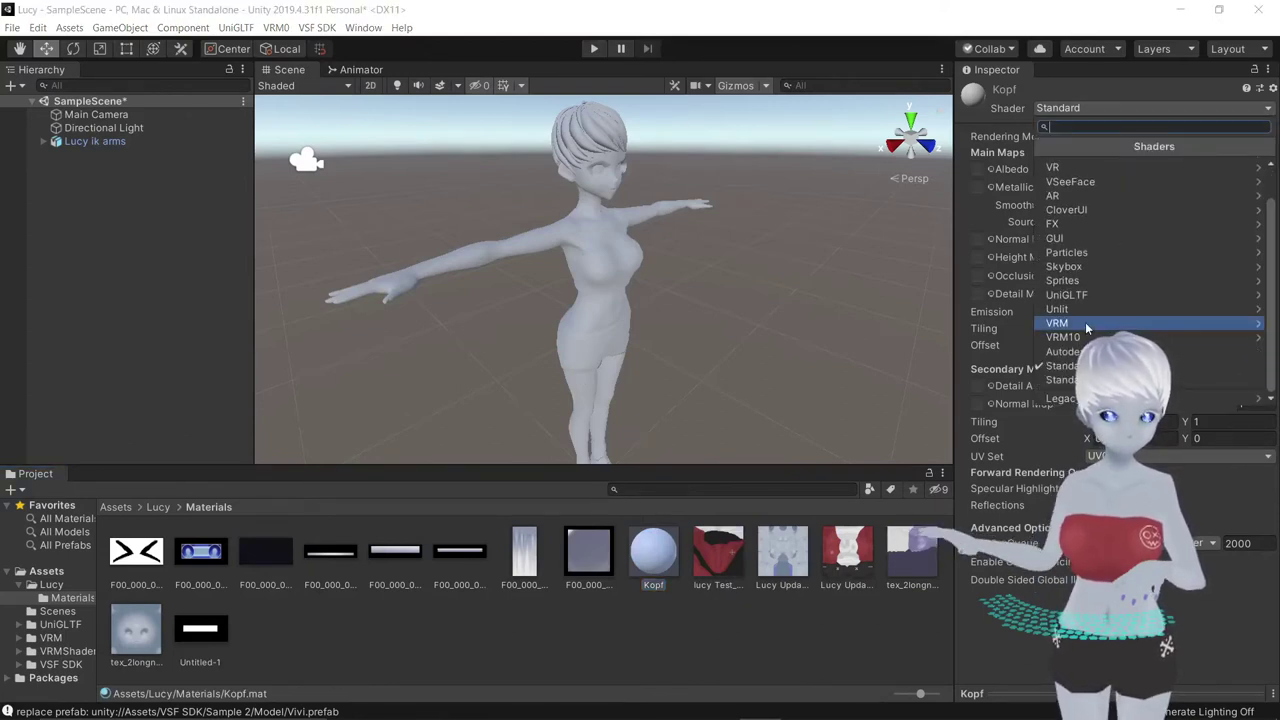
Step: Switch Kopf to the VRM/MToon shader and assign the Lucy texture to its colour slots
left_click(1085, 322)
left_click(1076, 166)
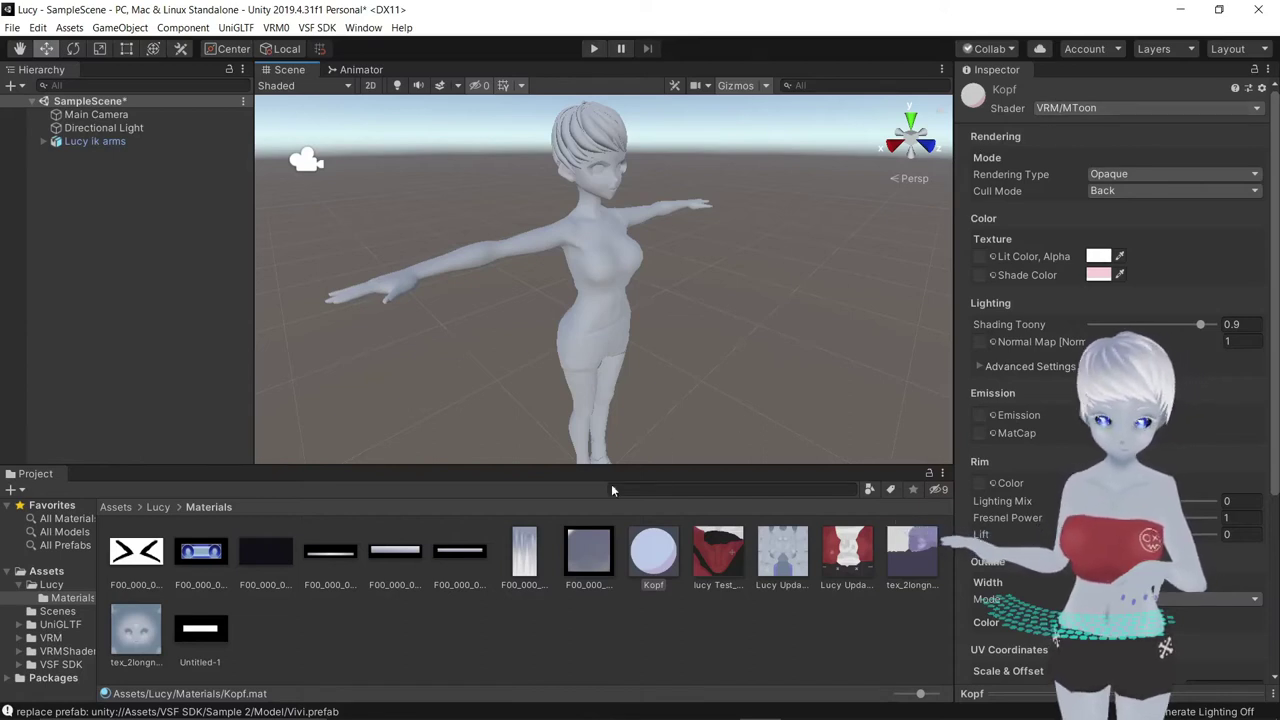
left_click_drag(782, 555, 988, 262)
mouse_move(700, 320)
right_mouse_down()
mouse_move(728, 351)
mouse_move(724, 370)
right_mouse_up()
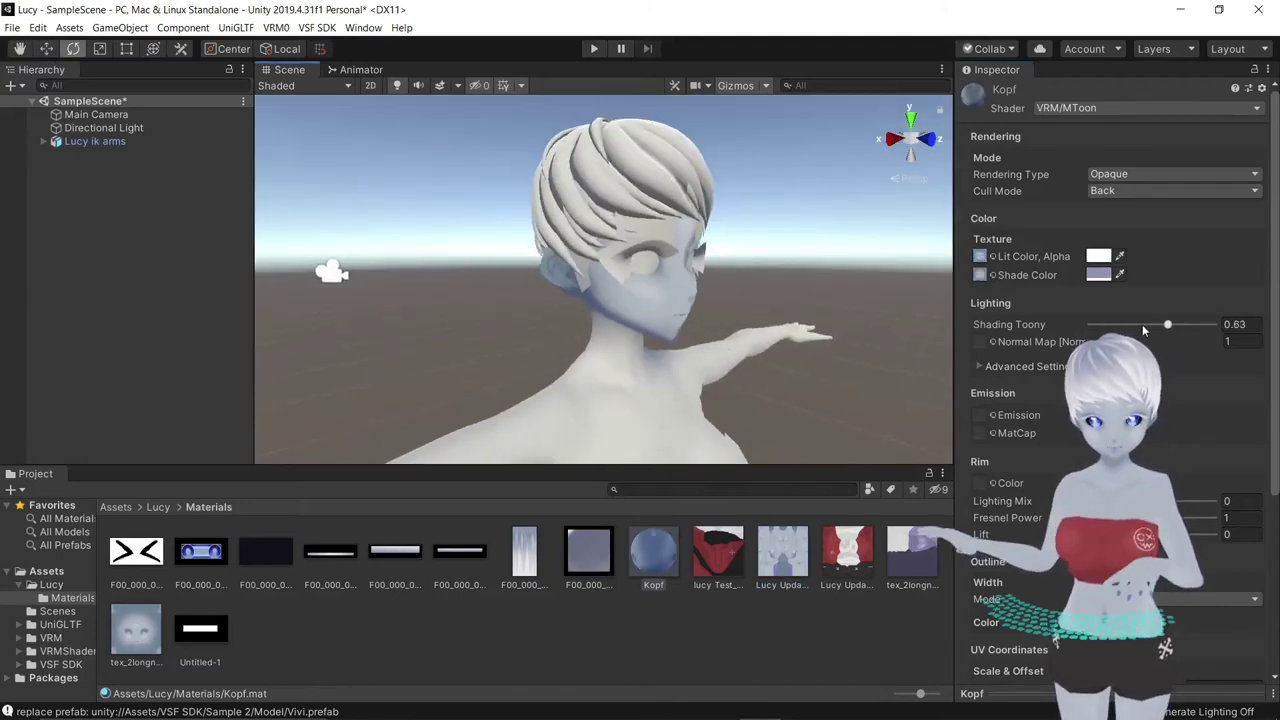
Step: Set Kopf's Shading Toony 0.397, Shading Shift -0.04 and Shadow Receive 0.899, checking the face
mouse_move(1167, 325)
left_mouse_down()
mouse_move(1193, 326)
mouse_move(1139, 325)
left_mouse_up()
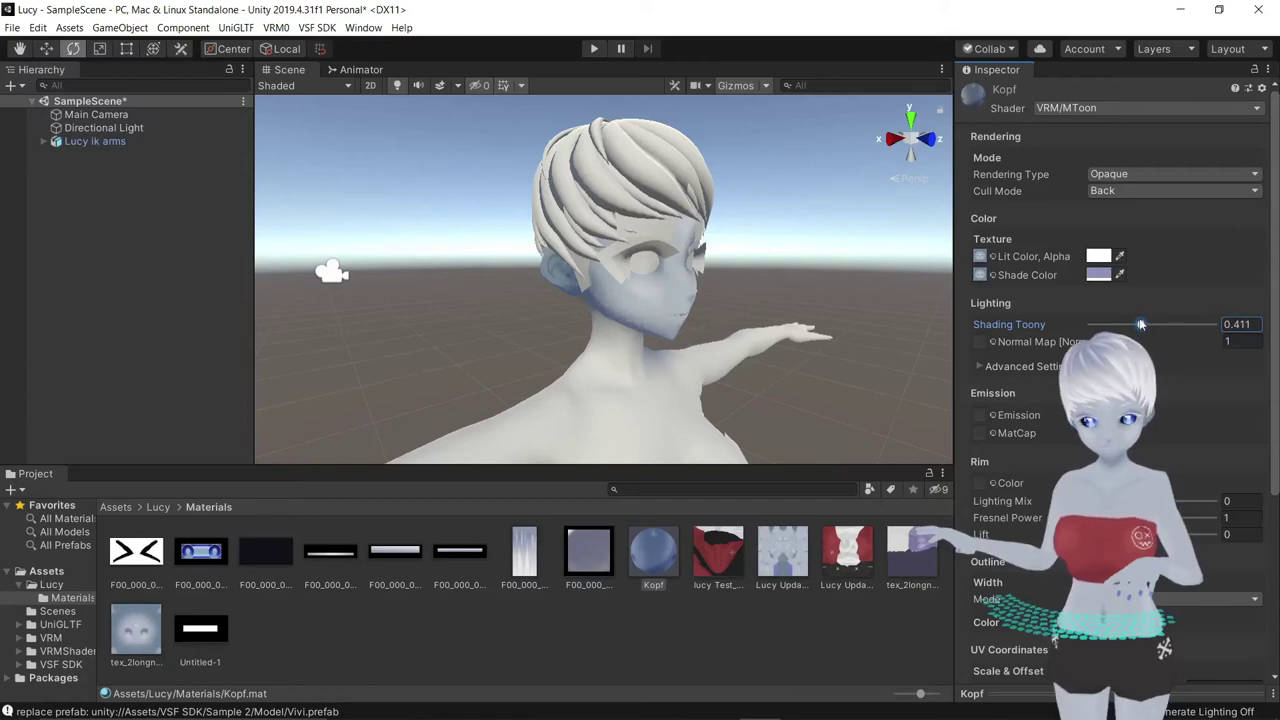
left_click(976, 367)
left_click_drag(1163, 421, 1160, 421)
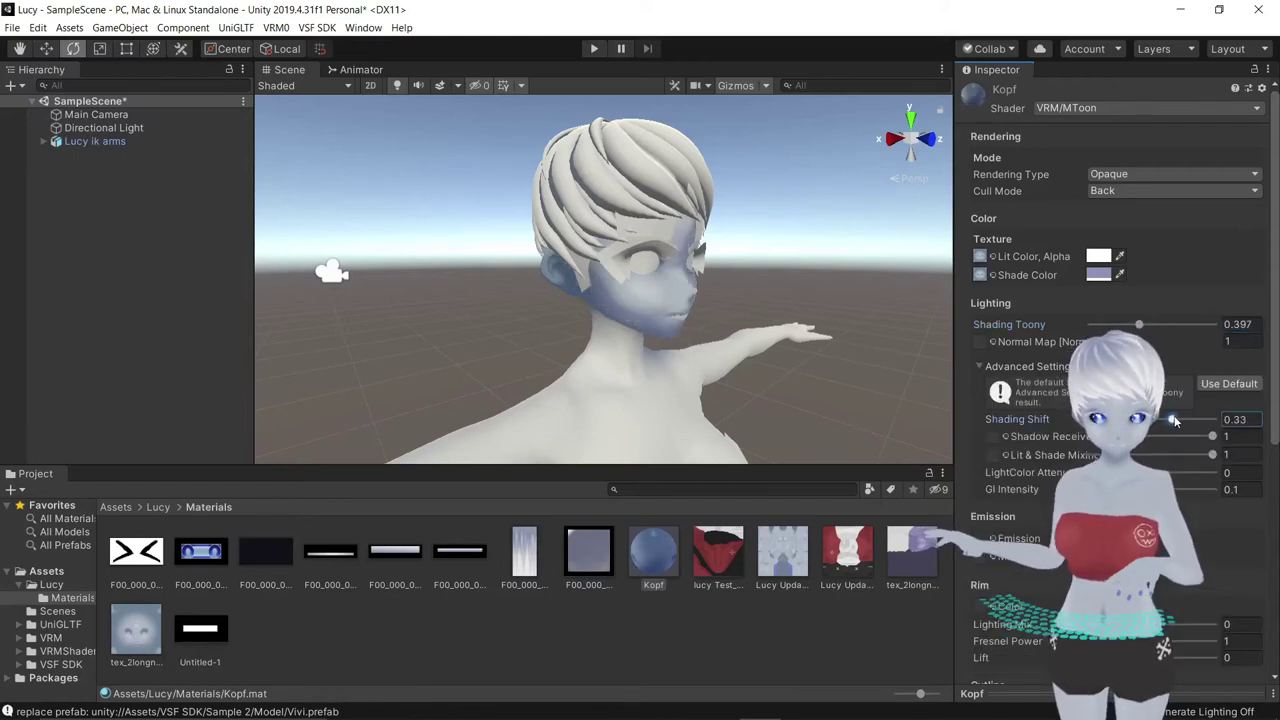
left_click_drag(1210, 437, 1198, 437)
right_click_drag(847, 387, 643, 340)
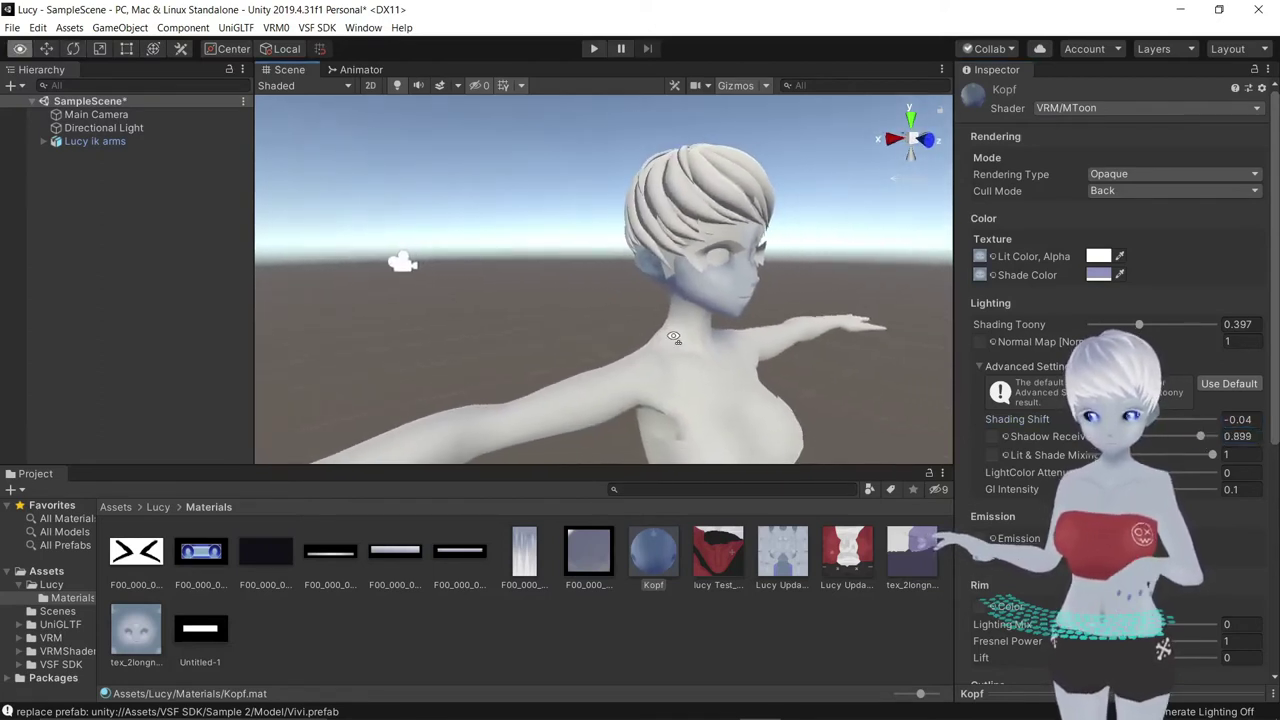
right_click_drag(643, 340, 539, 618)
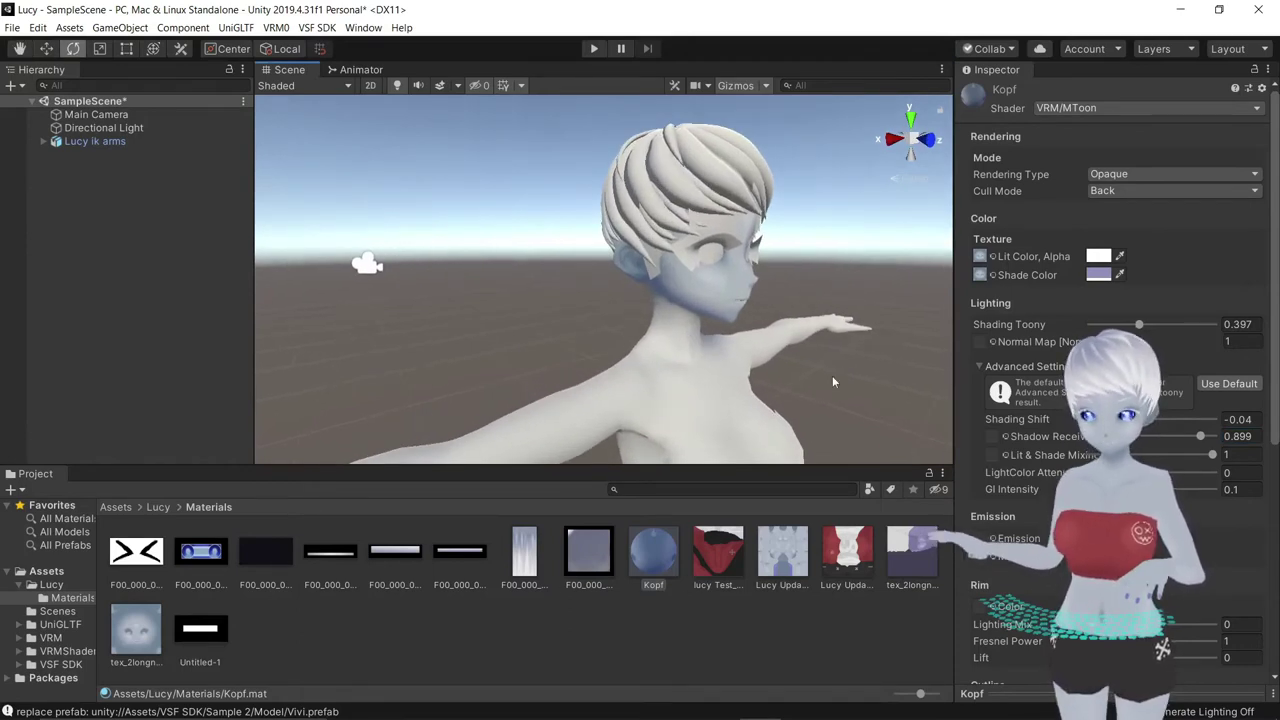
Step: Duplicate Kopf into Kopf 1 and begin renaming the copy
left_click(646, 562)
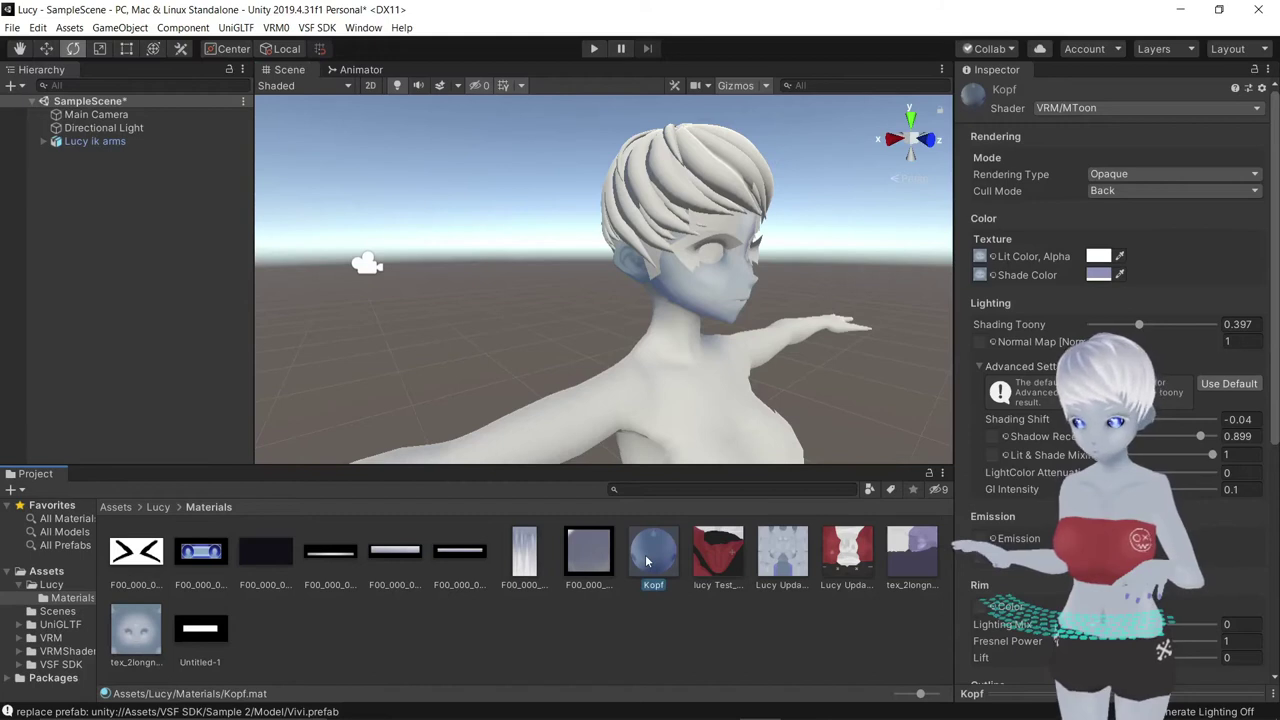
key("ctrl+d")
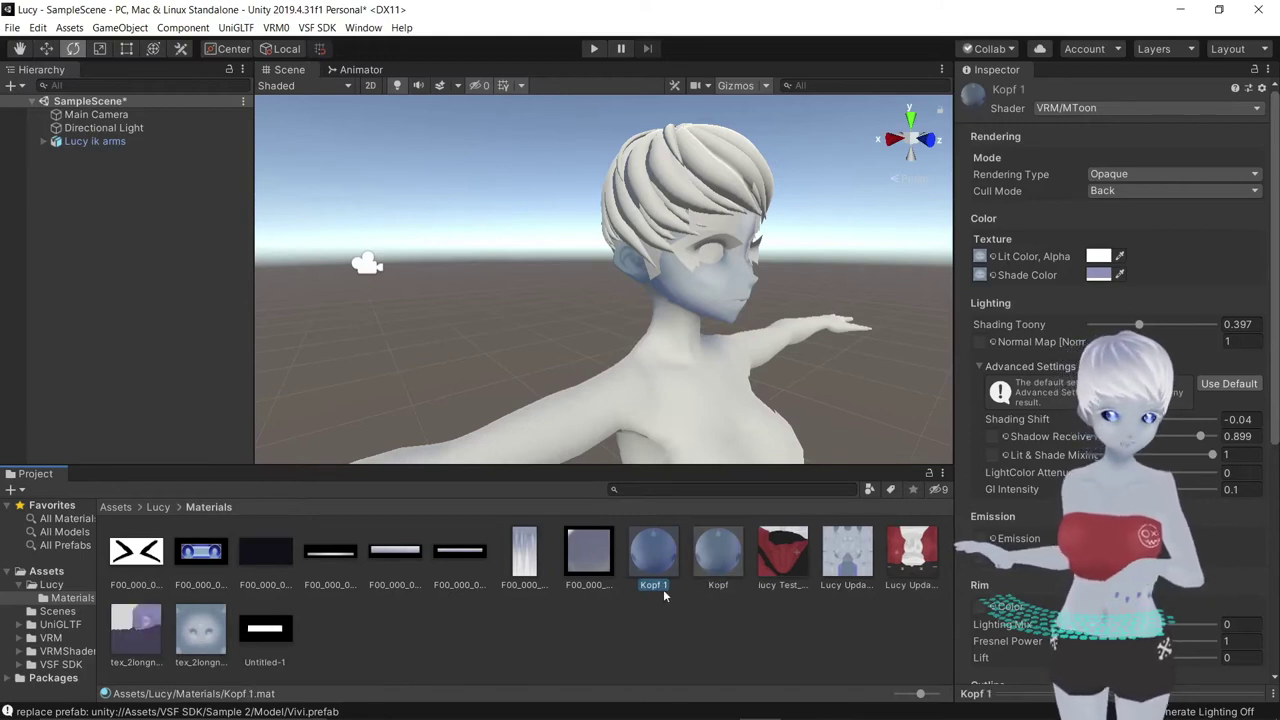
left_click(659, 587)
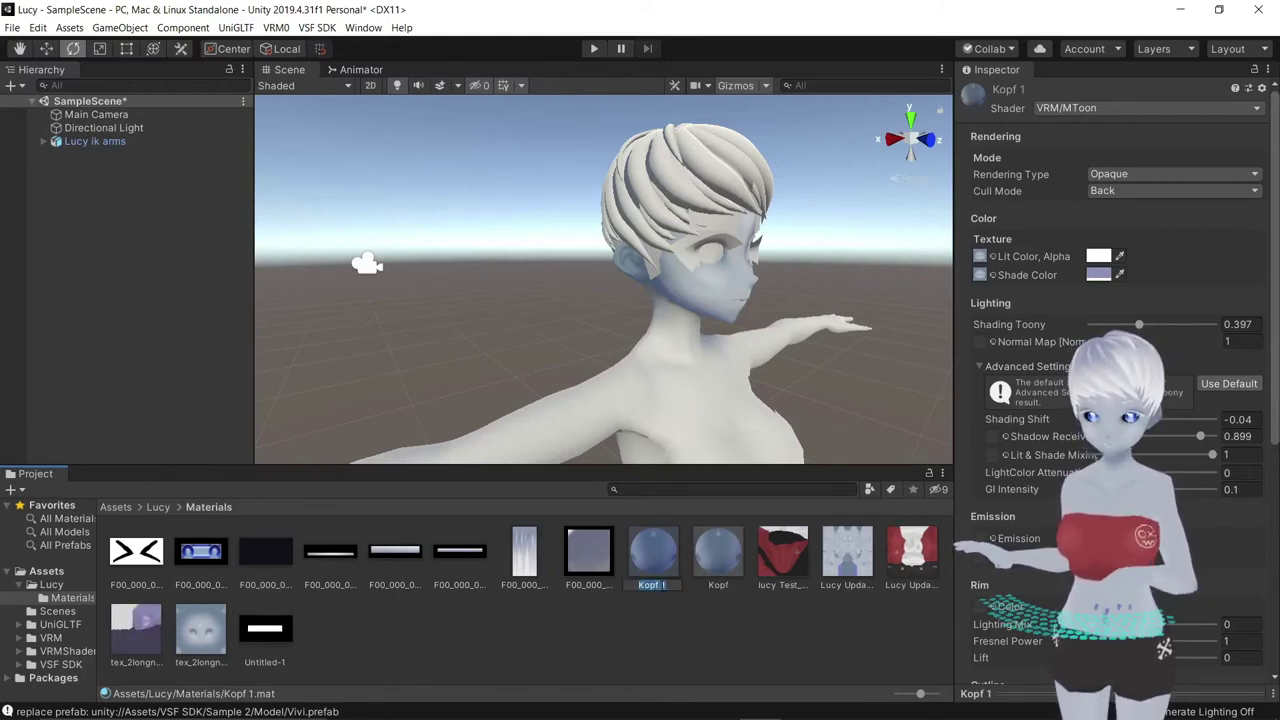
type("Körper")
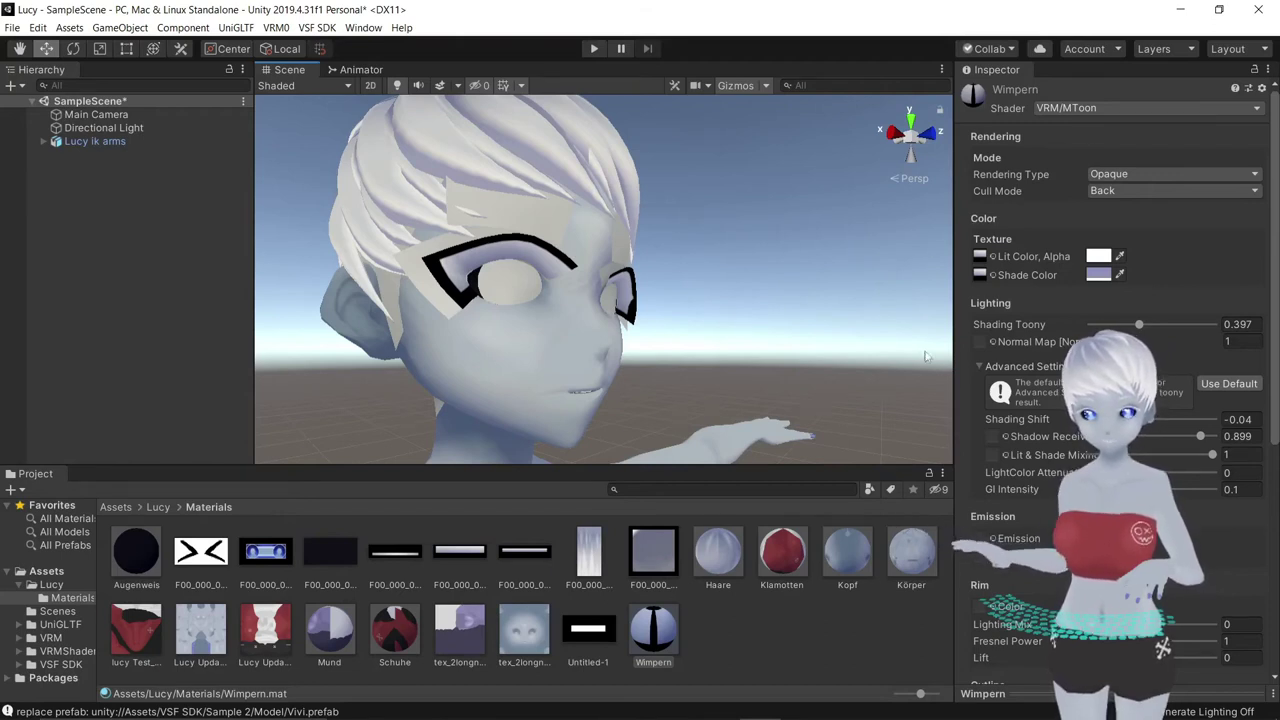
Step: Set Wimpern's Rendering Type to Cutout after briefly trying Transparent
left_click(1115, 174)
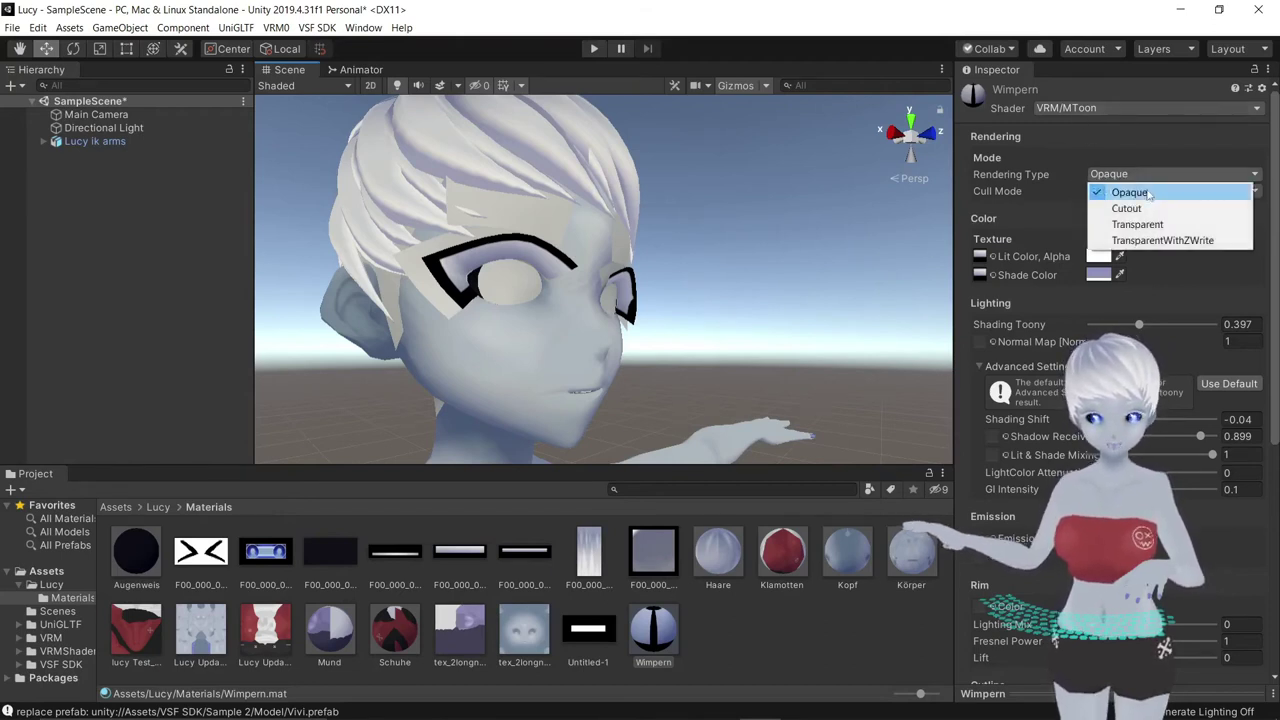
left_click(1148, 210)
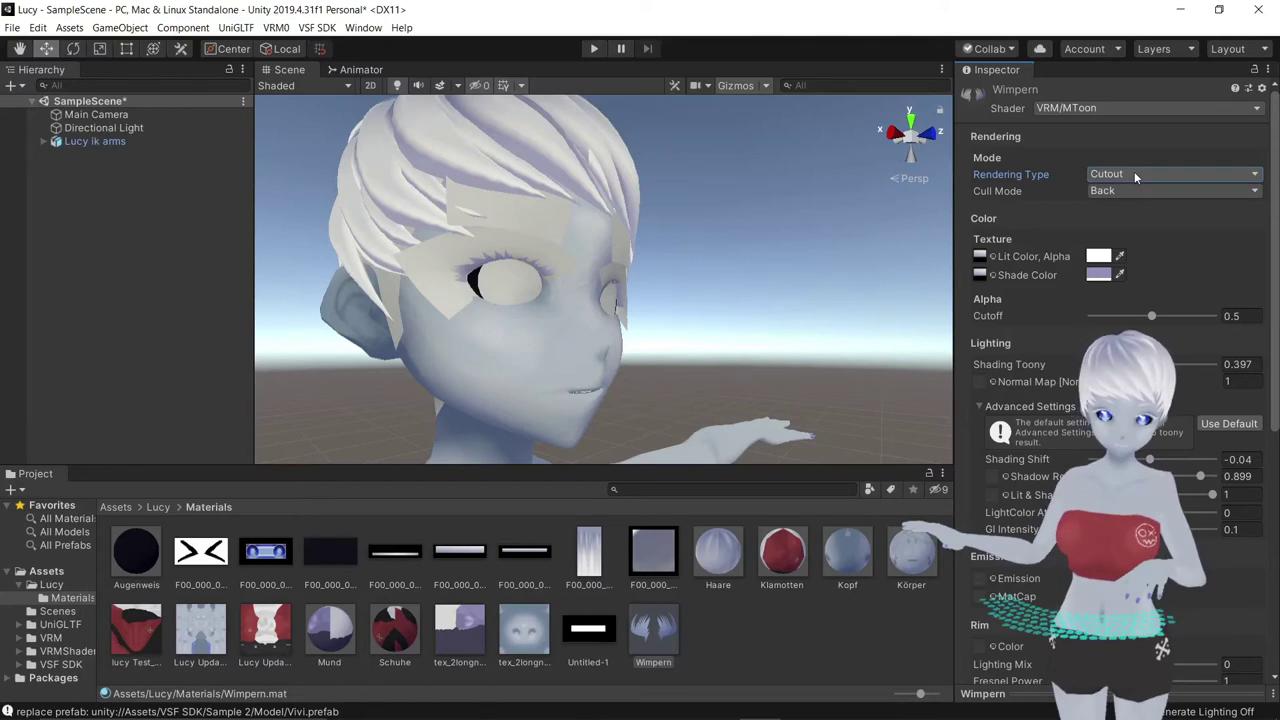
left_click(1134, 174)
left_click(1152, 232)
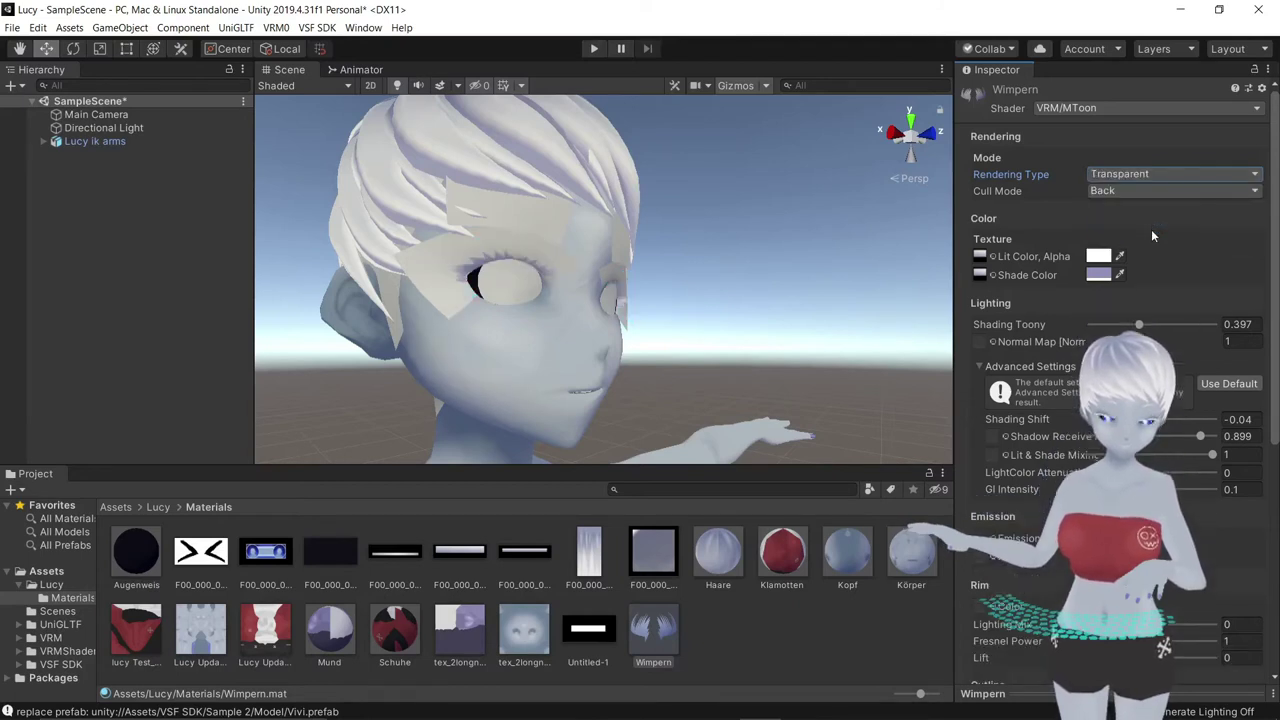
left_click(1134, 176)
left_click(1126, 208)
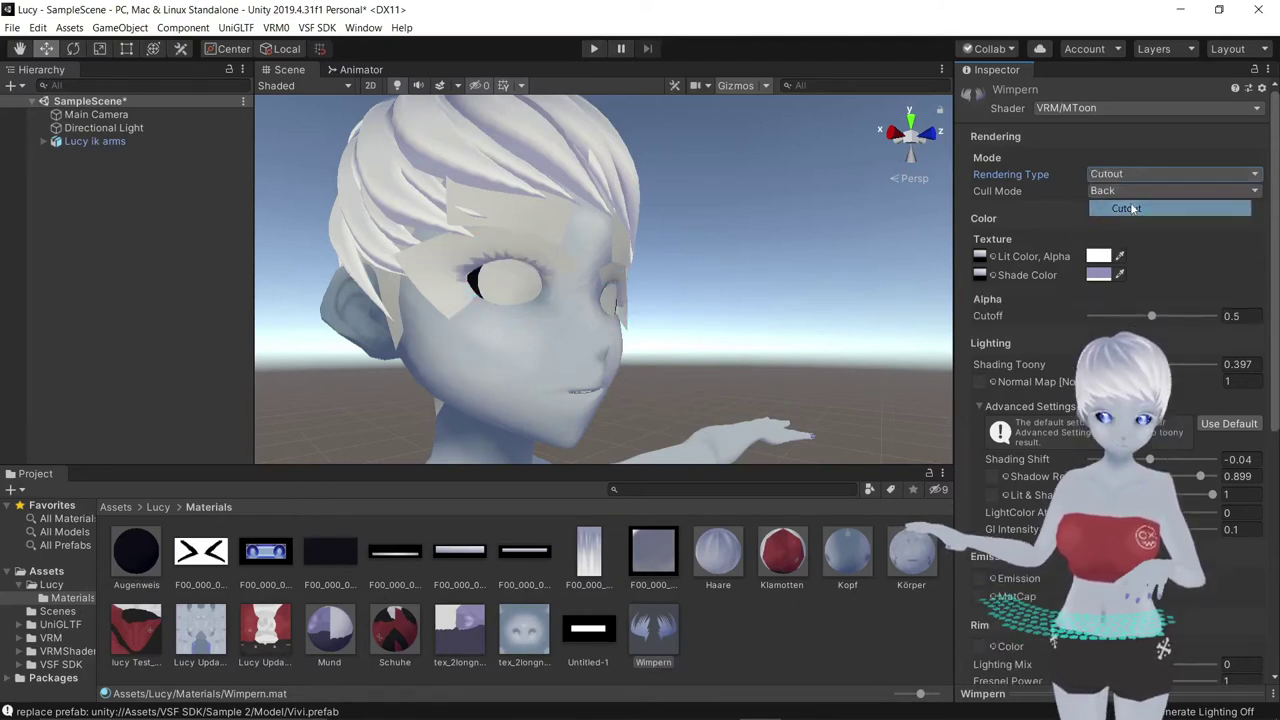
mouse_move(631, 284)
left_mouse_down("alt")
mouse_move(648, 283)
mouse_move(560, 285)
left_mouse_up("alt")
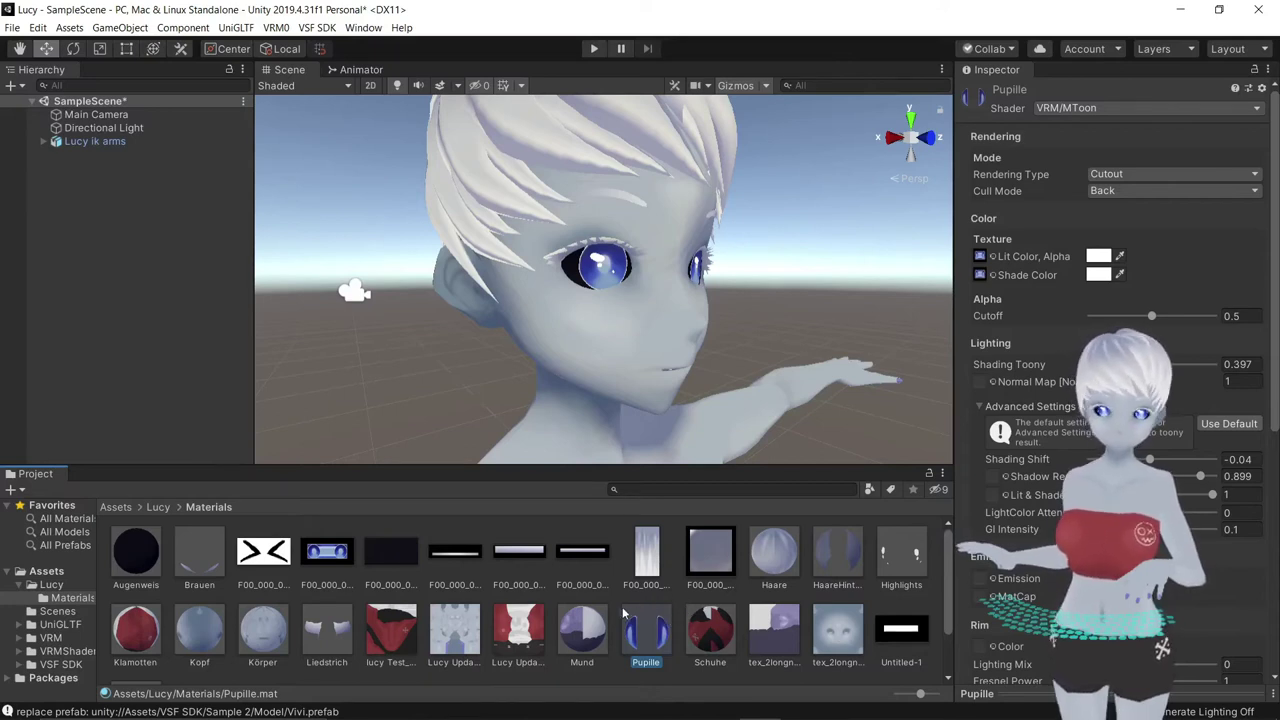
Step: Enable emission on the Pupille material and set its emission colour to light grey
left_click(981, 578)
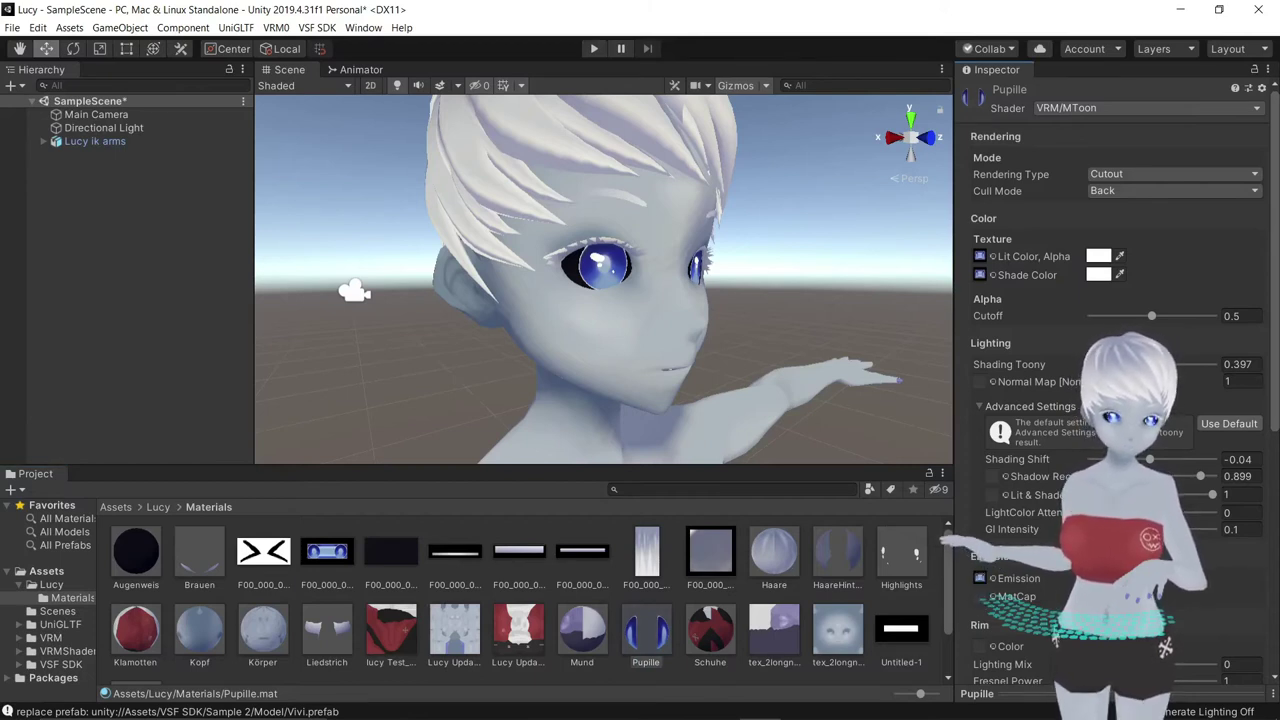
left_click(1099, 578)
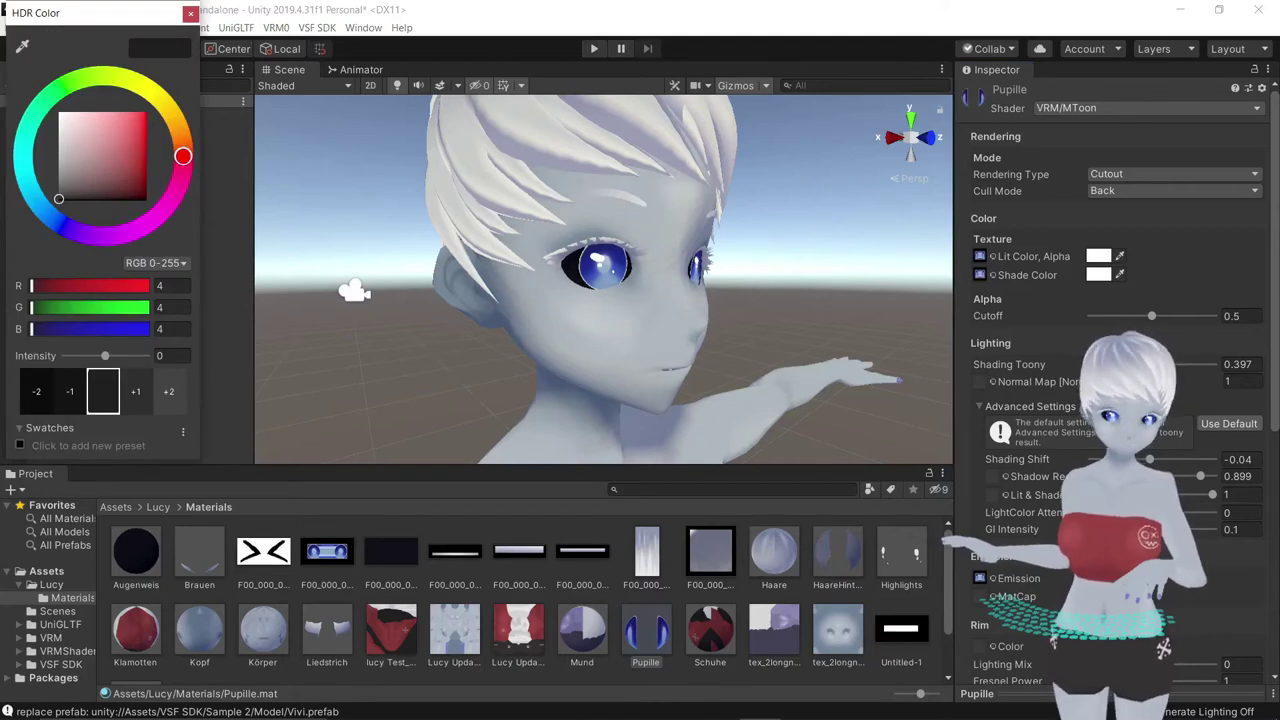
mouse_move(88, 166)
left_mouse_down()
mouse_move(122, 140)
mouse_move(57, 155)
left_mouse_up()
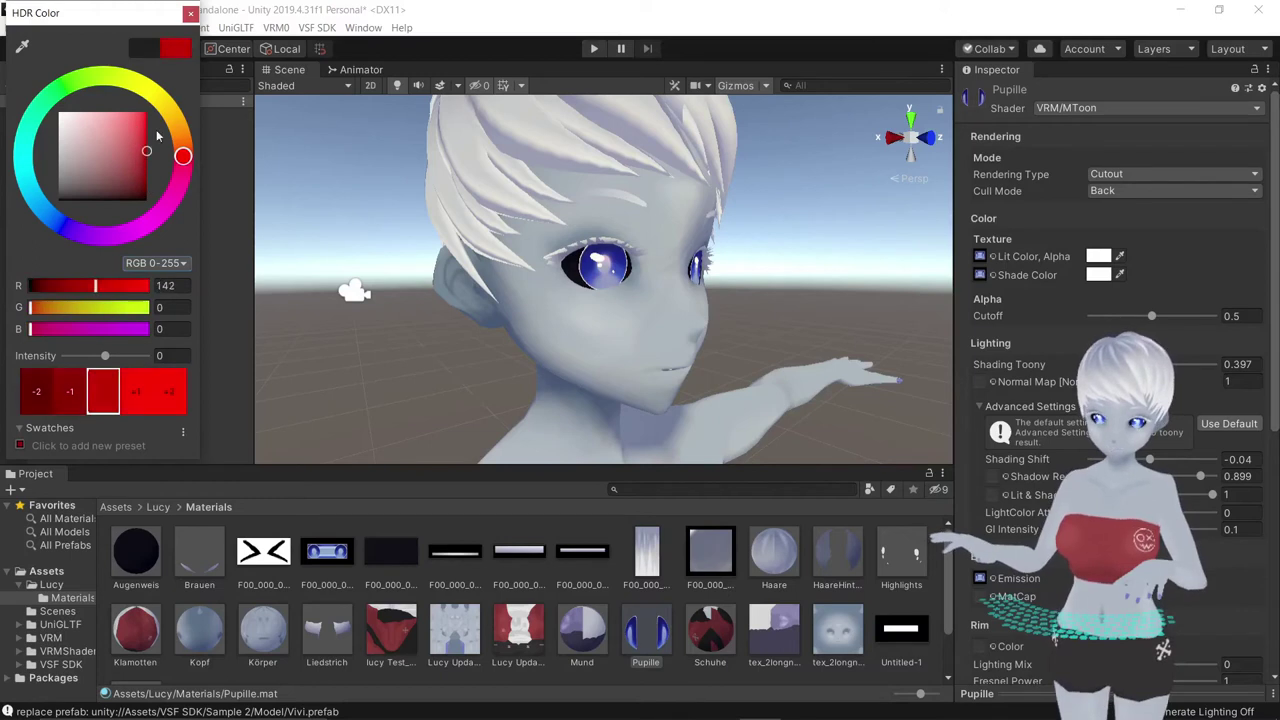
mouse_move(57, 155)
left_mouse_down()
mouse_move(50, 105)
mouse_move(25, 153)
left_mouse_up()
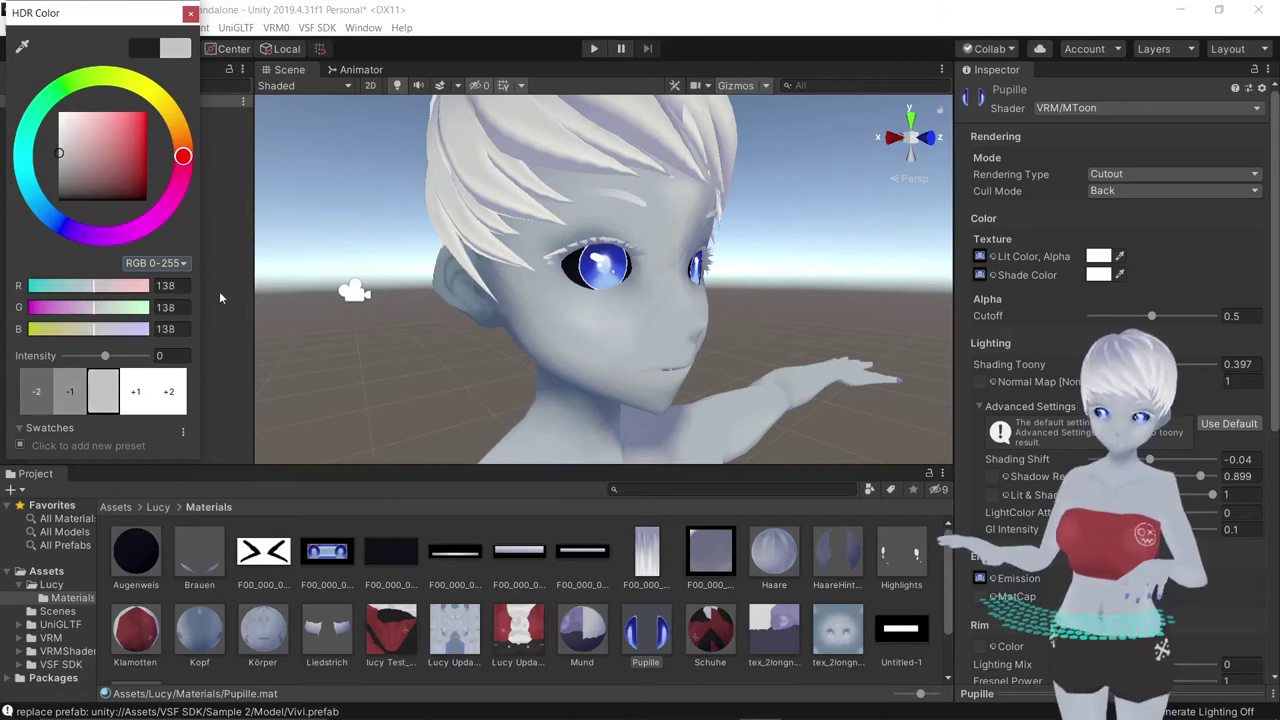
left_click(274, 293)
Step: Orbit the Scene view around Lucy to inspect the textured character from several angles
mouse_move(716, 310)
left_mouse_down("alt")
mouse_move(527, 293)
mouse_move(607, 328)
mouse_move(654, 369)
left_mouse_up("alt")
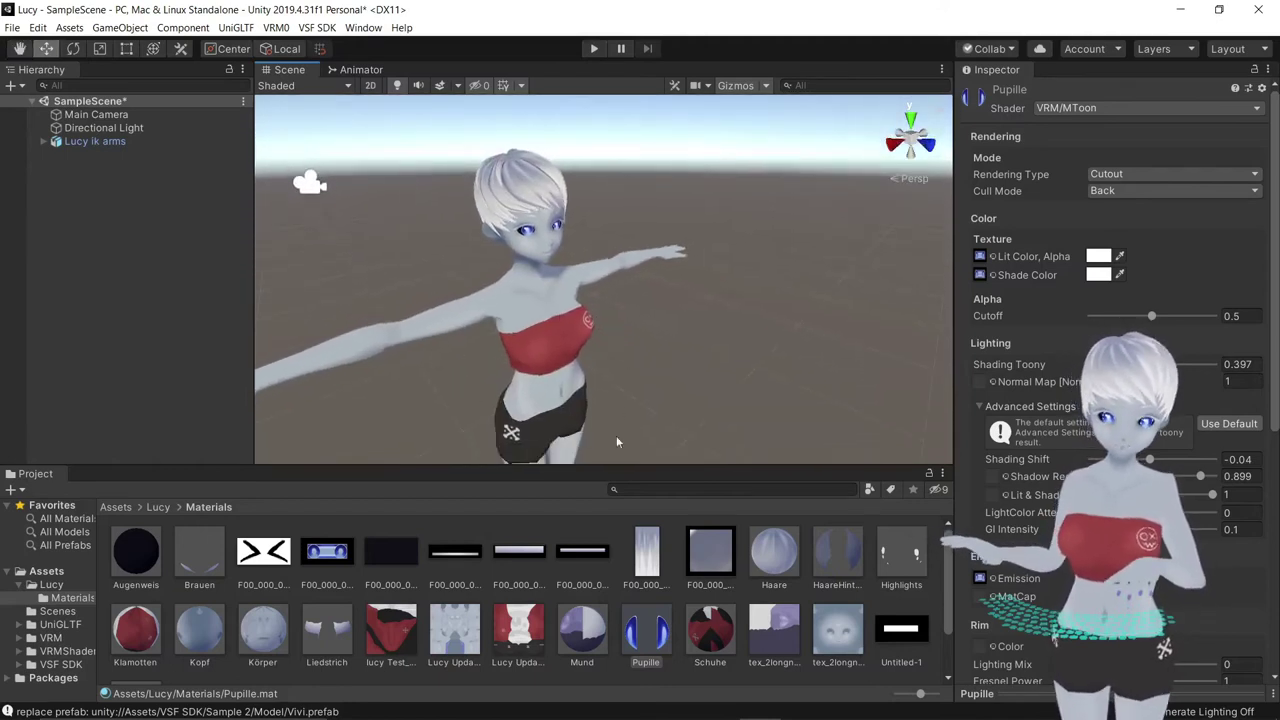
left_click_drag(636, 330, 651, 426, "alt")
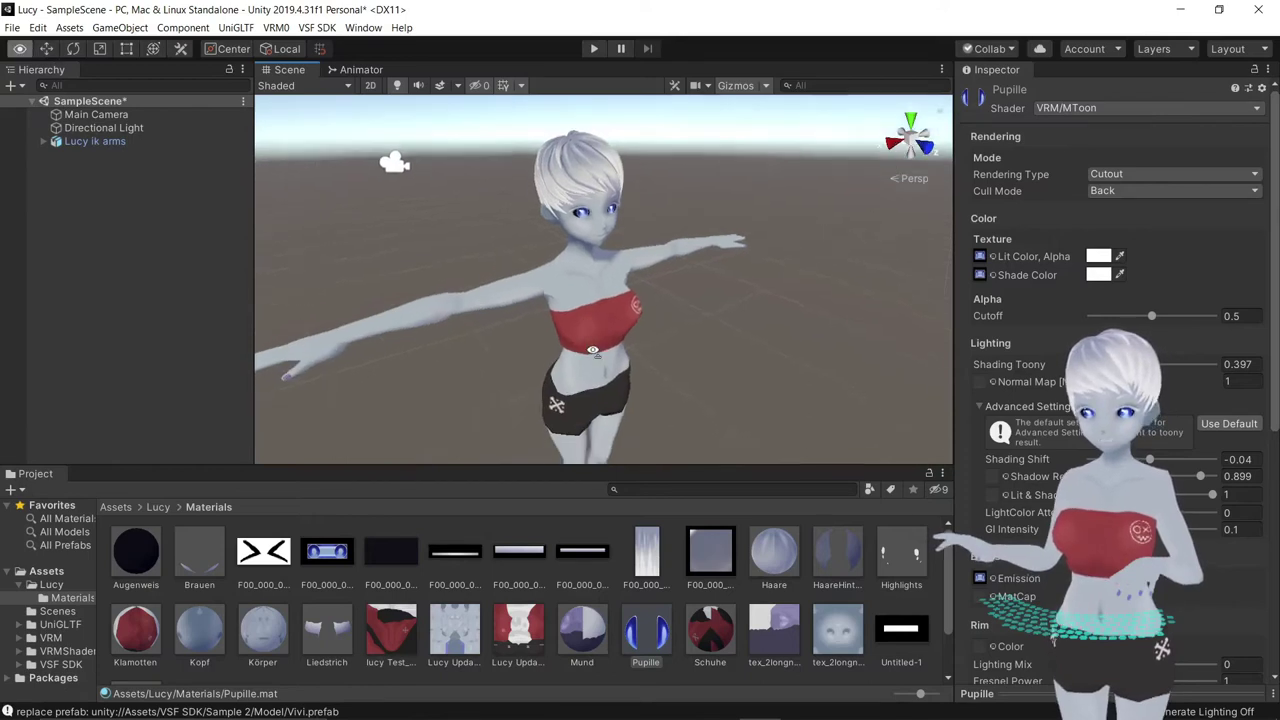
mouse_move(689, 337)
left_mouse_down("alt")
mouse_move(689, 285)
mouse_move(494, 148)
left_mouse_up("alt")
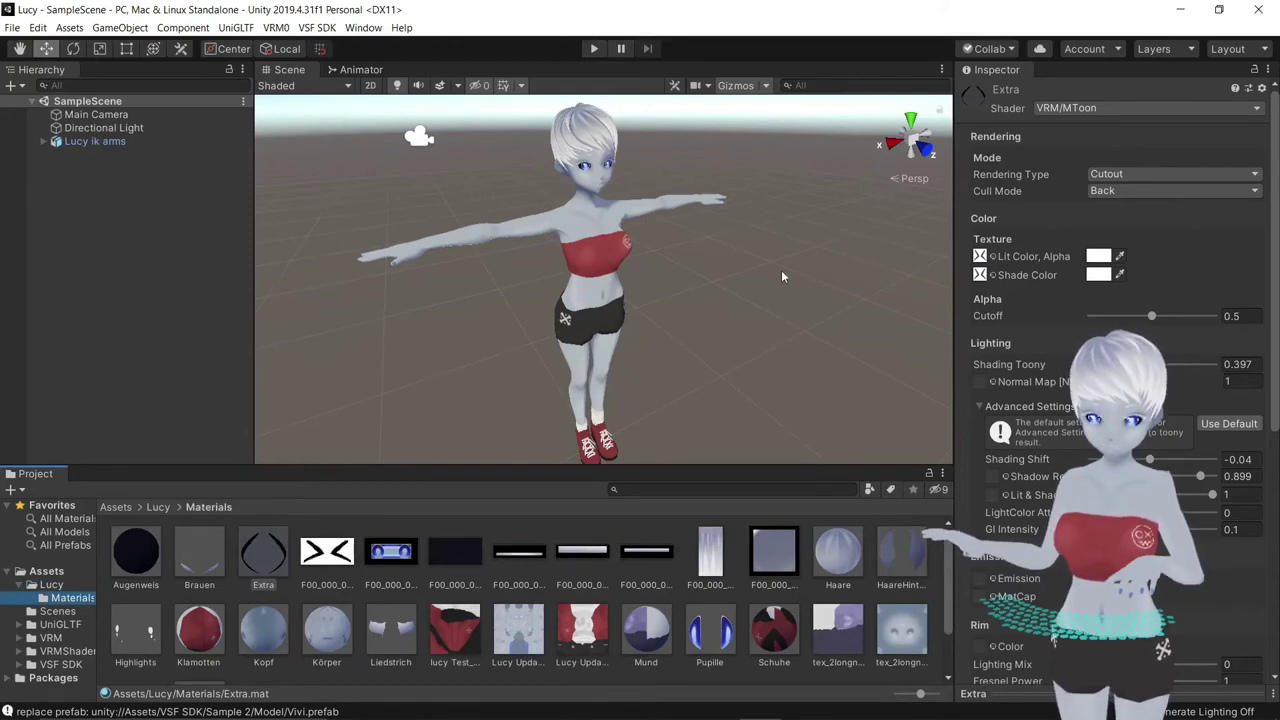
left_click_drag(781, 270, 786, 298, "alt")
left_click_drag(643, 352, 650, 300, "alt")
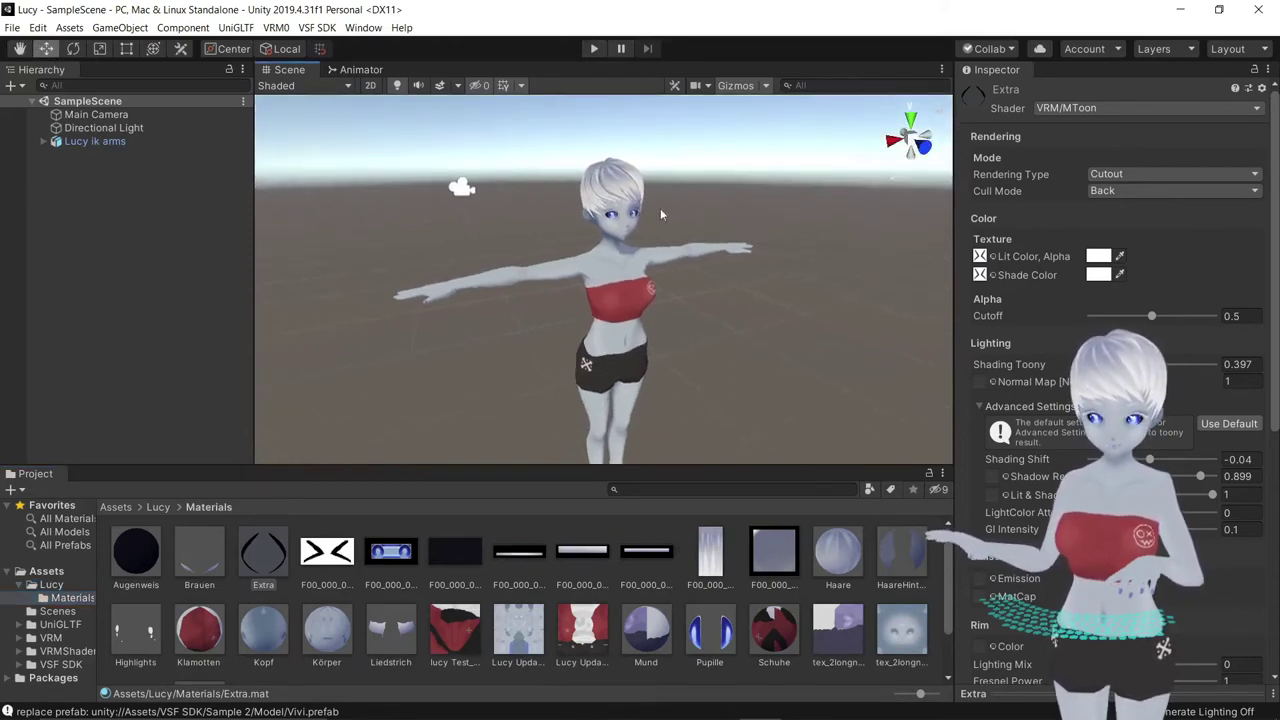
Step: In the Lucy folder, set Lucy ik arms' rig Animation Type to Humanoid and apply it
left_click(55, 584)
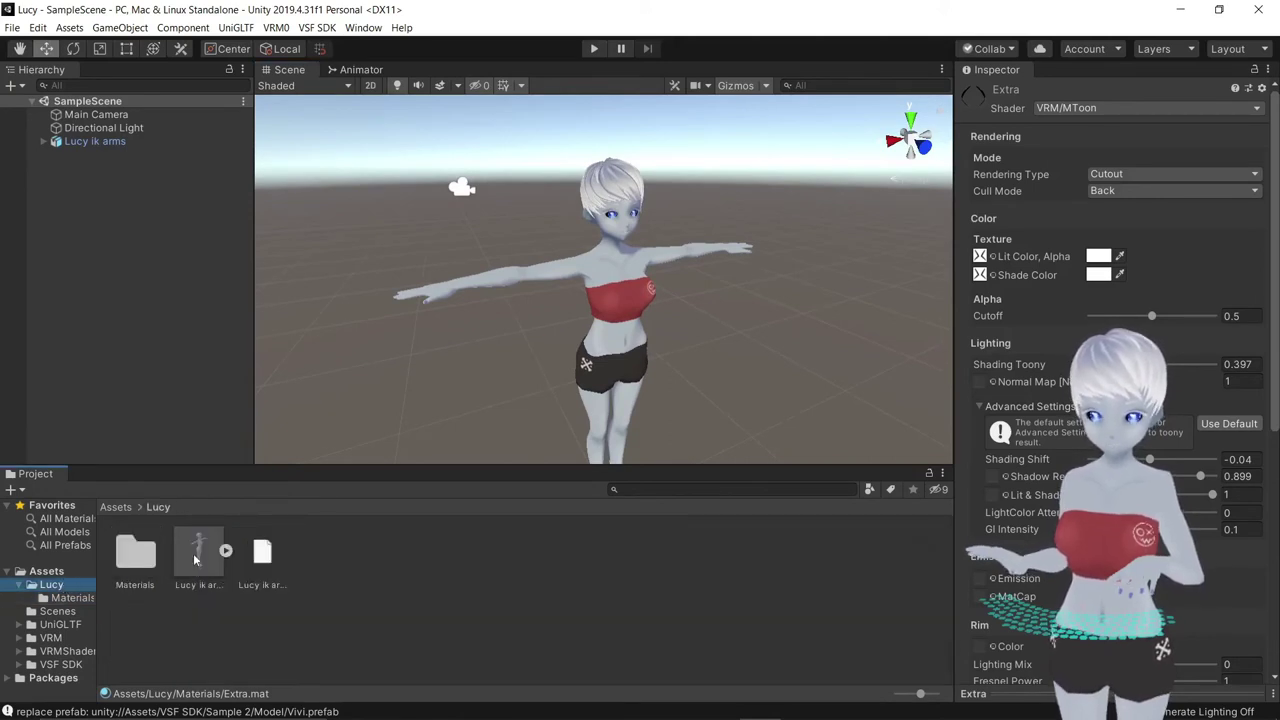
left_click(196, 558)
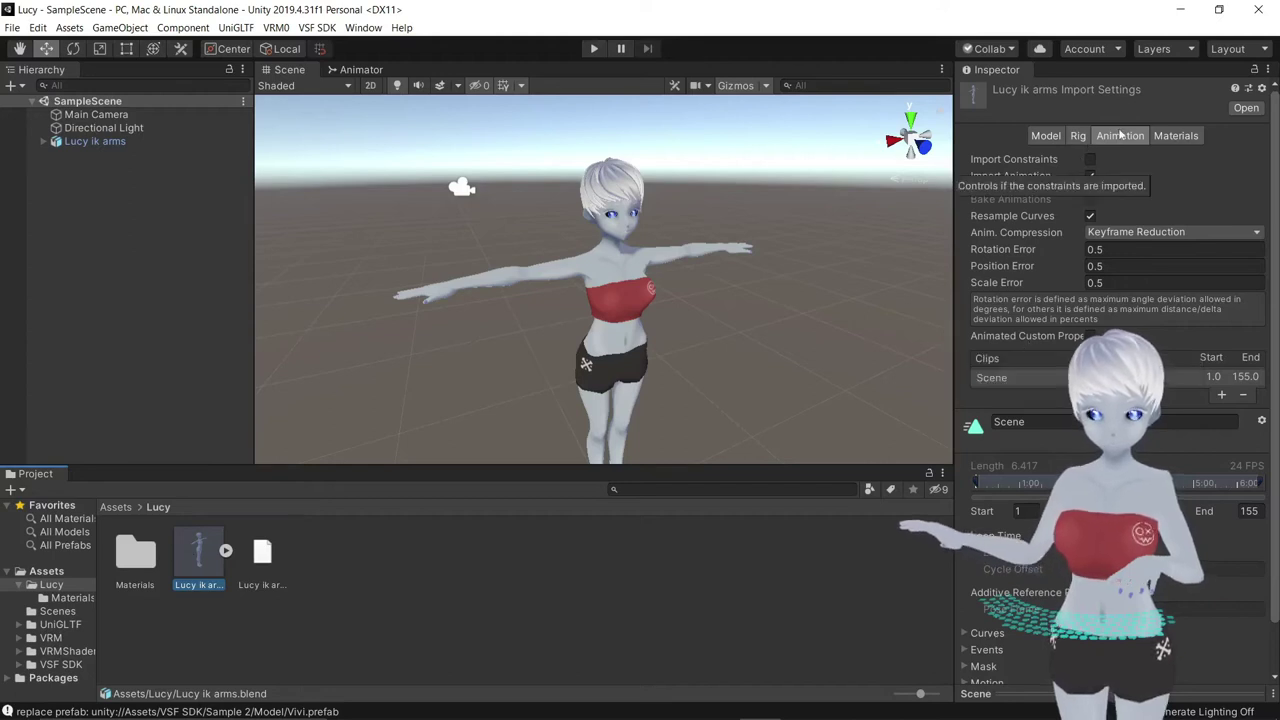
left_click(1080, 136)
left_click(1105, 160)
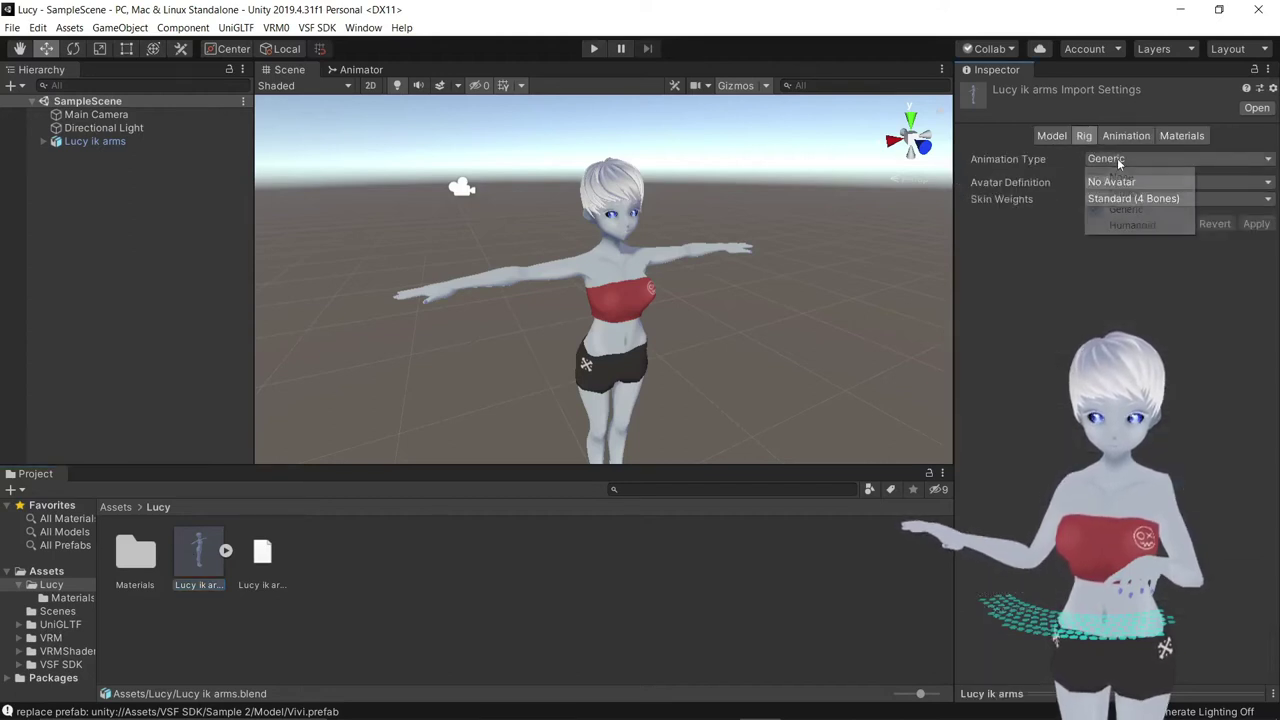
left_click(1150, 228)
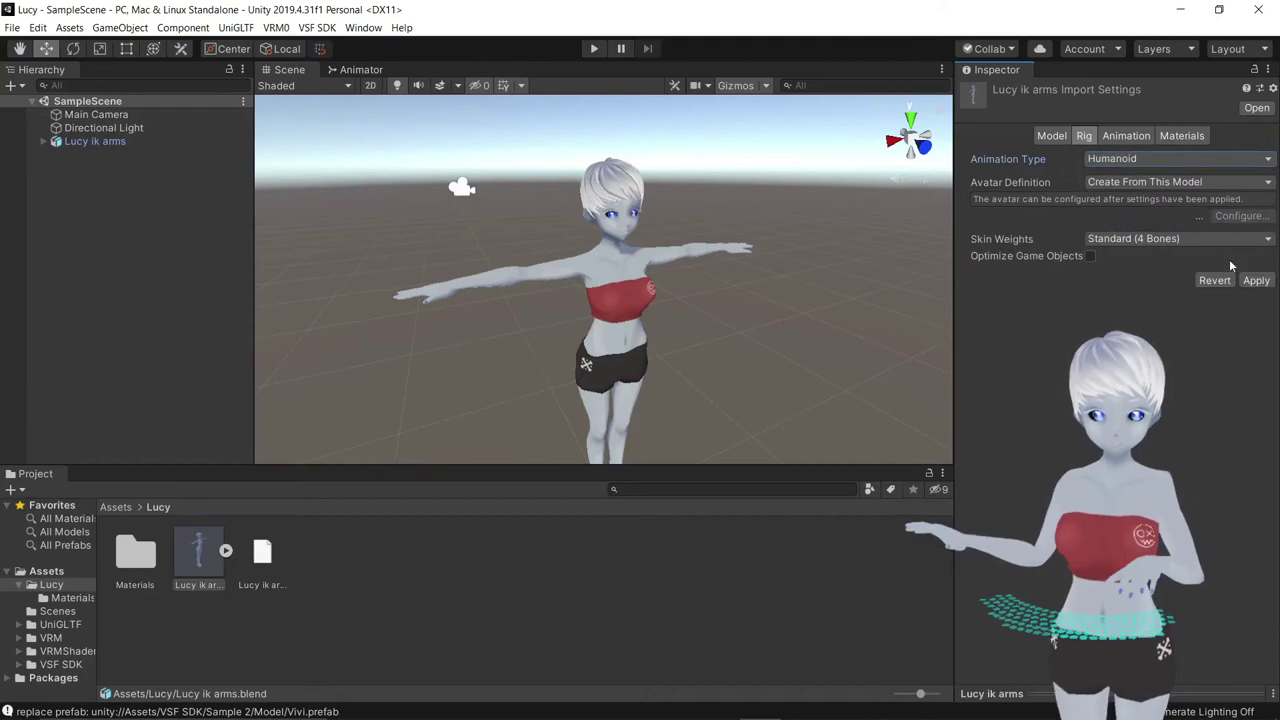
left_click(1254, 281)
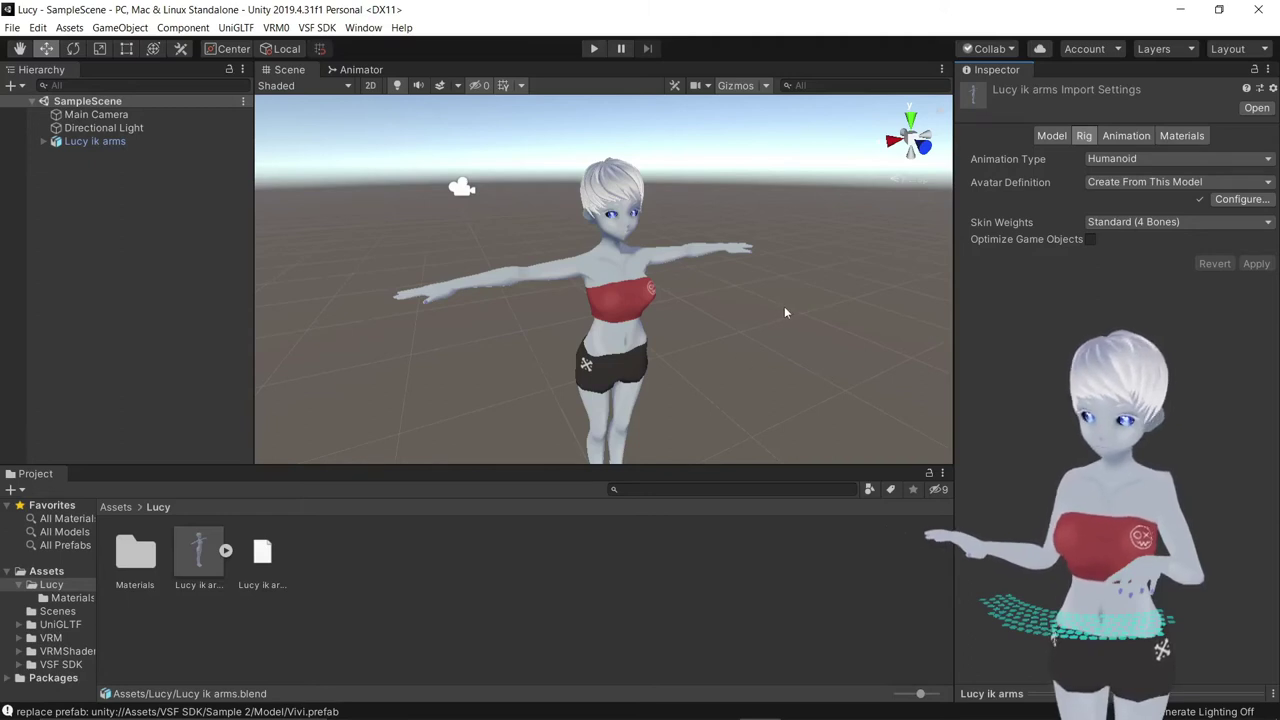
Step: Open the Lucy ik armsAvatar bone mapping configuration and review the Body bone list
left_click(1236, 206)
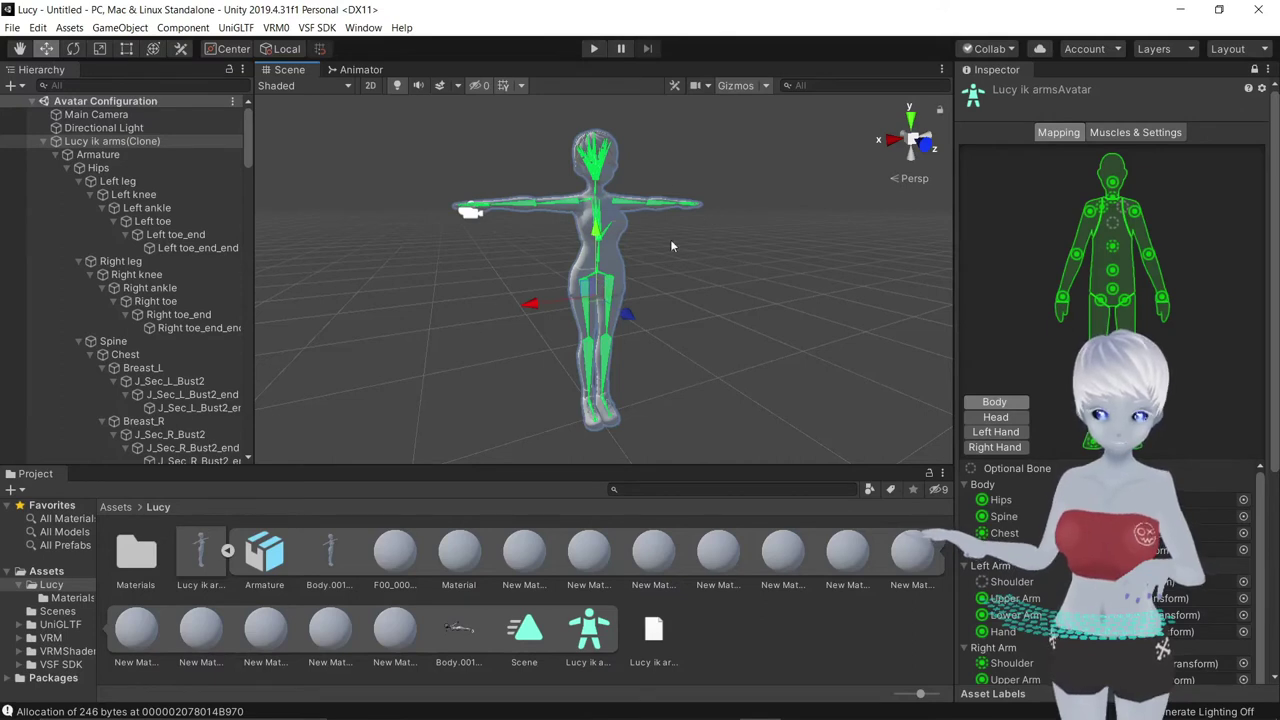
left_click_drag(684, 281, 680, 280, "alt")
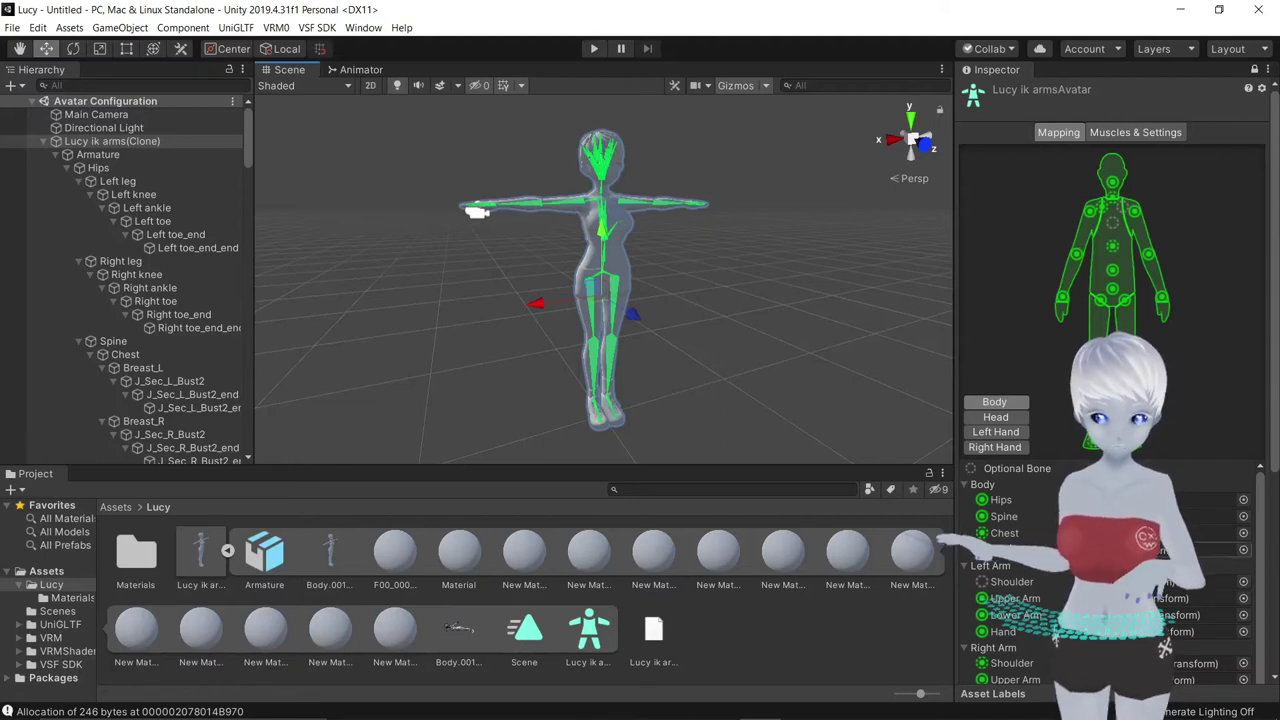
scroll(1100, 580, "down", 1)
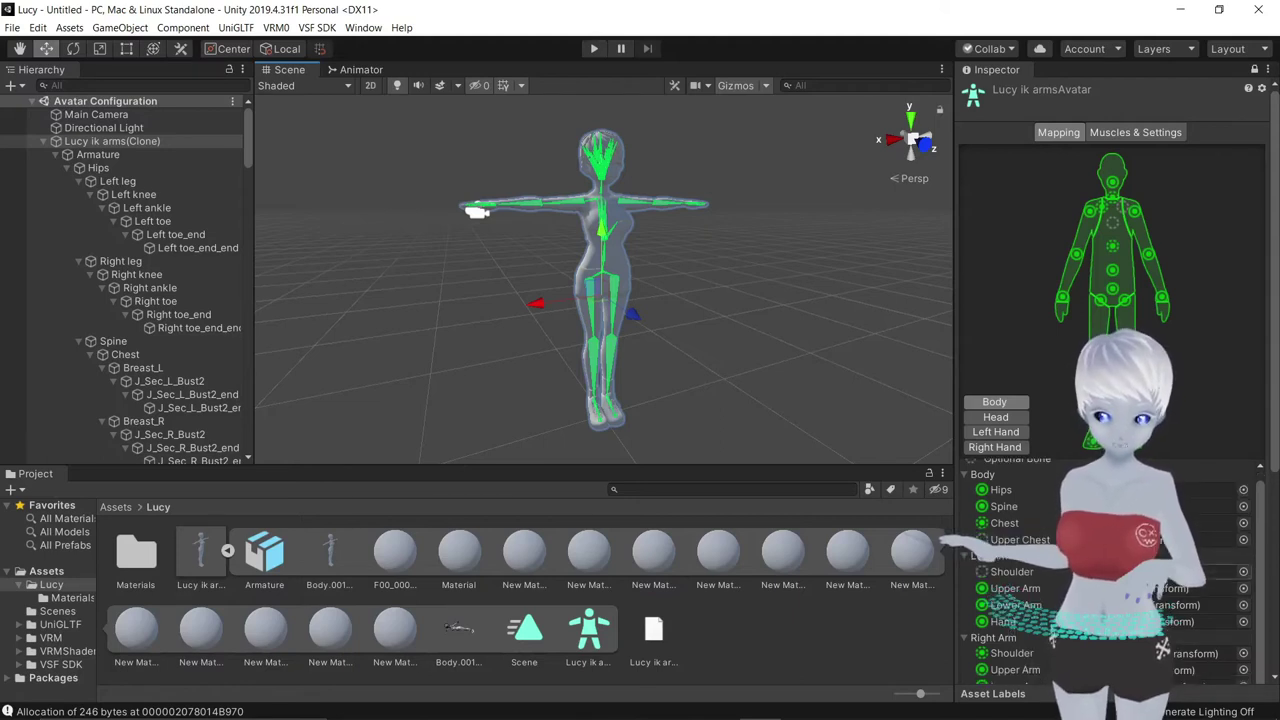
left_click(966, 477)
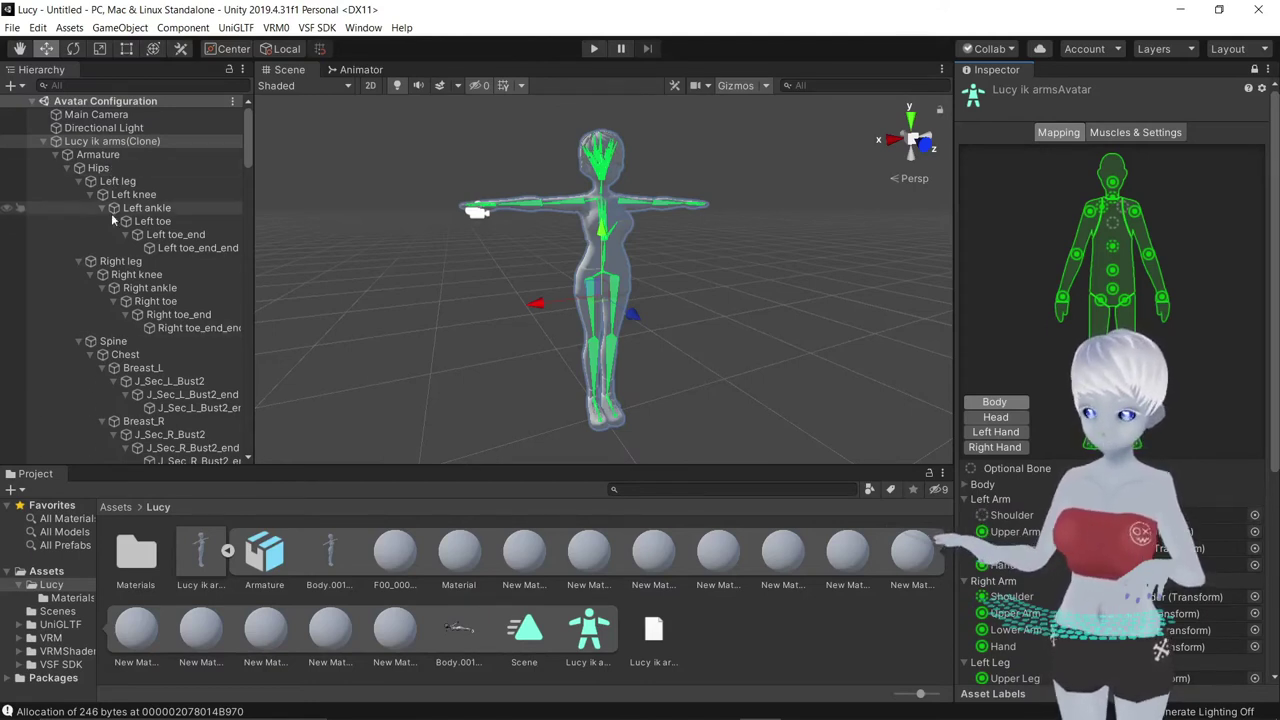
scroll(138, 338, "down", 5)
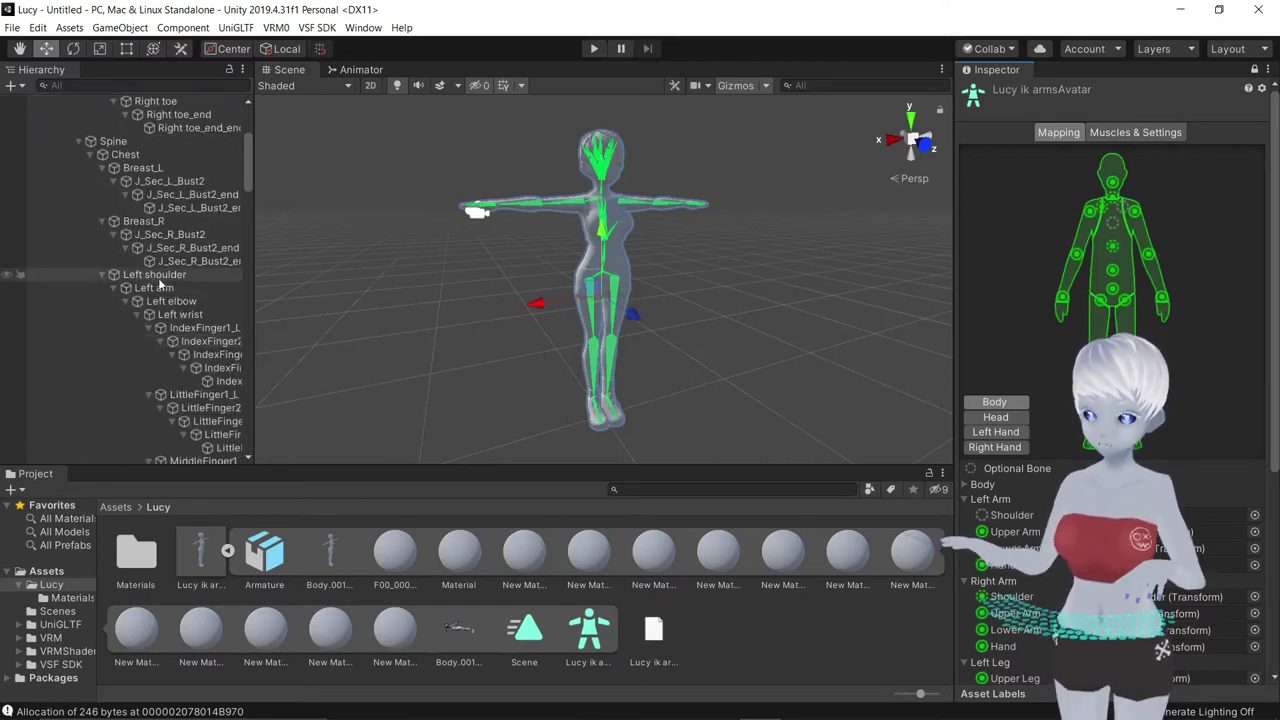
Step: Assign Left shoulder to the Left Arm Shoulder slot, verify it, and check the Head mapping
left_click_drag(129, 280, 1224, 515)
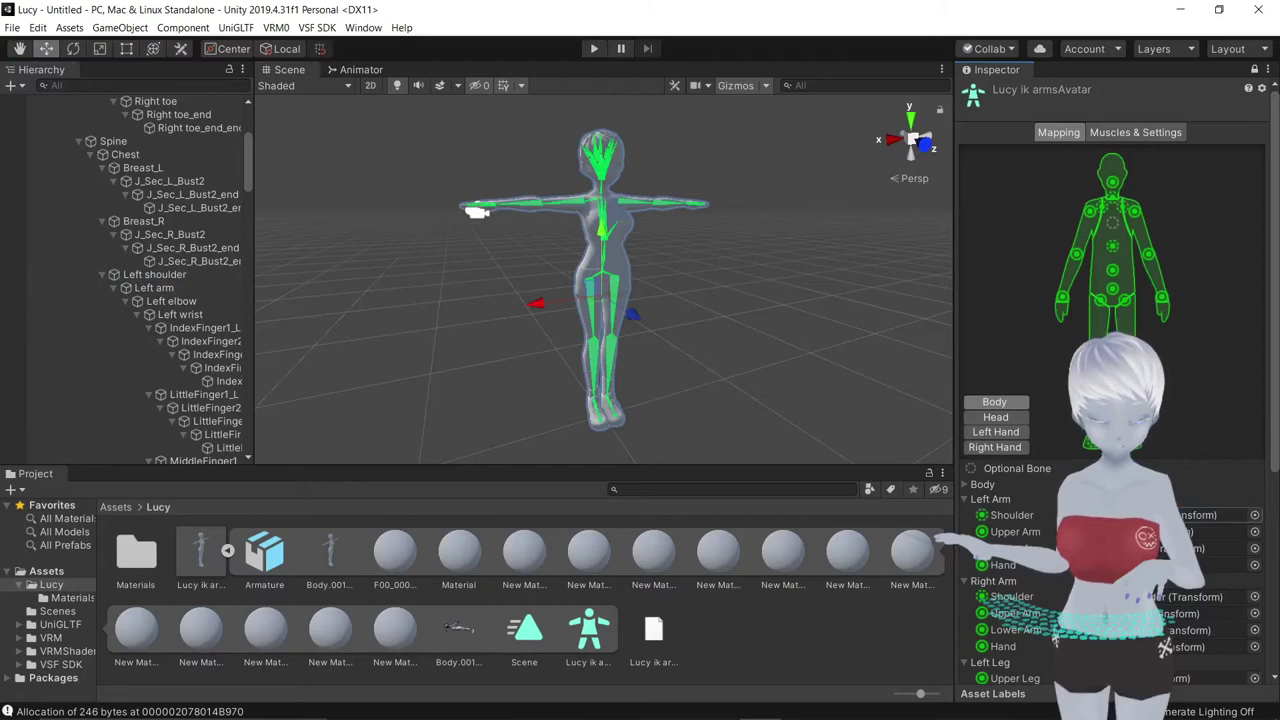
left_click(1254, 515)
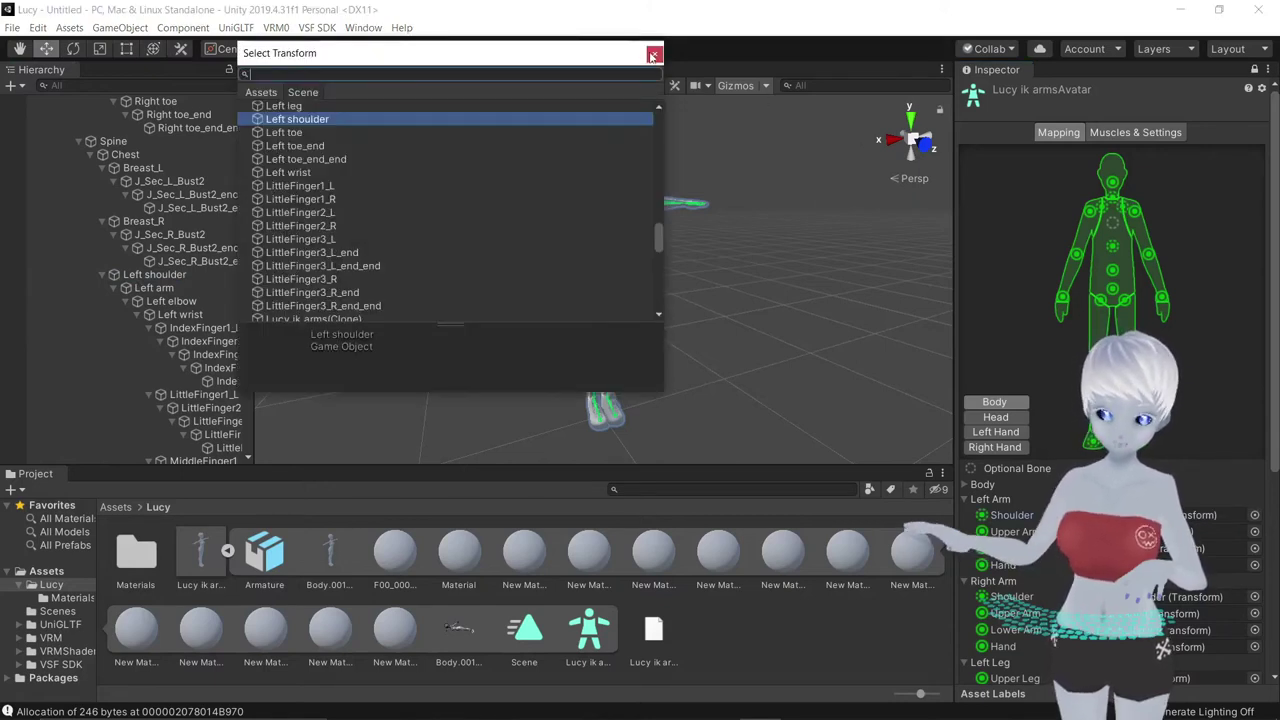
key("Escape")
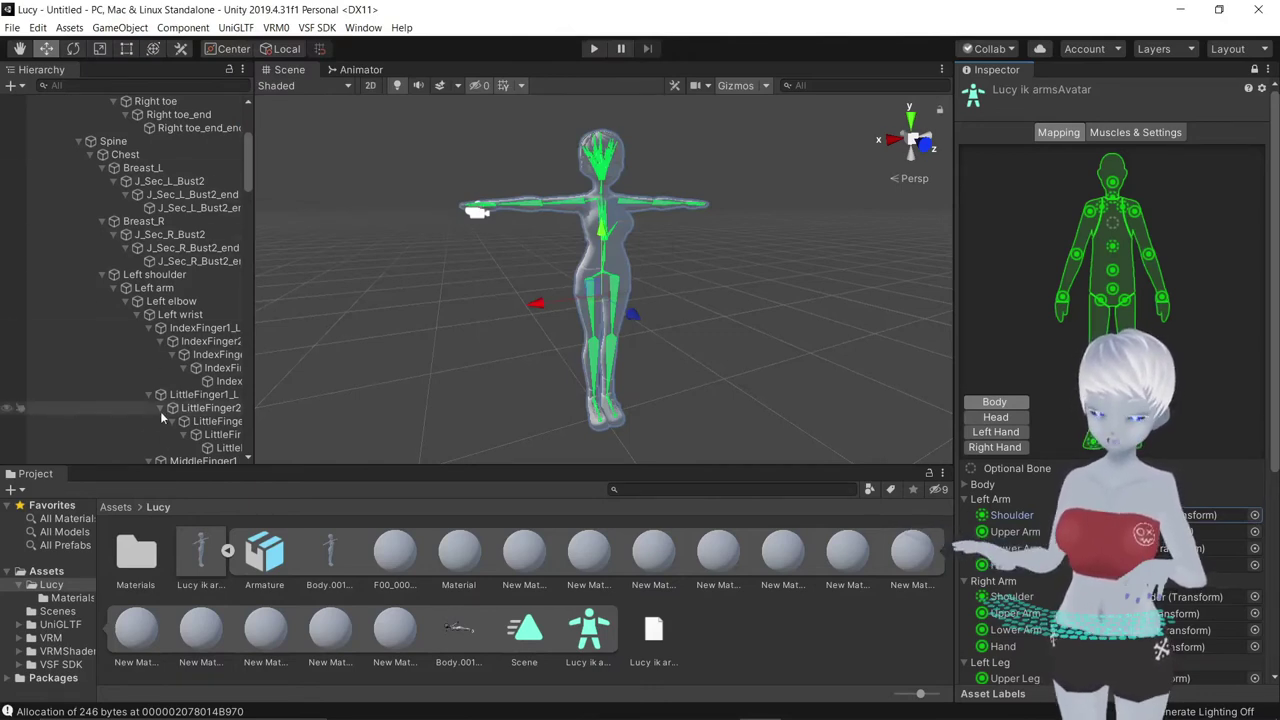
scroll(1100, 318, "down", 5)
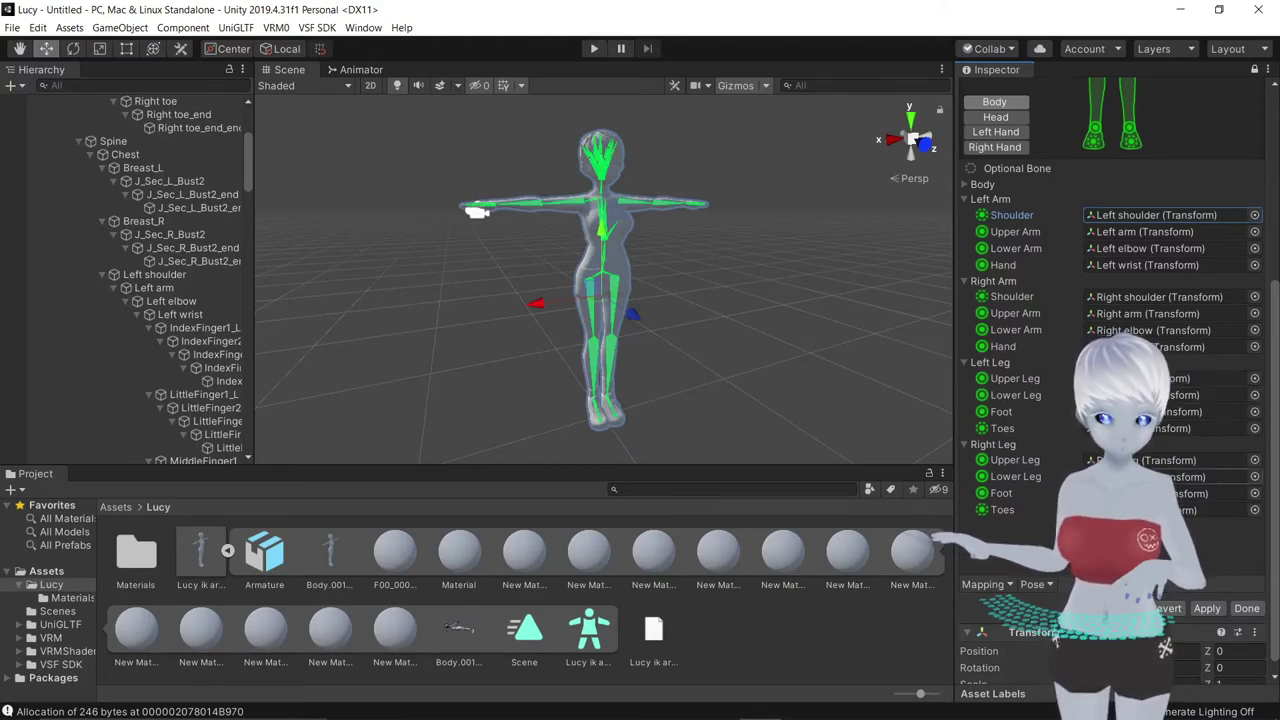
scroll(1065, 250, "up", 5)
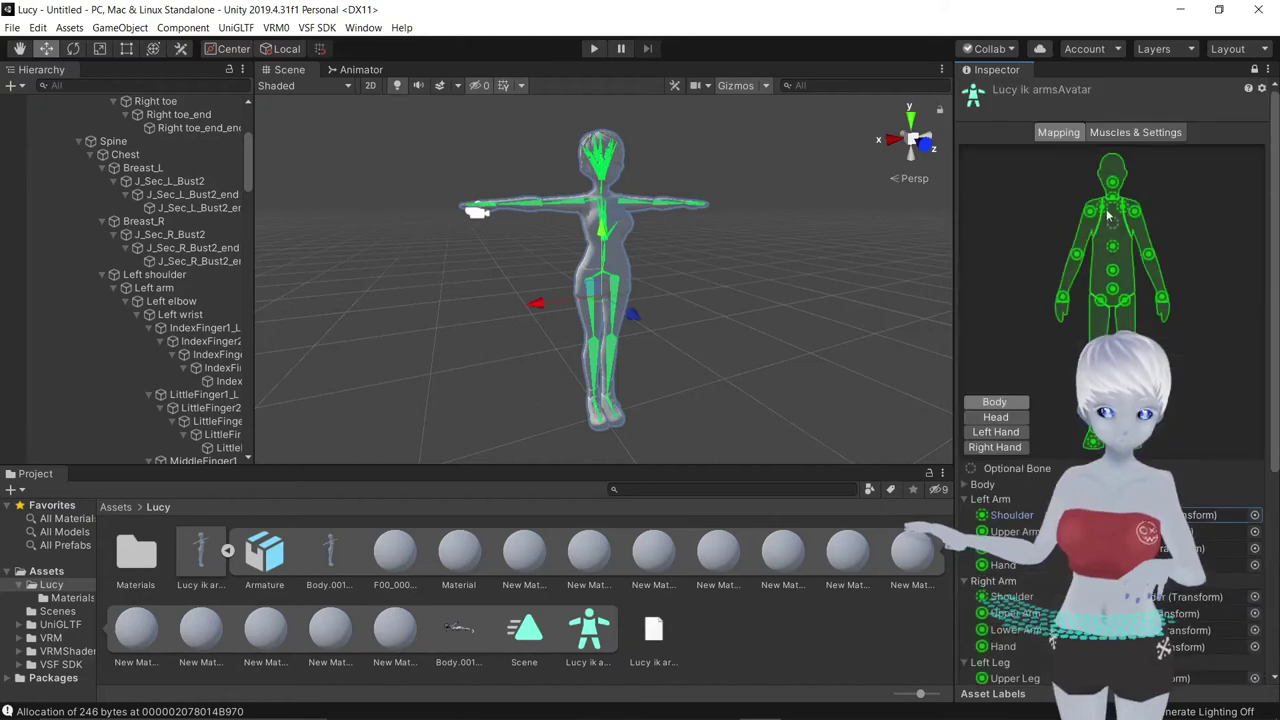
left_click(1022, 418)
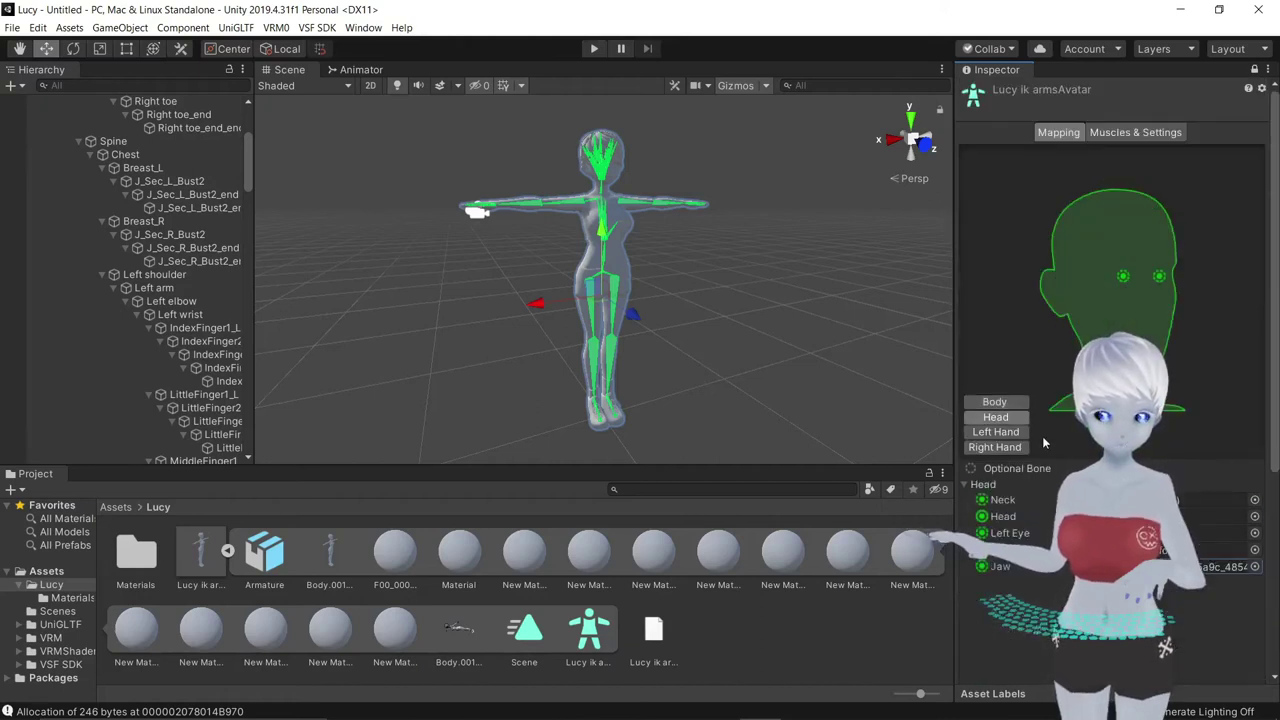
Step: Set the Jaw bone in Head mapping to None, leaving it unassigned
scroll(1028, 360, "down", 3)
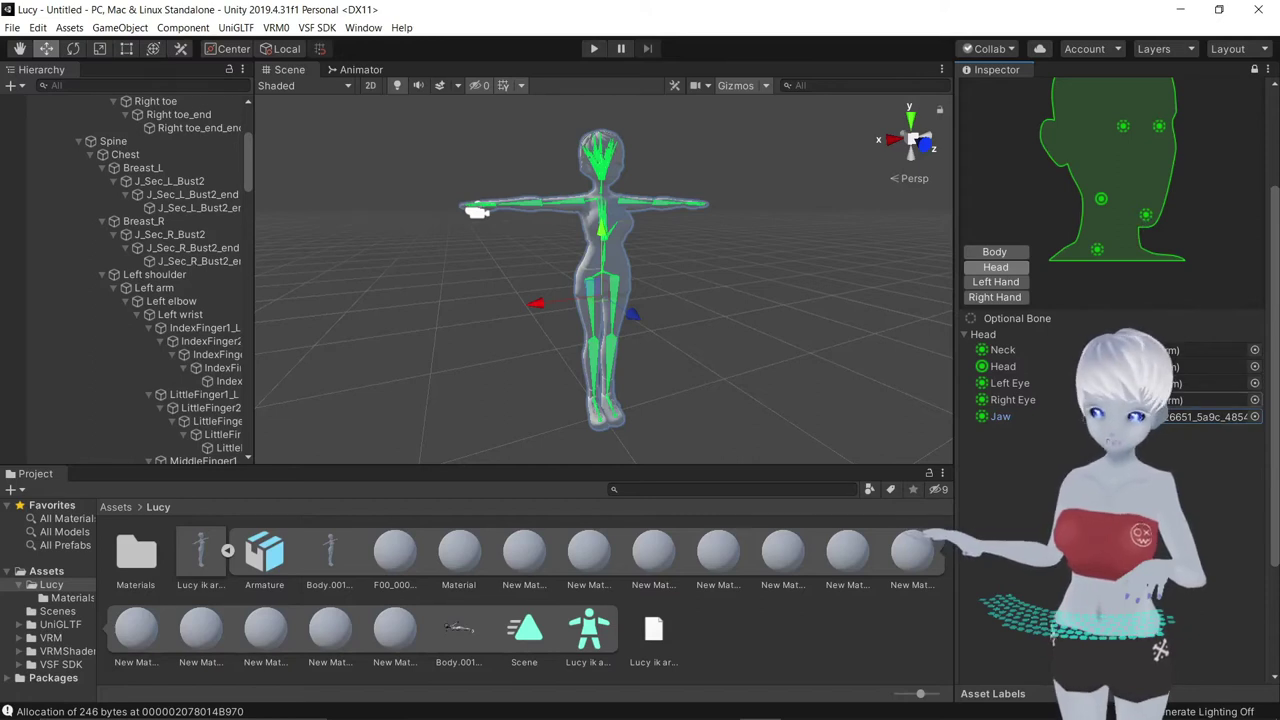
left_click(1162, 418)
left_click(1254, 416)
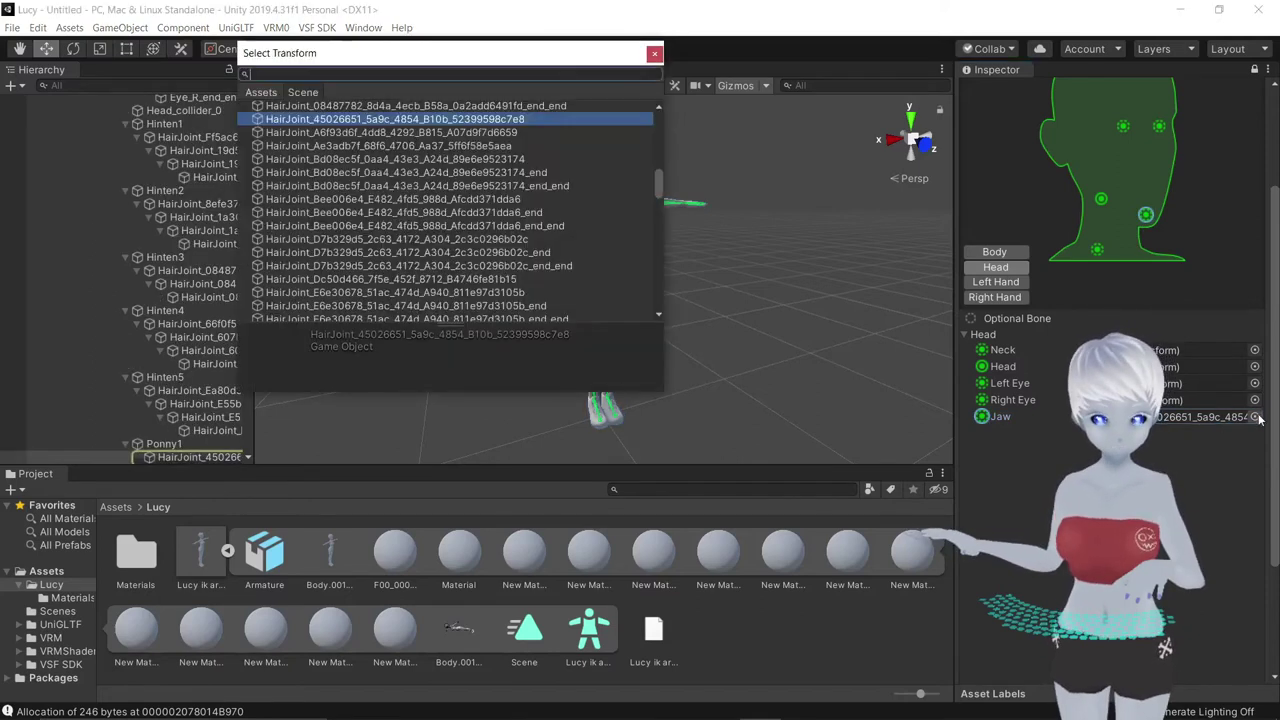
type("none")
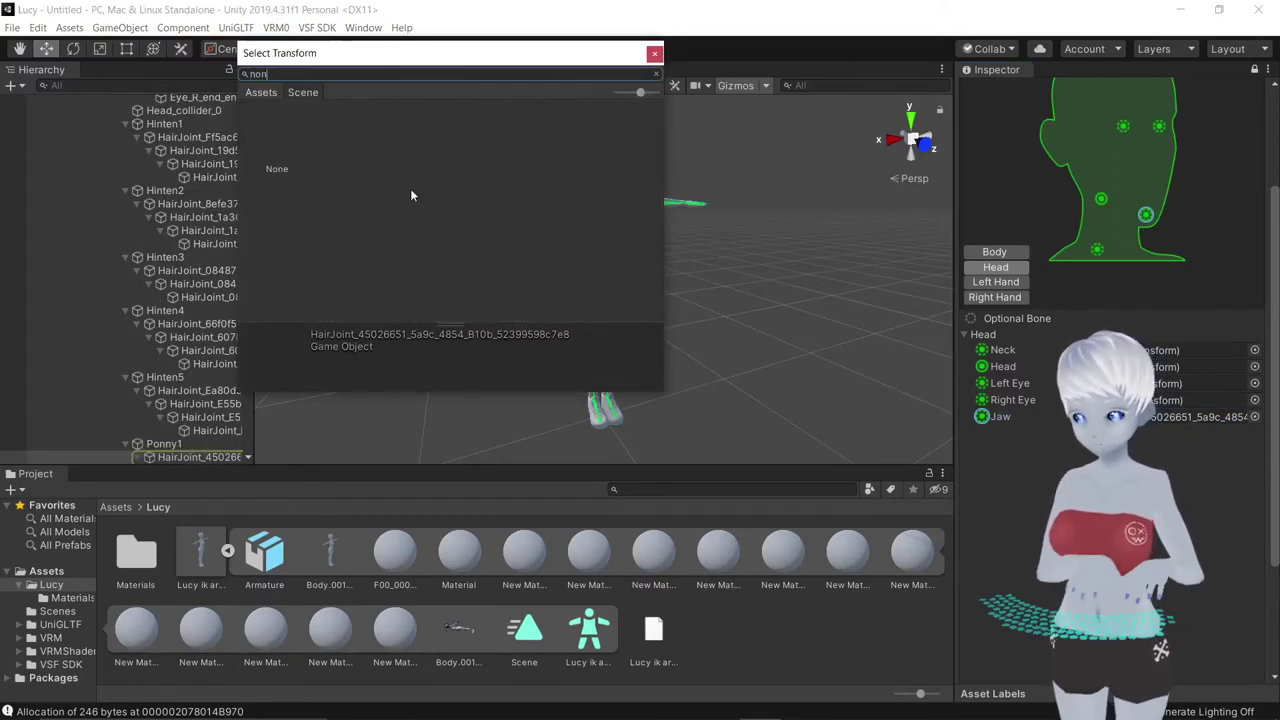
double_click(277, 168)
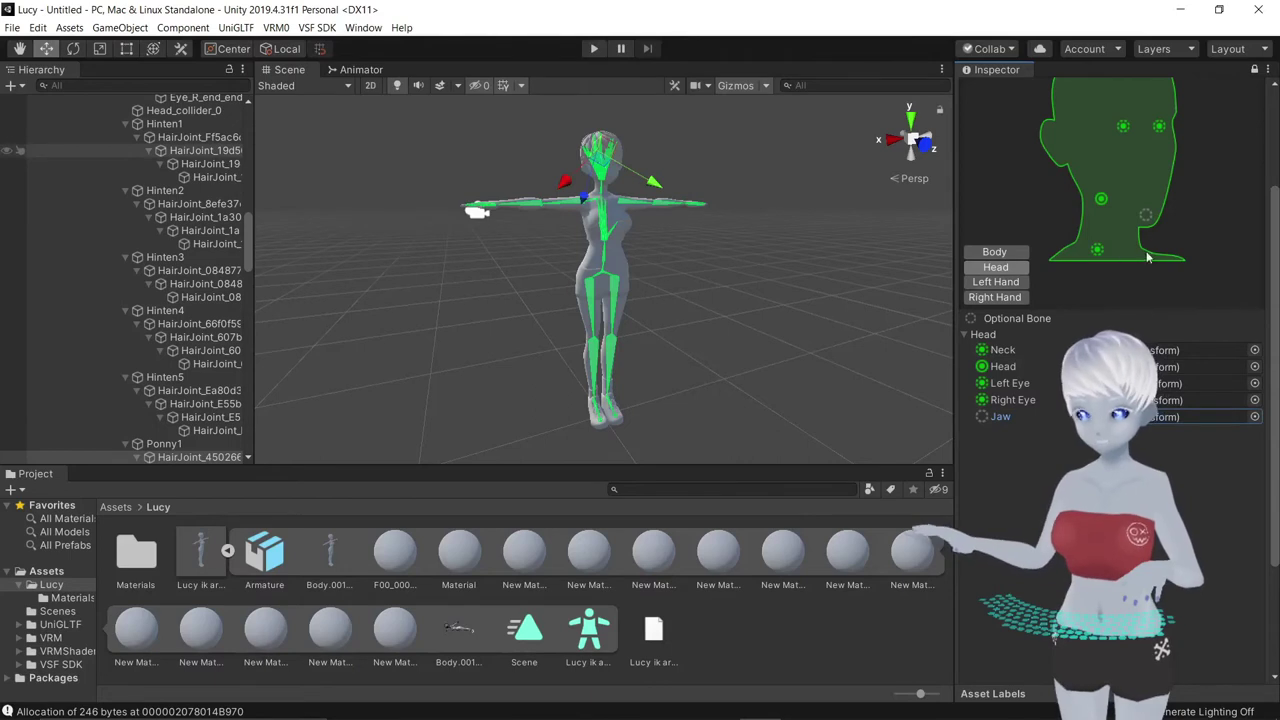
Step: Review the Left Hand and Right Hand finger bone mappings
left_click(996, 283)
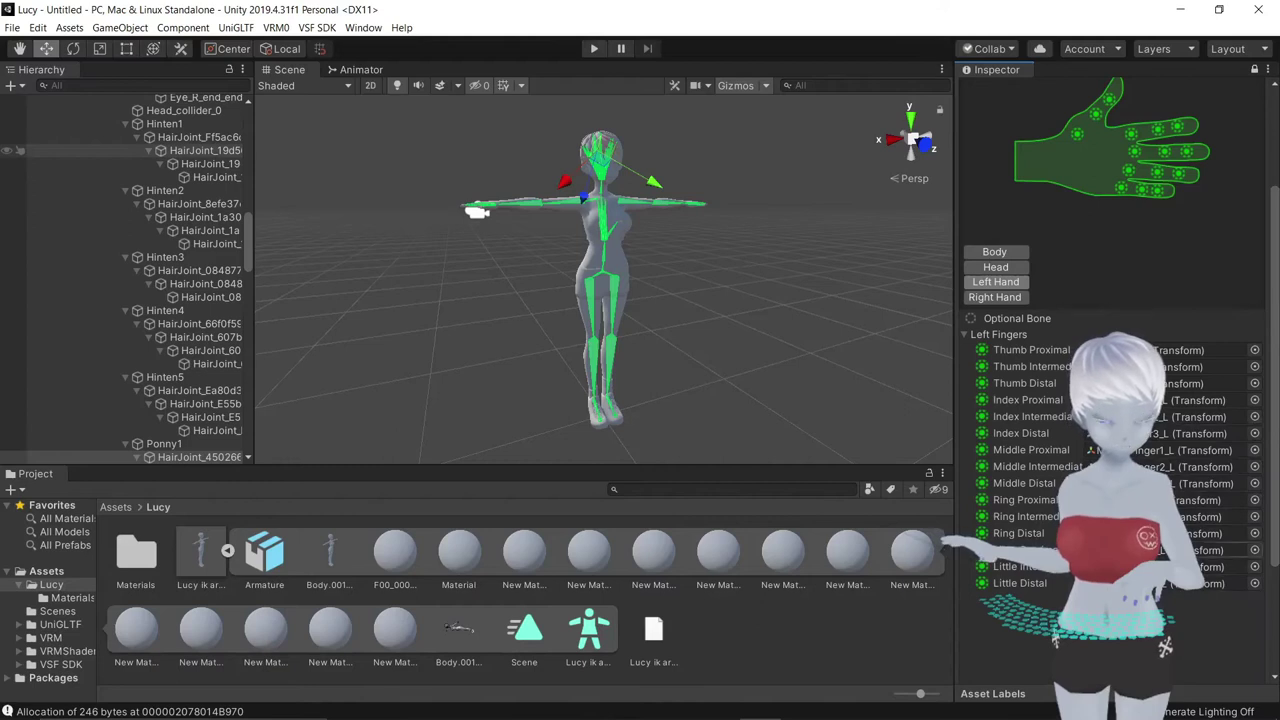
left_click(995, 297)
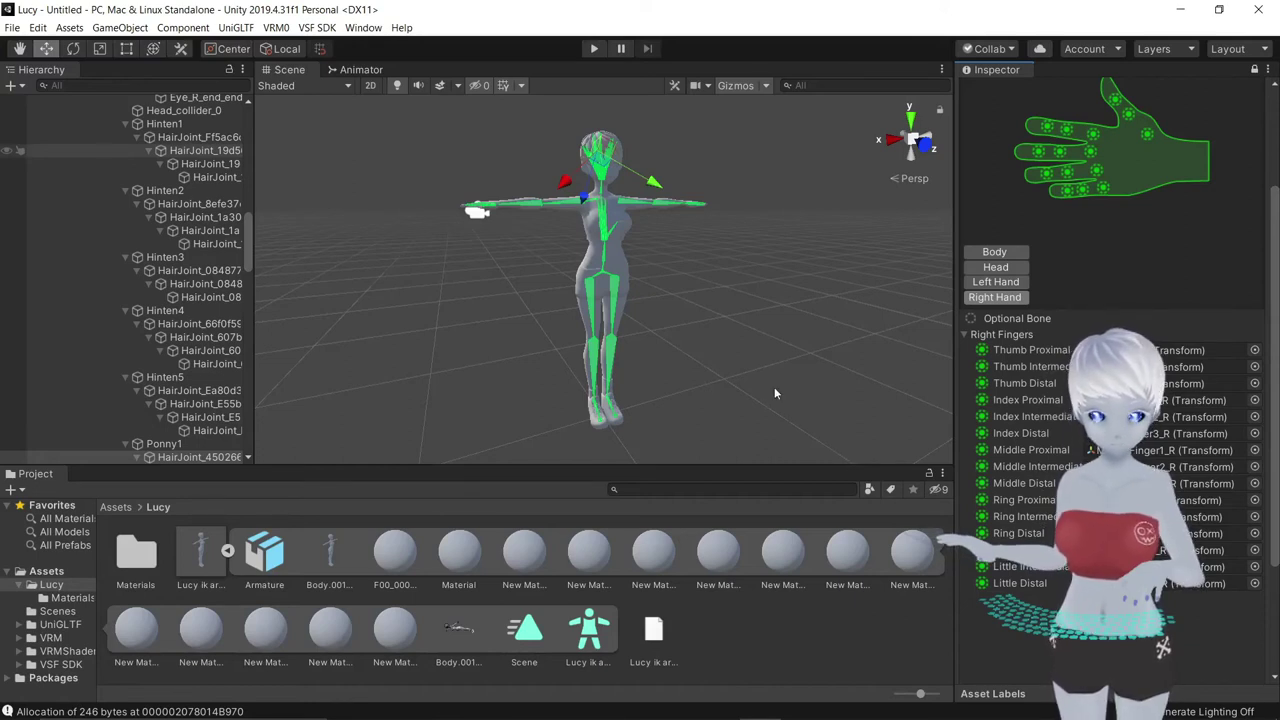
middle_click_drag(734, 333, 564, 390)
scroll(1208, 452, "down", 3)
scroll(1208, 452, "down", 1)
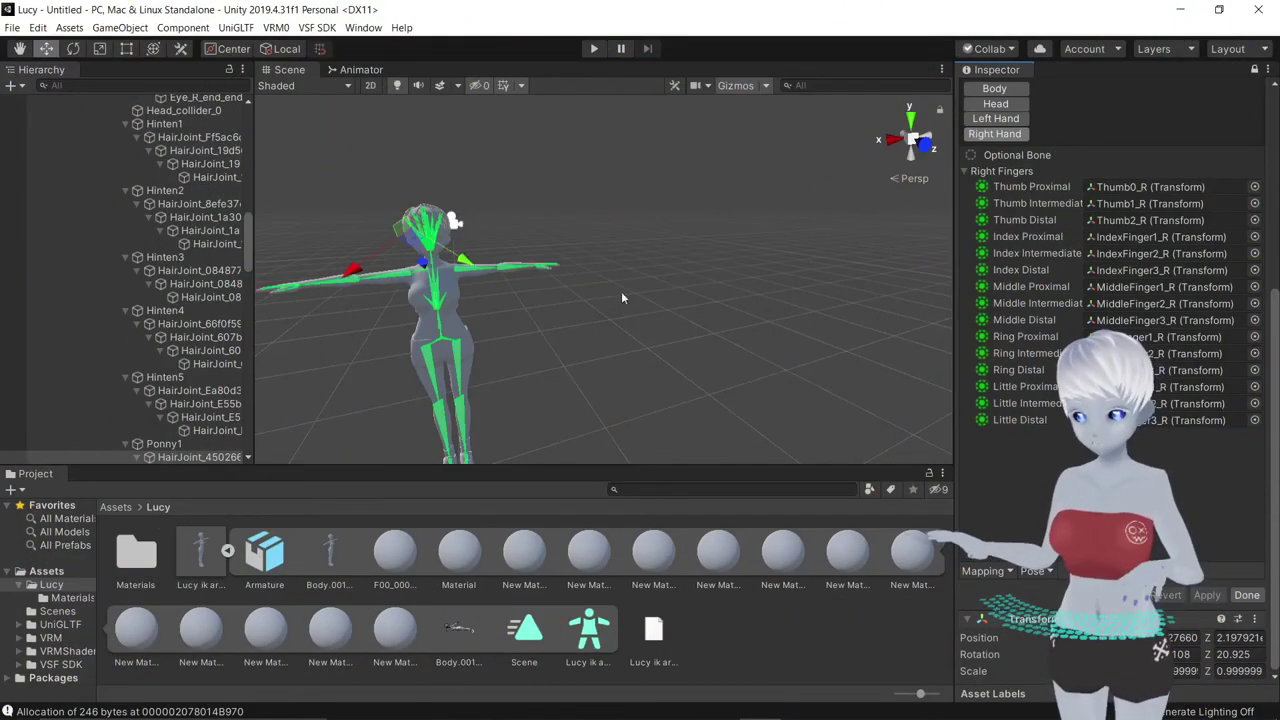
Step: Finish the avatar configuration with Done and return to SampleScene
left_click(1246, 596)
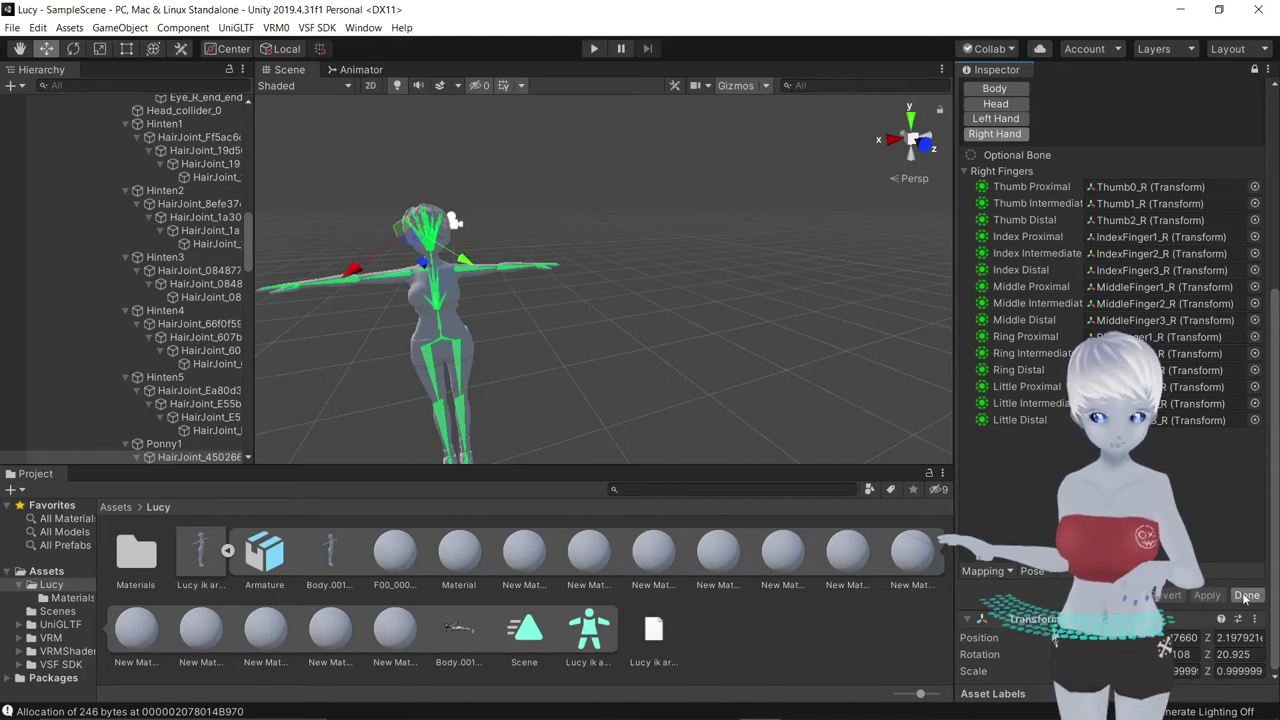
left_click_drag(488, 310, 541, 303, "alt")
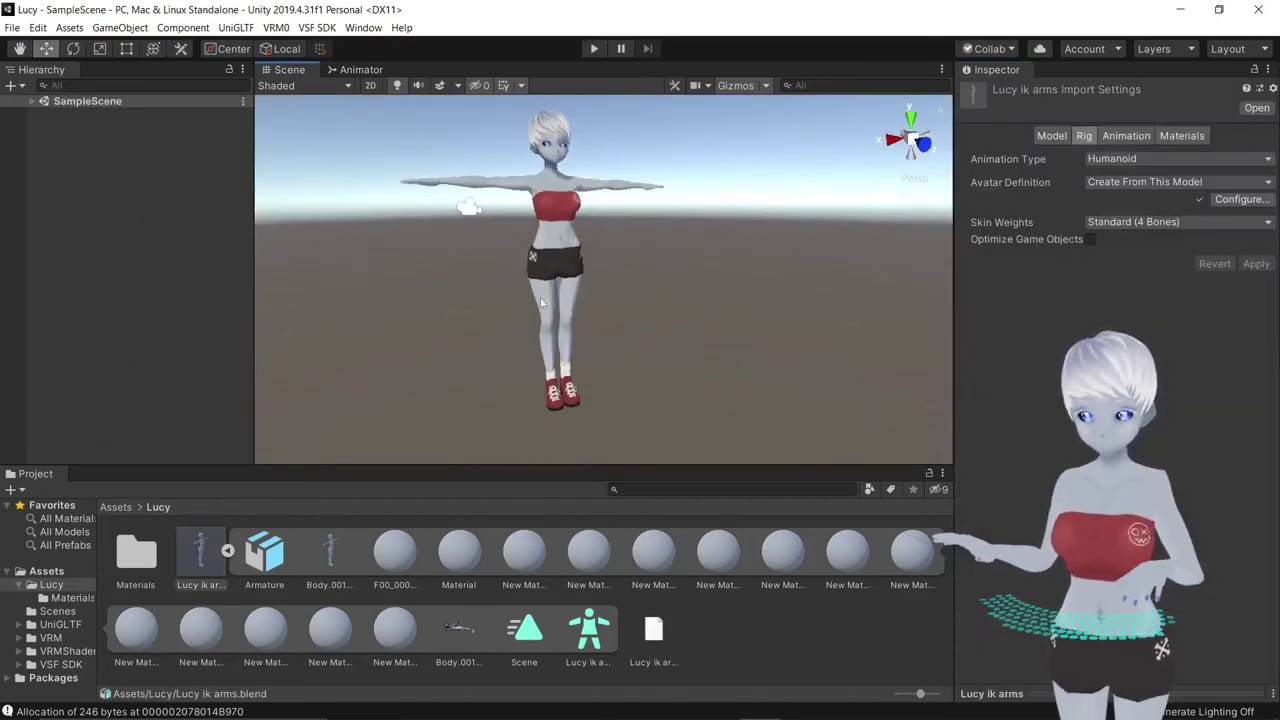
left_click_drag(502, 224, 694, 269, "alt")
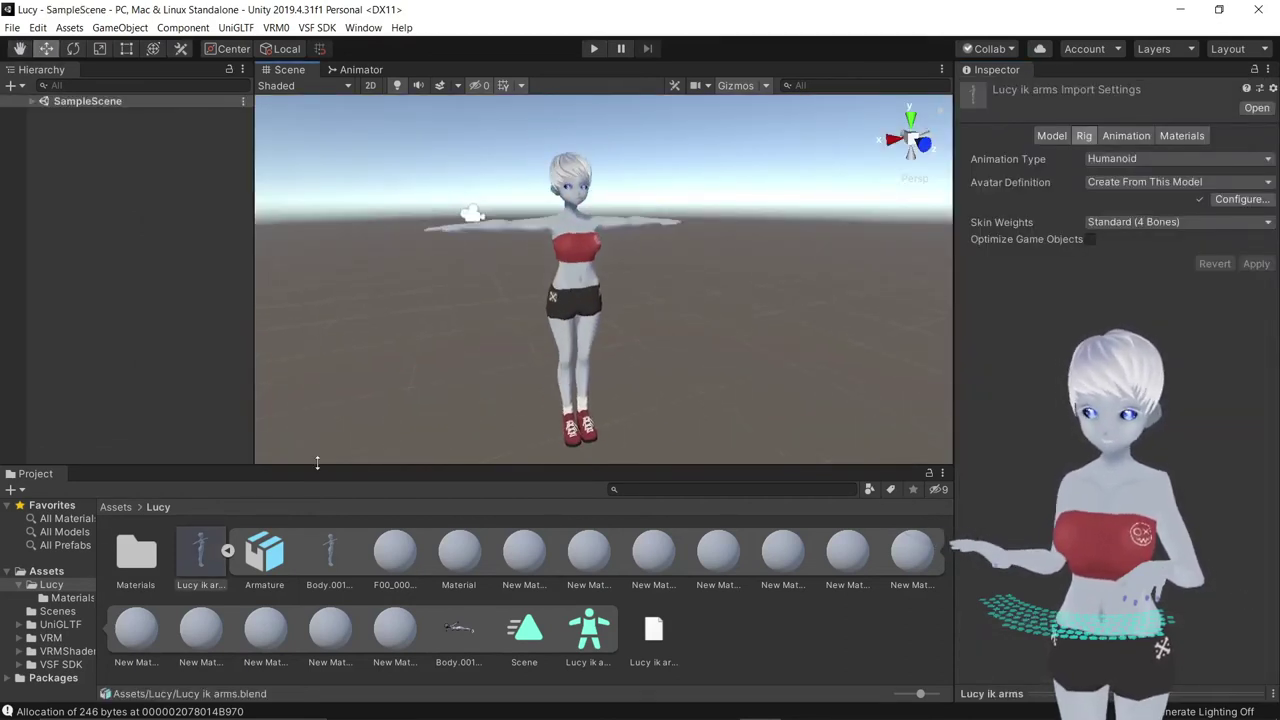
Step: Drag the Lucy ik arms model into the scene, giving it an Animator with Lucy ik armsAvatar
left_click(228, 551)
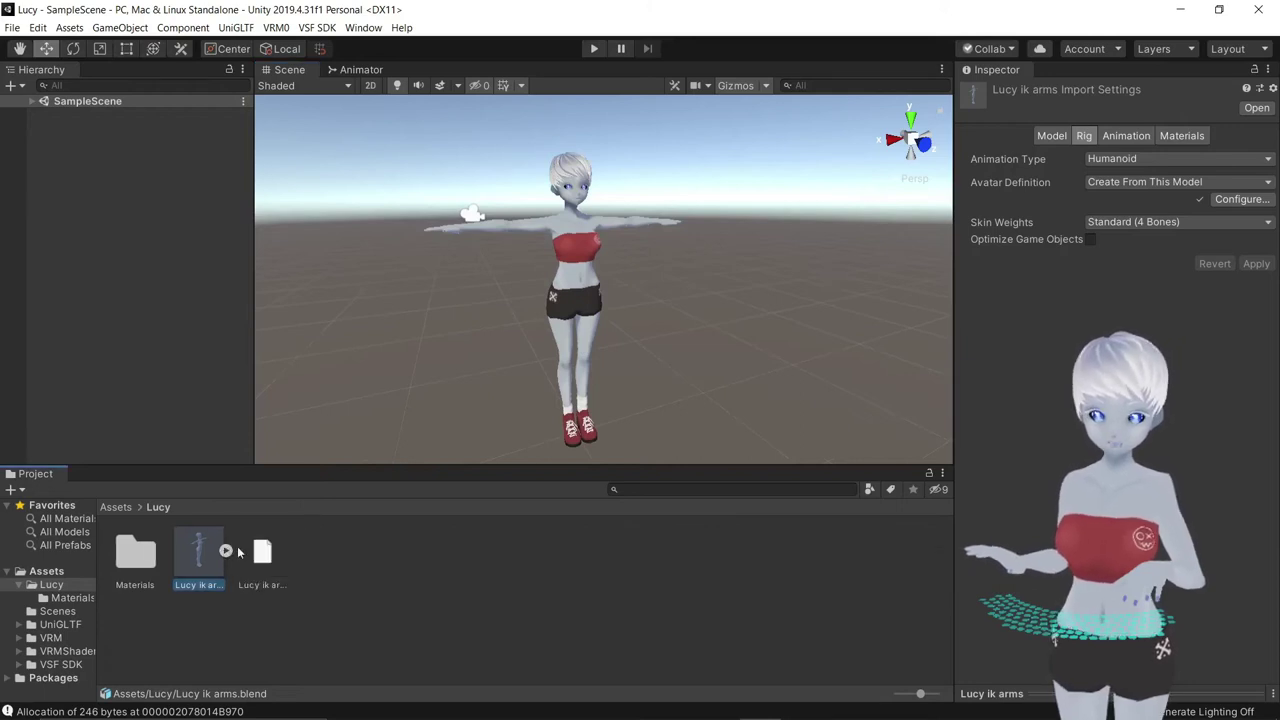
left_click(795, 366)
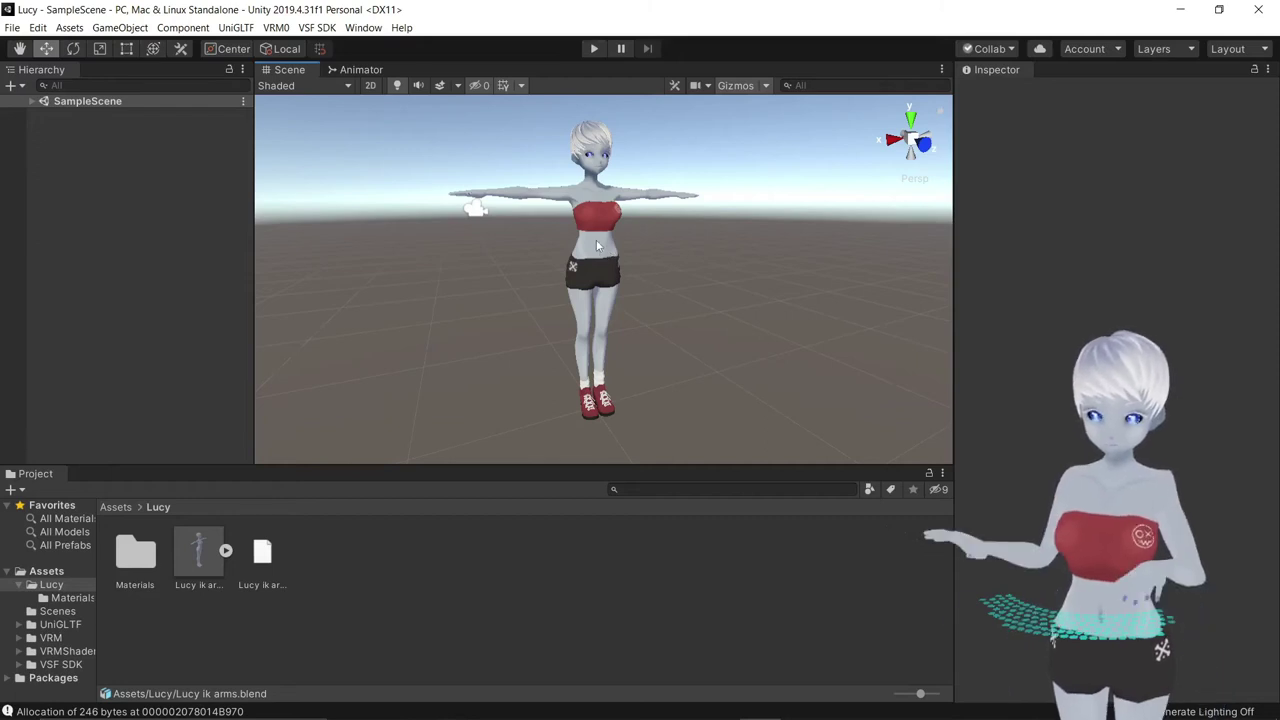
left_click_drag(597, 247, 597, 247)
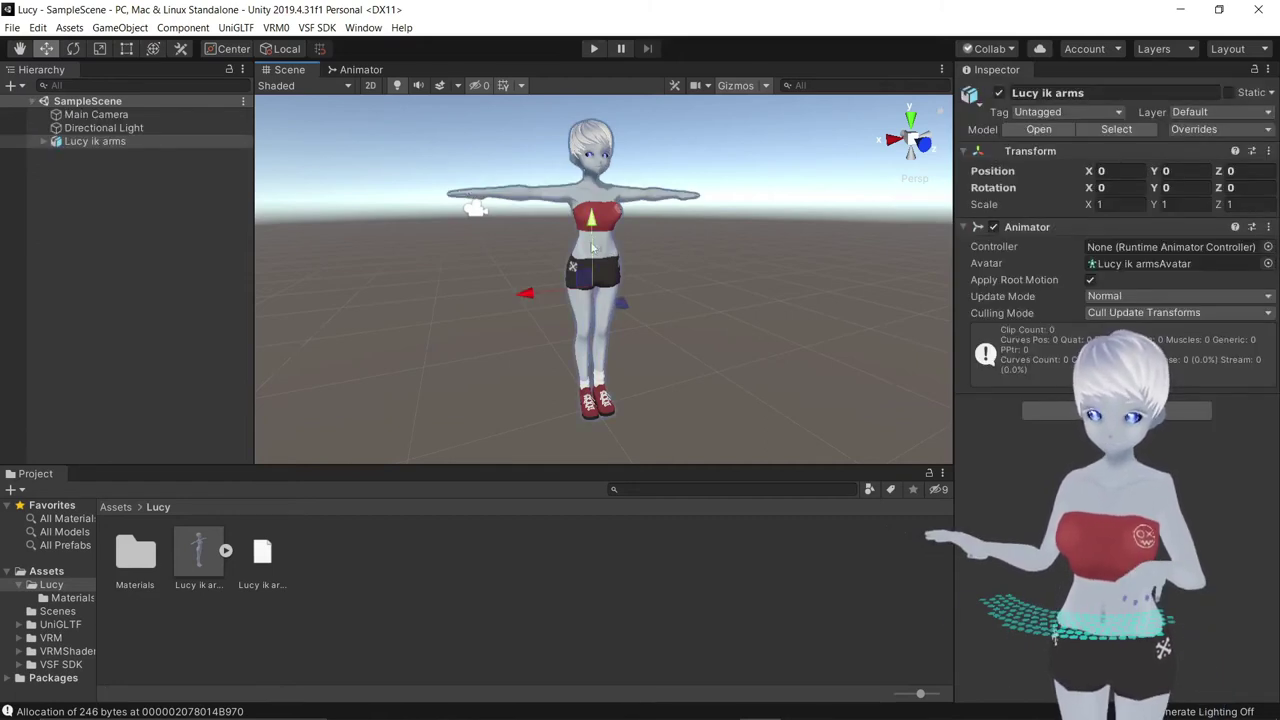
Step: Open the VRM0 exporter and set the ääää image as the avatar thumbnail
left_click(282, 30)
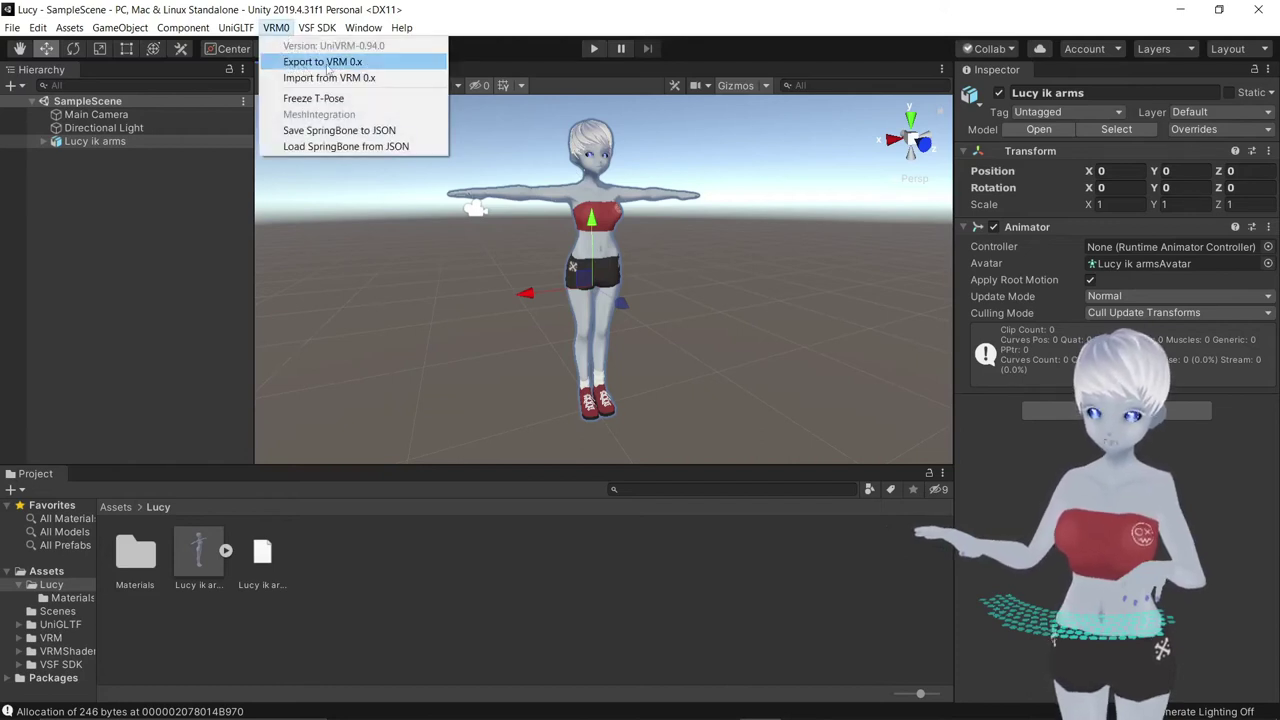
left_click(328, 63)
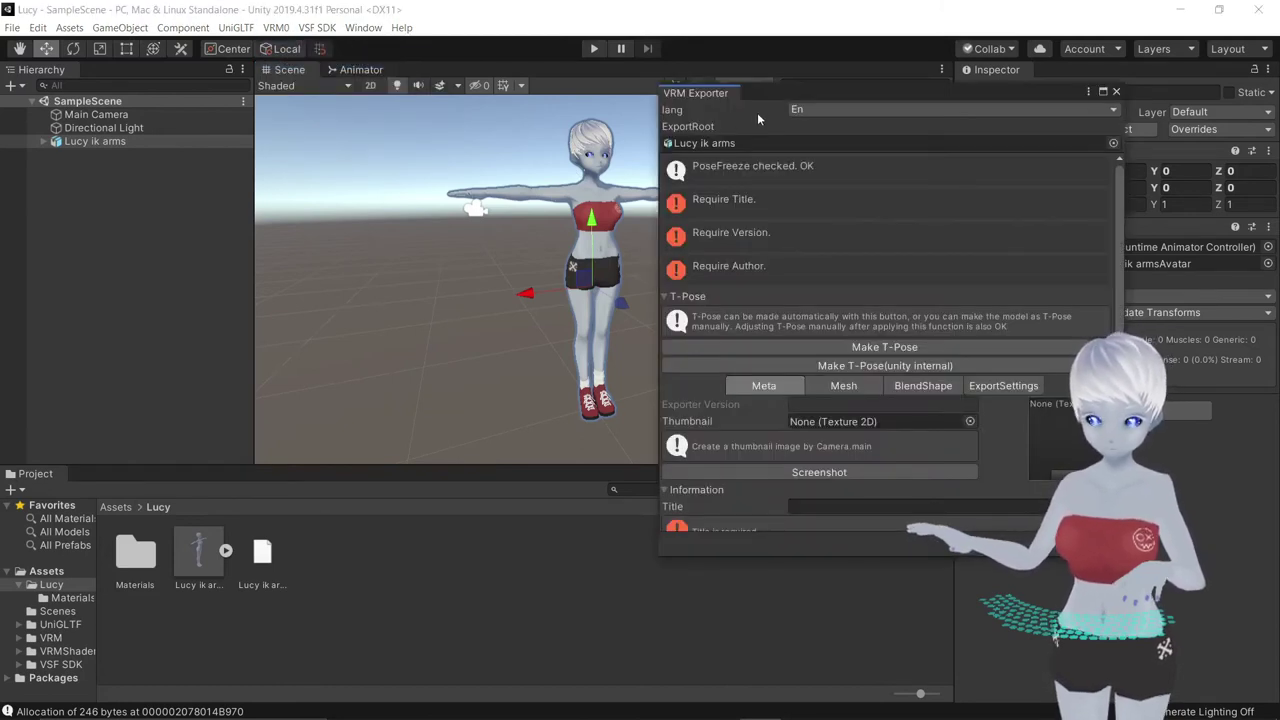
left_click_drag(700, 92, 564, 56)
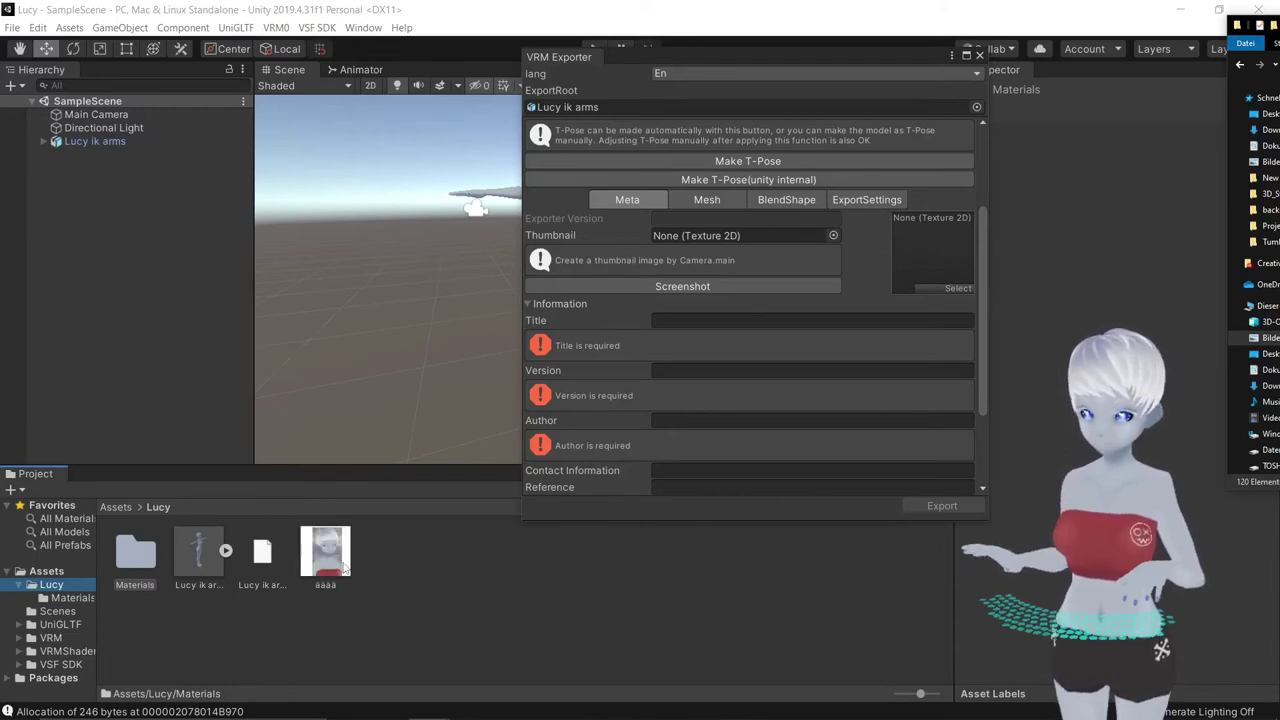
left_click_drag(330, 555, 913, 256)
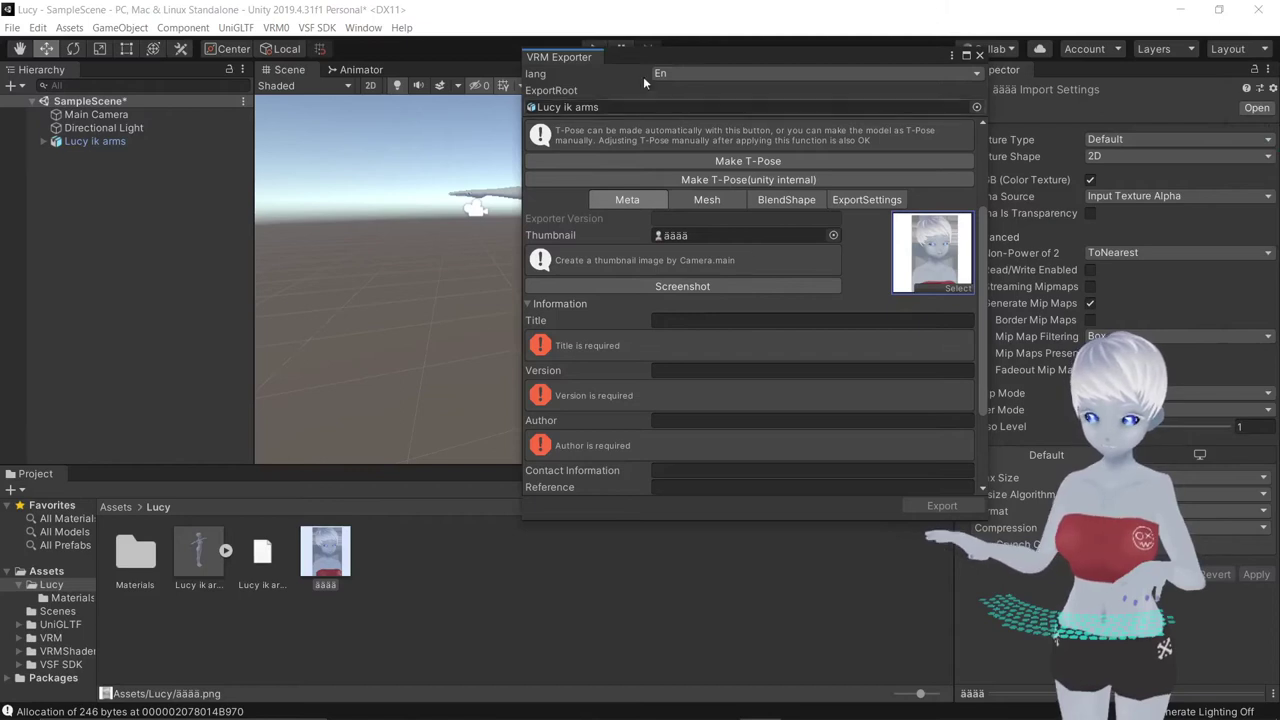
mouse_move(758, 55)
left_mouse_down()
mouse_move(1053, 93)
mouse_move(845, 162)
mouse_move(737, 78)
left_mouse_up()
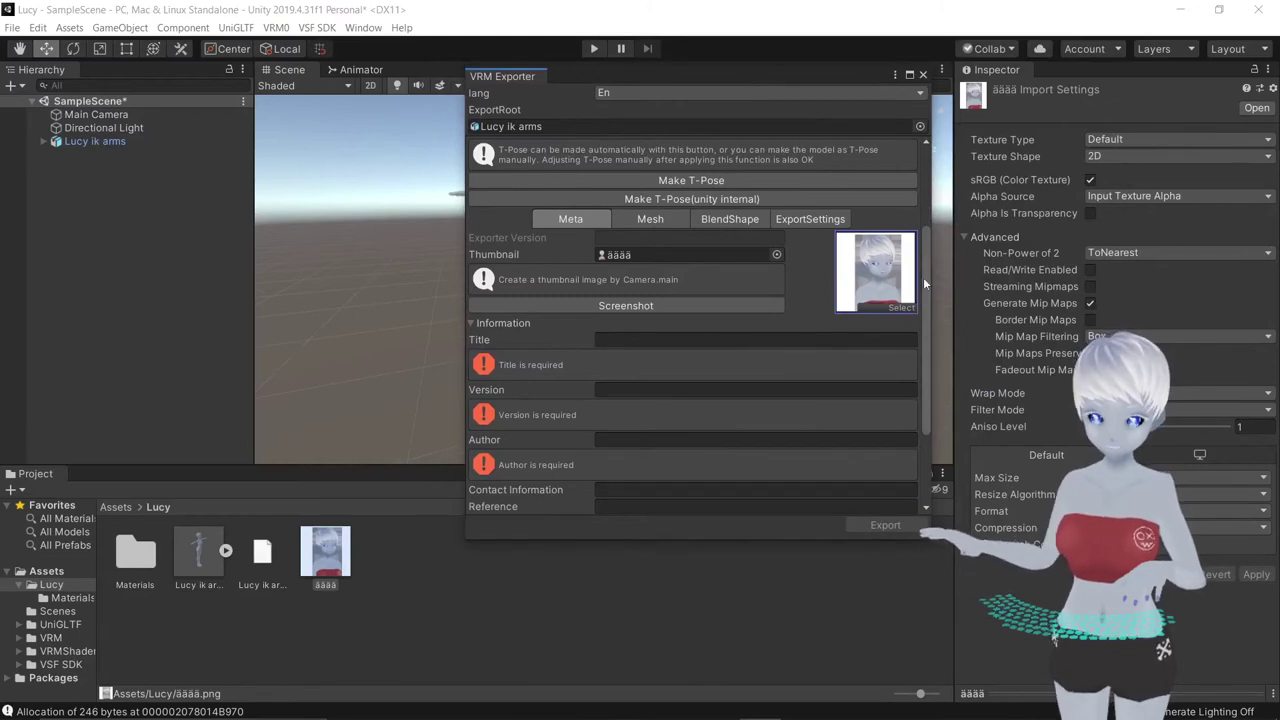
Step: Fill in the meta with title 'Convert Lucy', version 0 and the author's name
left_click(672, 339)
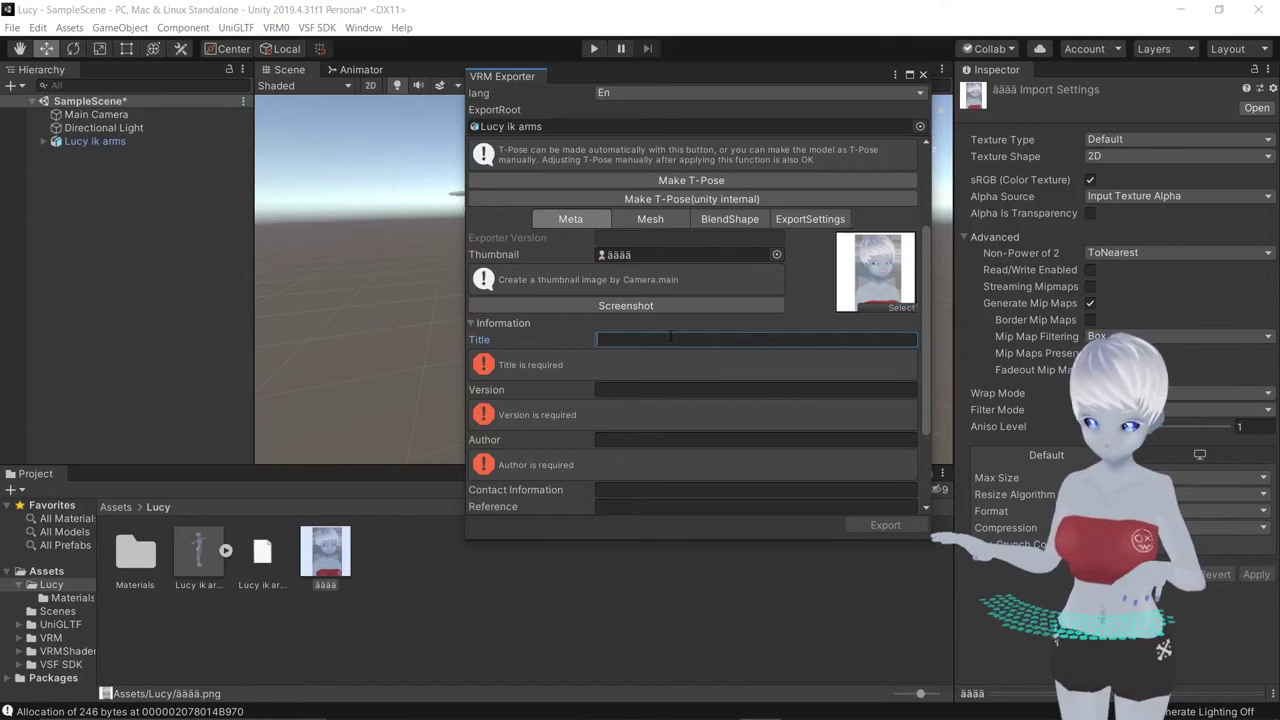
type("Convert Lucy")
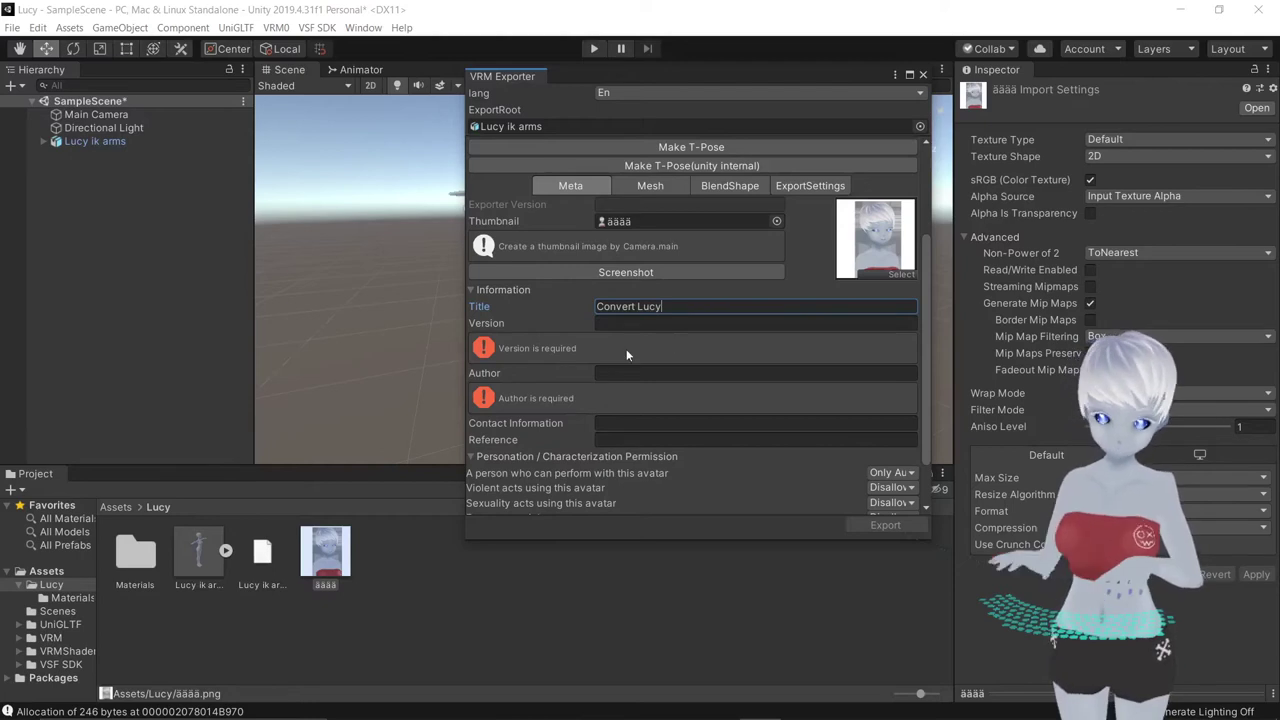
left_click(622, 323)
type("0")
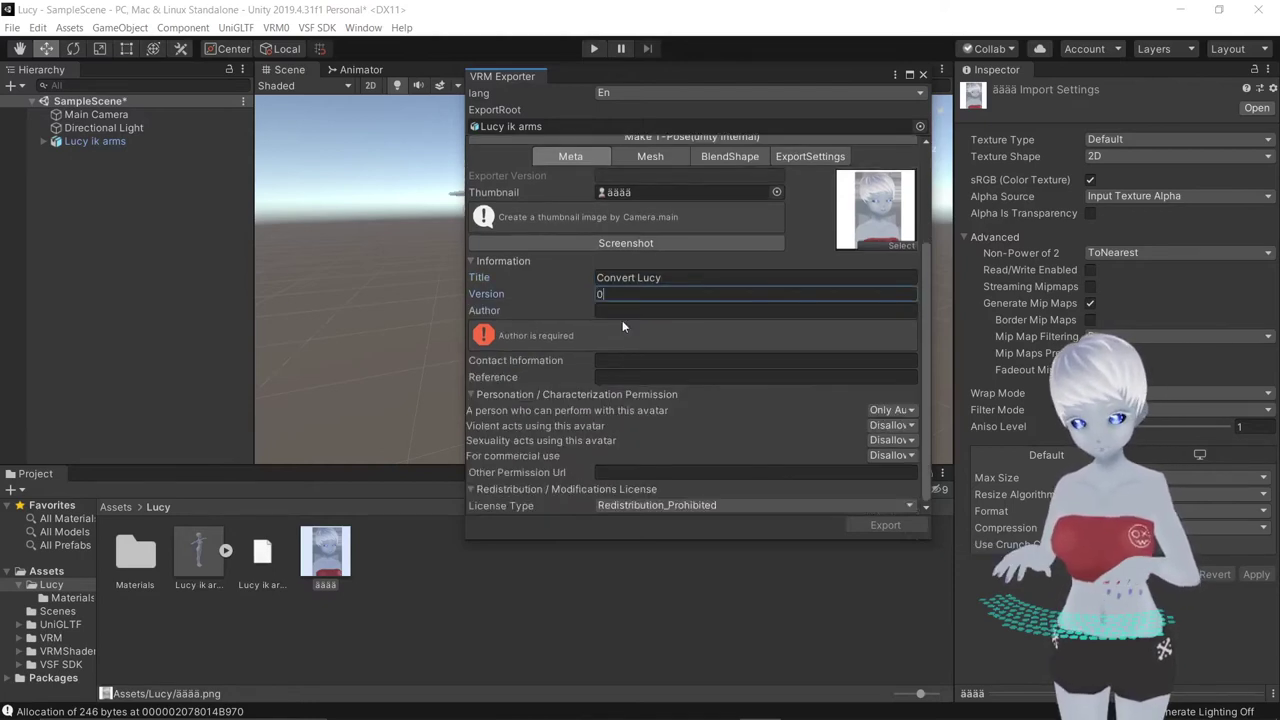
left_click(632, 313)
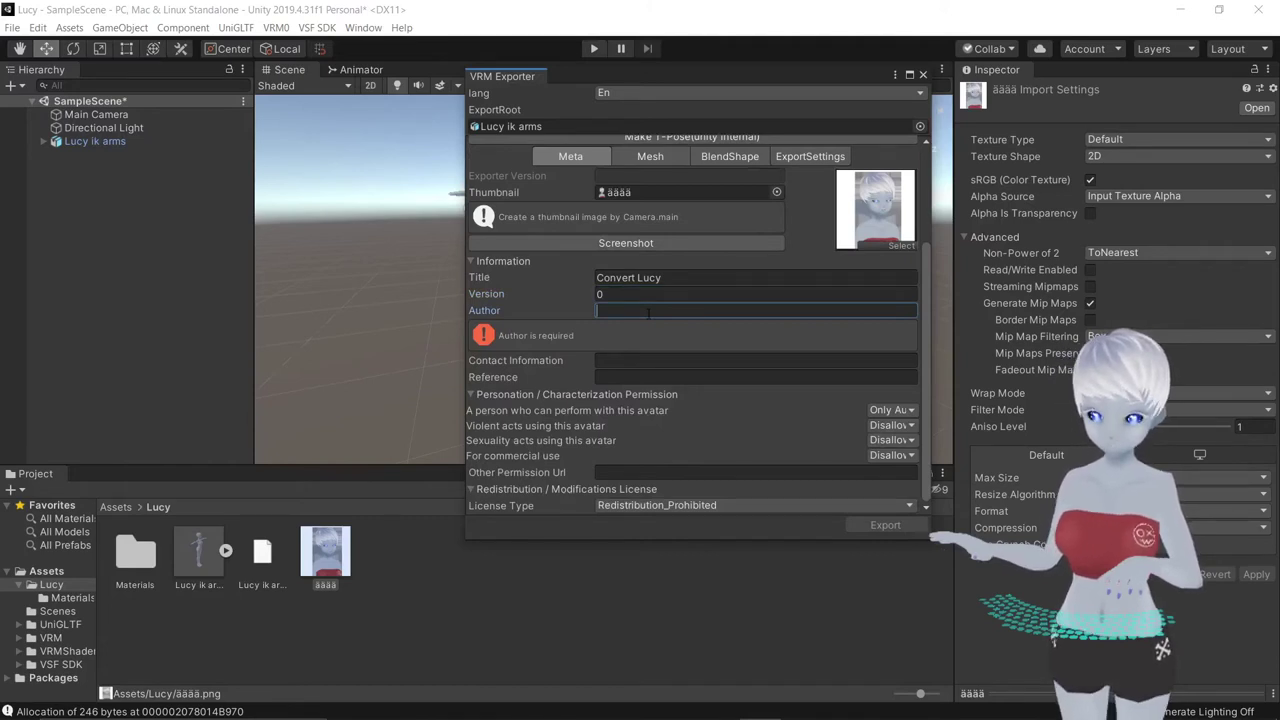
type("Vanum Chan")
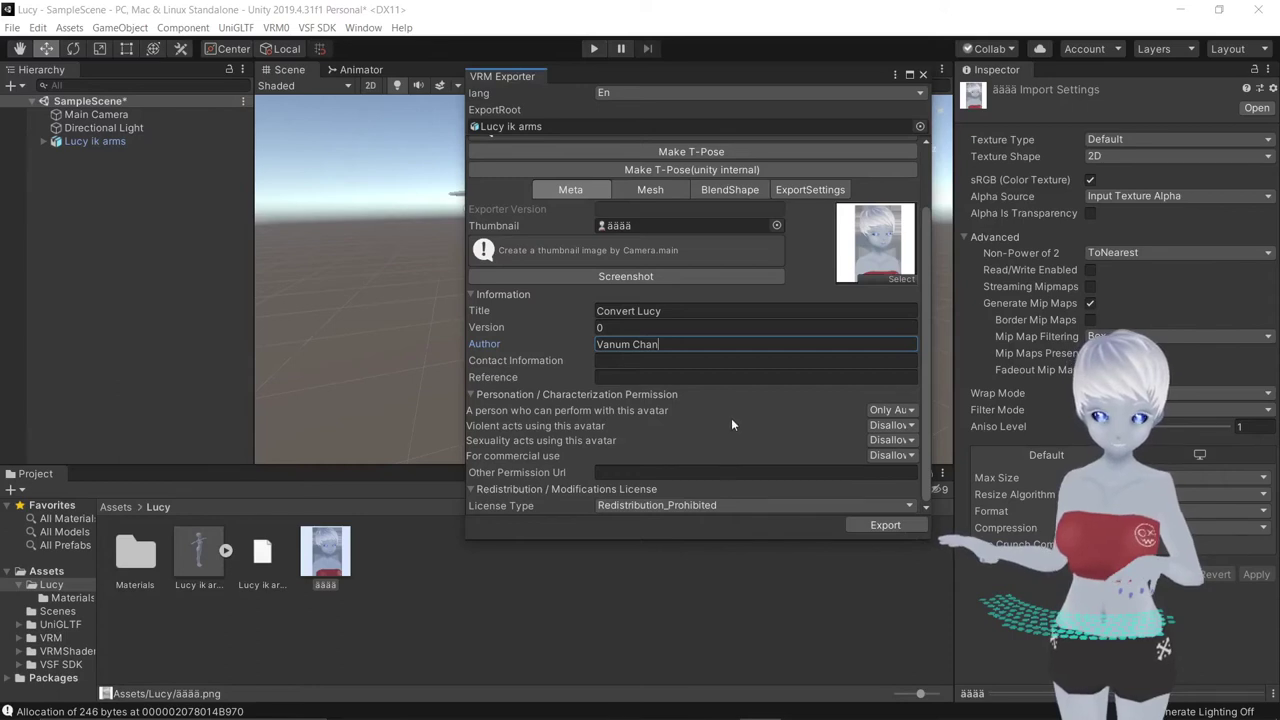
left_click(880, 527)
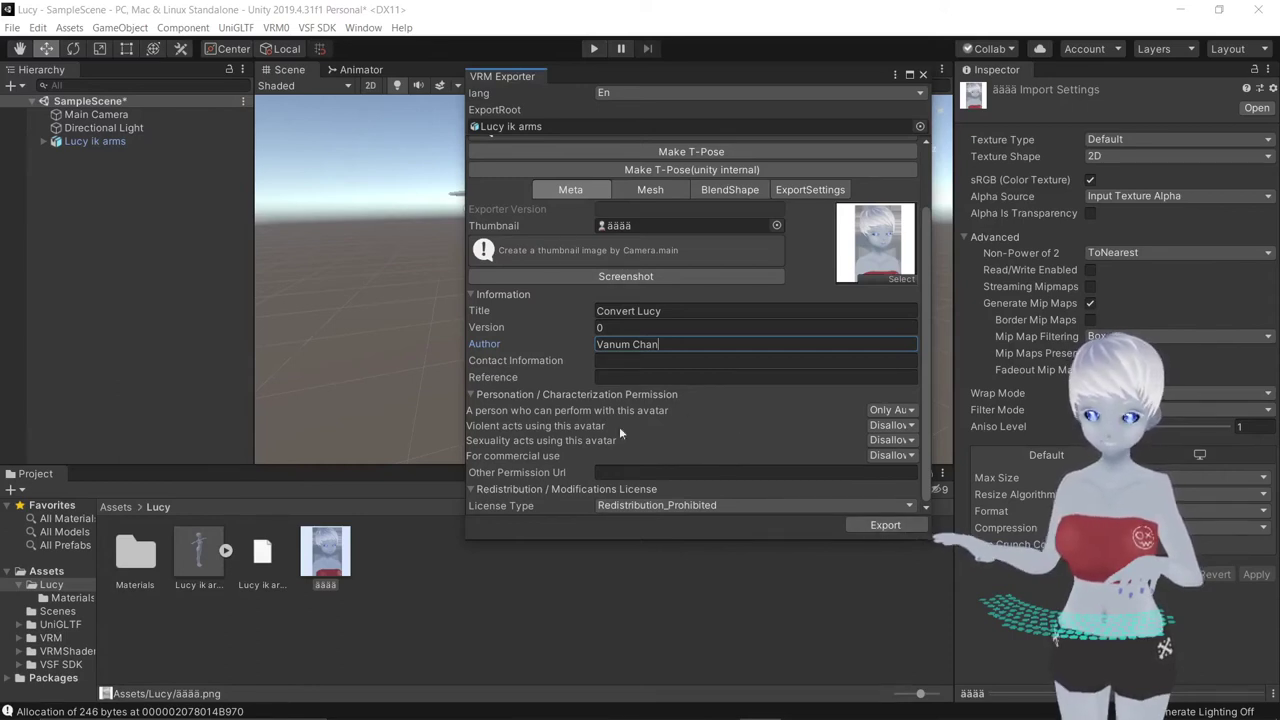
Step: Export the avatar as Lucy ik arms.vrm into the Assets > Lucy folder
left_click(885, 527)
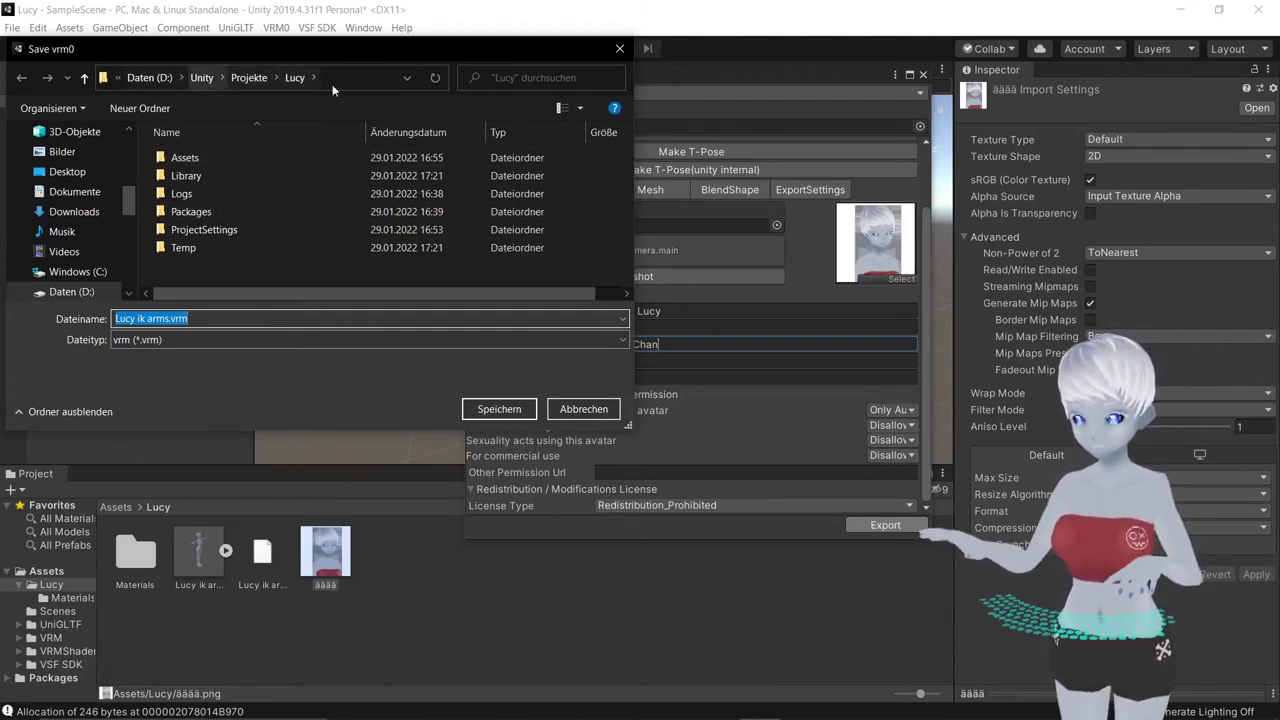
double_click(192, 159)
double_click(209, 157)
left_click(499, 409)
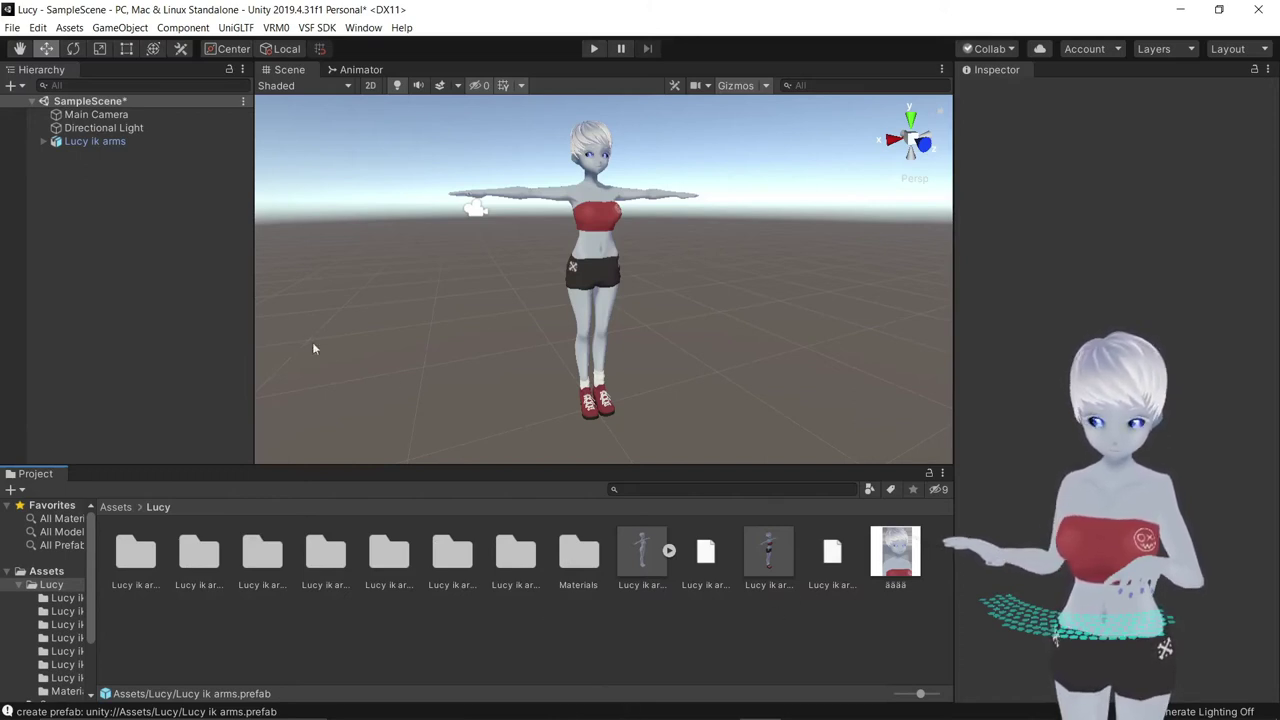
Step: Hide the original Lucy ik arms and add the exported Lucy ik arms prefab to the scene
left_click(6, 142)
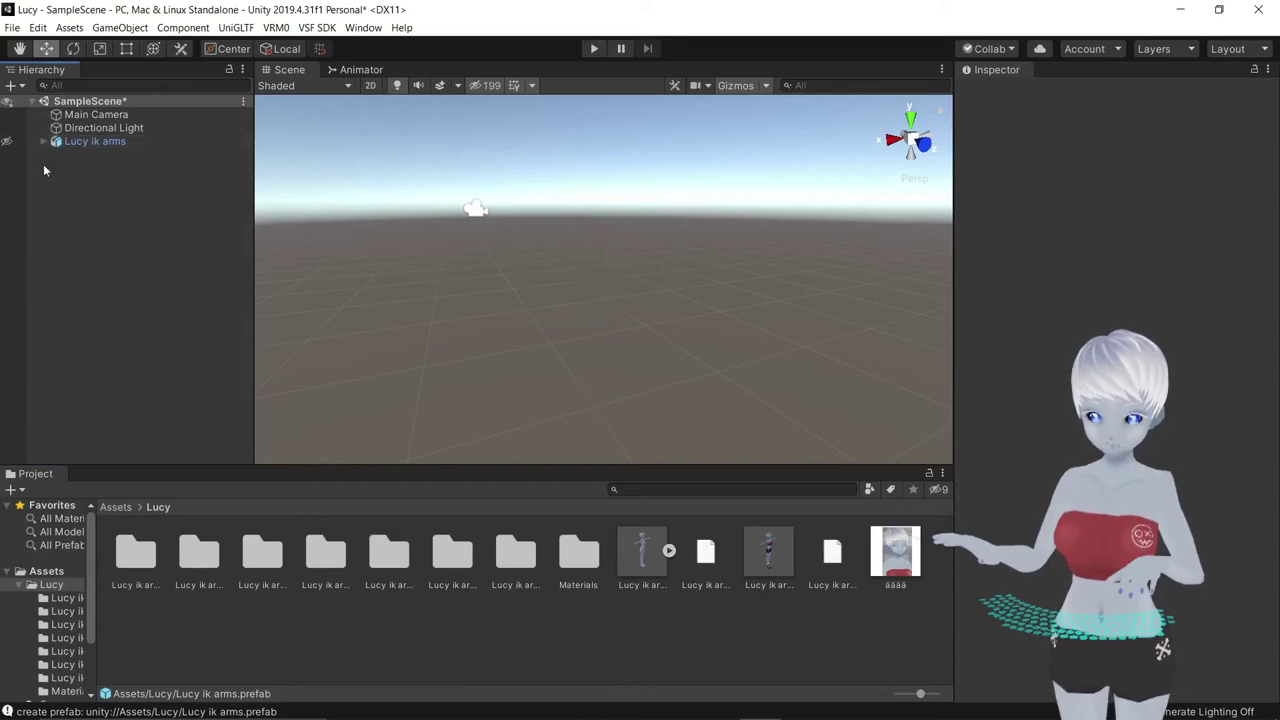
left_click(769, 572)
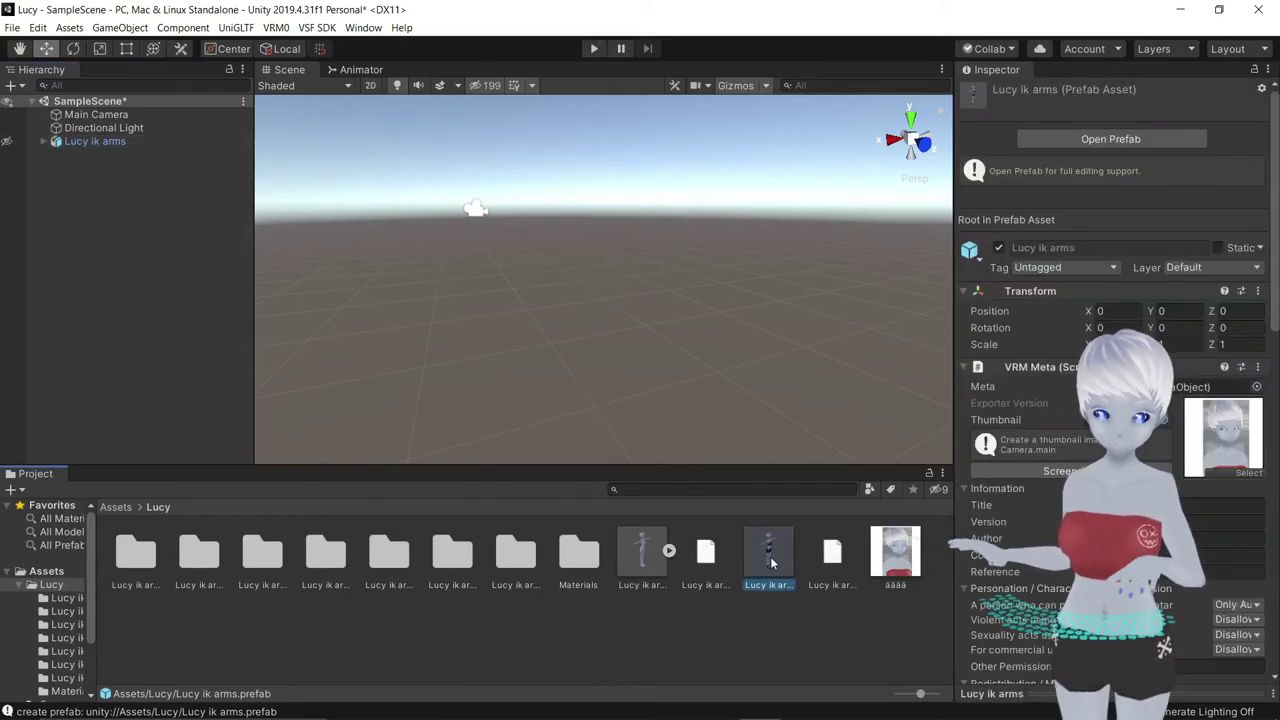
left_click_drag(88, 282, 88, 282)
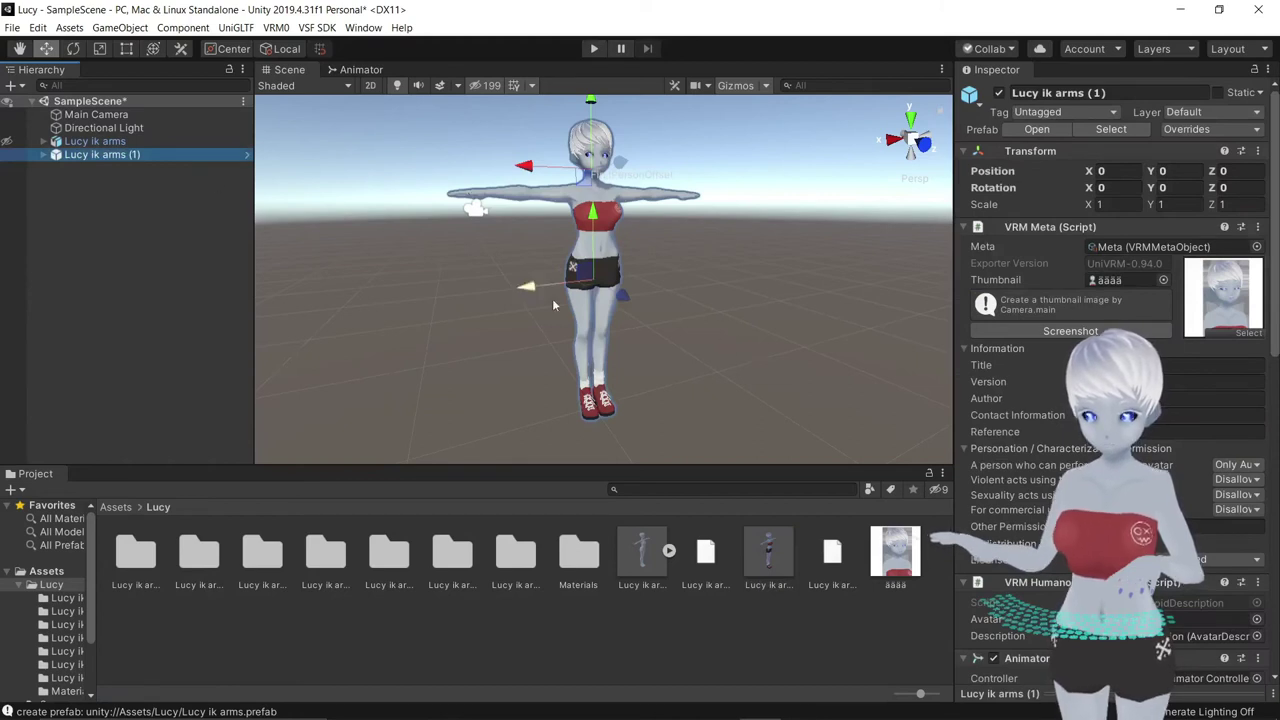
key("ctrl+z")
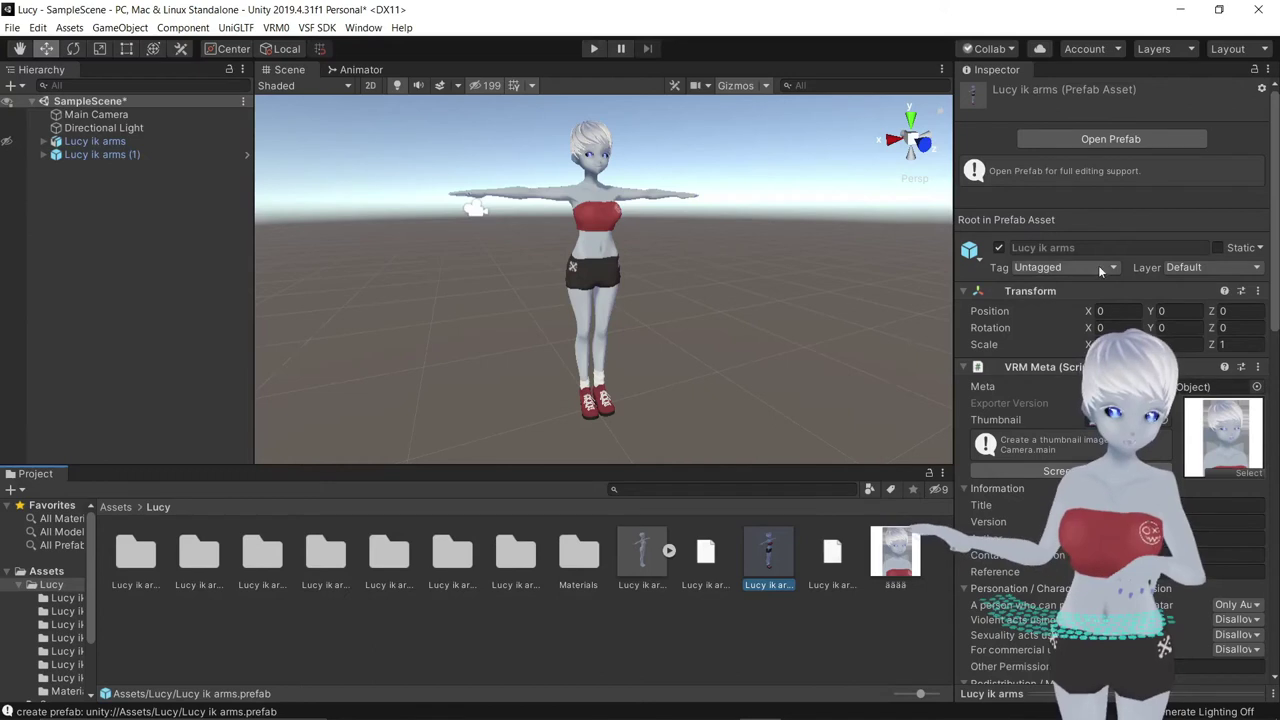
scroll(1136, 287, "down", 5)
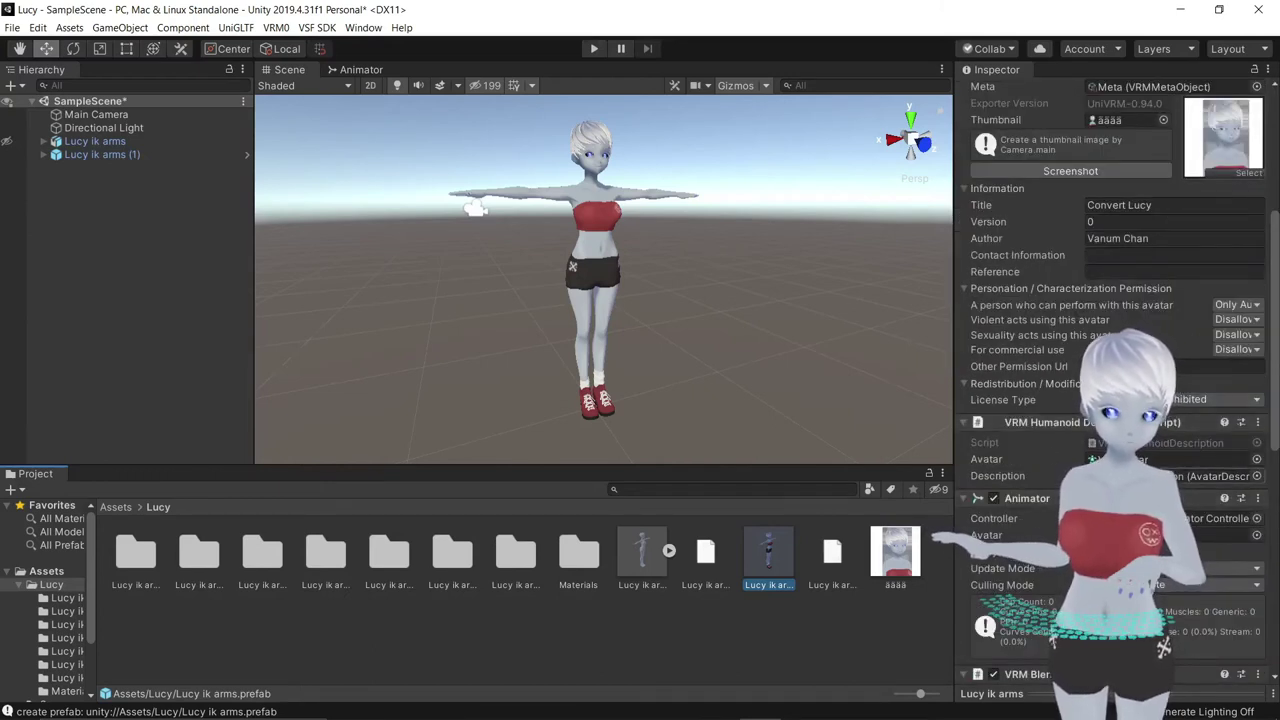
scroll(1153, 443, "down", 5)
scroll(1153, 443, "down", 4)
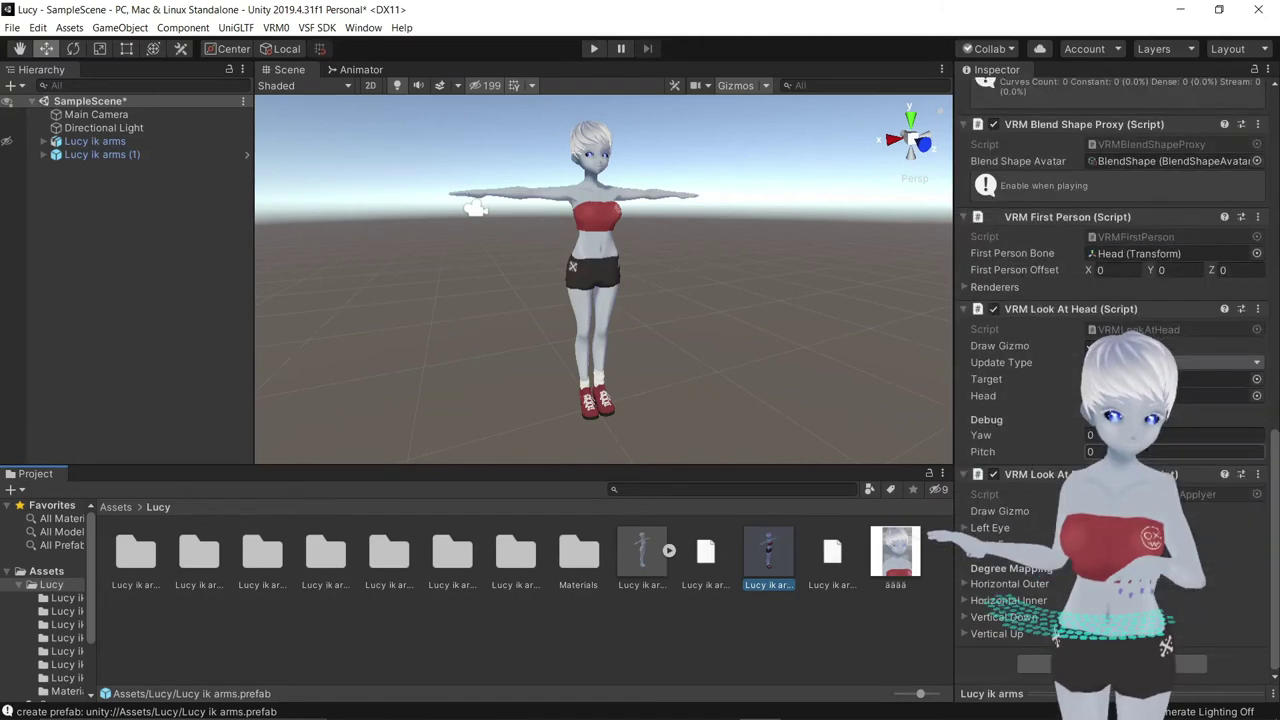
scroll(1120, 314, "up", 3)
Step: Open the BlendShape asset editor, widen the Inspector, and set Fcl_ALL_Neutral to 100 in Neutral
left_click(1120, 311)
double_click(1120, 311)
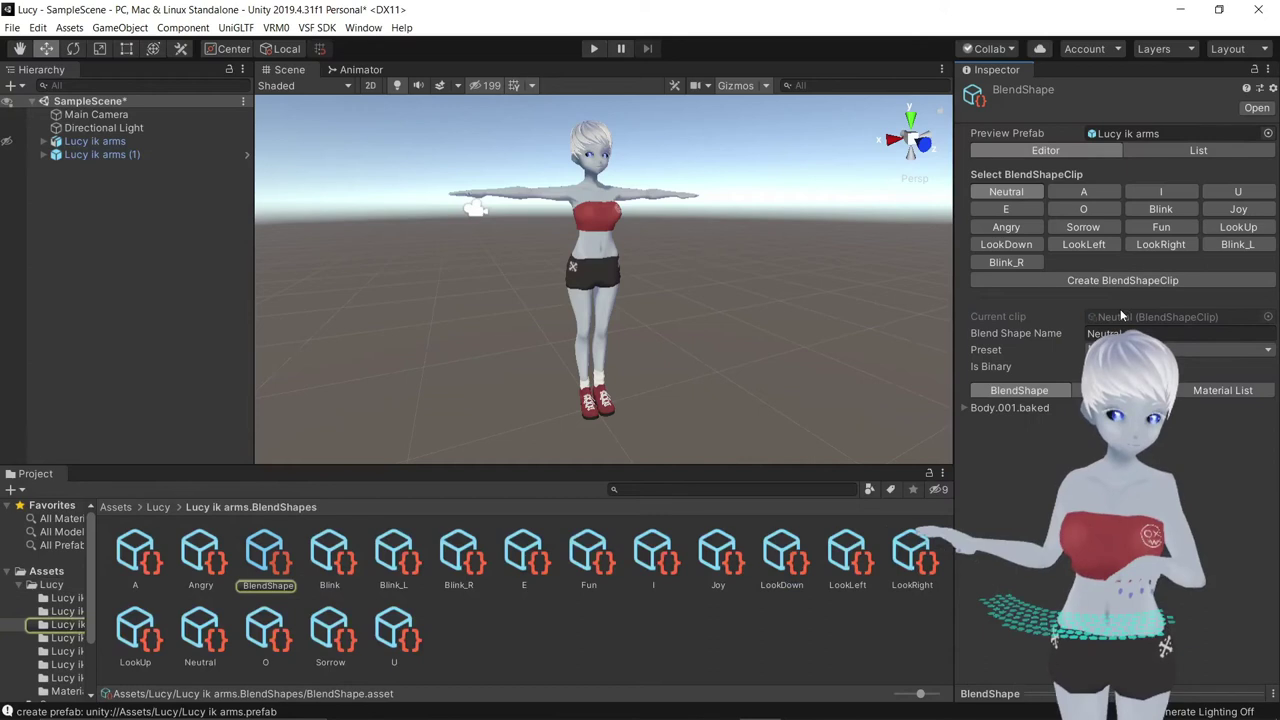
left_click_drag(955, 359, 812, 359)
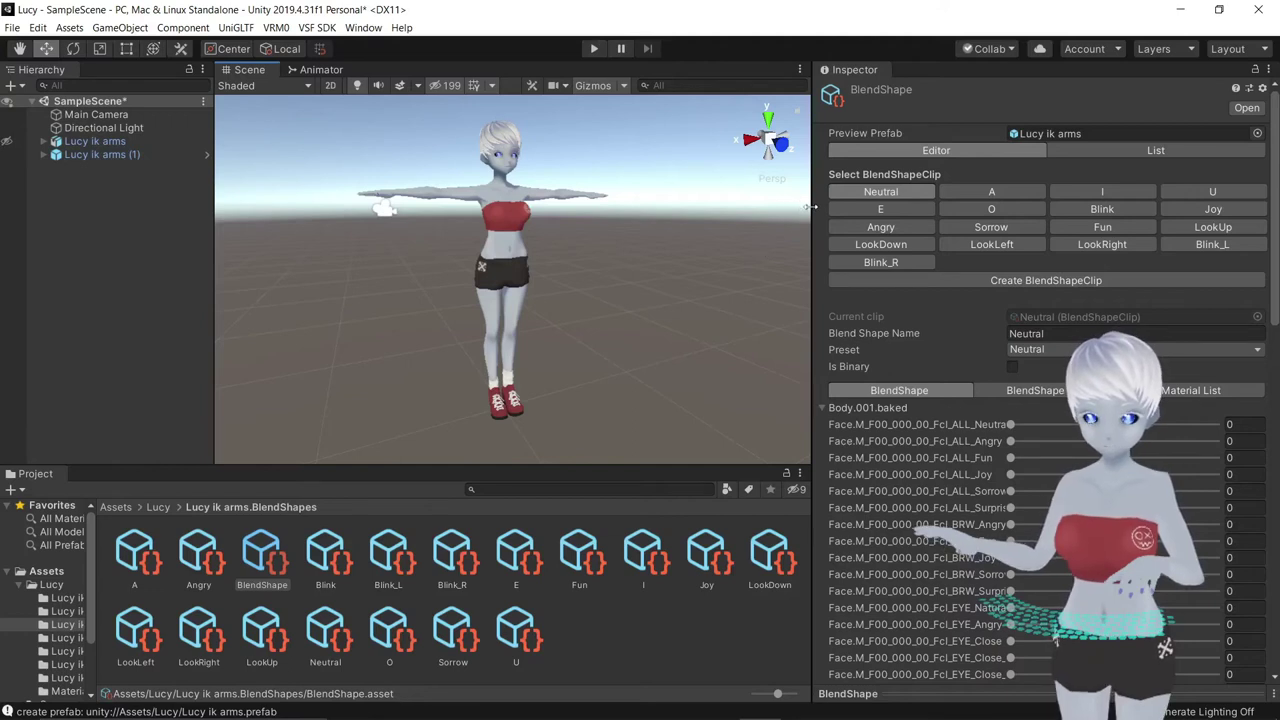
left_click_drag(812, 207, 708, 207)
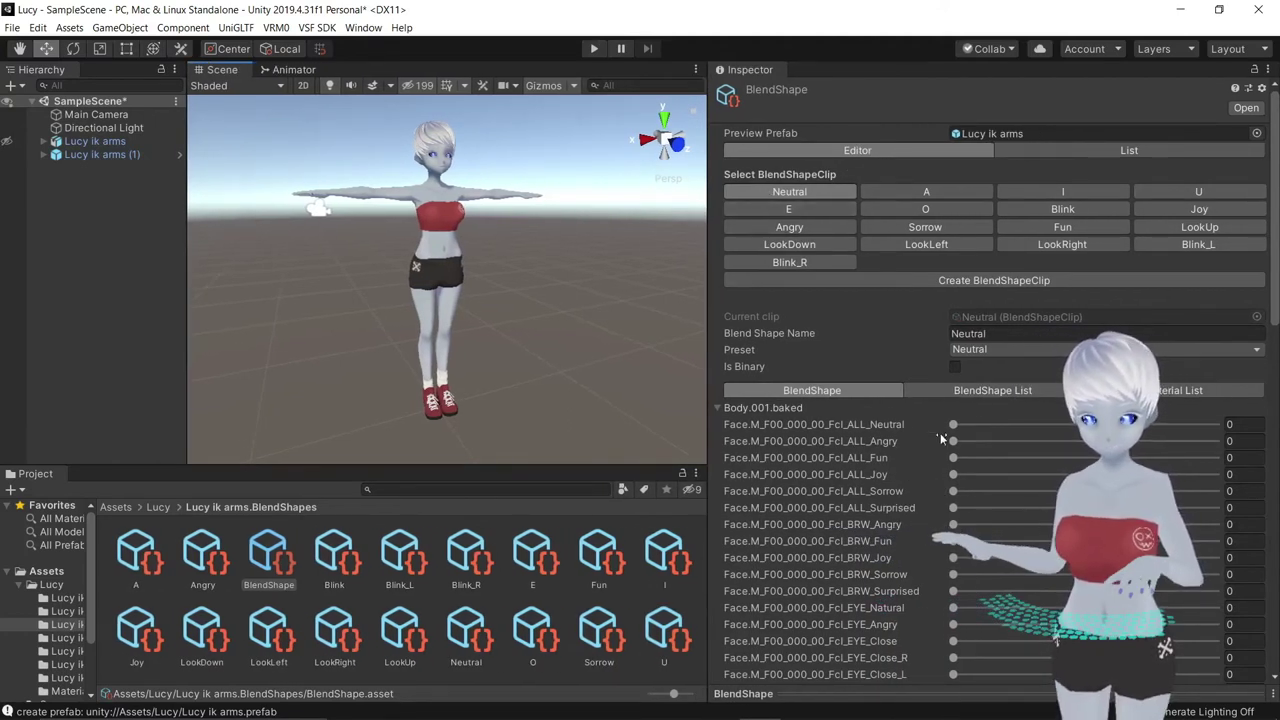
left_click_drag(953, 424, 1215, 424)
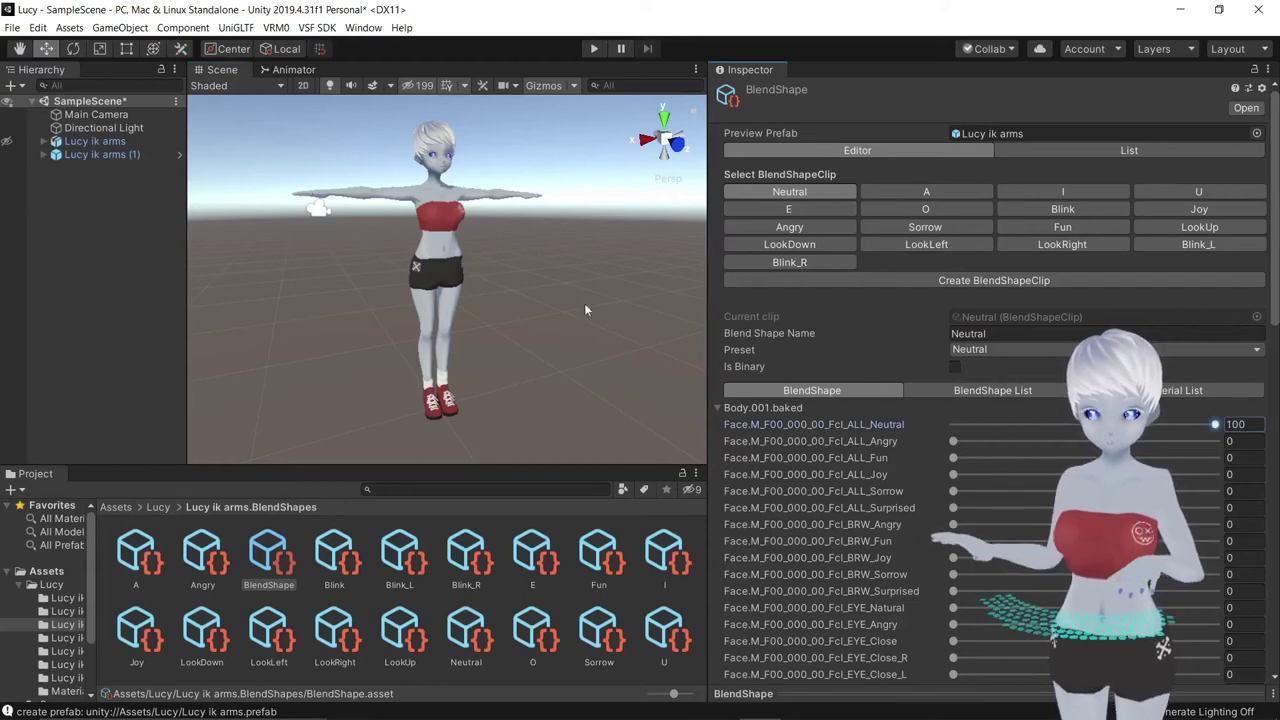
Step: Review the body blend shape sliders of the A and I clips
left_click(879, 187)
left_click(724, 409)
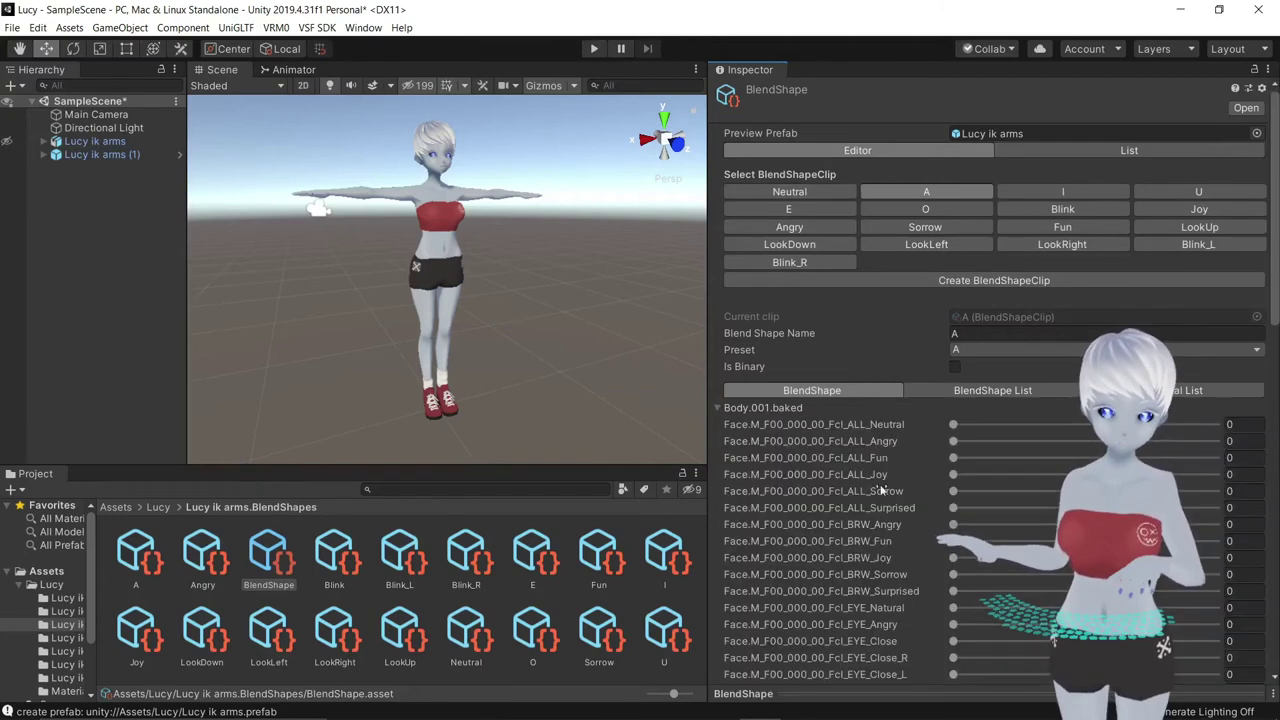
scroll(917, 480, "down", 6)
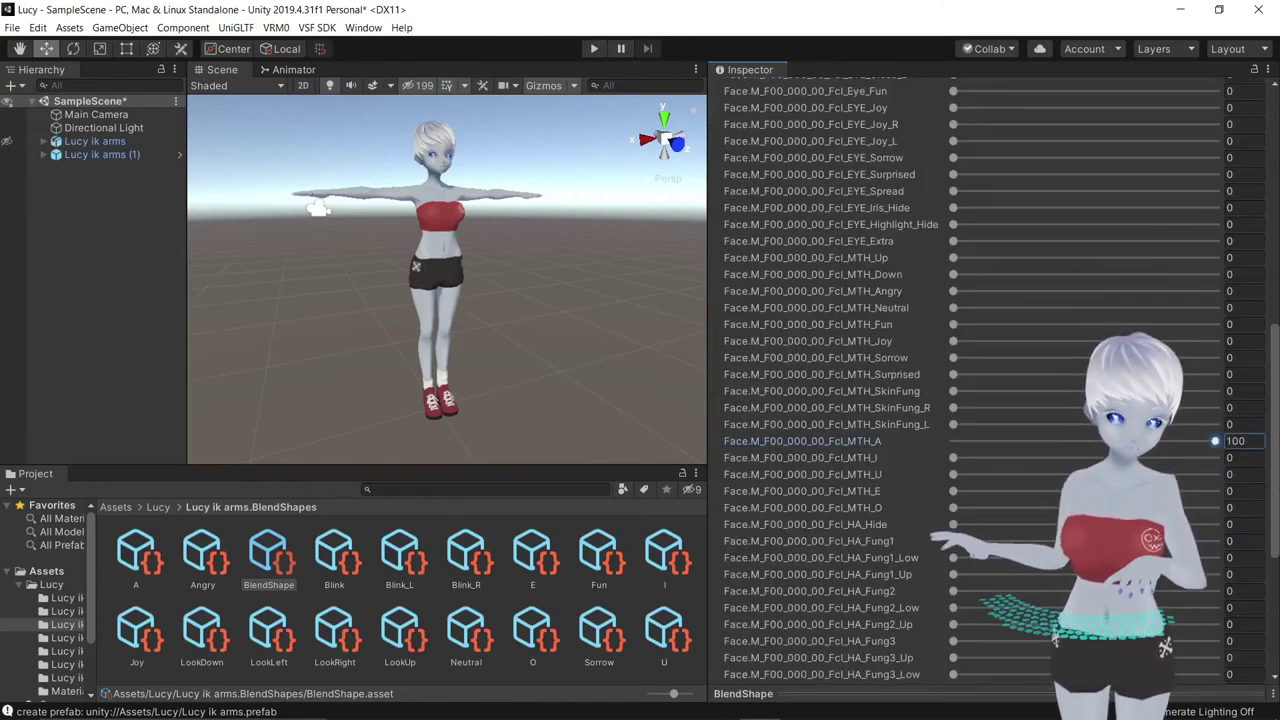
scroll(1000, 300, "up", 10)
left_click(1069, 191)
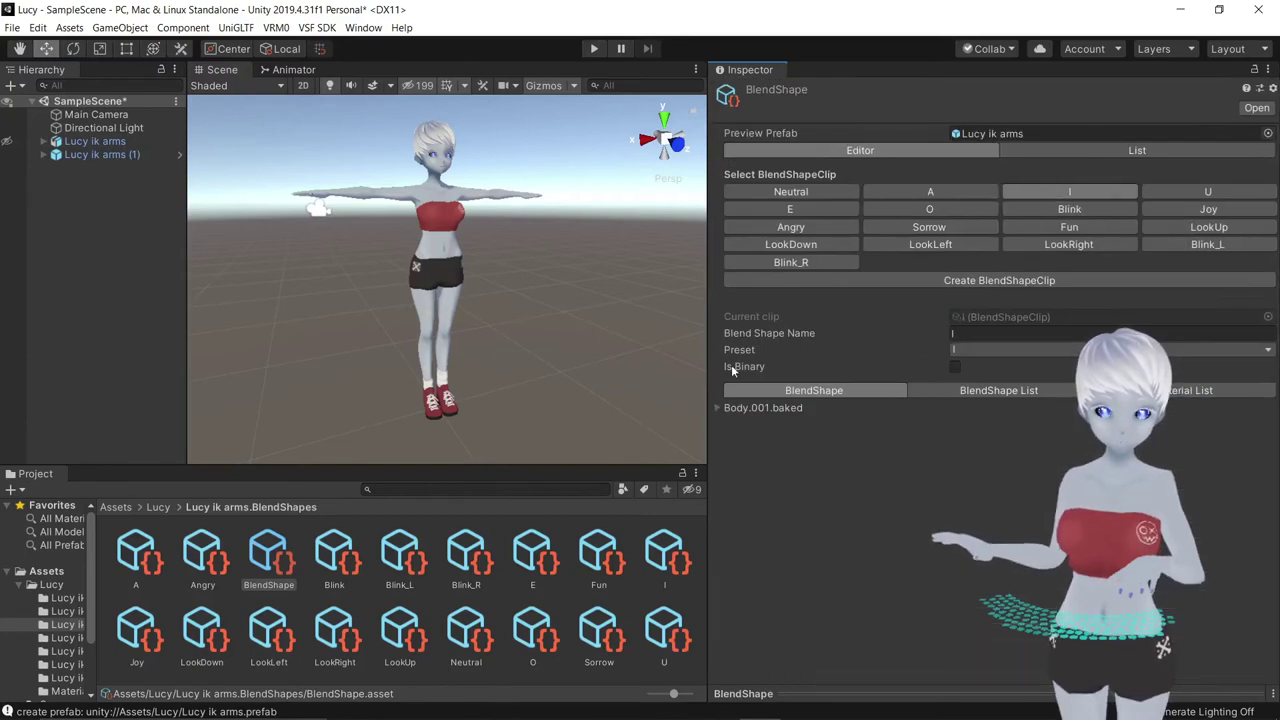
left_click(720, 408)
scroll(970, 365, "down", 8)
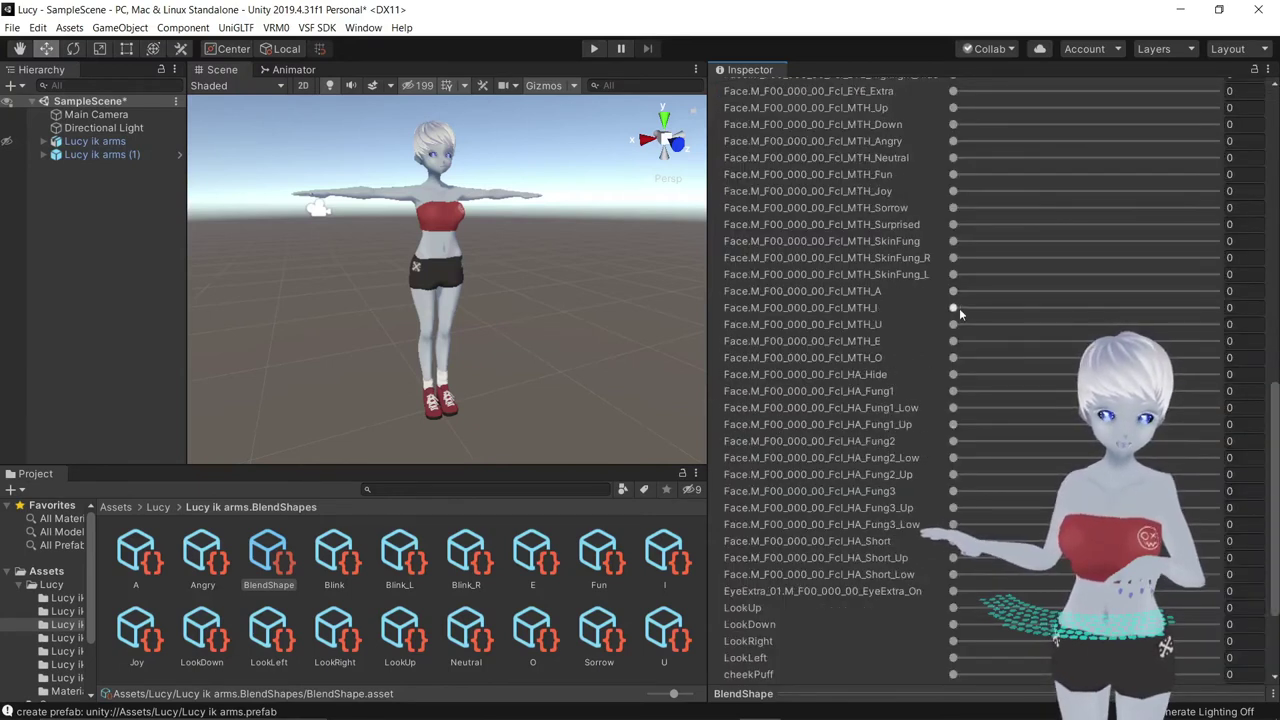
scroll(1050, 290, "up", 8)
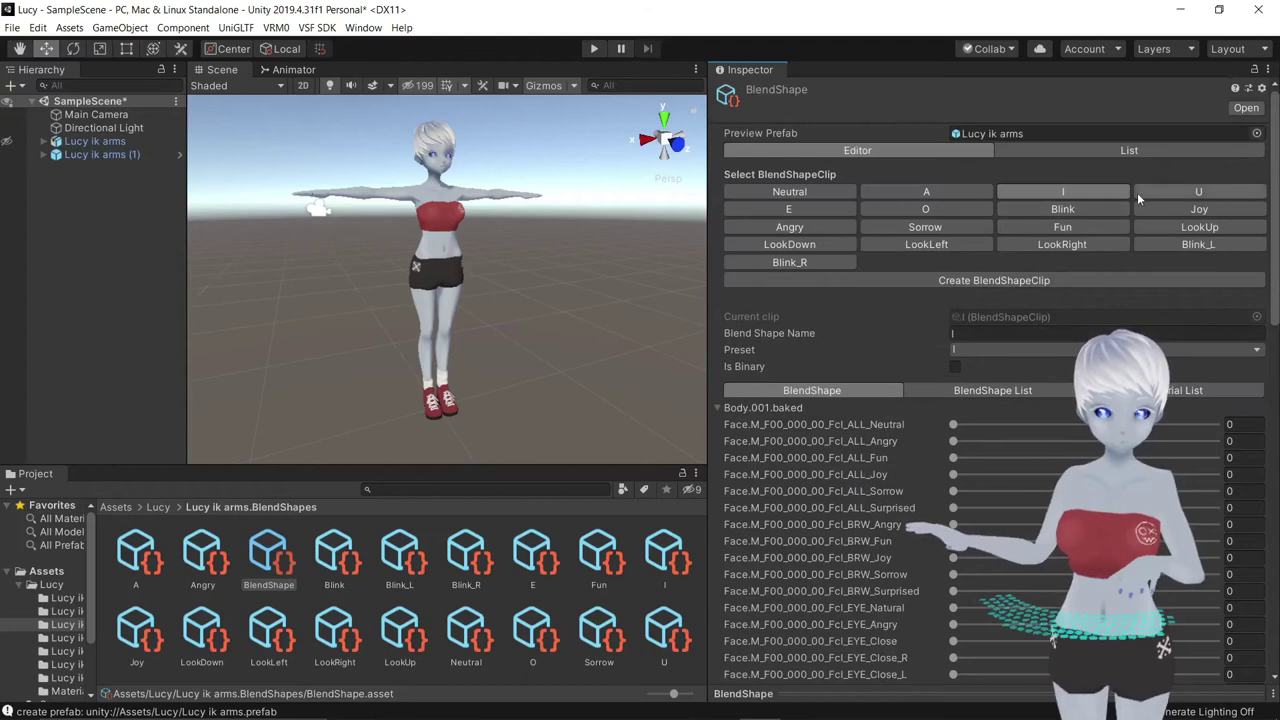
scroll(896, 458, "down", 5)
scroll(896, 458, "up", 5)
scroll(925, 425, "down", 8)
scroll(925, 425, "down", 8)
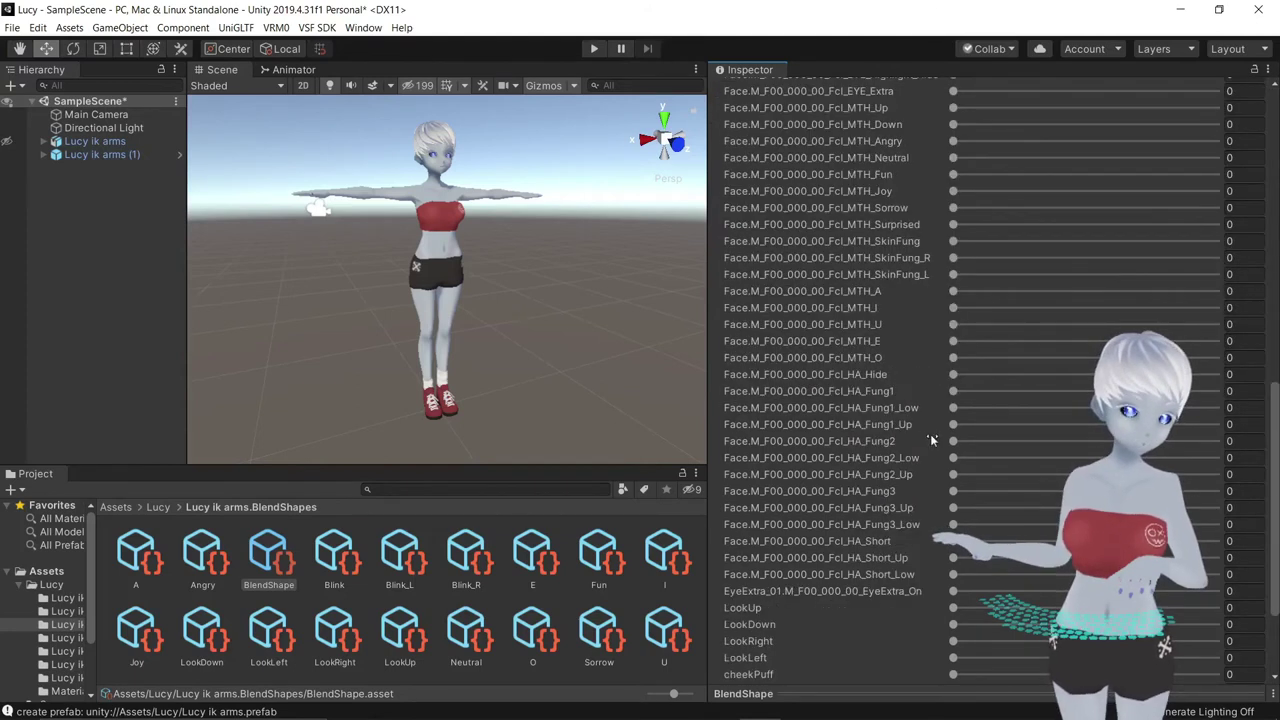
left_click_drag(953, 357, 1270, 358)
scroll(975, 356, "up", 5)
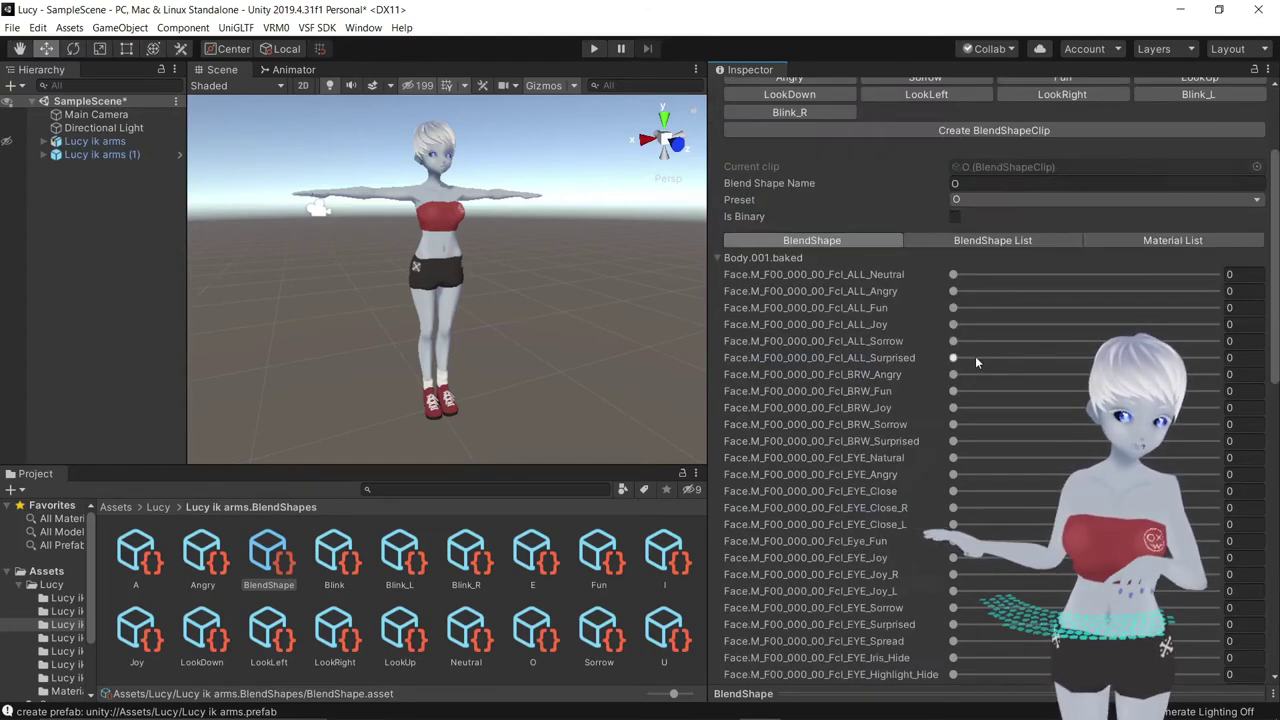
scroll(974, 358, "up", 5)
Step: Inspect the Blink clip's body blend shape sliders, such as EYE_Close
left_click(1033, 213)
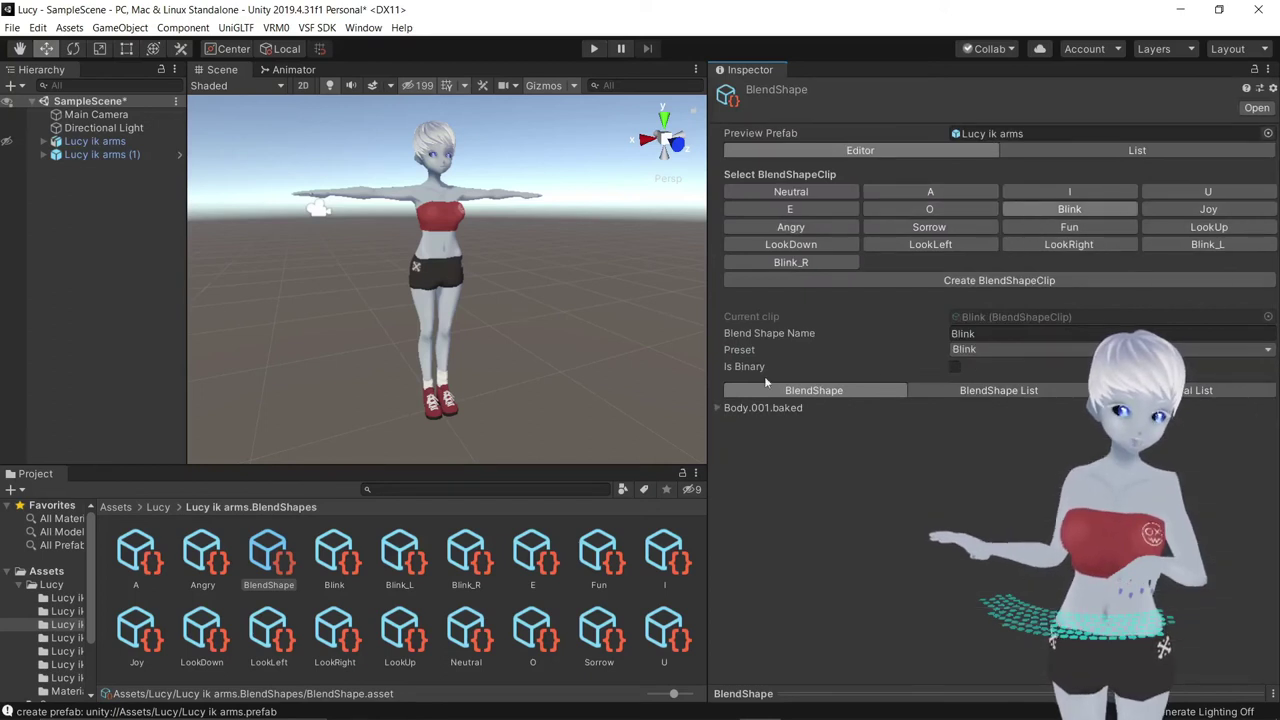
left_click(716, 407)
scroll(891, 462, "down", 5)
scroll(891, 462, "down", 2)
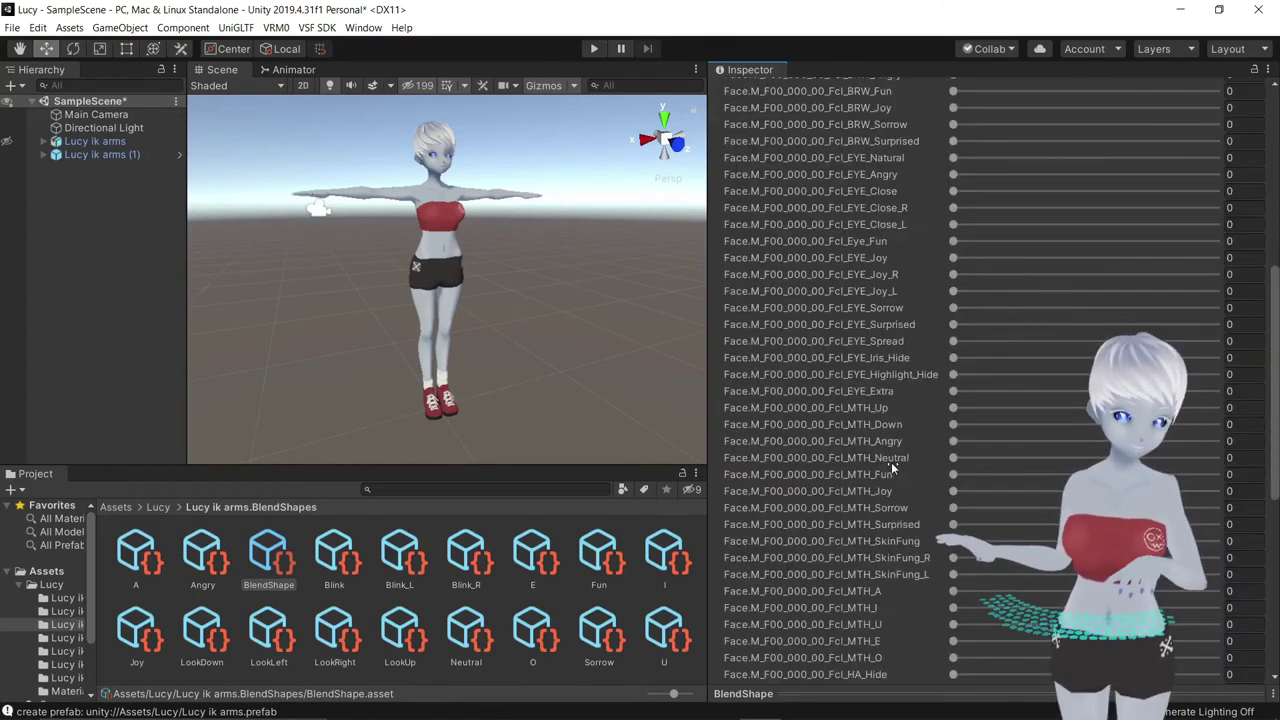
scroll(891, 462, "down", 5)
scroll(891, 462, "down", 3)
scroll(891, 462, "up", 9)
scroll(891, 462, "up", 5)
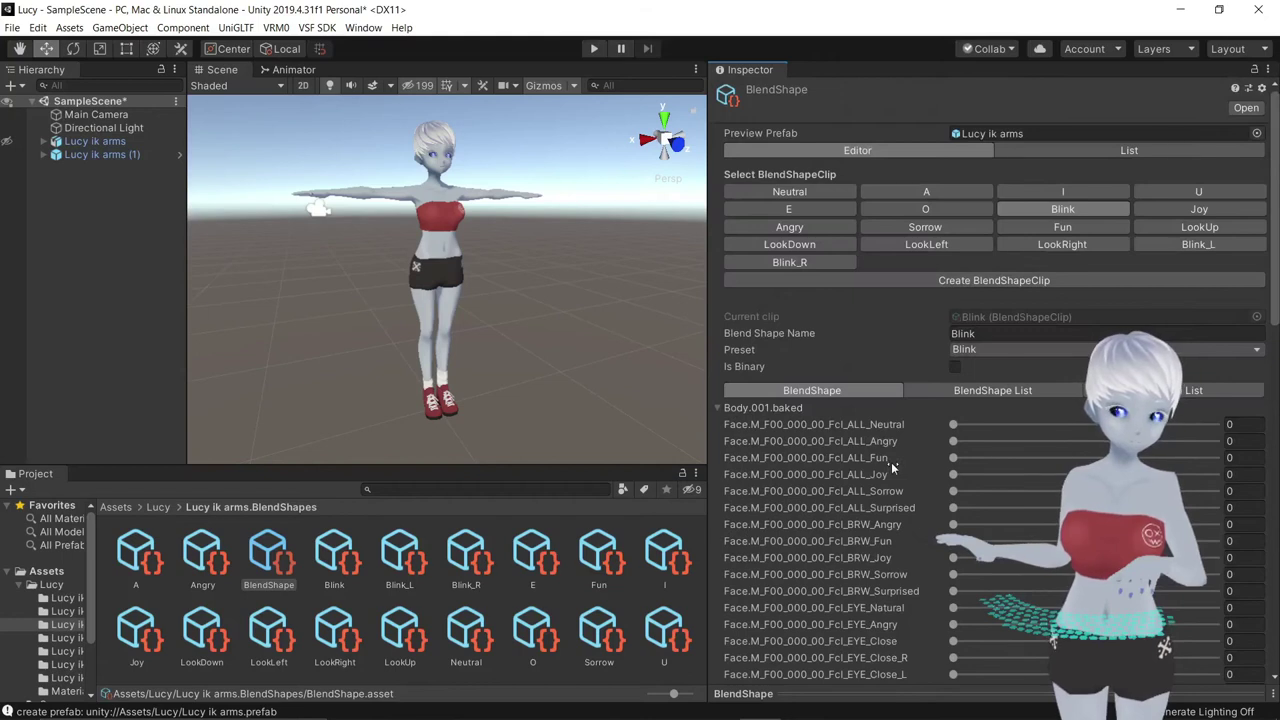
scroll(891, 464, "down", 3)
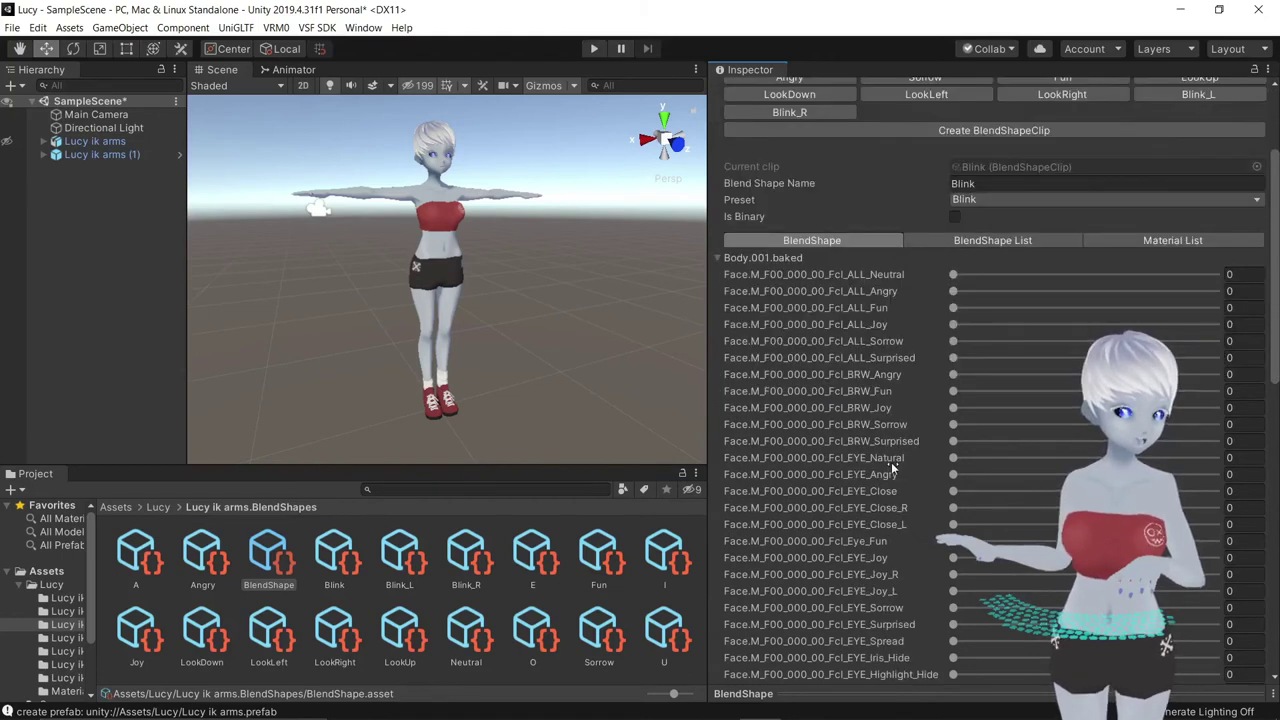
scroll(889, 488, "up", 5)
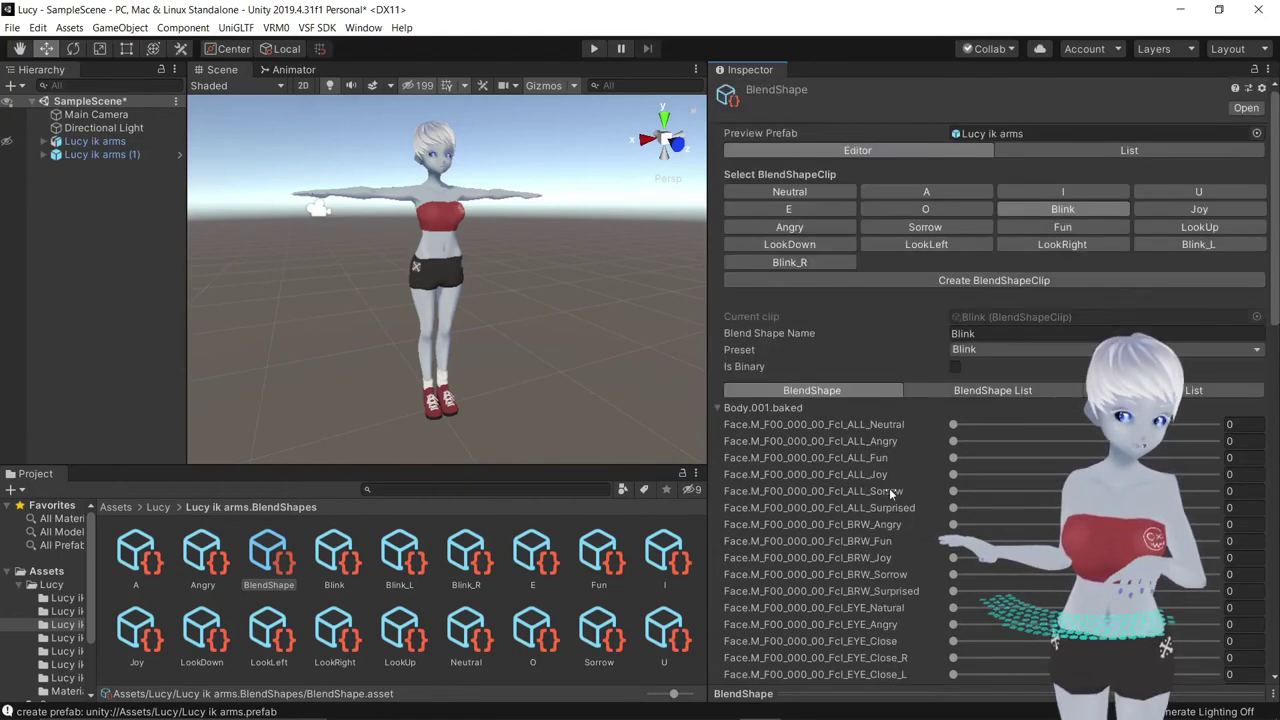
scroll(889, 488, "down", 13)
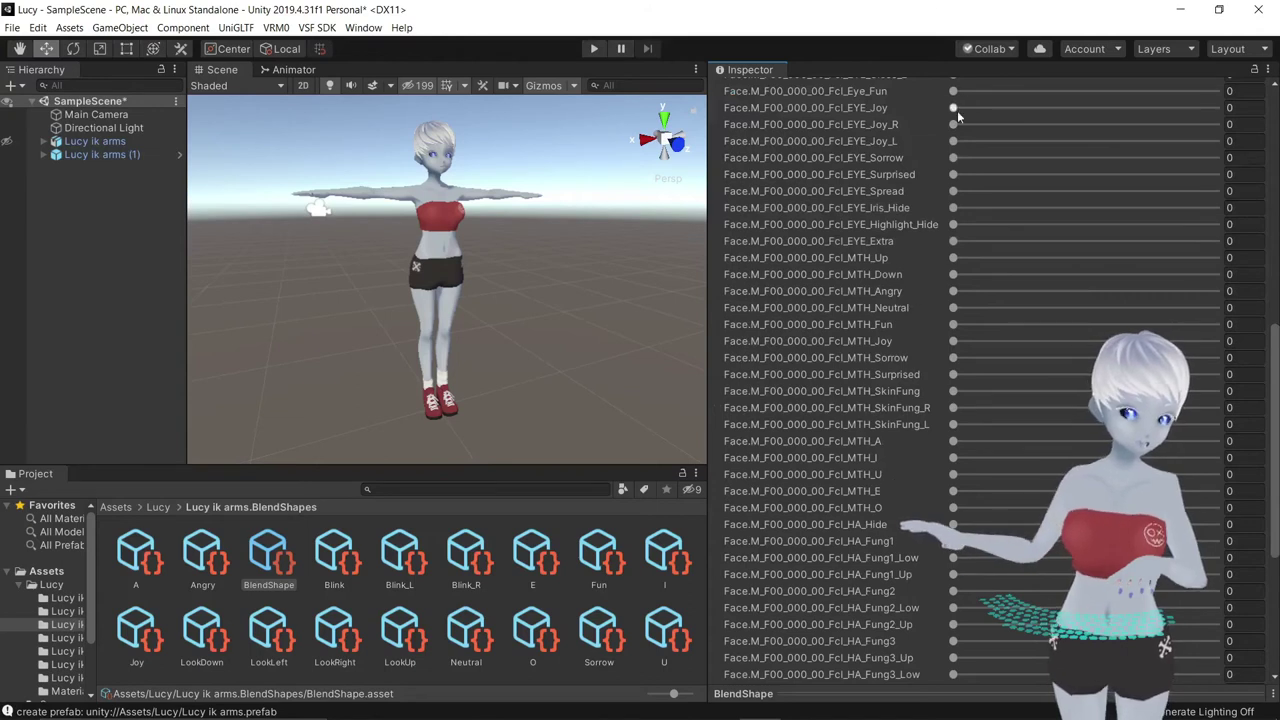
scroll(951, 118, "up", 3)
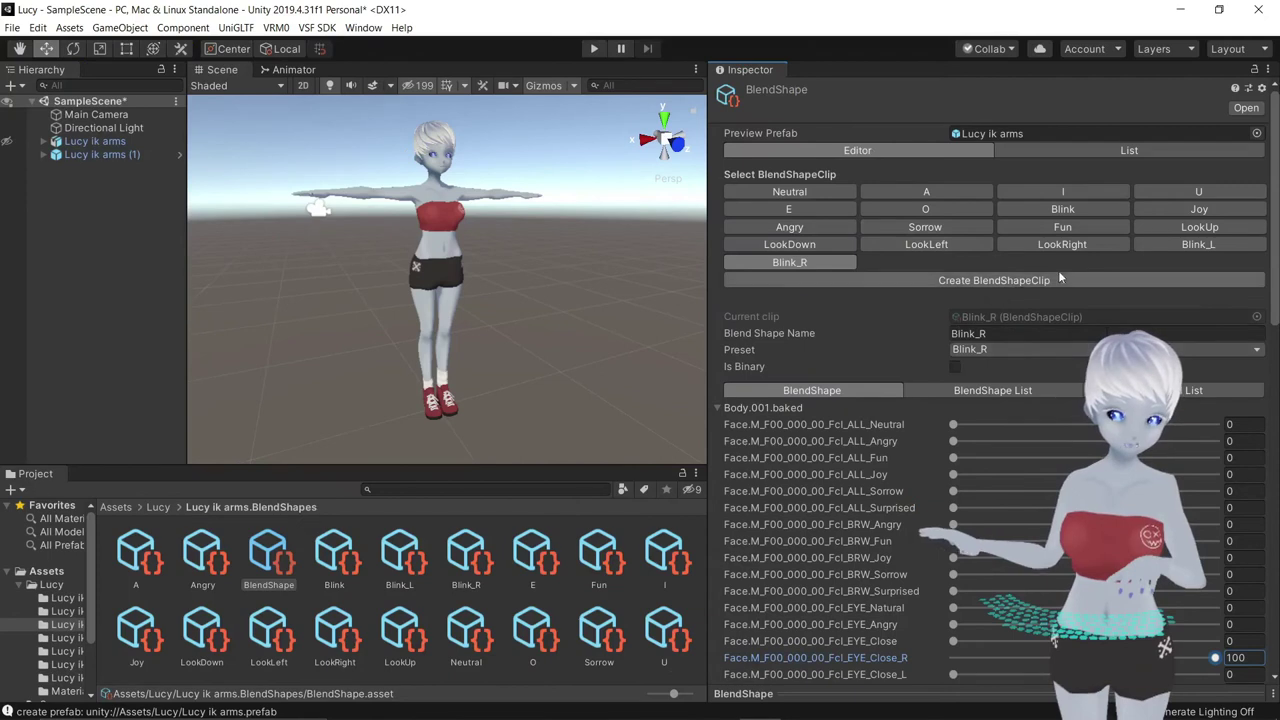
Step: Create a new BlendShape clip named 'Suprised' and expand its blend shape sliders
left_click(912, 281)
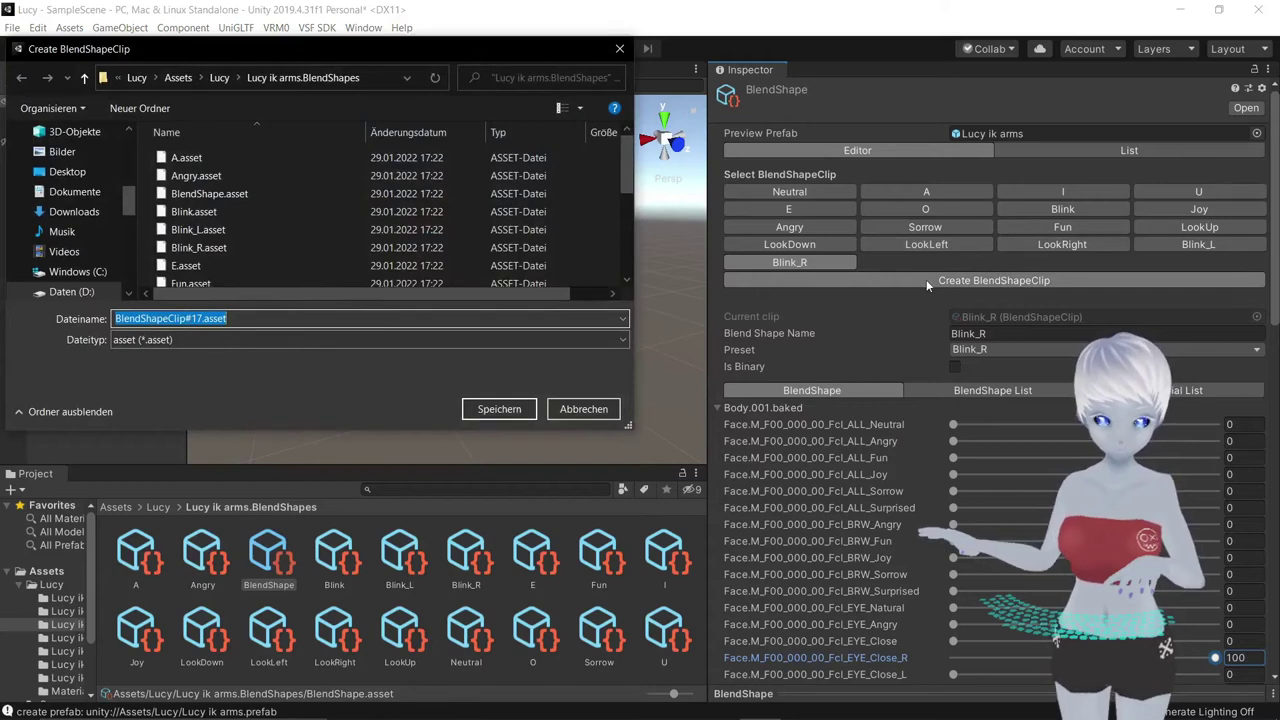
type("Sup")
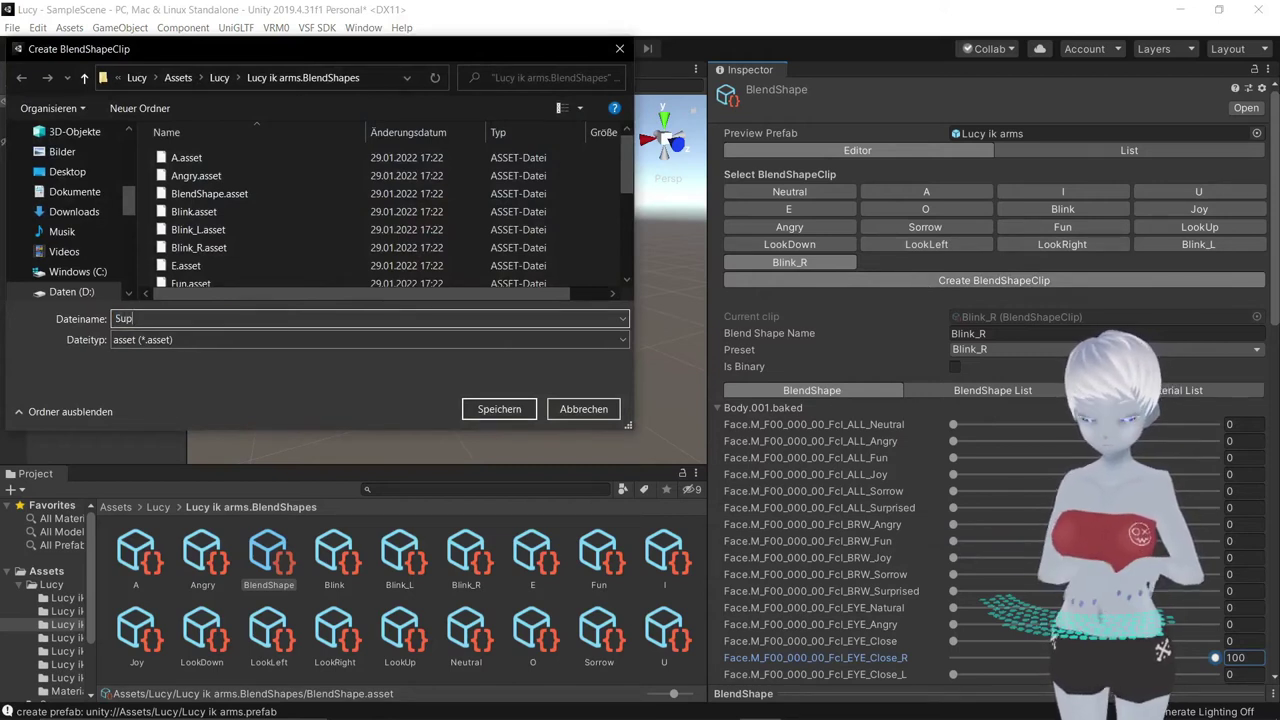
type("ris")
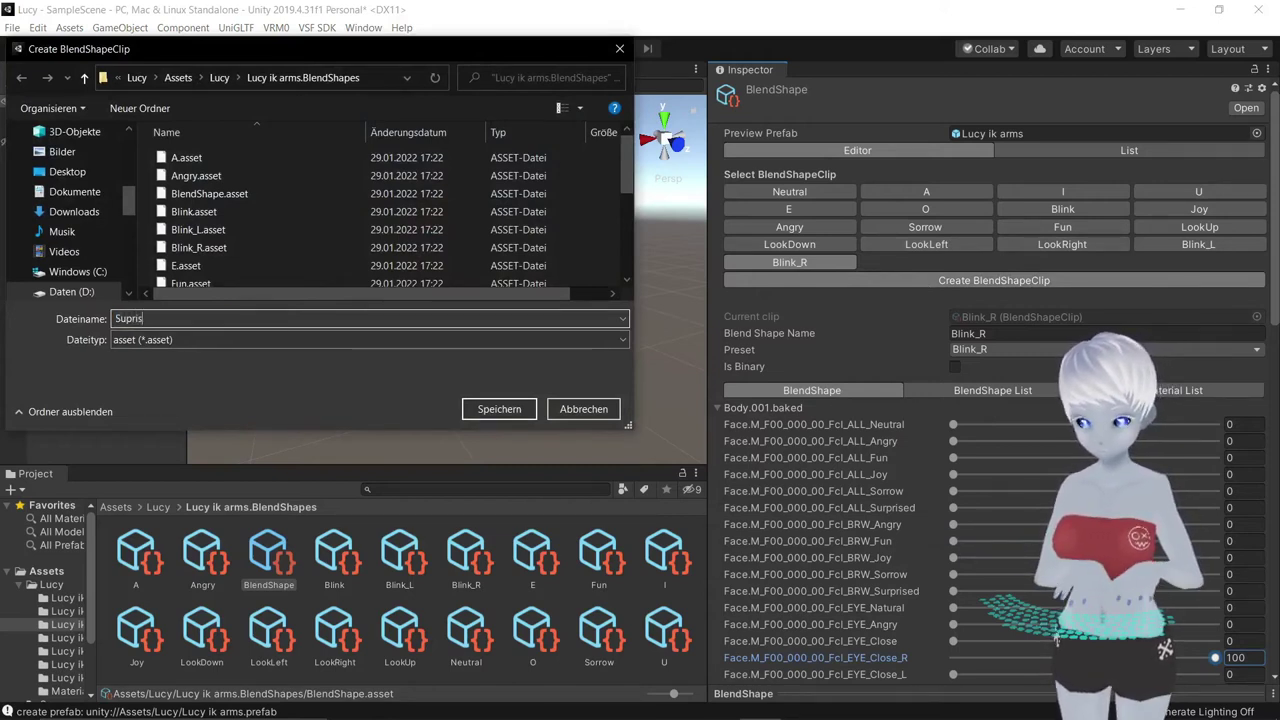
type("ed")
key("Return")
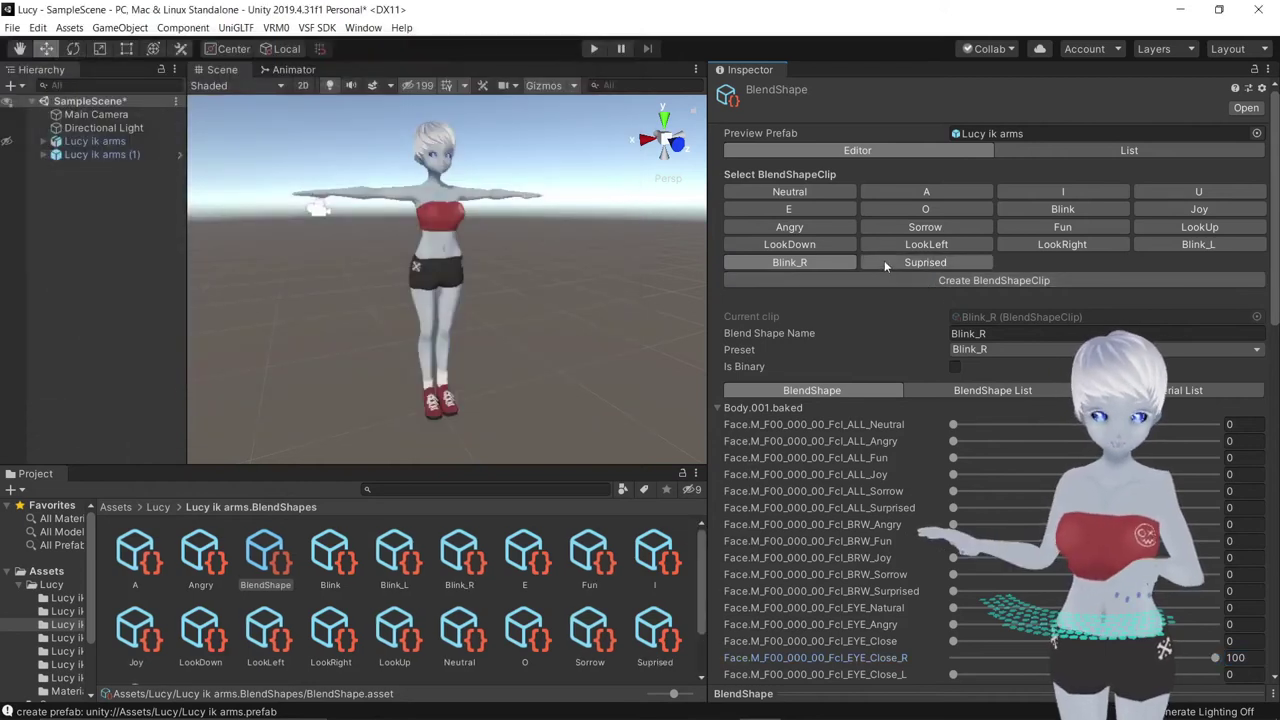
left_click(900, 262)
left_click(720, 407)
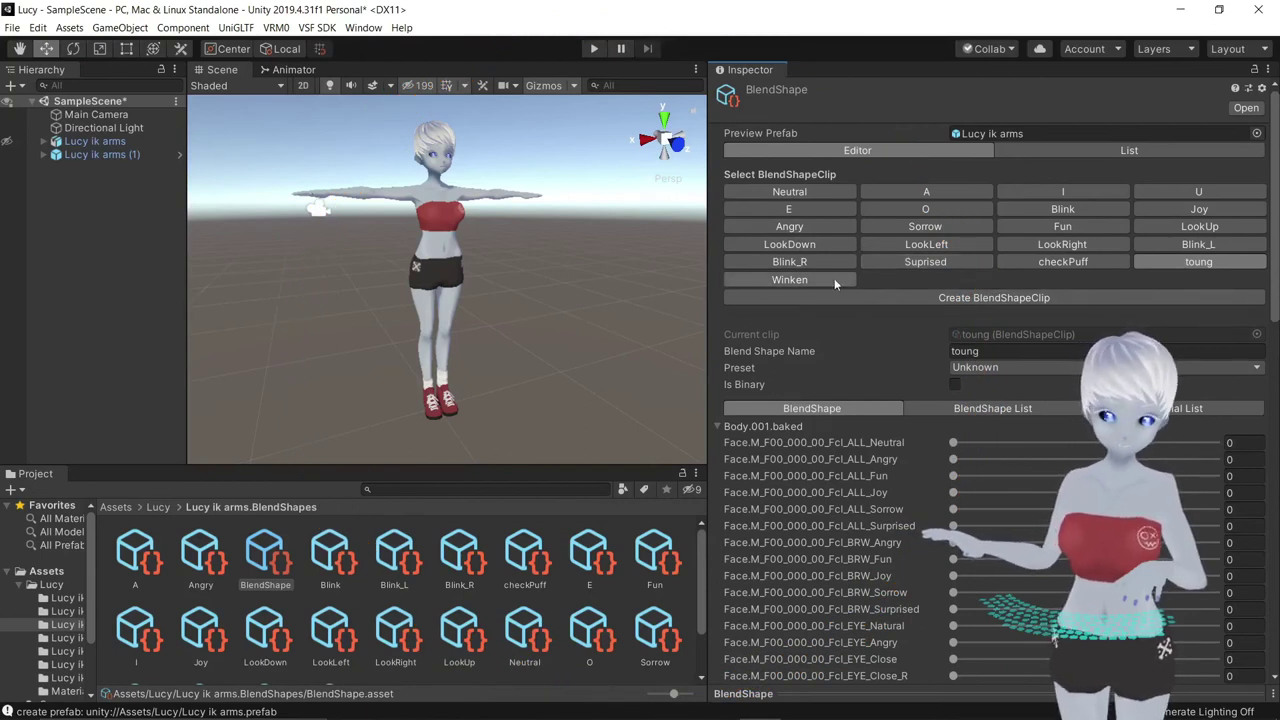
Step: Create another BlendShape clip named 'cube'
left_click(864, 297)
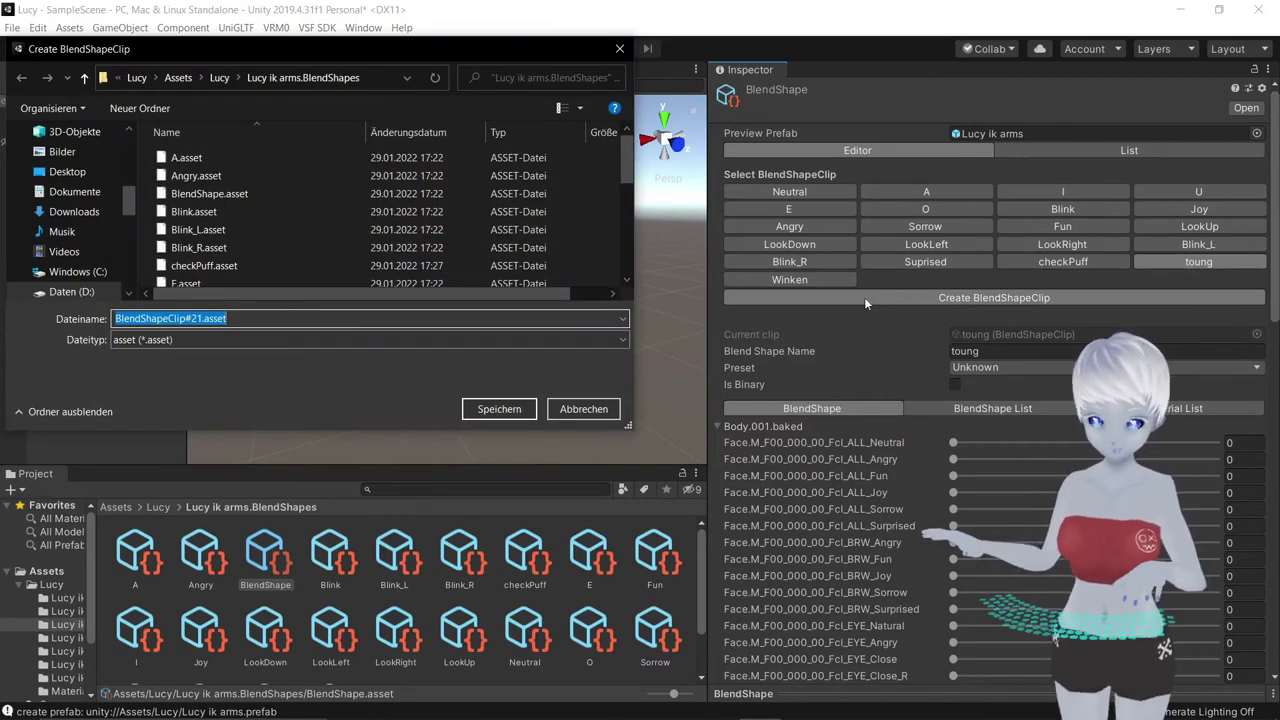
type("cube")
key("Return")
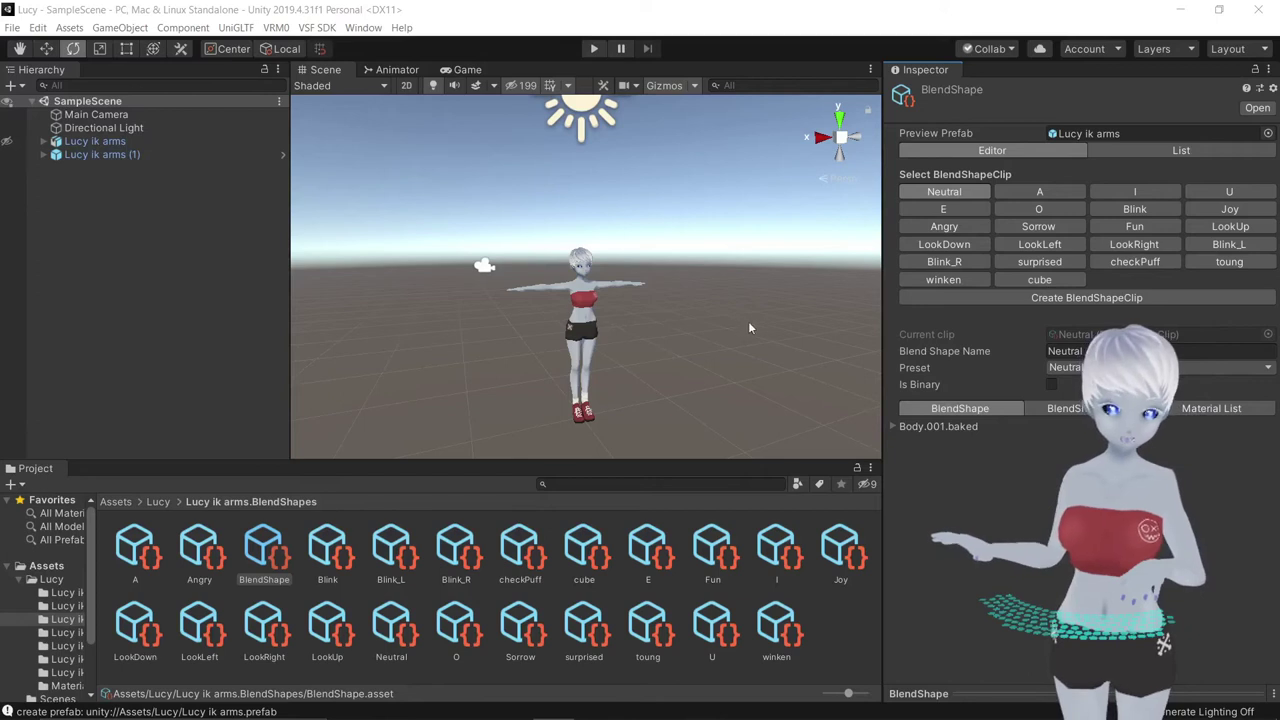
middle_click_drag(748, 328, 757, 320)
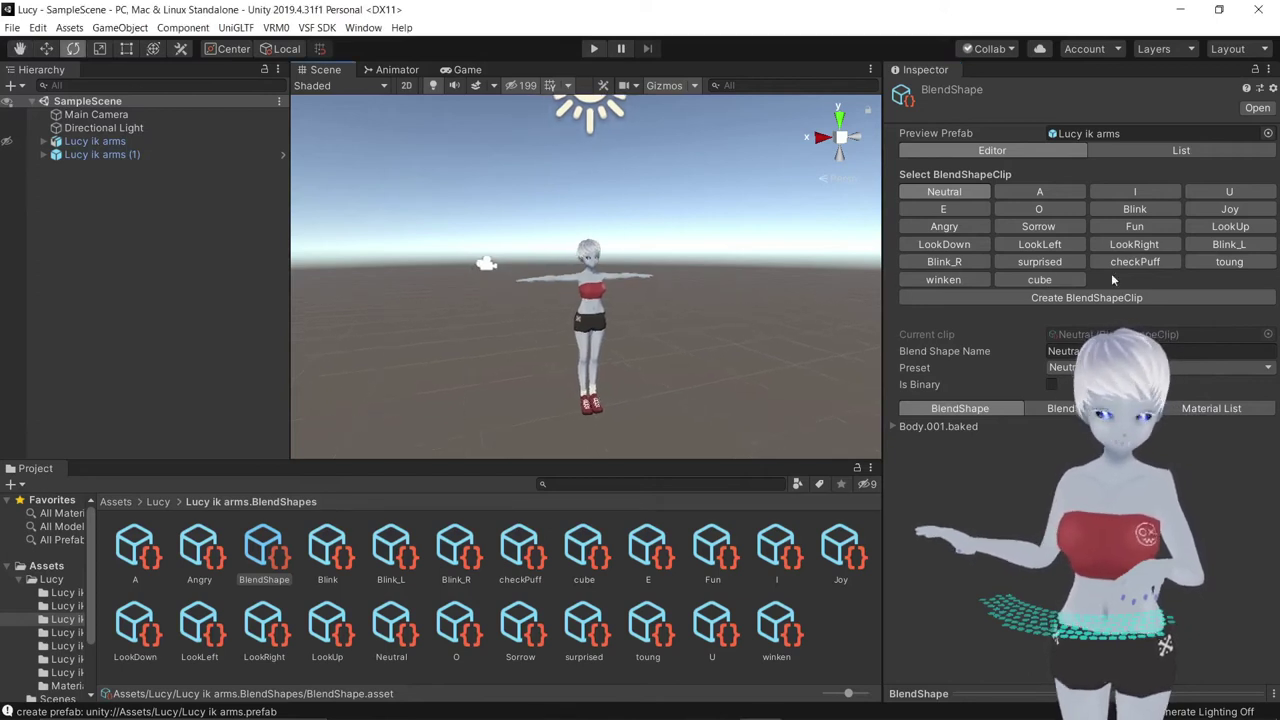
mouse_move(540, 369)
middle_mouse_down()
mouse_move(625, 344)
mouse_move(573, 366)
middle_mouse_up()
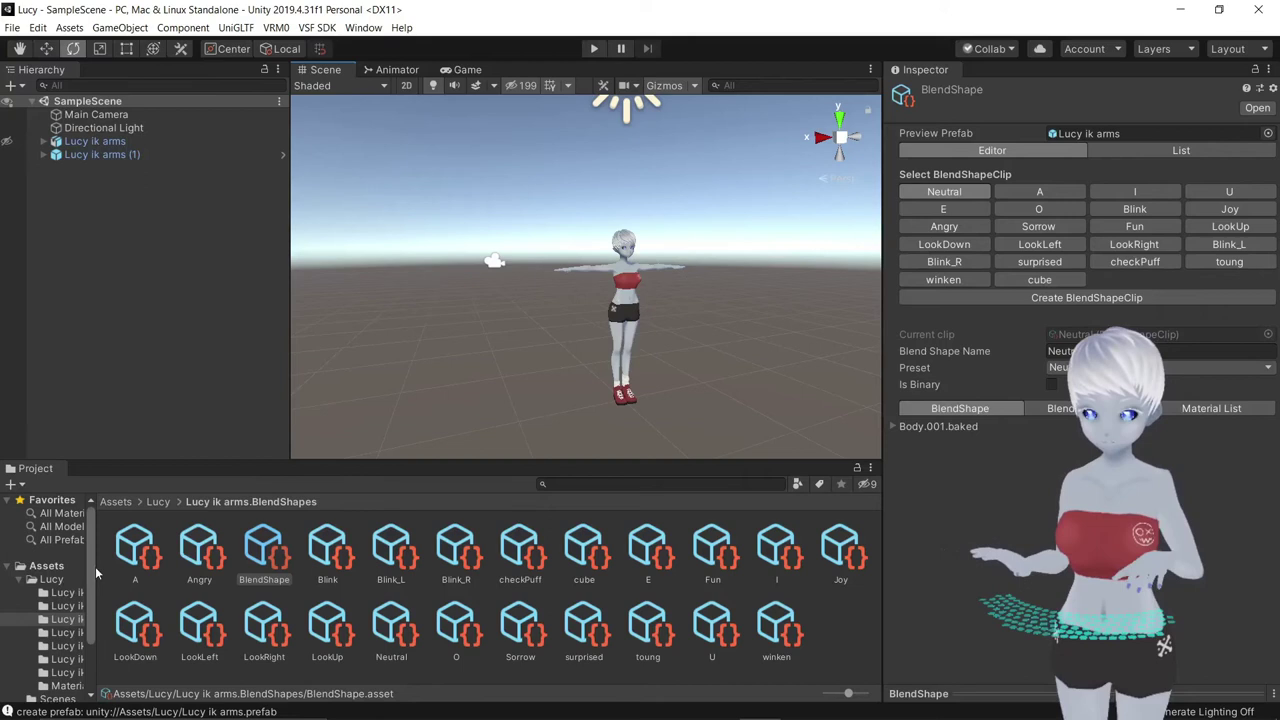
left_click_drag(98, 566, 170, 568)
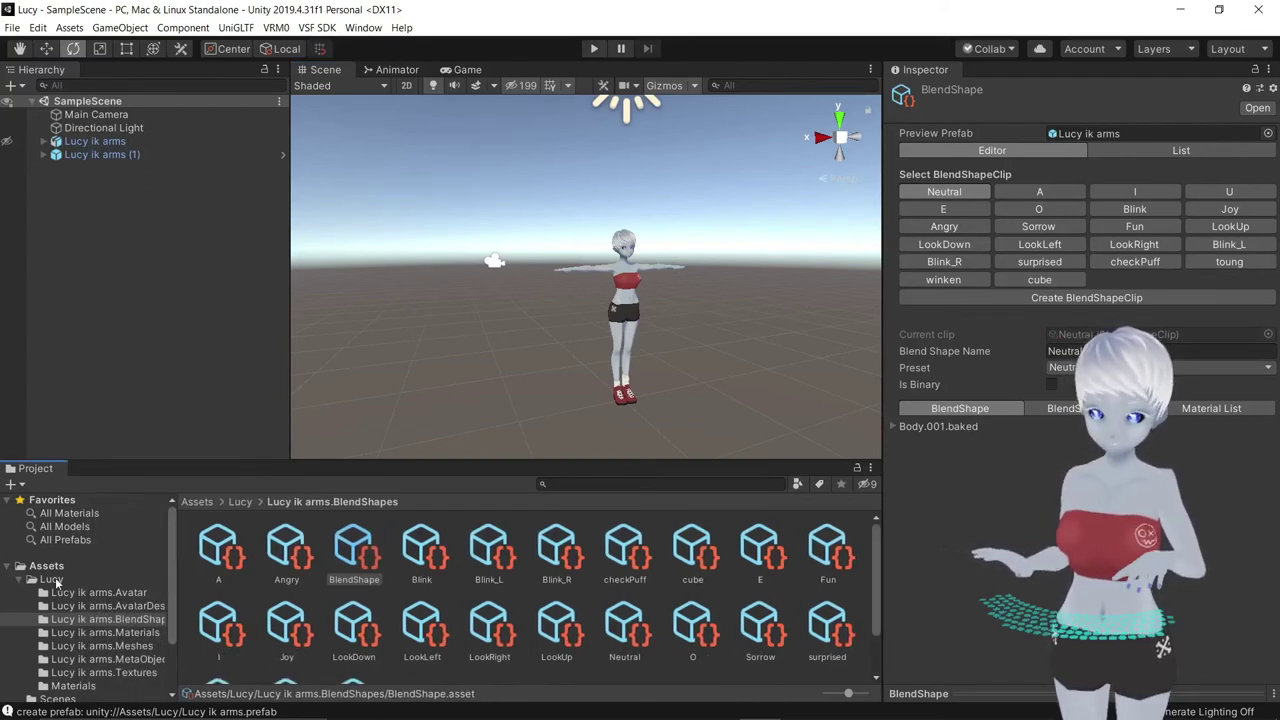
Step: Create a new folder named Animation inside the Lucy folder
left_click(52, 580)
right_click(573, 629)
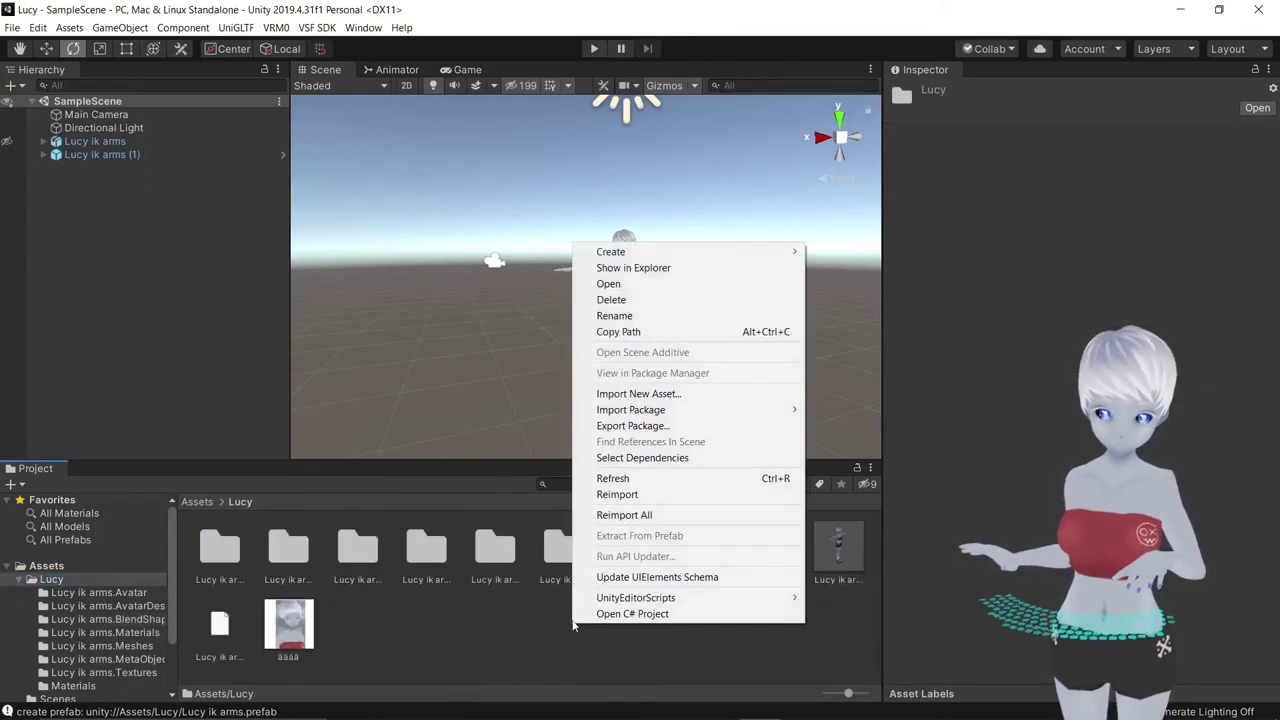
mouse_move(638, 253)
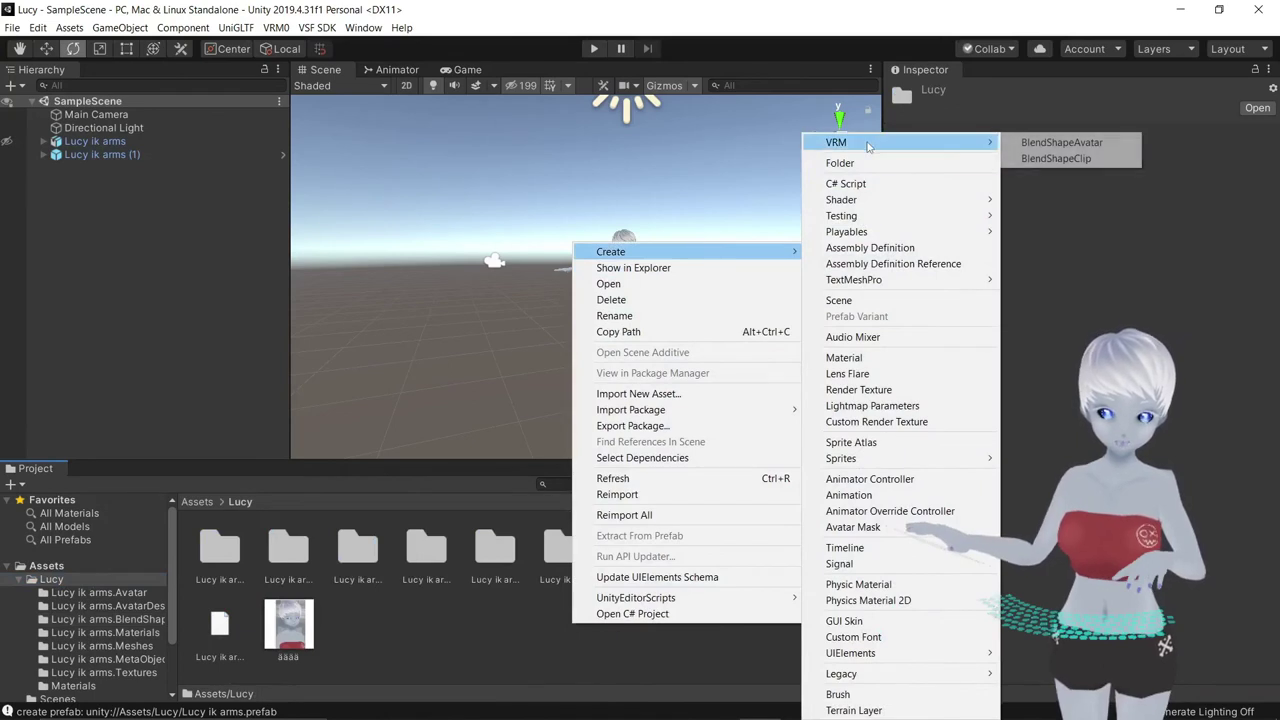
left_click(868, 164)
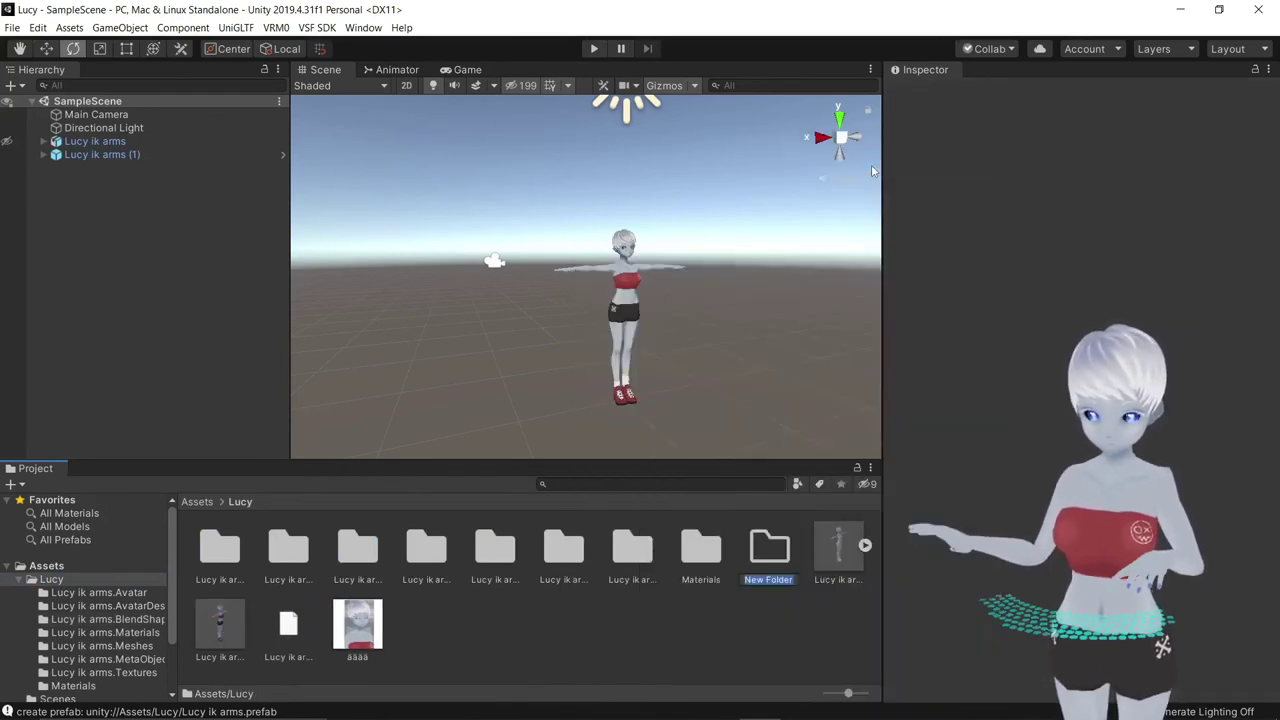
type("nimation")
key("Return")
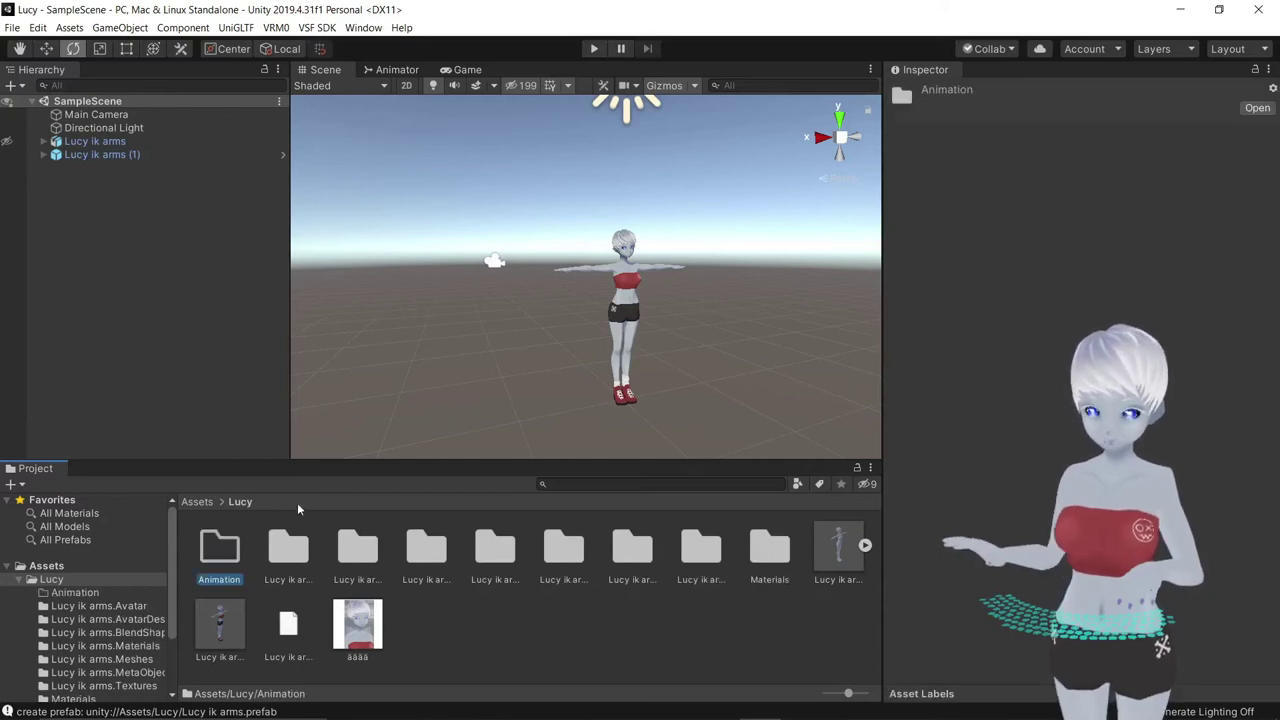
Step: Import Lucy winken.blend from Explorer into the Animation folder
double_click(200, 560)
left_click(406, 708)
mouse_move(690, 221)
left_mouse_down()
mouse_move(735, 225)
mouse_move(302, 634)
left_mouse_up()
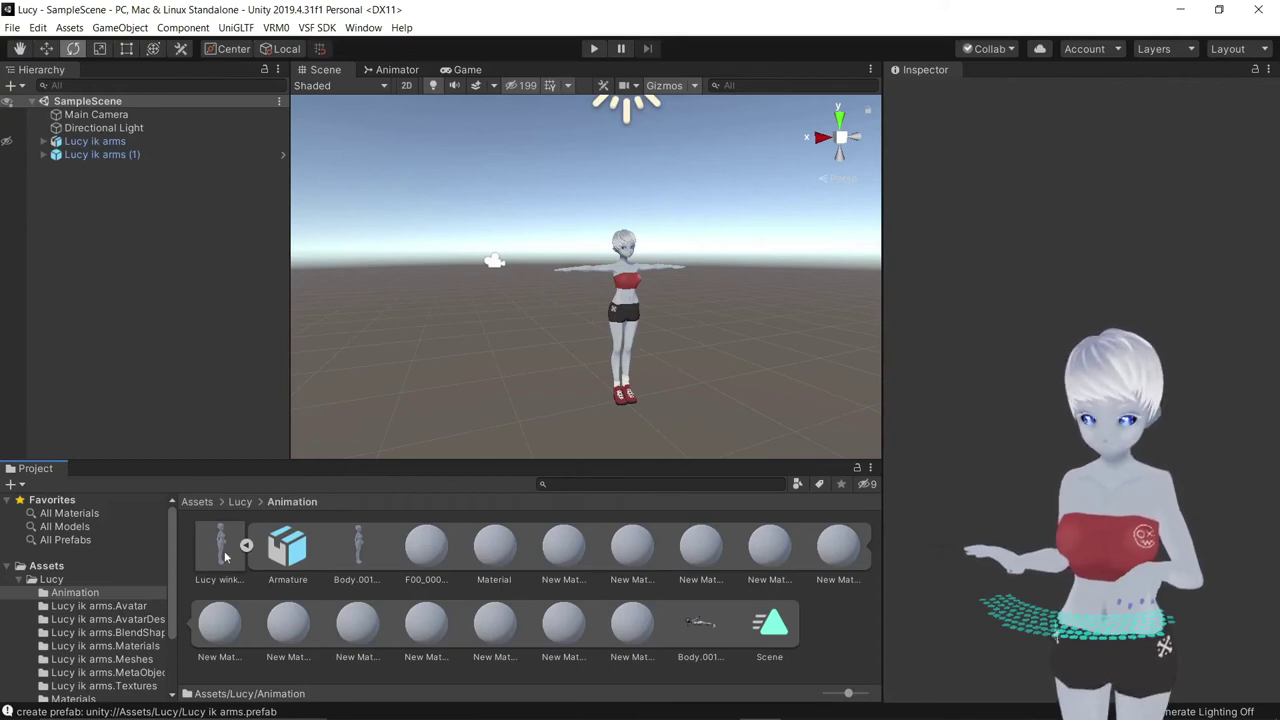
Step: Open Lucy winken in Blender and play the armature's waving animation from the front
double_click(222, 548)
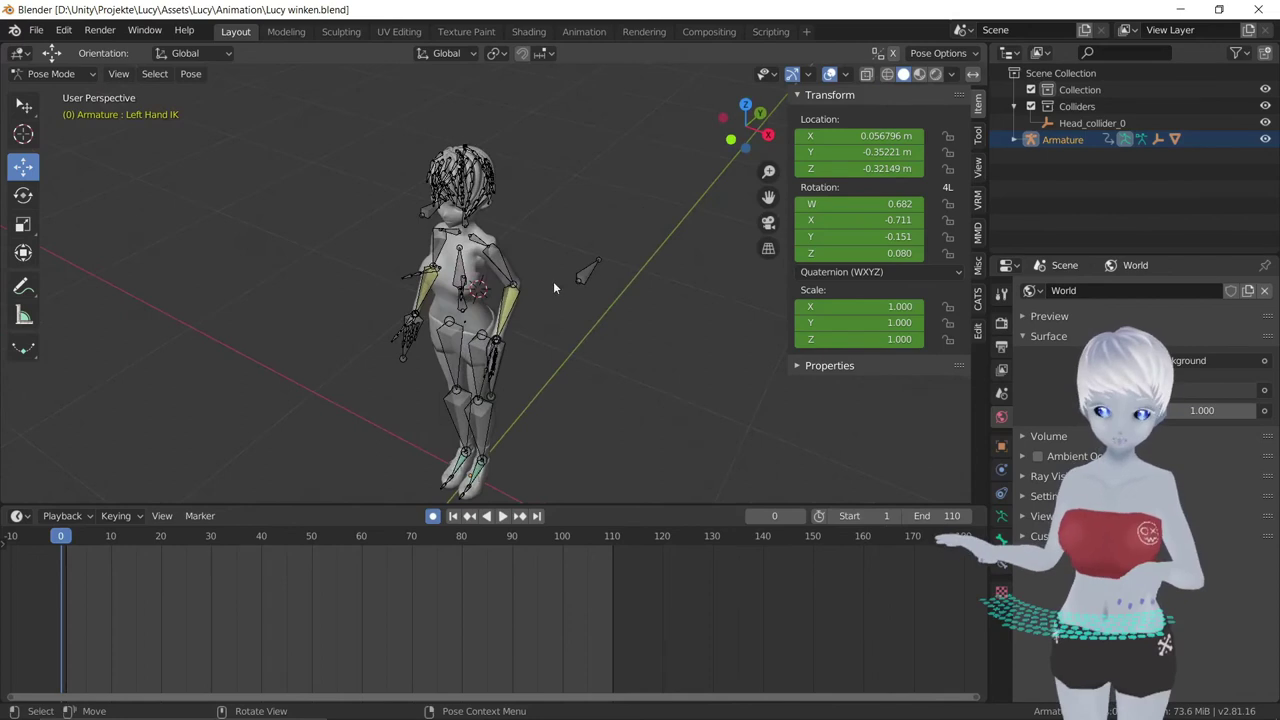
mouse_move(578, 373)
middle_mouse_down()
mouse_move(606, 373)
mouse_move(553, 395)
middle_mouse_up()
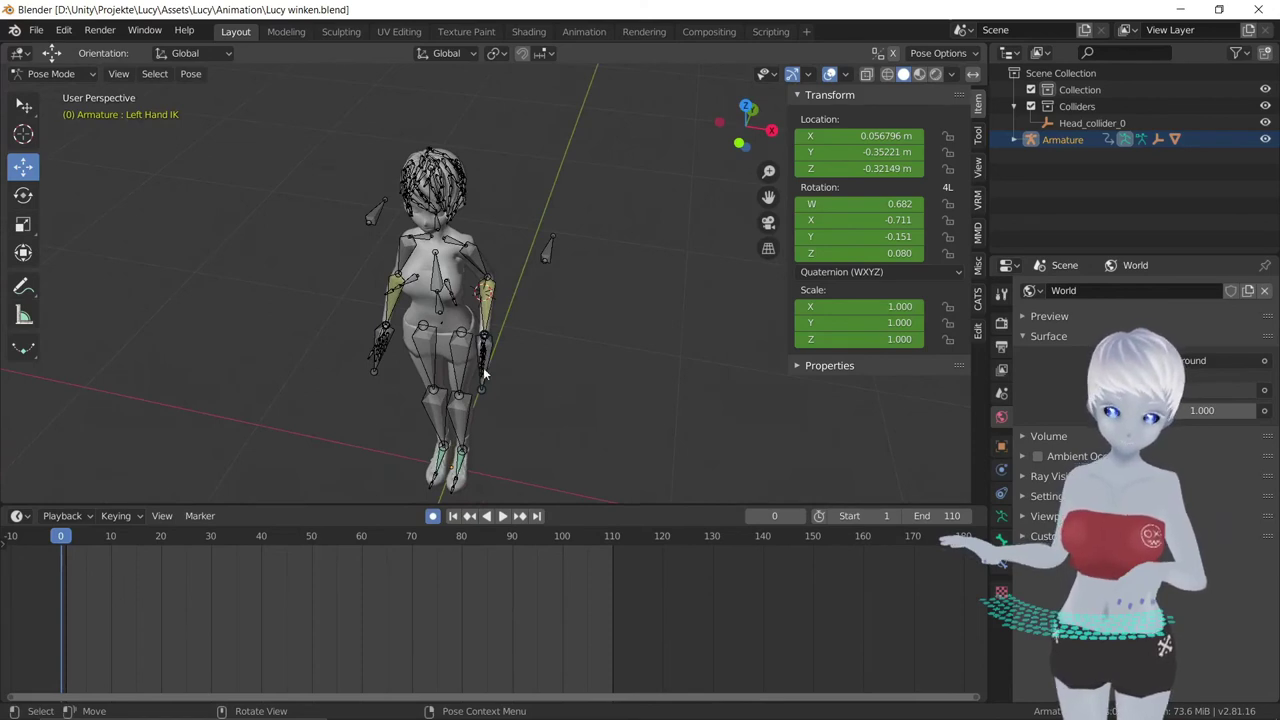
key("space")
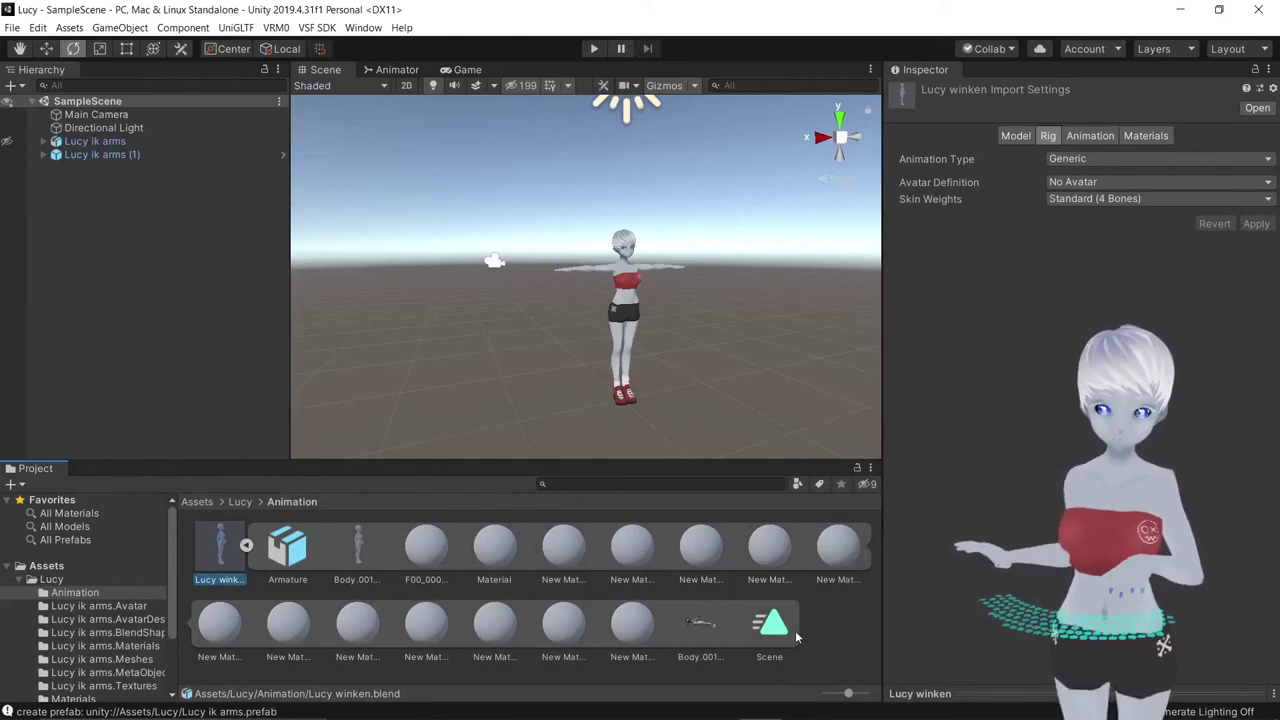
Step: Set Lucy winken's rig to Humanoid with avatar definition Copy From Other Avatar
left_click(245, 546)
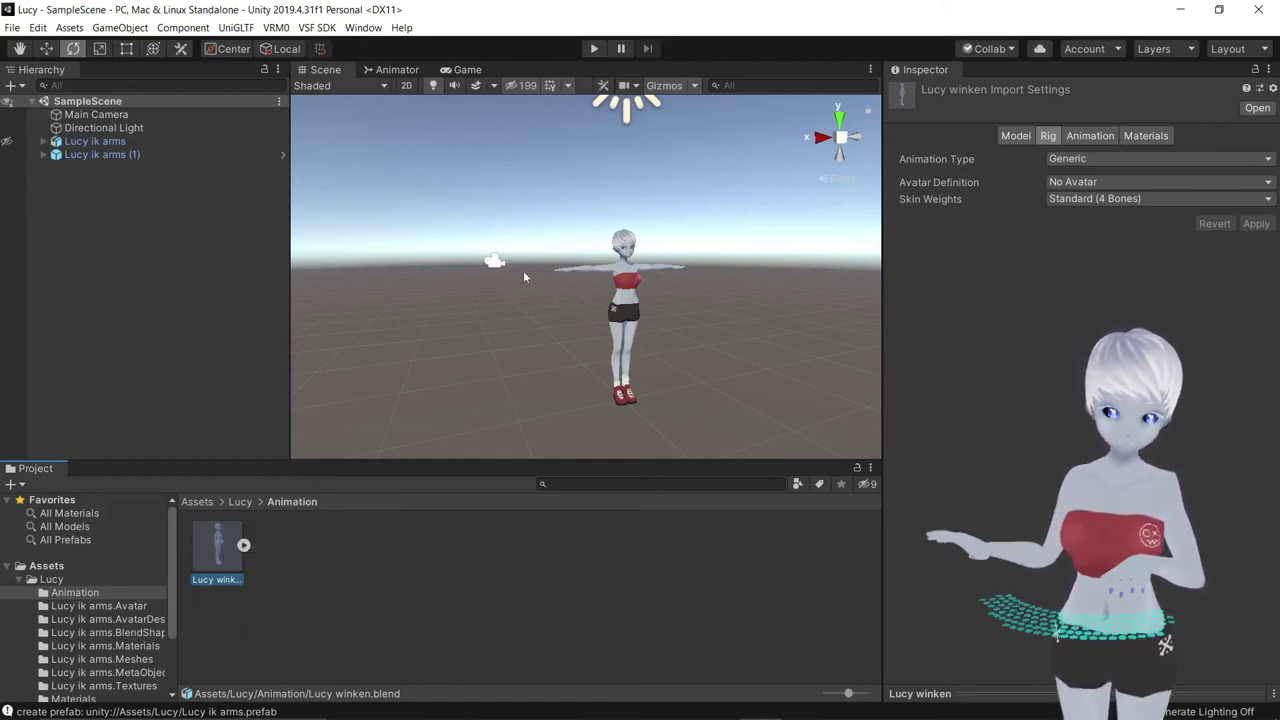
left_click(1182, 159)
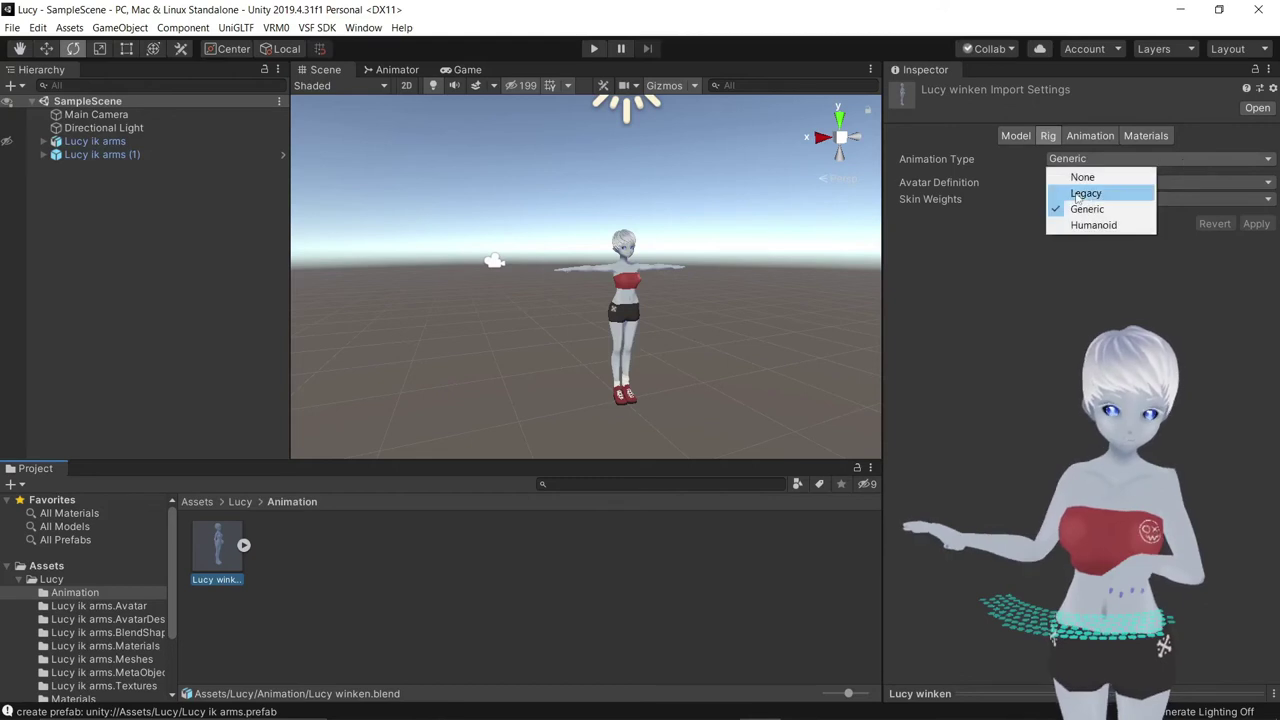
left_click(1087, 225)
left_click(1063, 182)
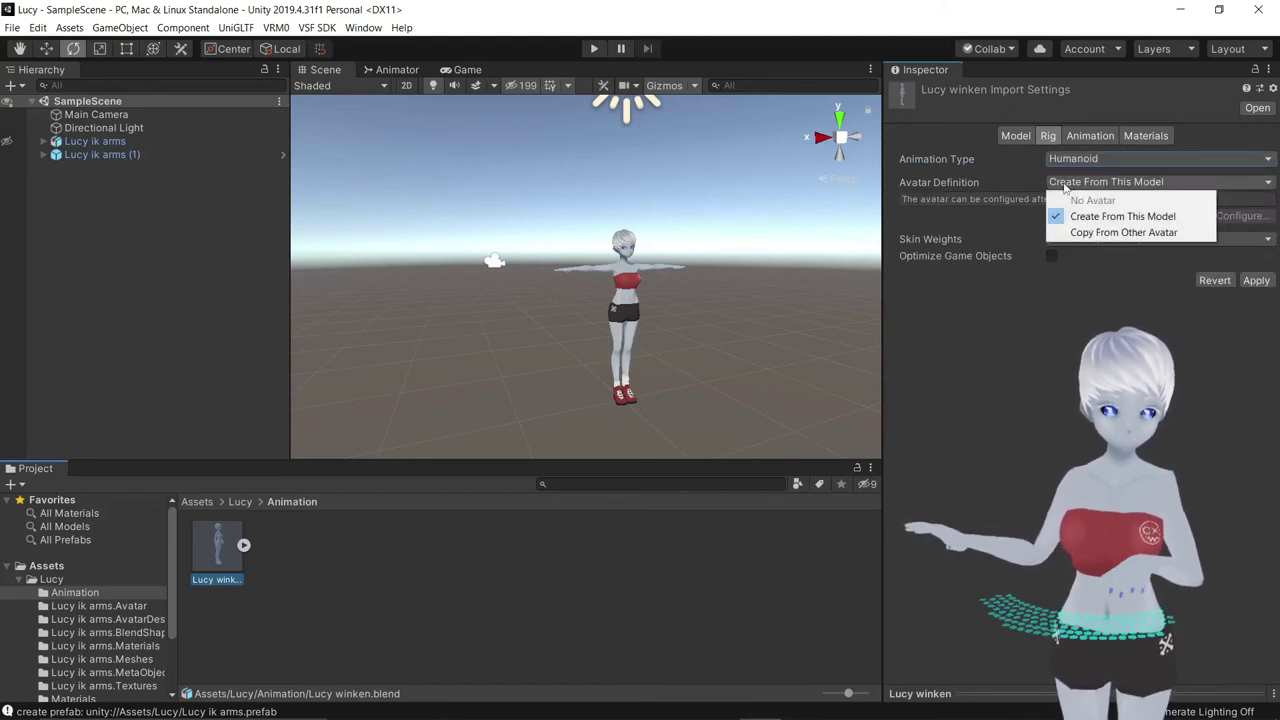
left_click(1104, 233)
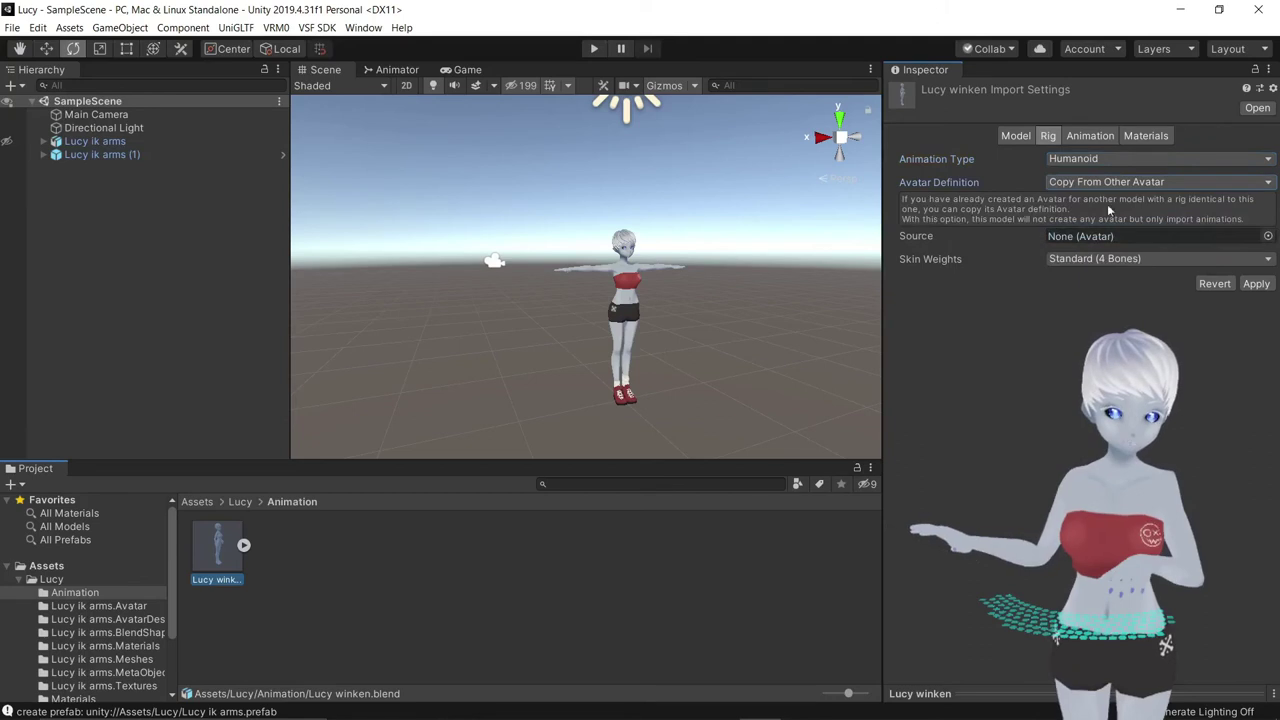
Step: Use Lucy ik armsAvatar as the avatar source and apply the rig settings
left_click(64, 579)
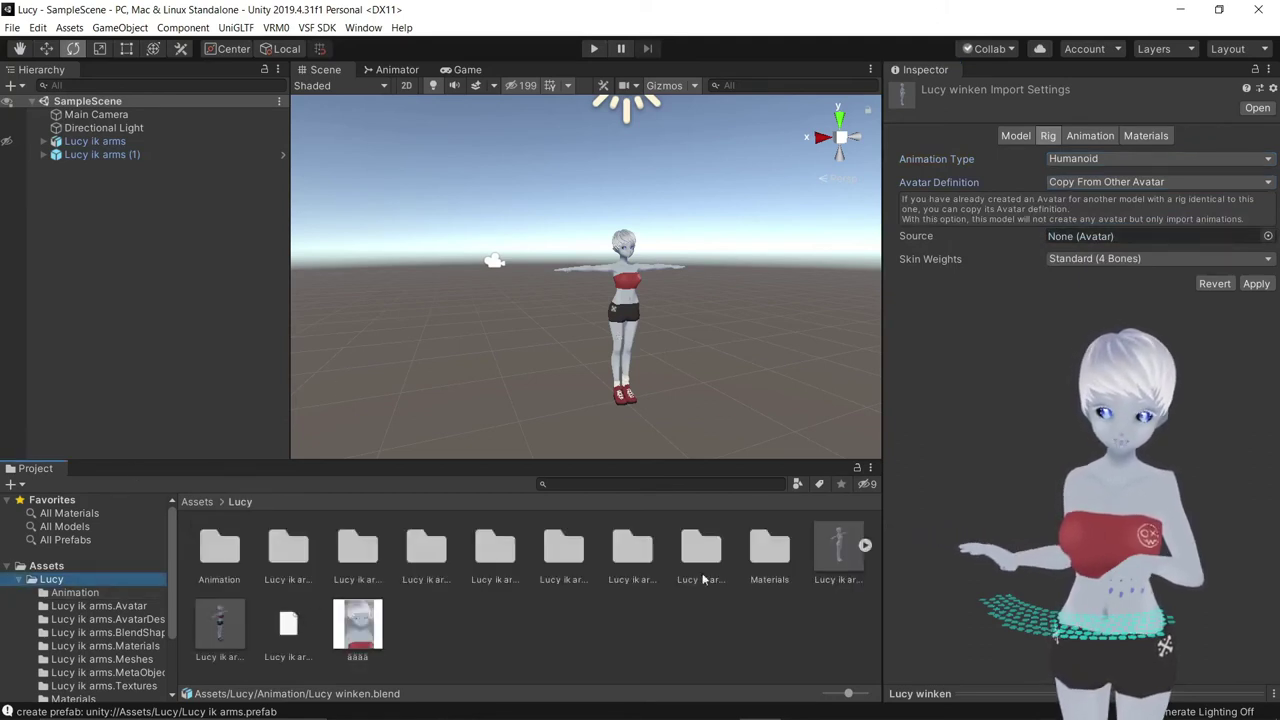
left_click(864, 545)
scroll(650, 585, "down", 1)
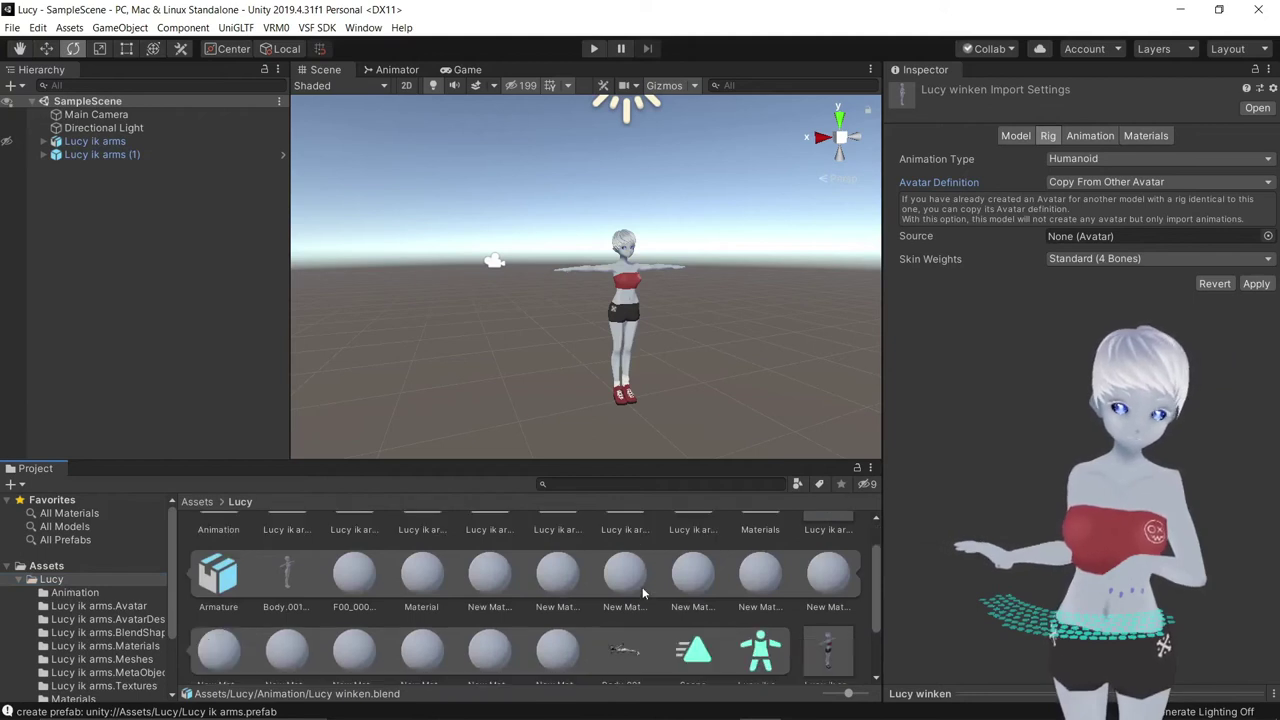
scroll(642, 587, "down", 1)
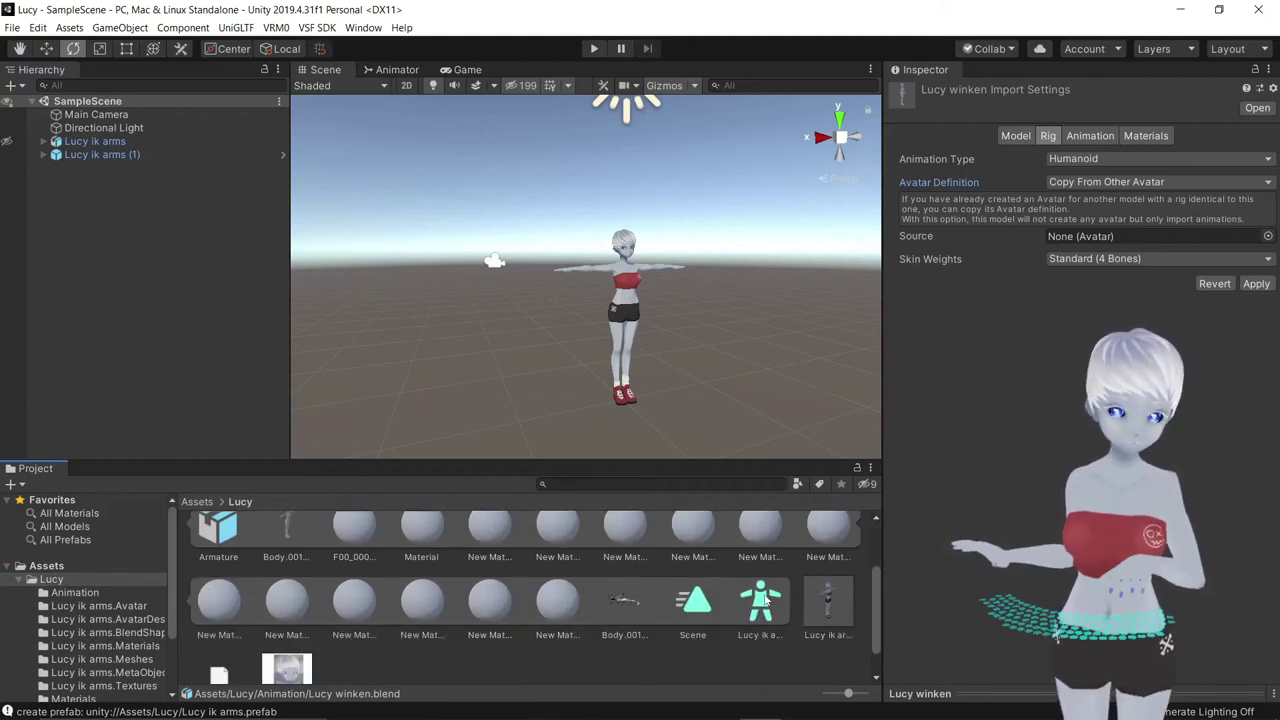
left_click_drag(776, 607, 1099, 236)
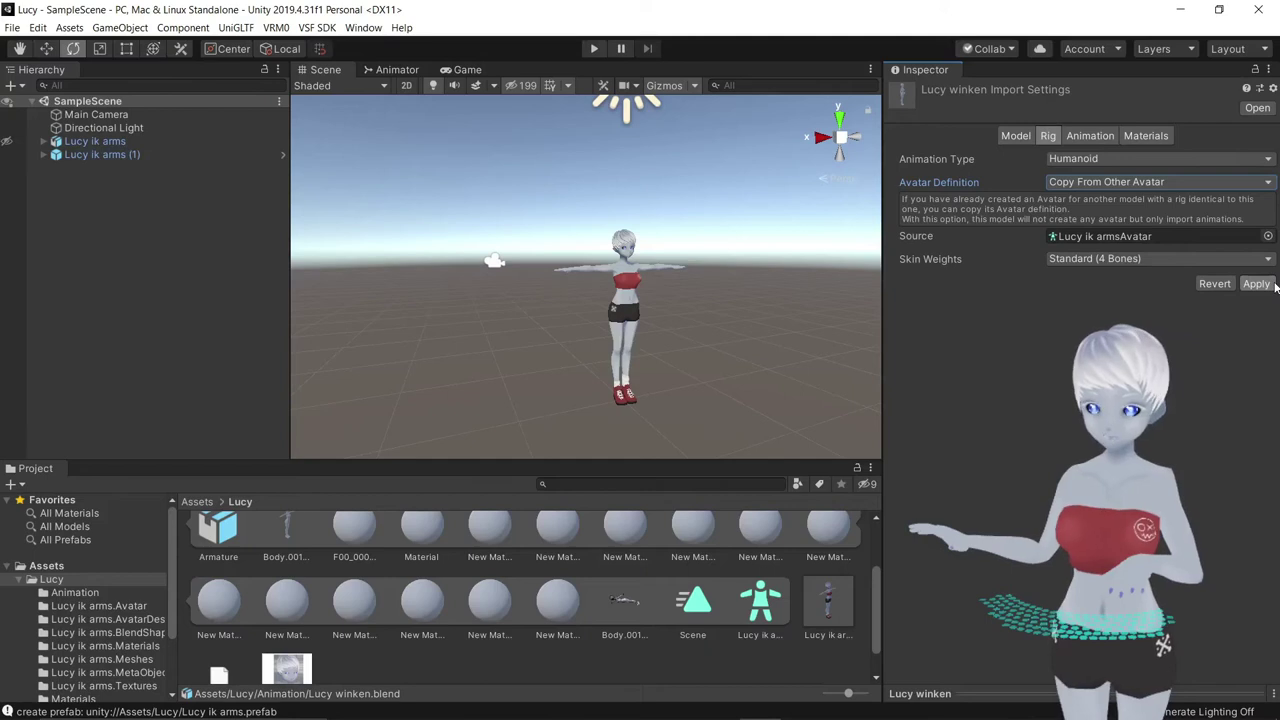
left_click(1274, 286)
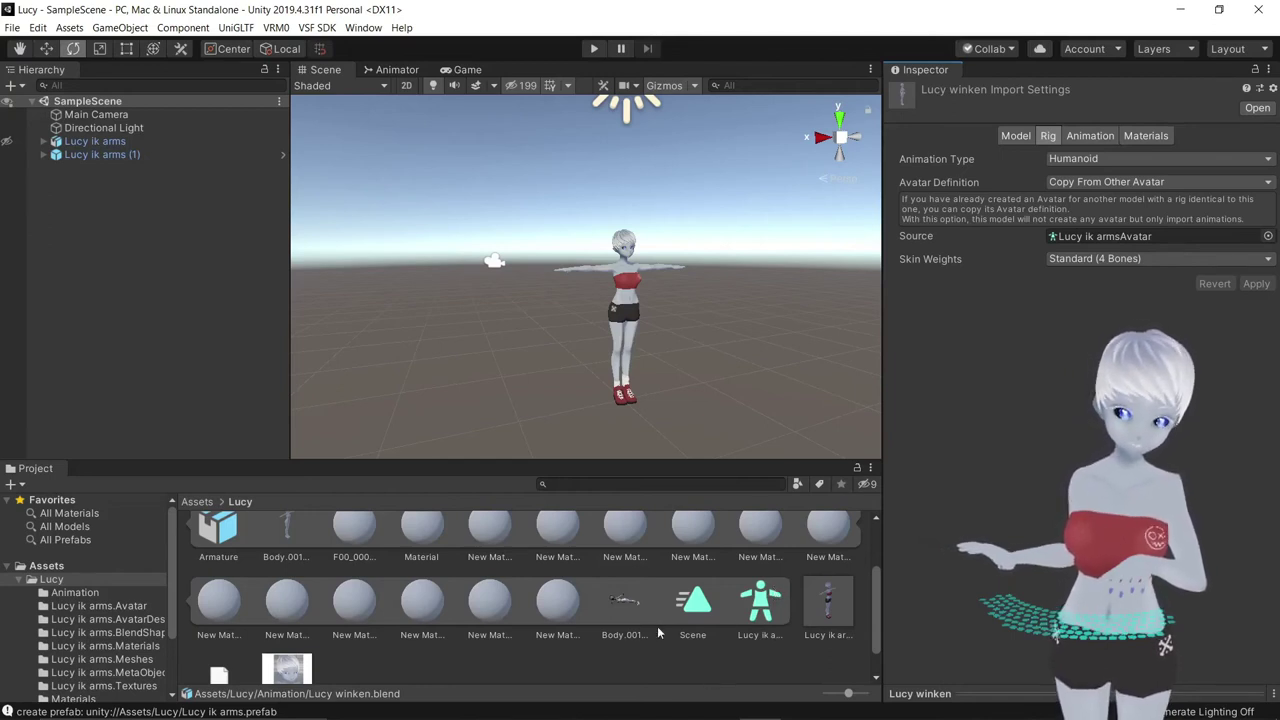
scroll(773, 592, "up", 3)
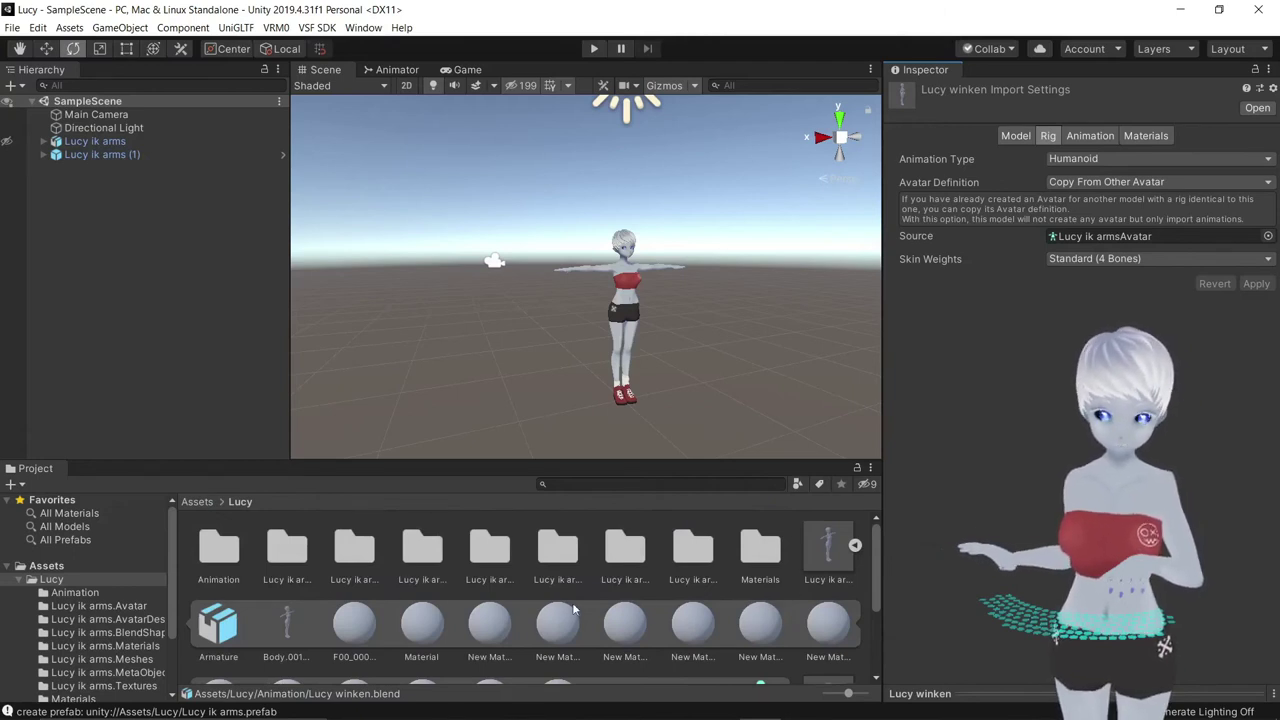
left_click(855, 545)
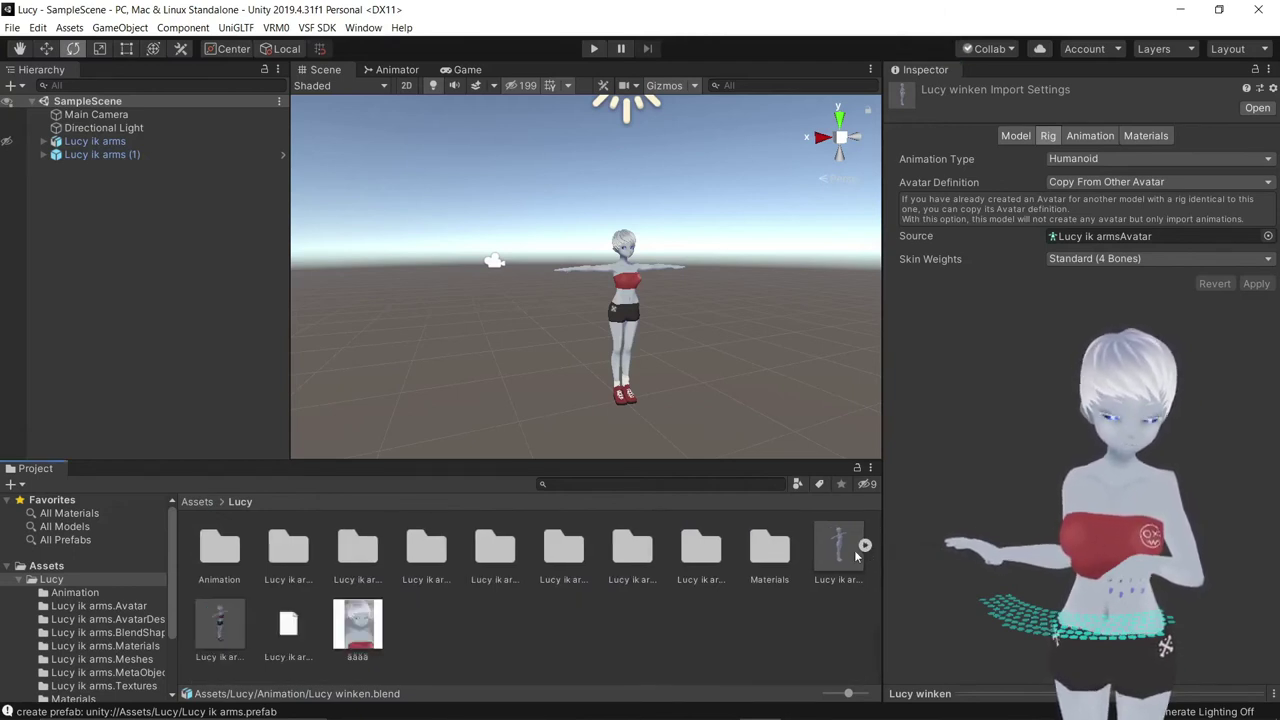
Step: Select the Lucy ik arms (1) character in the scene
double_click(220, 546)
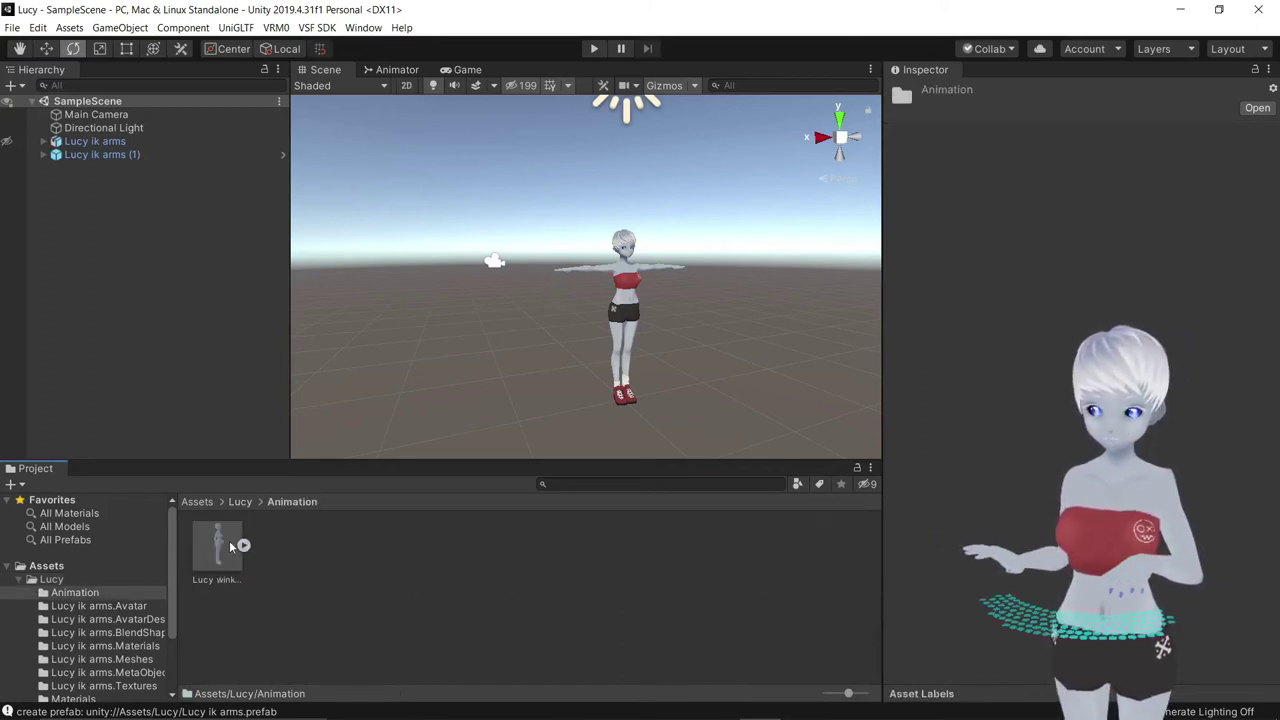
left_click(297, 568)
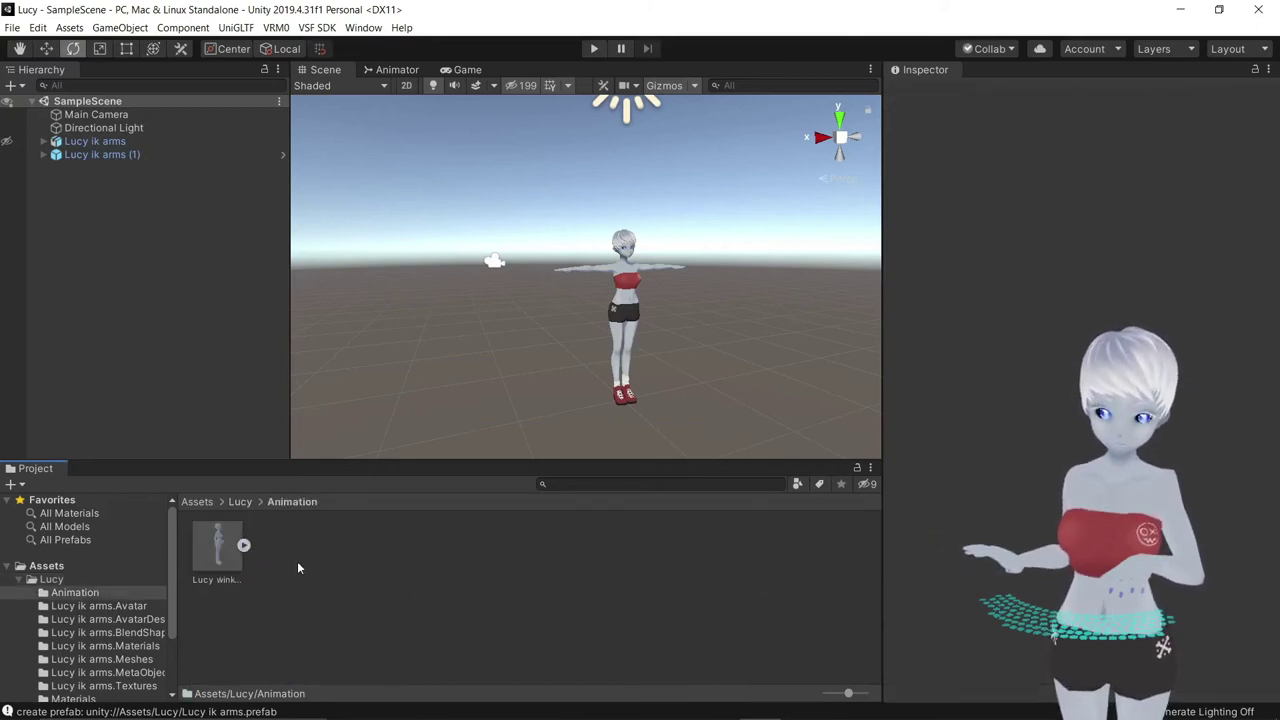
left_click(616, 306)
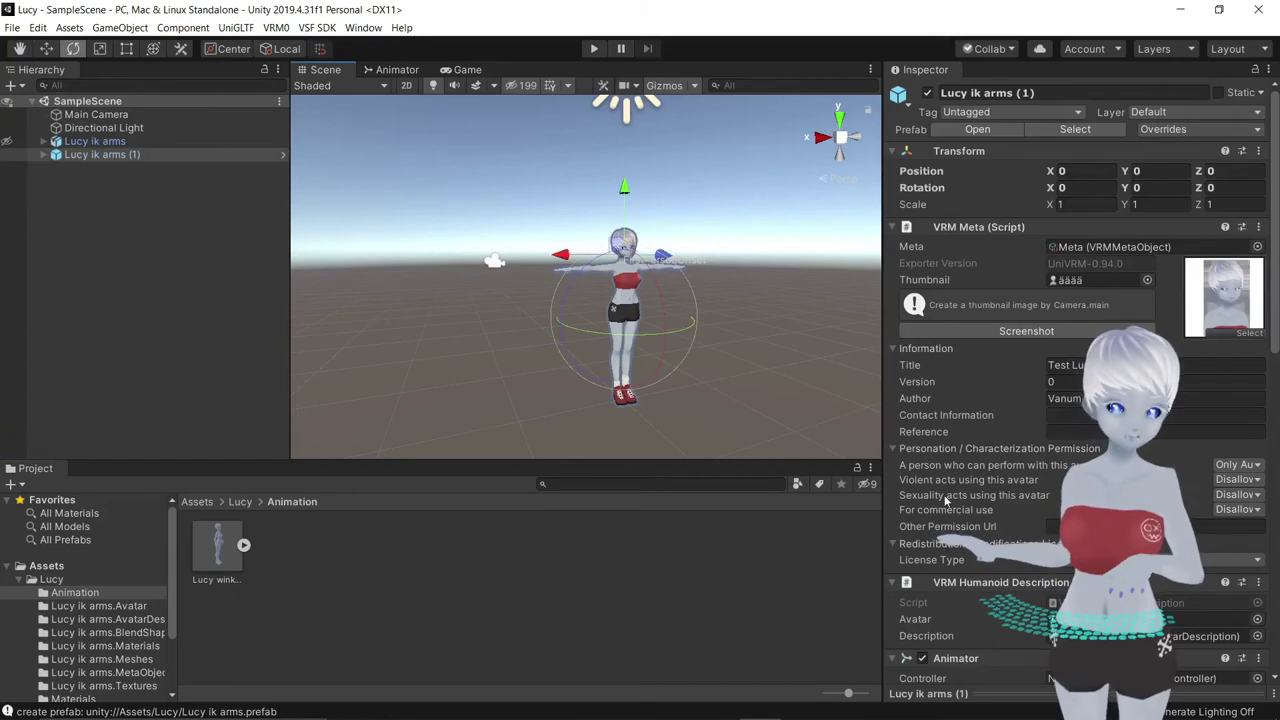
scroll(949, 509, "down", 10)
scroll(947, 509, "down", 3)
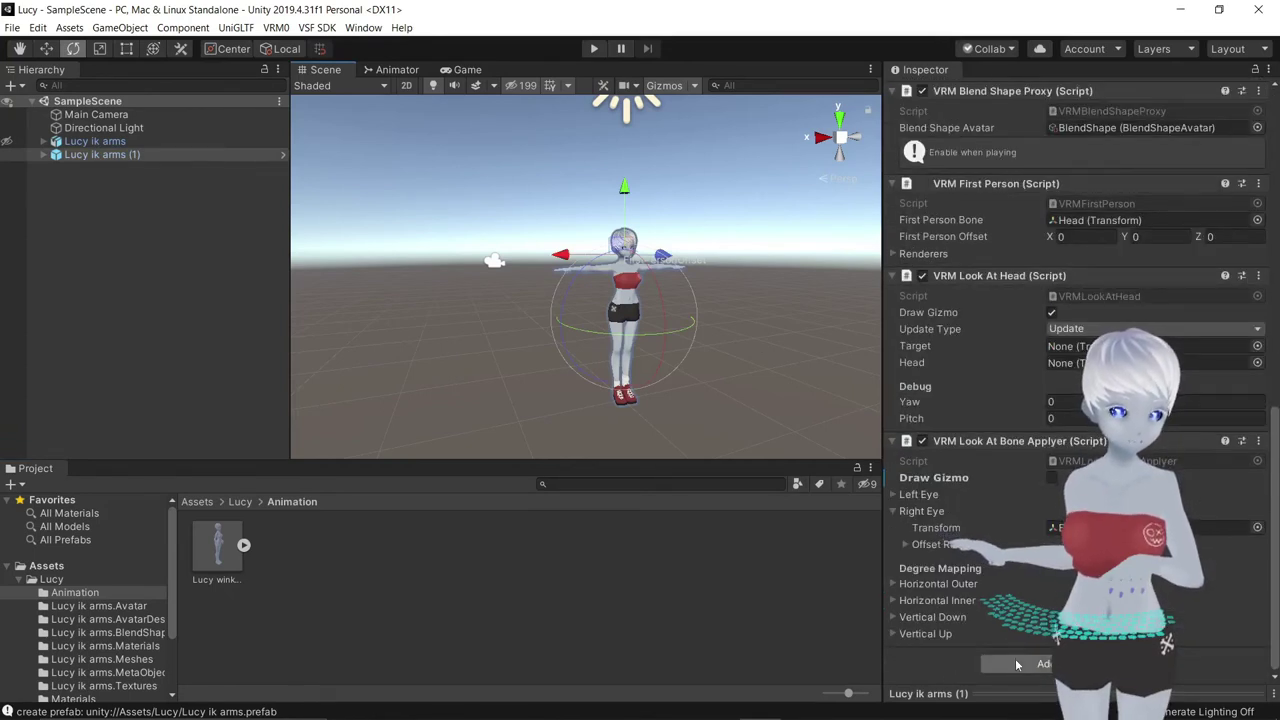
Step: Add a VSF_Animations component with one list entry, then select the Lucy ik arms model asset
left_click(1017, 663)
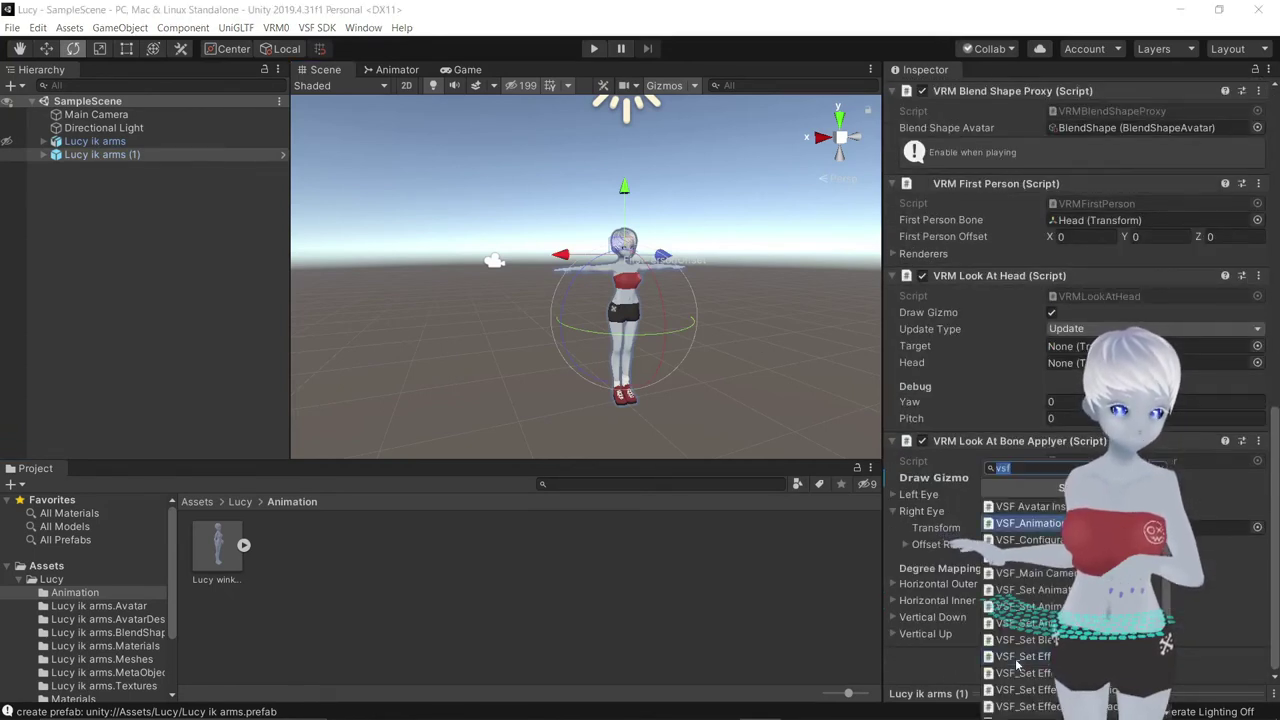
left_click(1022, 466)
key("BackSpace")
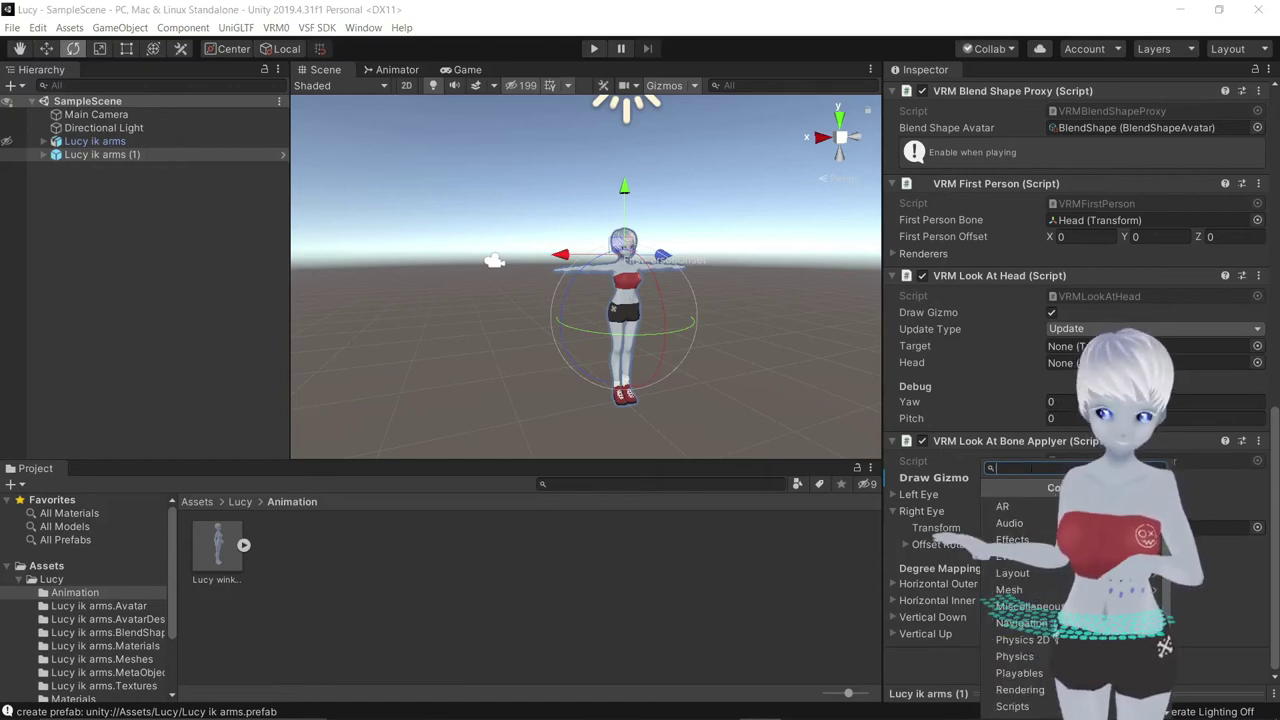
type("anim")
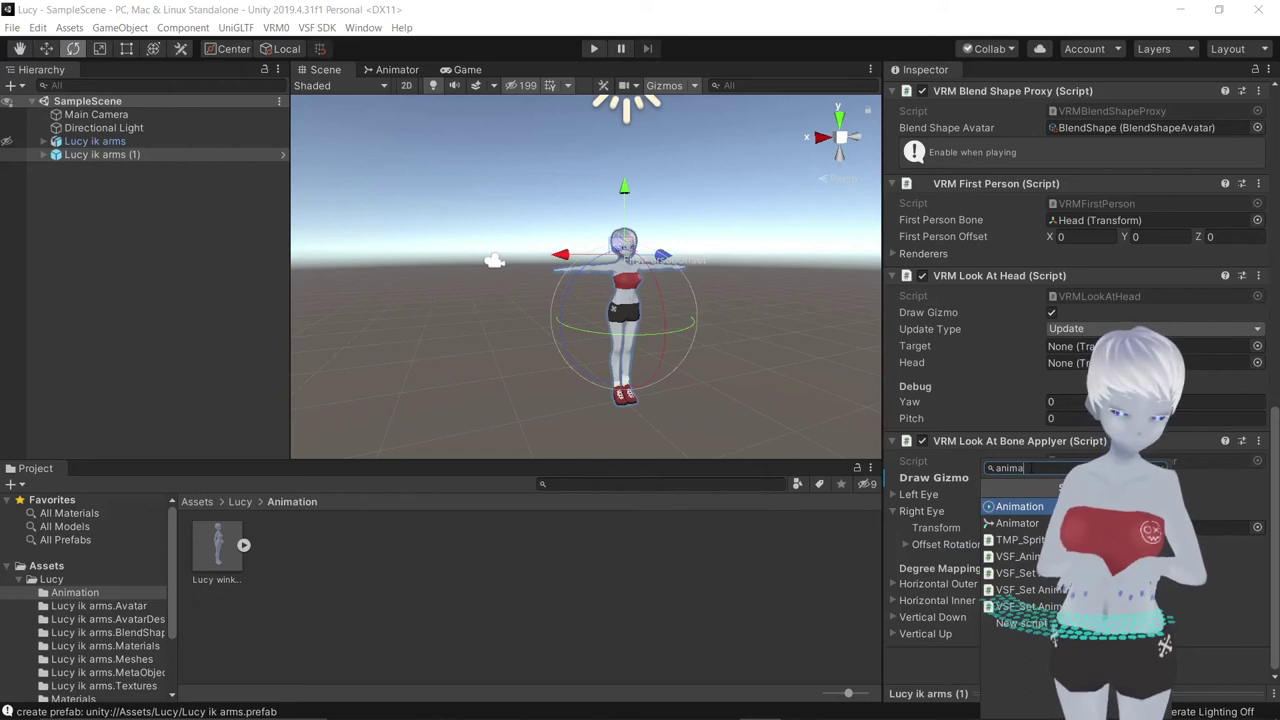
type("a")
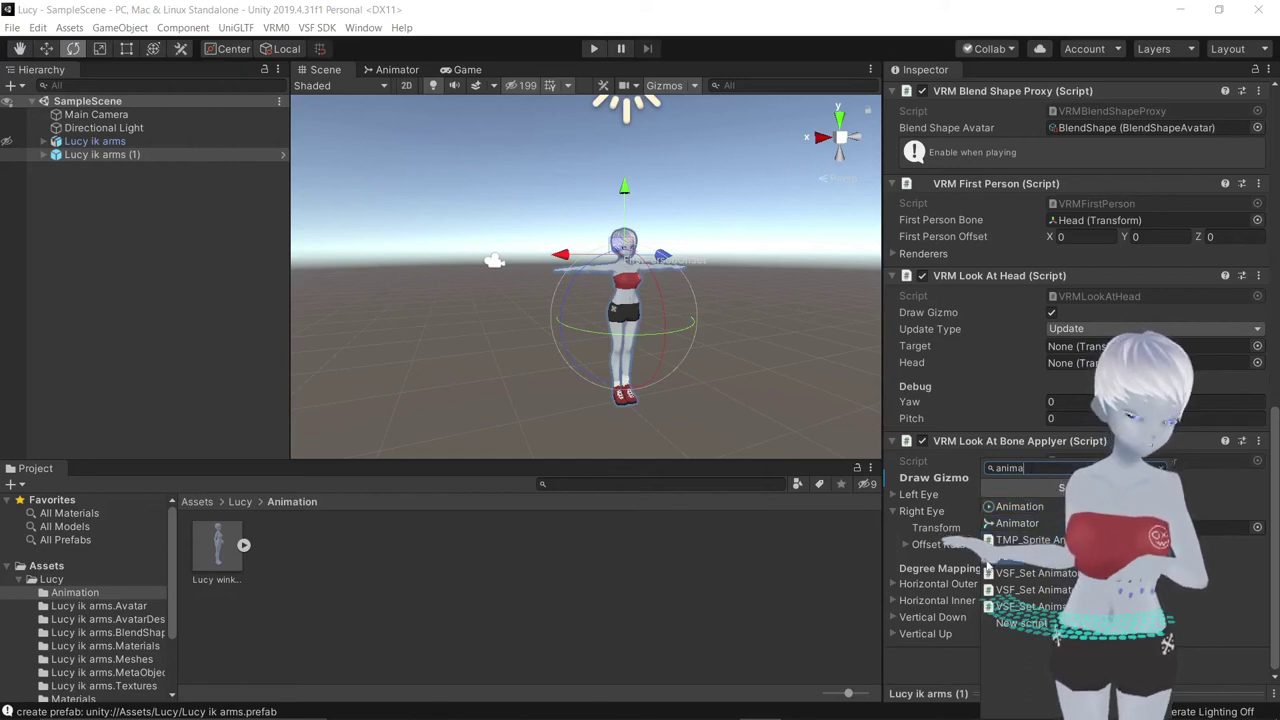
left_click(1045, 557)
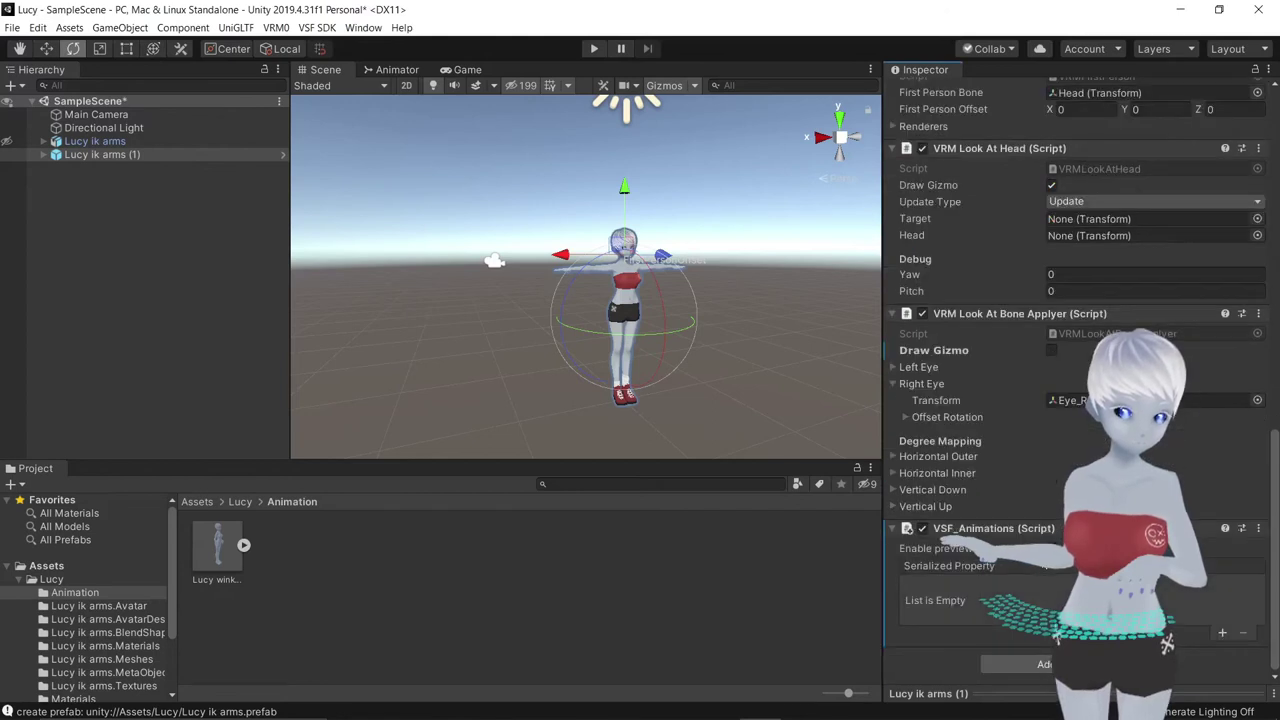
left_click(1222, 632)
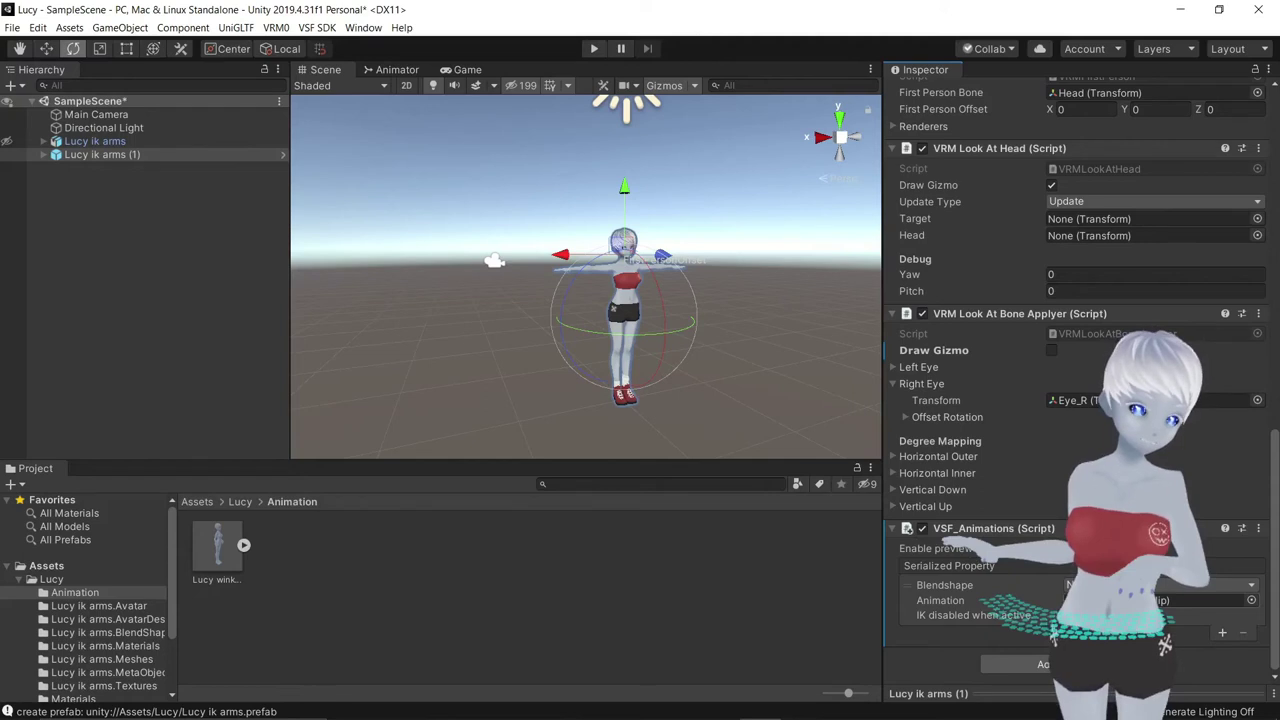
left_click(52, 580)
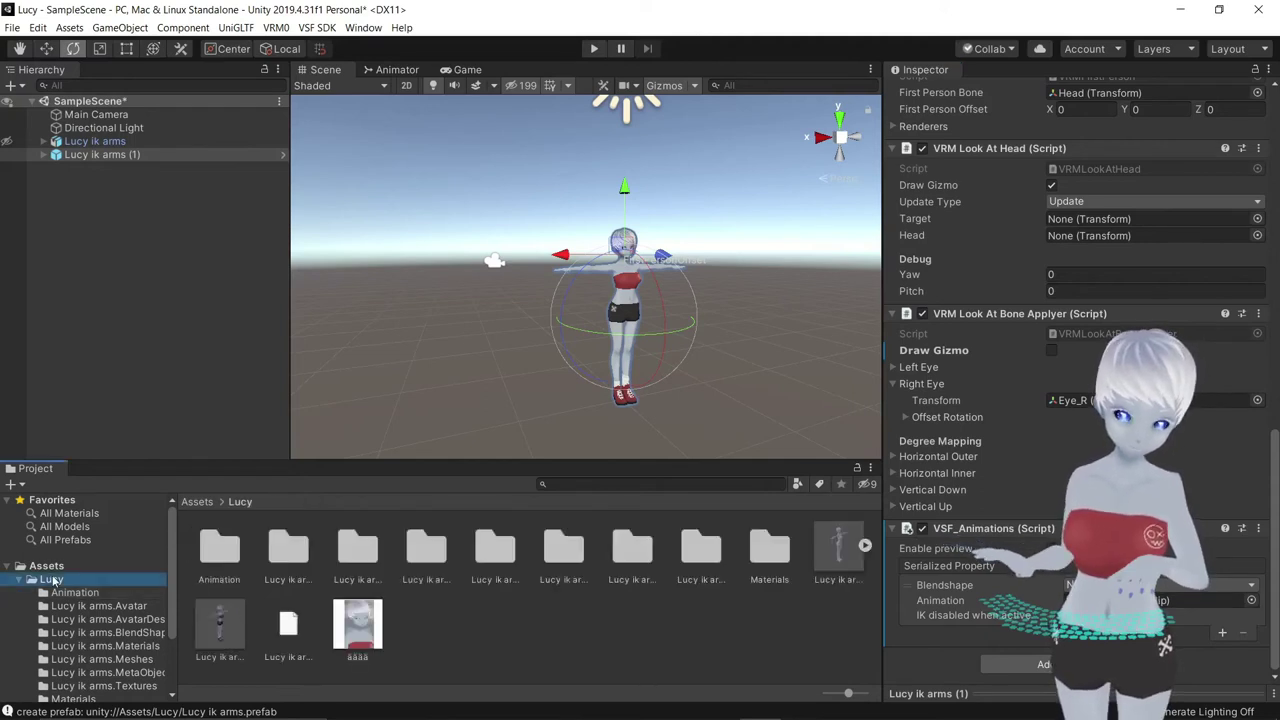
left_click(838, 545)
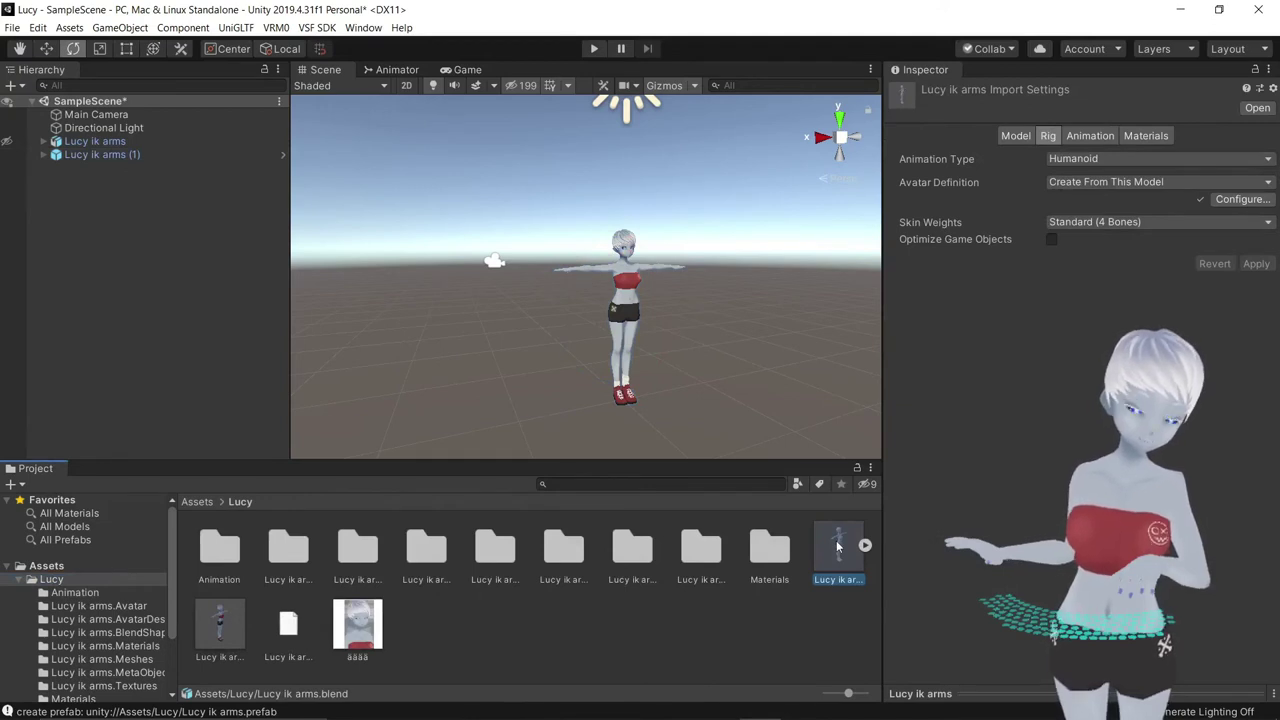
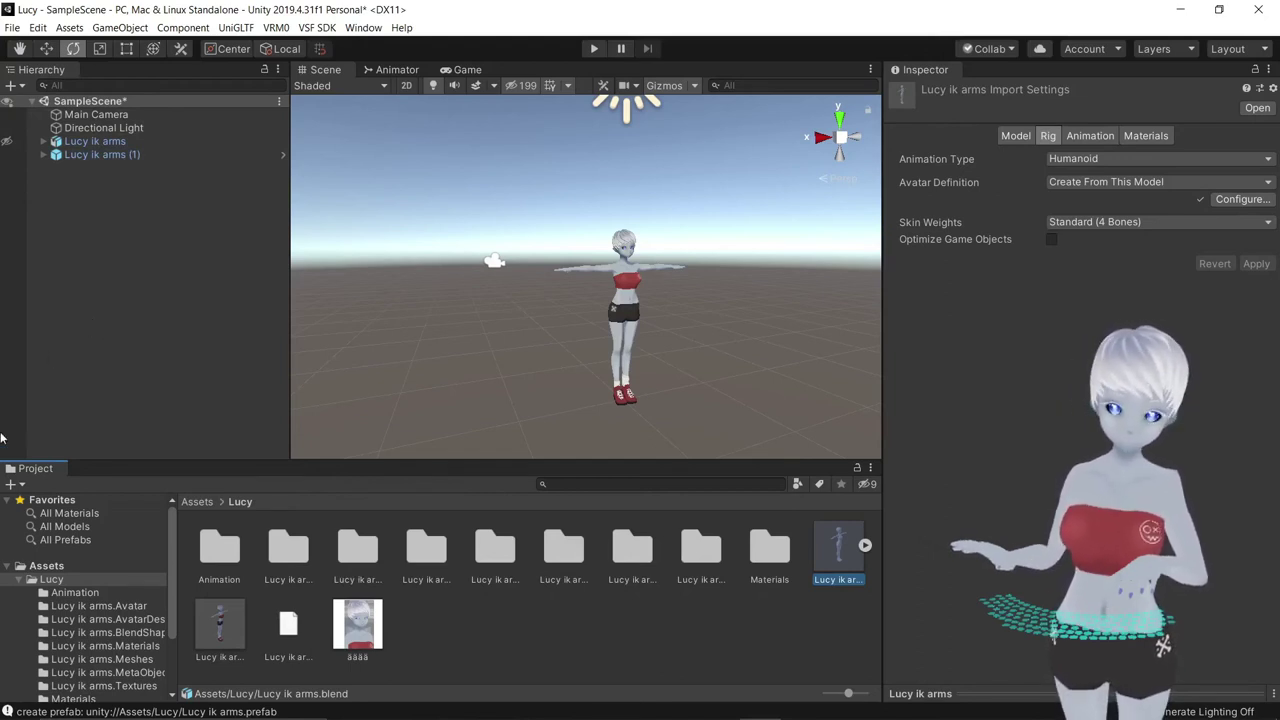
Step: Pick a Blendshape in the Lucy ik arms prefab's VSF_Animations, then open the Animation folder
scroll(62, 624, "down", 3)
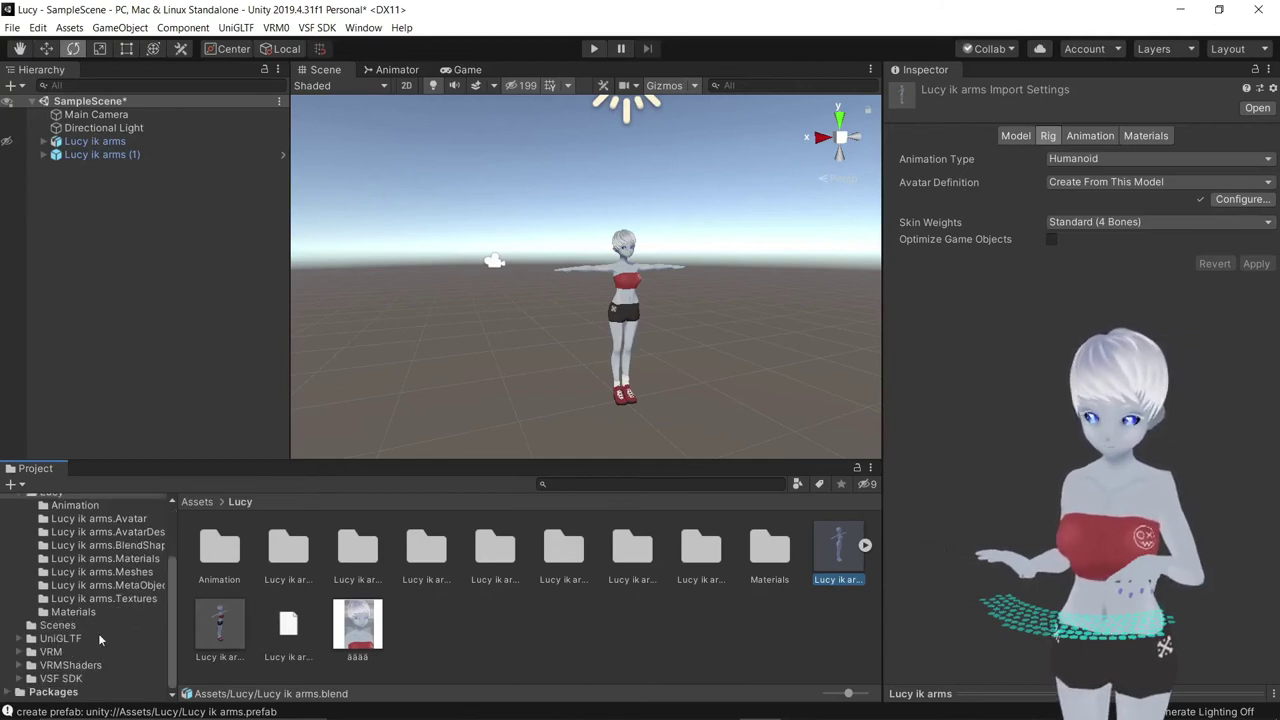
left_click(217, 630)
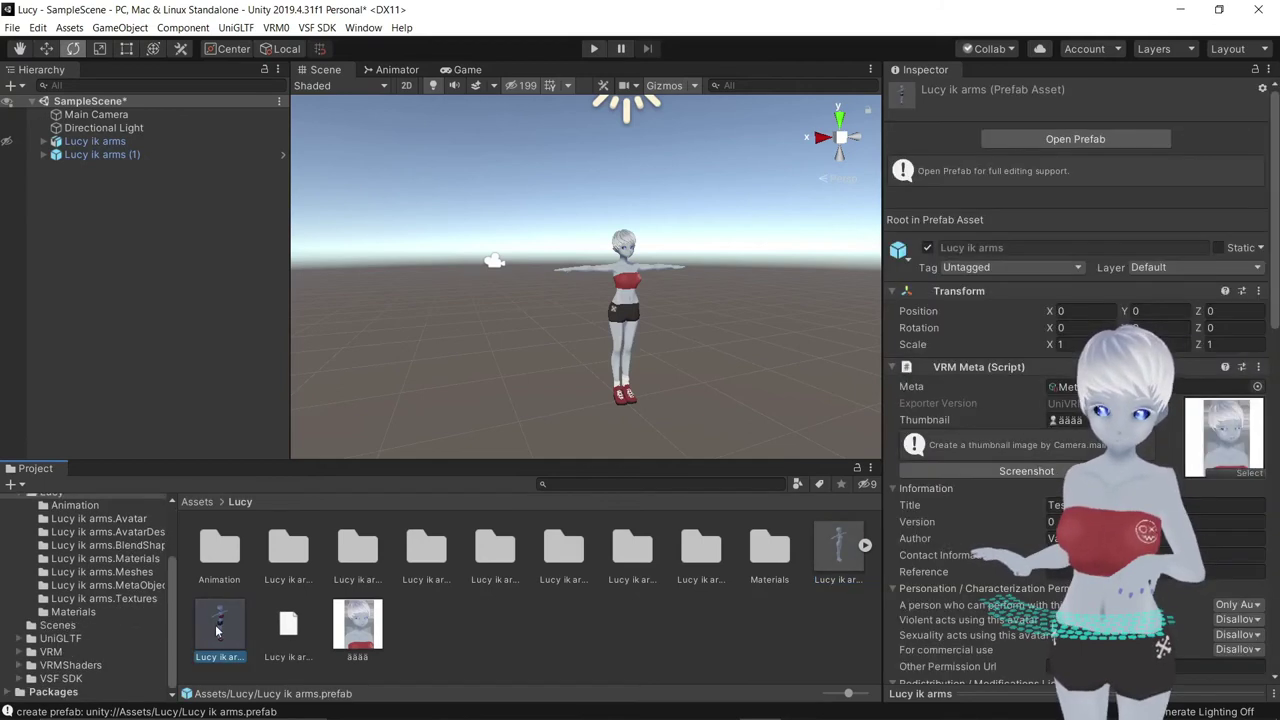
scroll(1021, 536, "down", 10)
scroll(1041, 516, "down", 5)
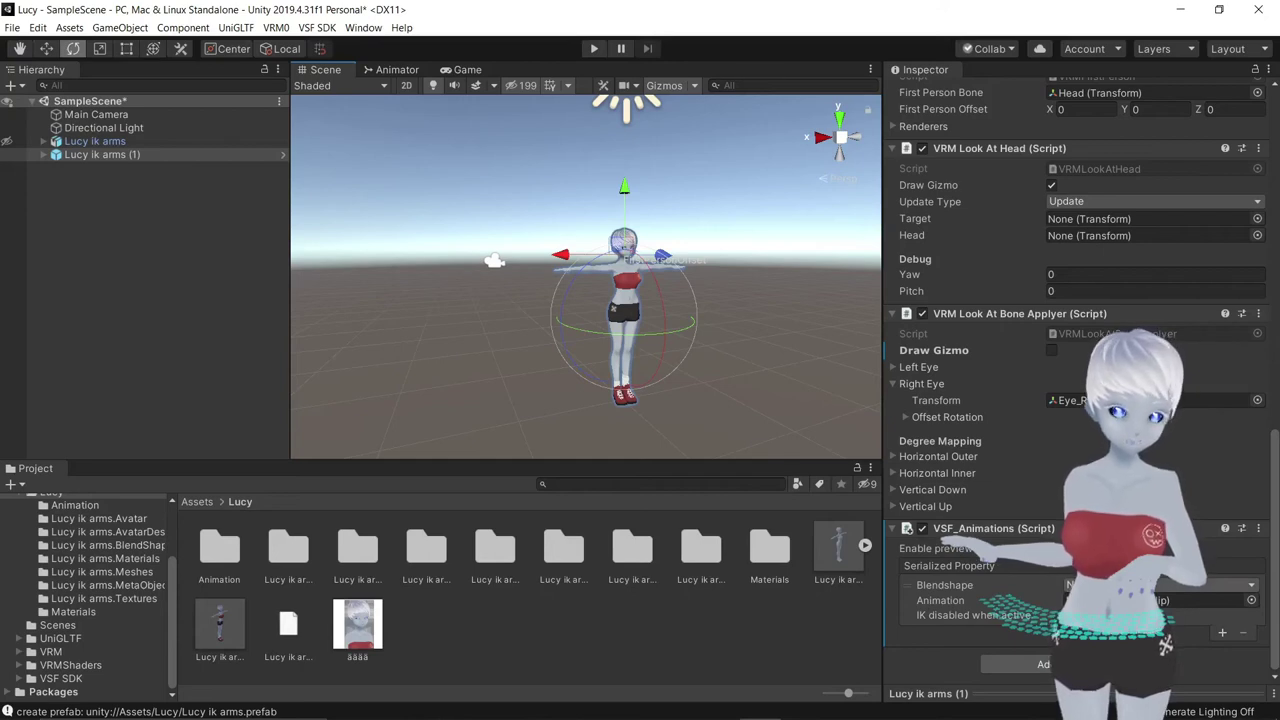
left_click(1150, 585)
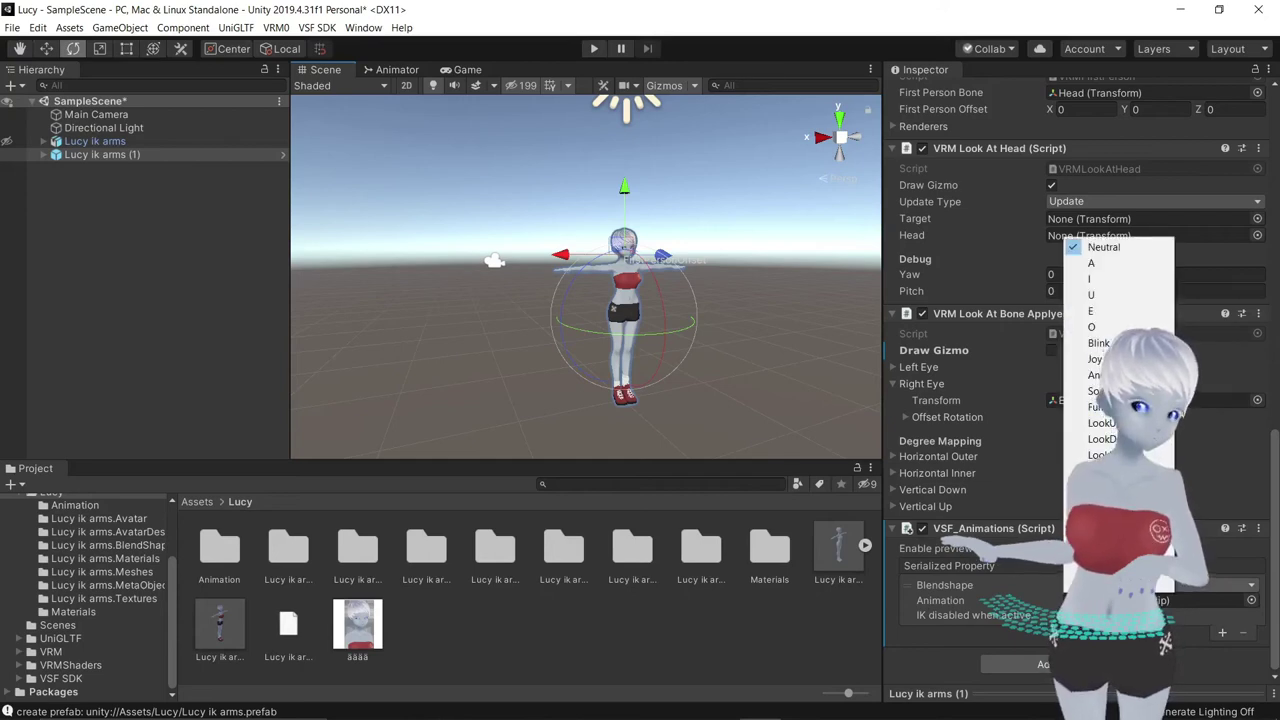
key("Escape")
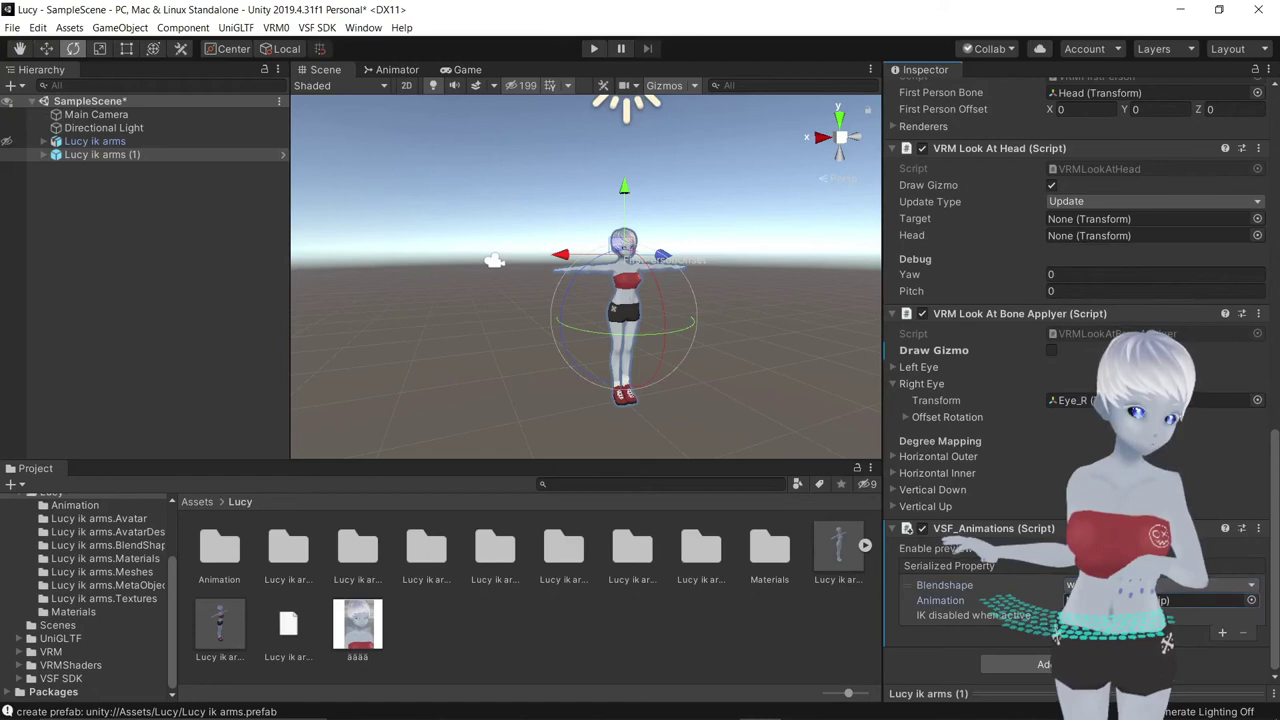
double_click(236, 556)
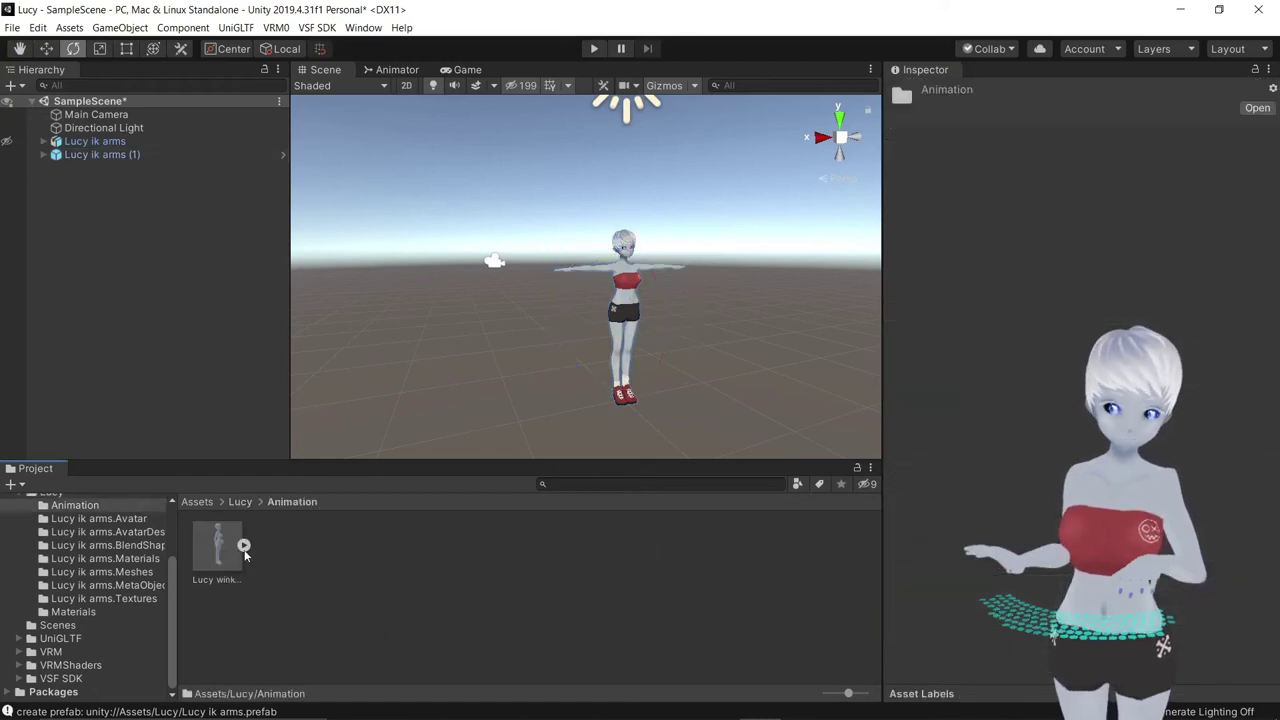
Step: Assign the Lucy wink clip to the first VSF_Animations expression entry on Lucy ik arms (1)
left_click(244, 547)
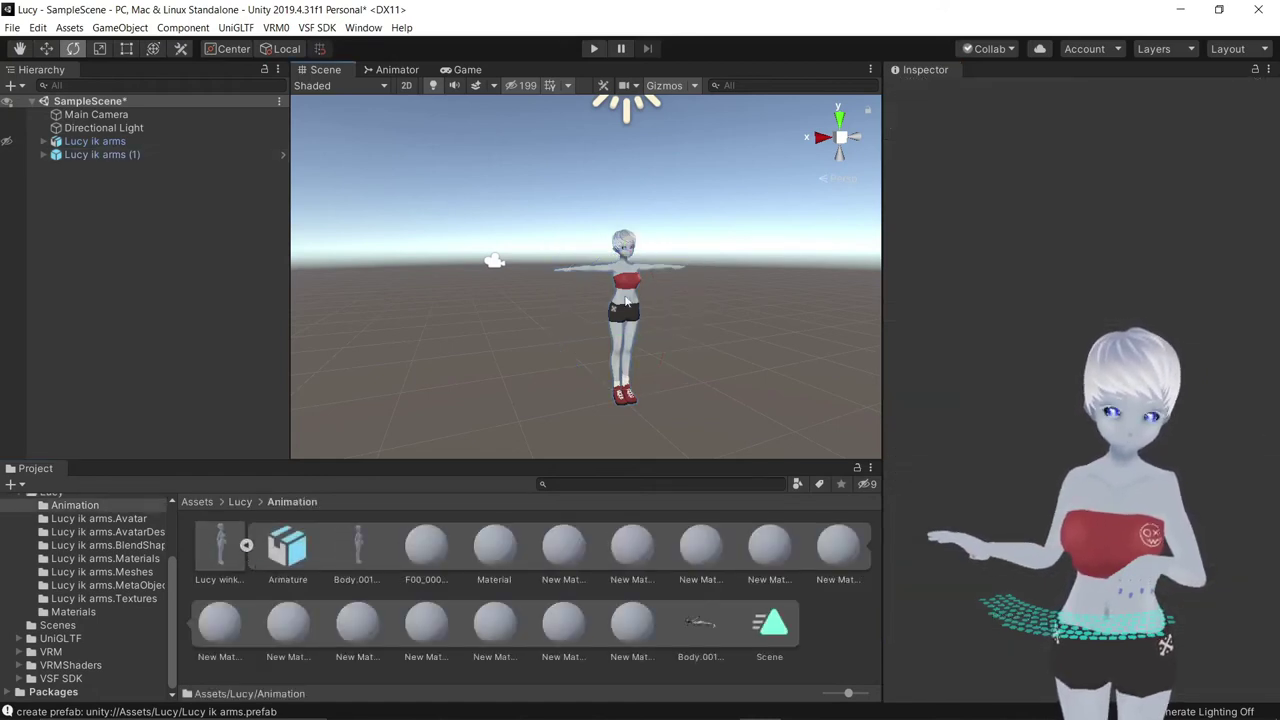
left_click(625, 300)
scroll(1052, 640, "down", 5)
scroll(1052, 640, "down", 5)
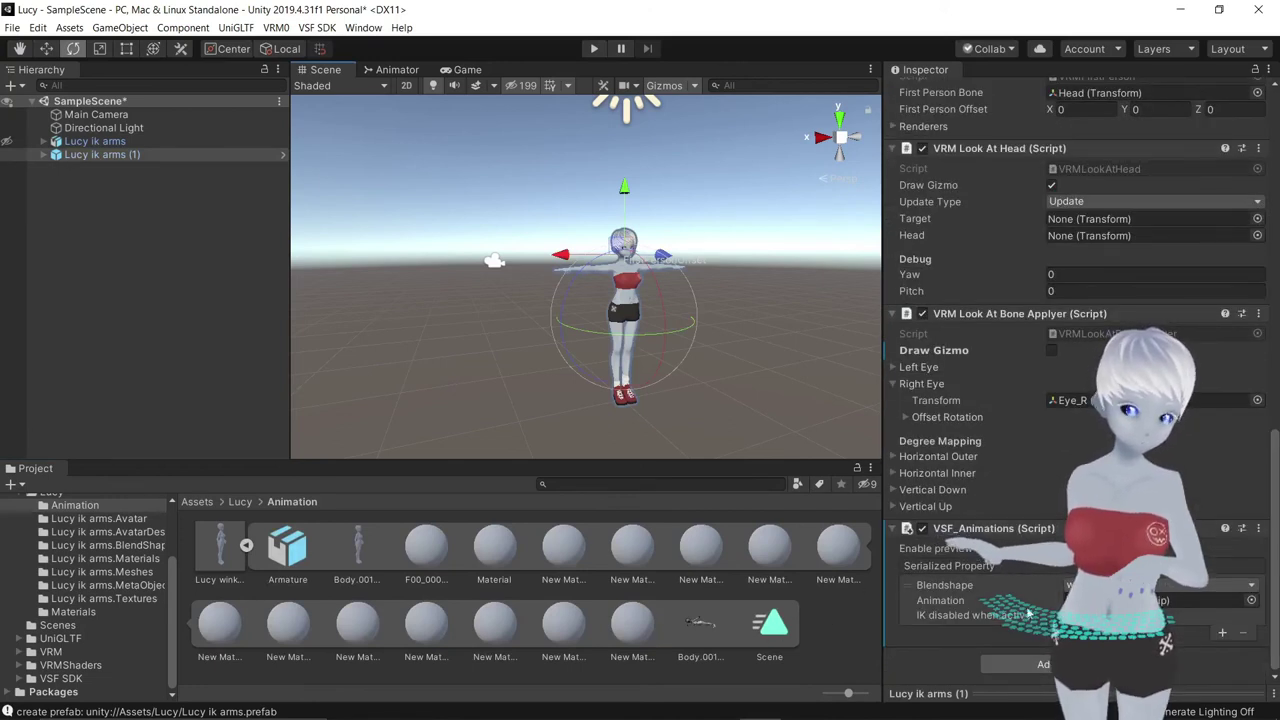
left_click_drag(770, 625, 1170, 600)
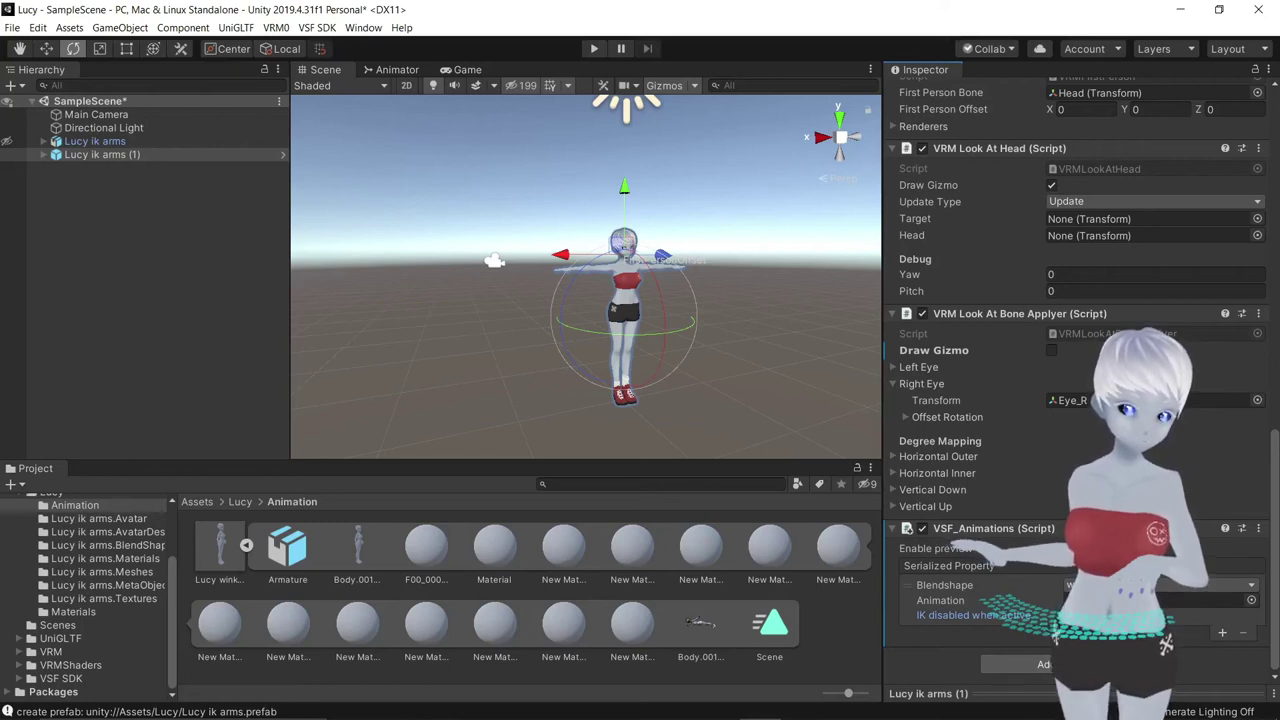
Step: Add a second expression entry with its own Blendshape and expand Lucy ik arms (1) in Hierarchy
left_click(1221, 632)
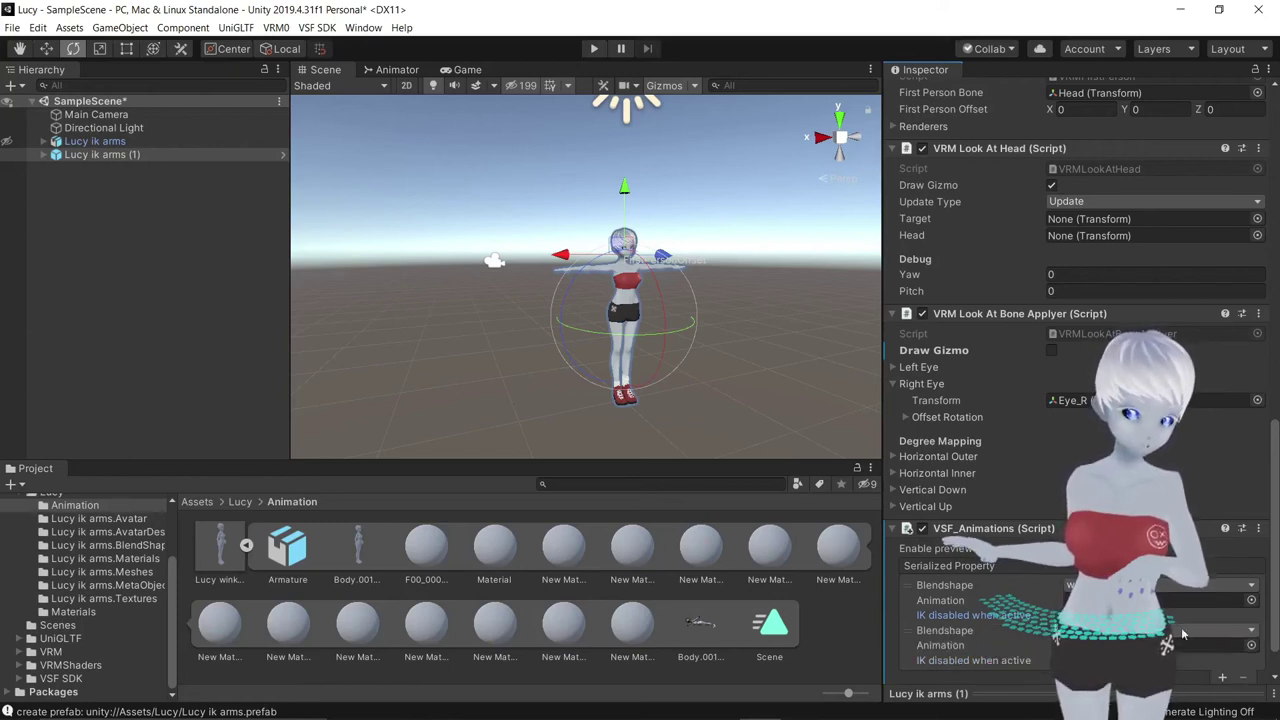
left_click(1183, 634)
left_click(1183, 634)
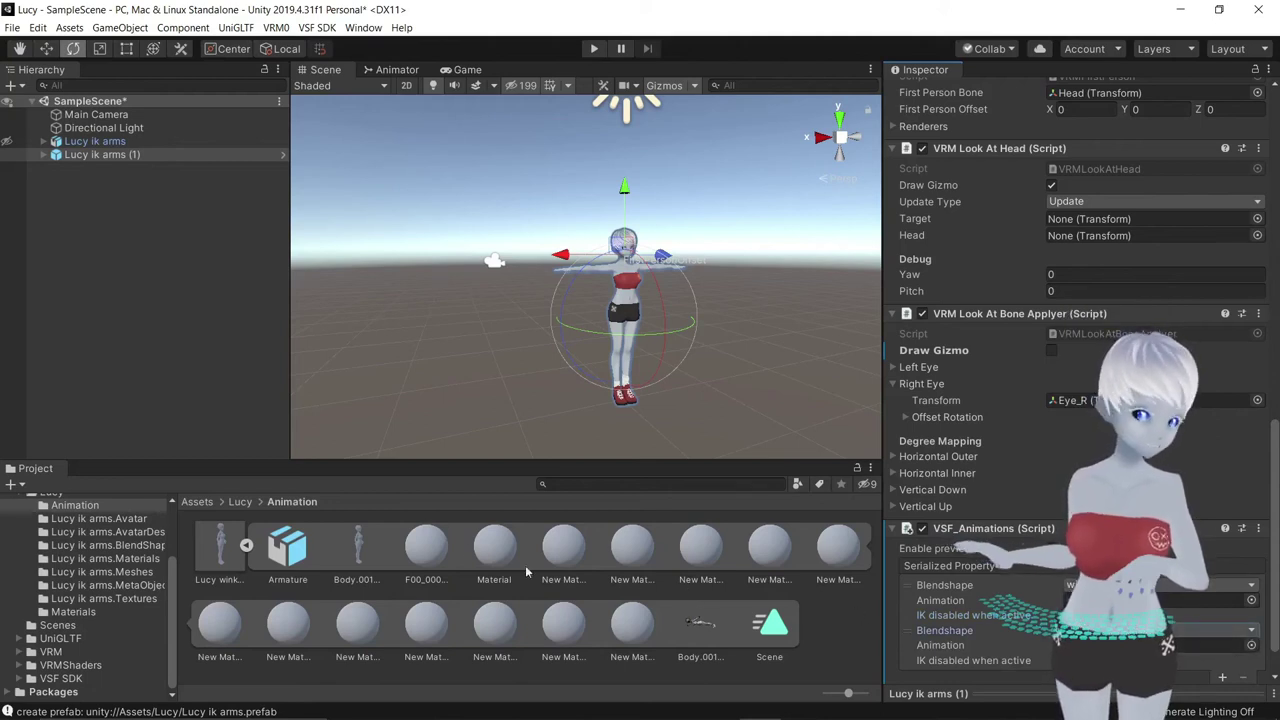
left_click(44, 156)
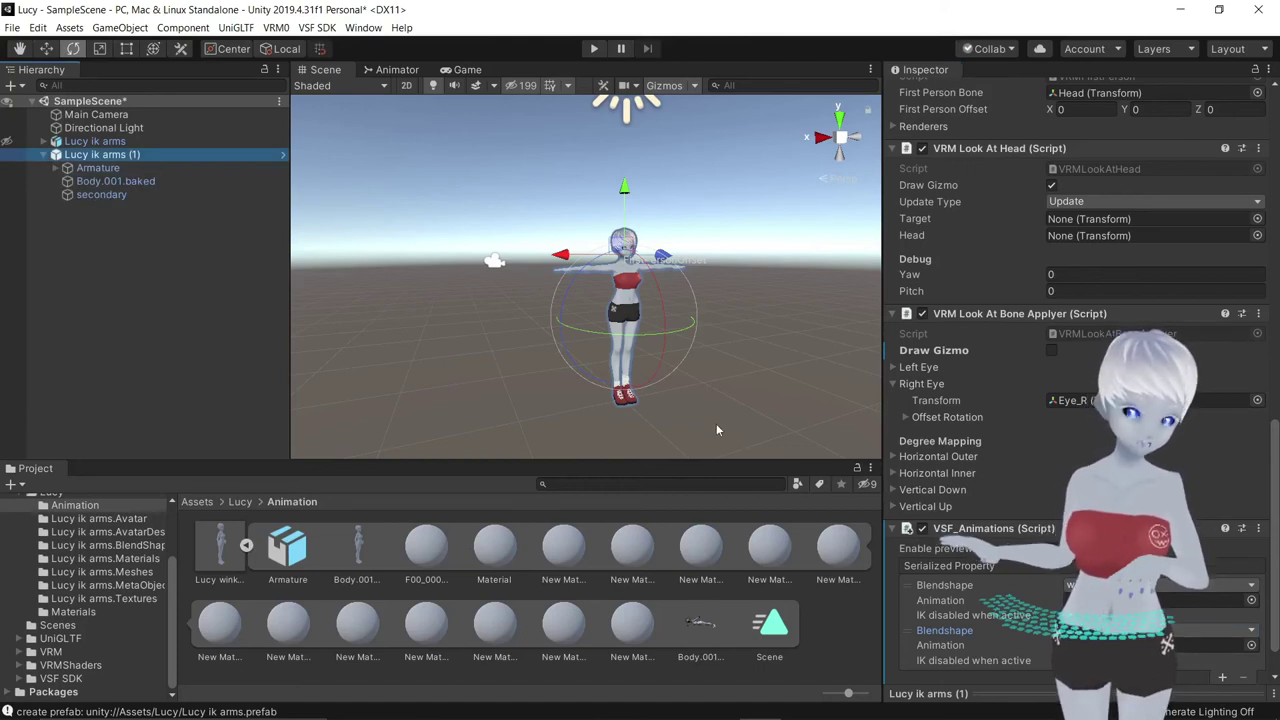
left_click(246, 546)
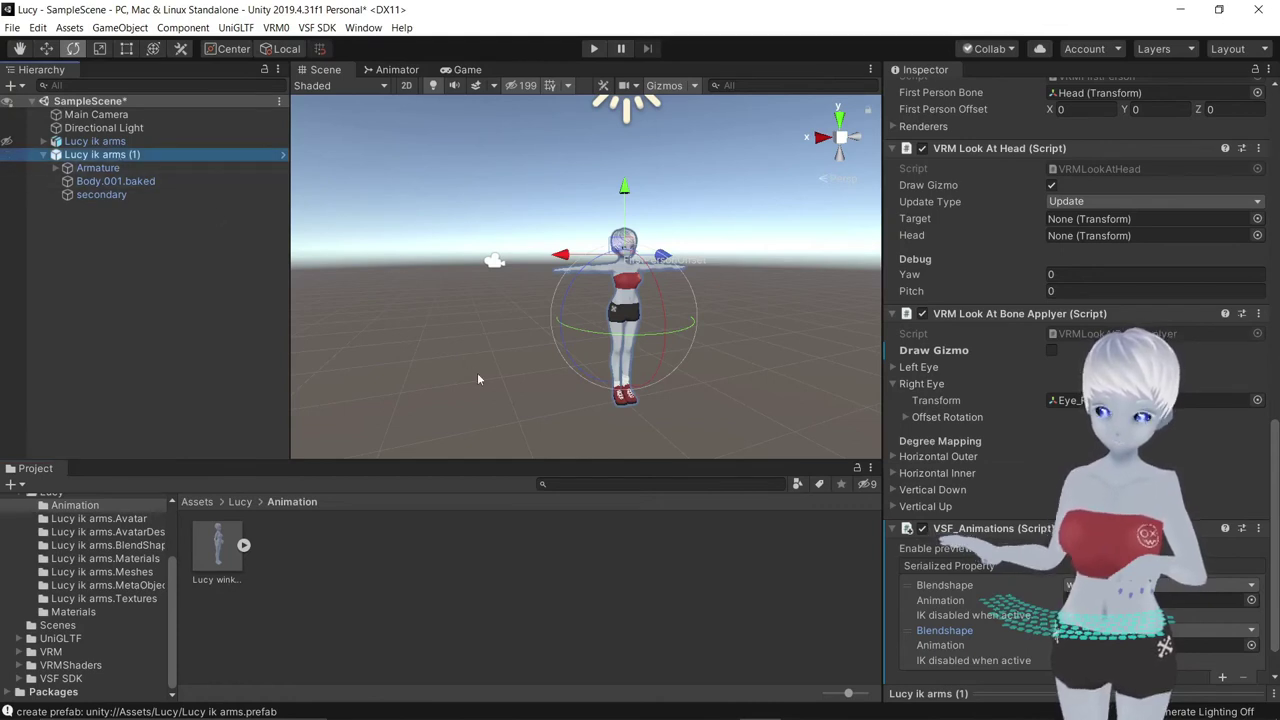
Step: Create a 3D Cube at position 0, 1.714, 0, scaled to about 0.086, above the head
right_click(237, 272)
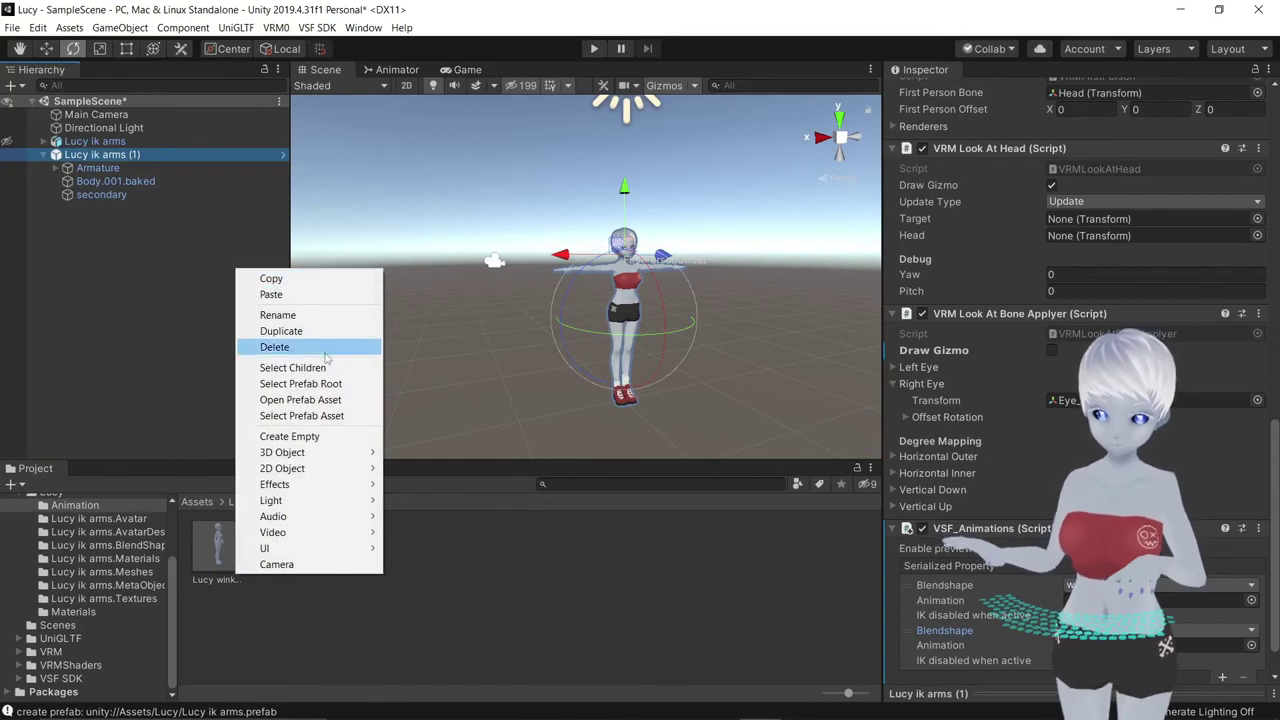
mouse_move(357, 455)
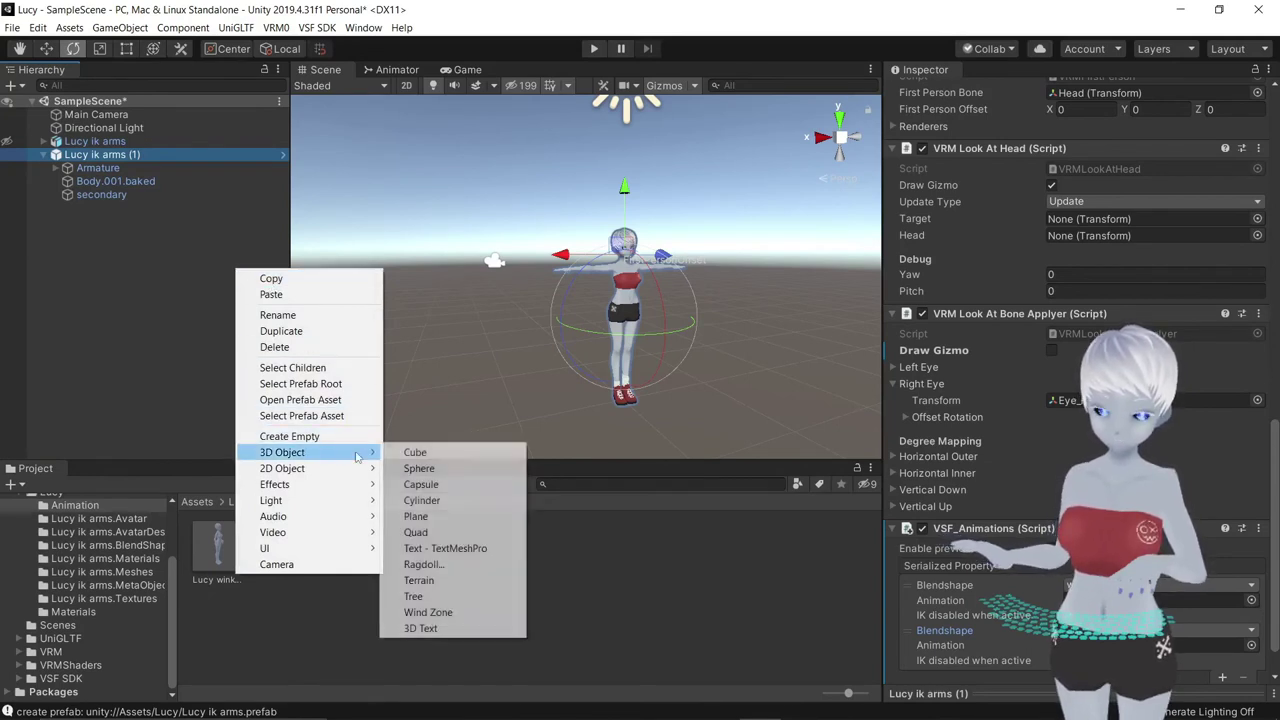
left_click(414, 452)
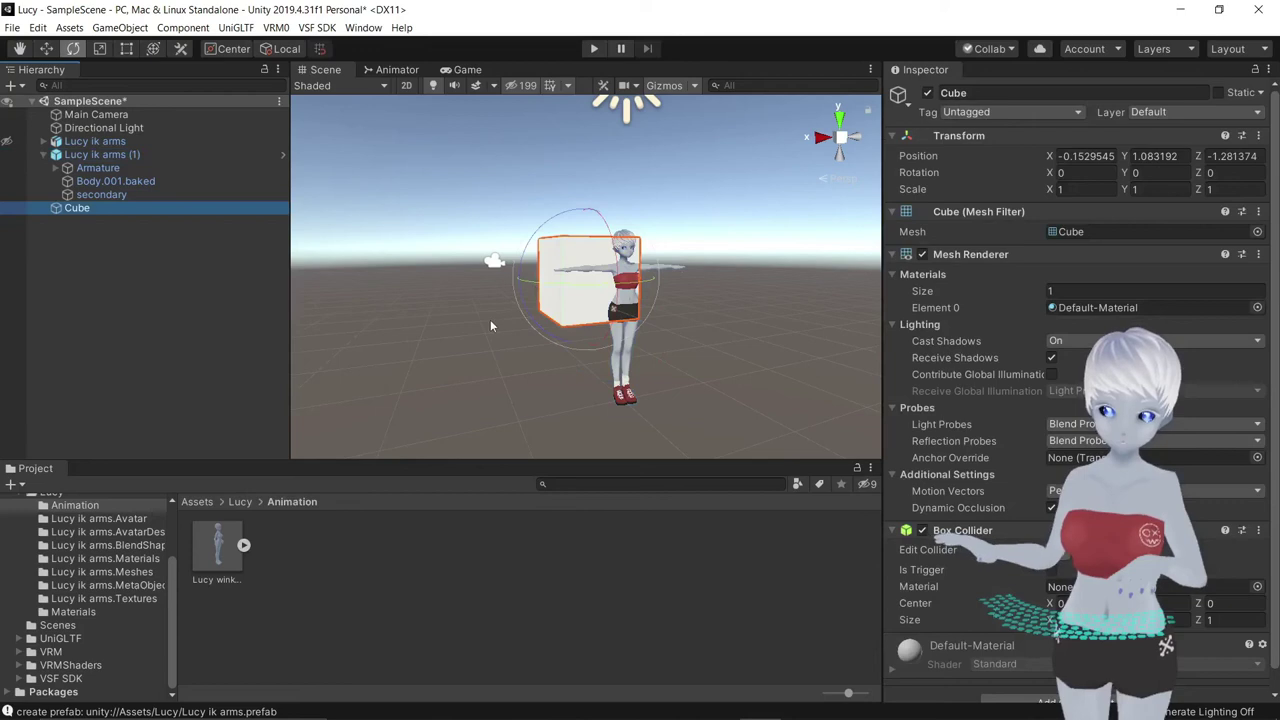
mouse_move(497, 315)
middle_mouse_down()
mouse_move(518, 297)
mouse_move(508, 304)
middle_mouse_up()
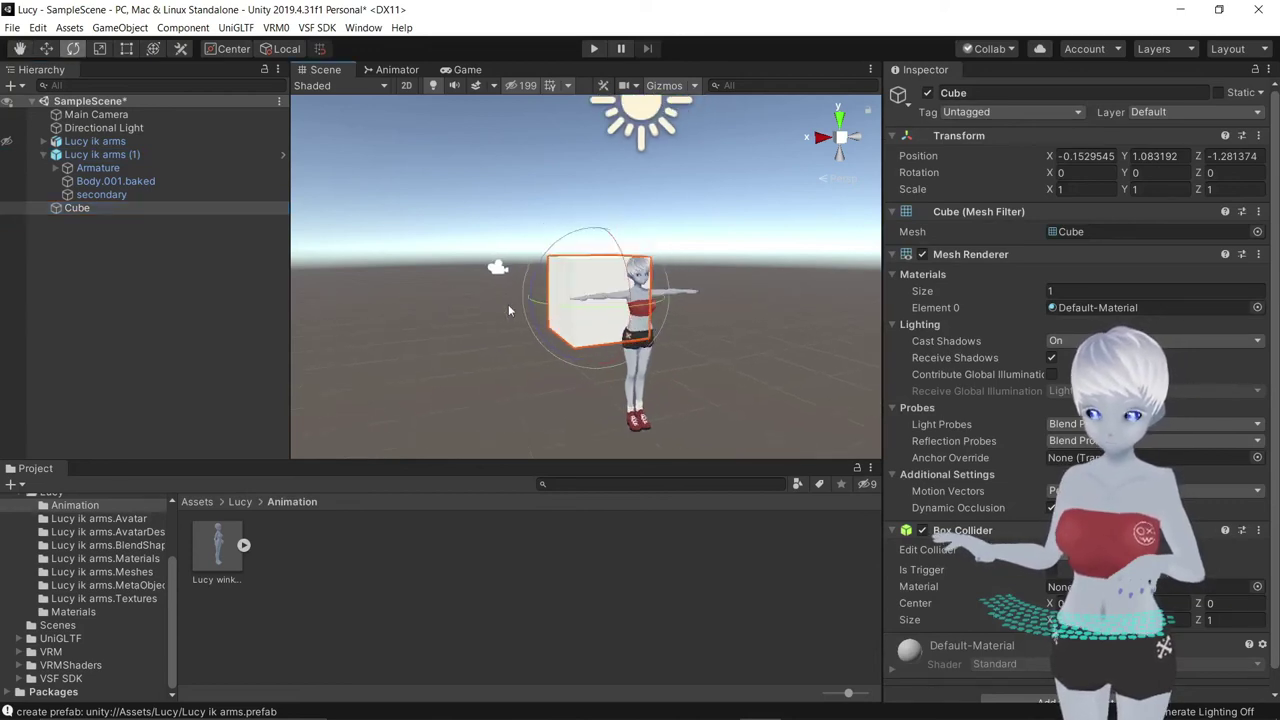
mouse_move(508, 304)
left_mouse_down("alt")
mouse_move(682, 384)
mouse_move(665, 303)
mouse_move(684, 266)
mouse_move(743, 253)
left_mouse_up("alt")
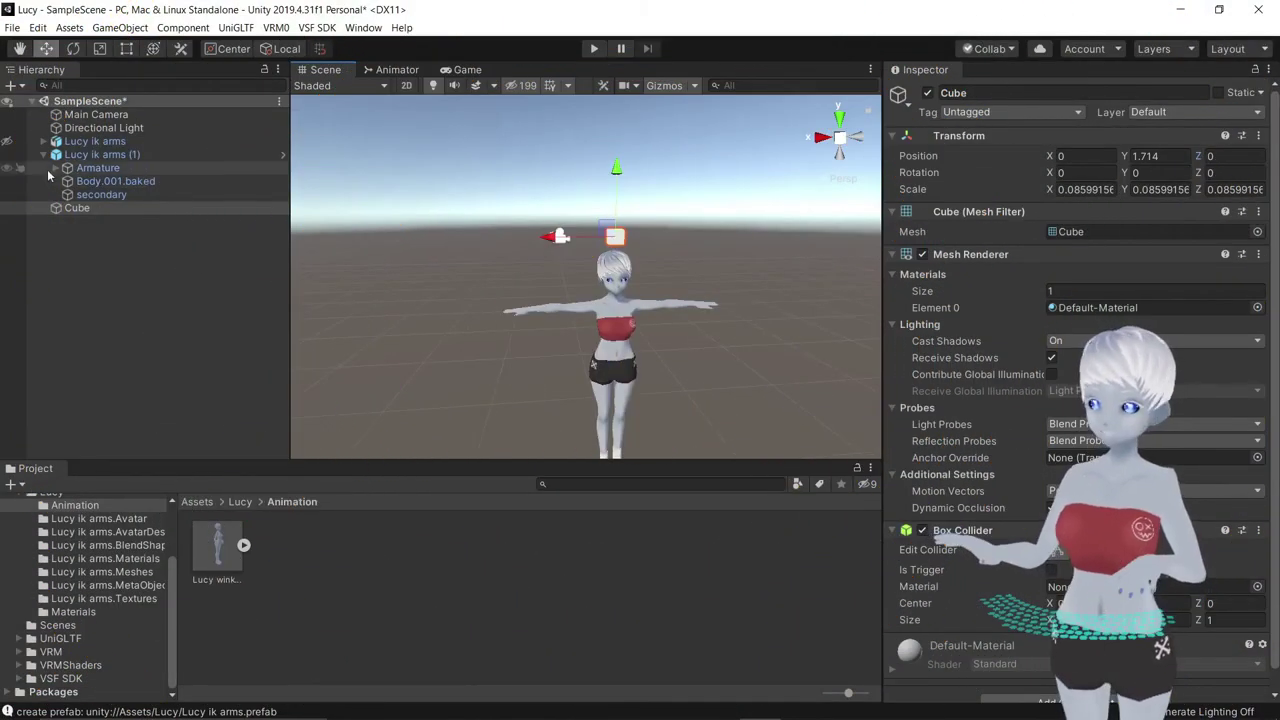
Step: Expand Armature > Hips > Spine > Chest > Neck > Head and parent the Cube to Head
left_click(55, 167)
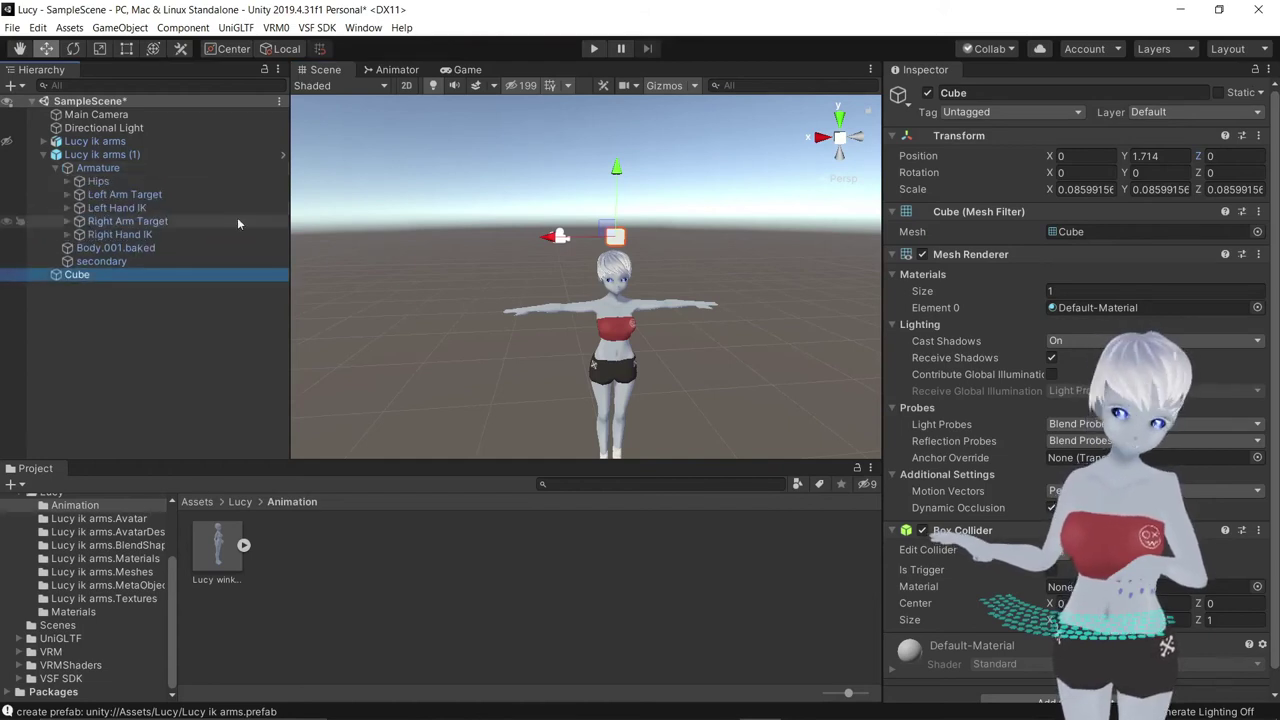
left_click(67, 182)
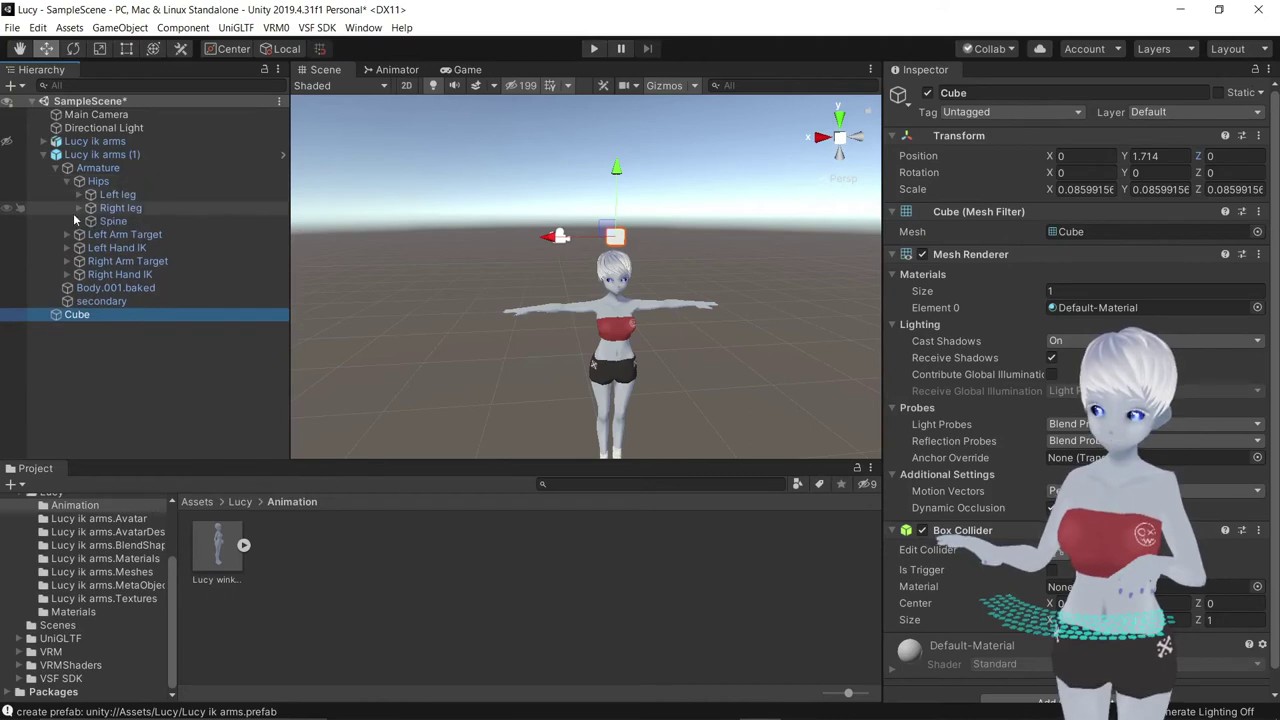
left_click(78, 221)
left_click(90, 234)
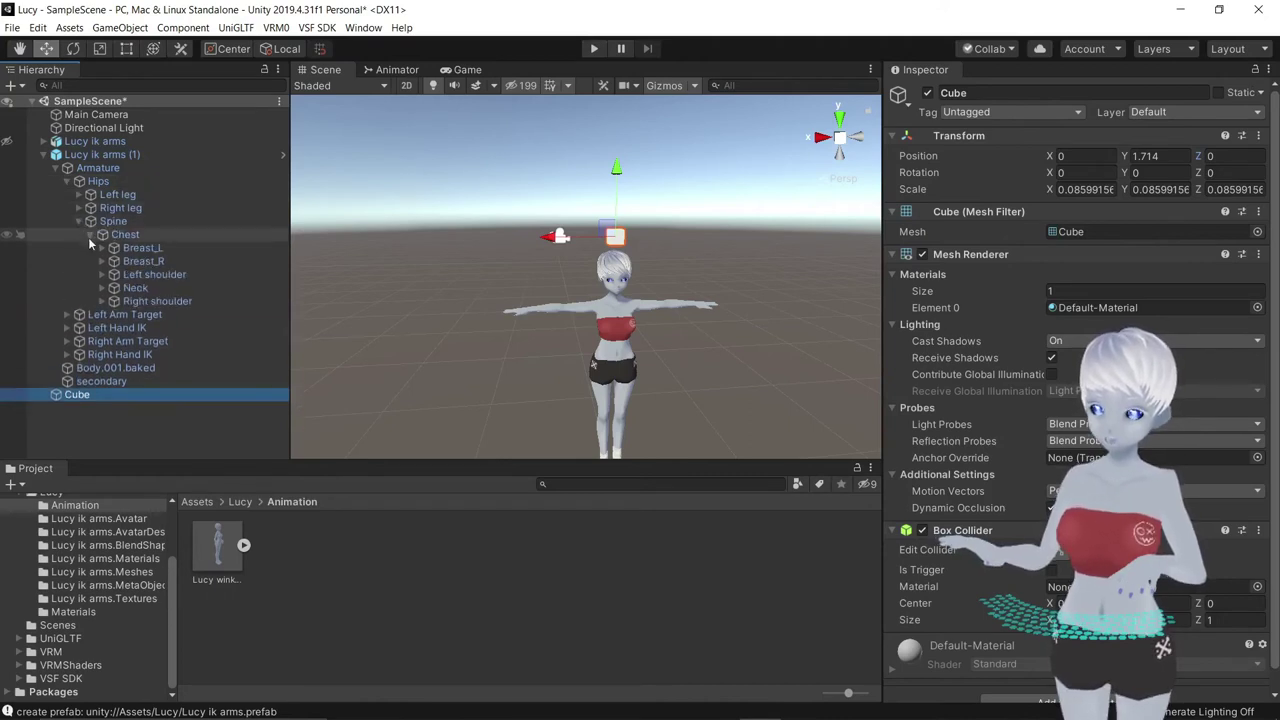
left_click(102, 288)
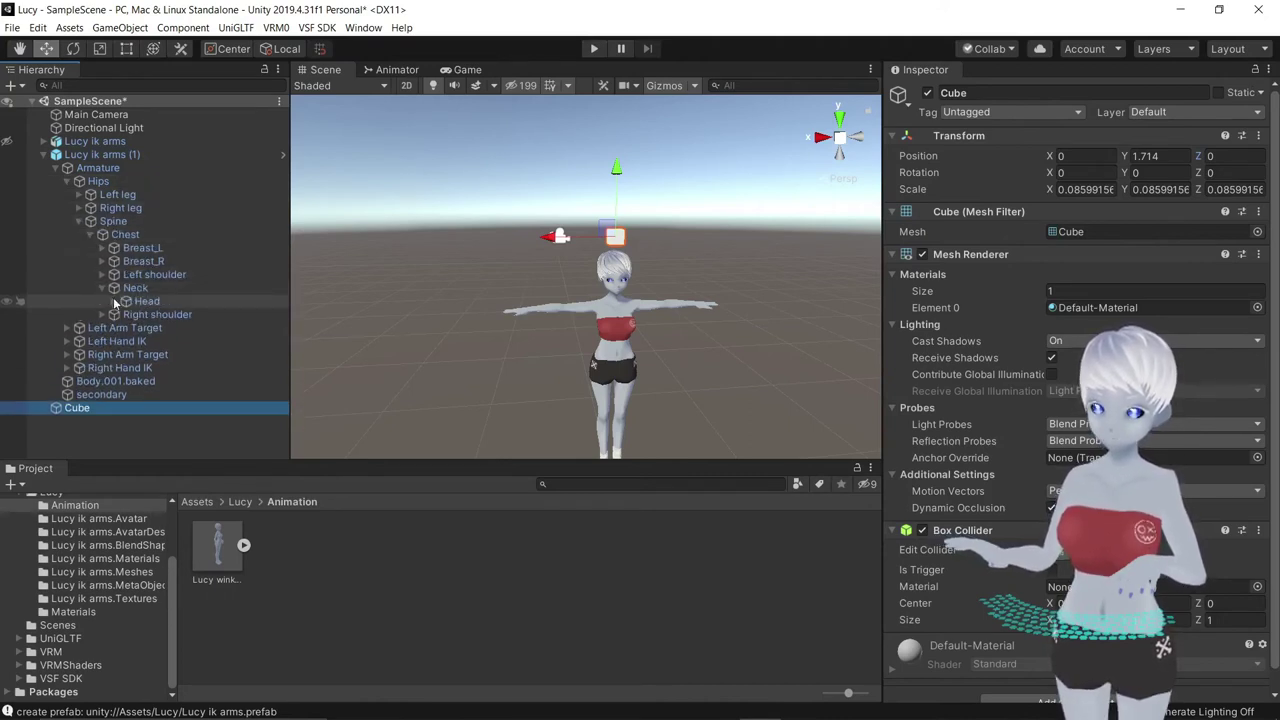
left_click(114, 301)
scroll(166, 304, "down", 3)
scroll(164, 304, "down", 3)
mouse_move(82, 449)
left_mouse_down()
mouse_move(110, 265)
mouse_move(167, 133)
left_mouse_up()
Step: Test-rotate the Head bone, undo the rotation with Ctrl+Z, and collapse the Neck branch
scroll(182, 318, "down", 3)
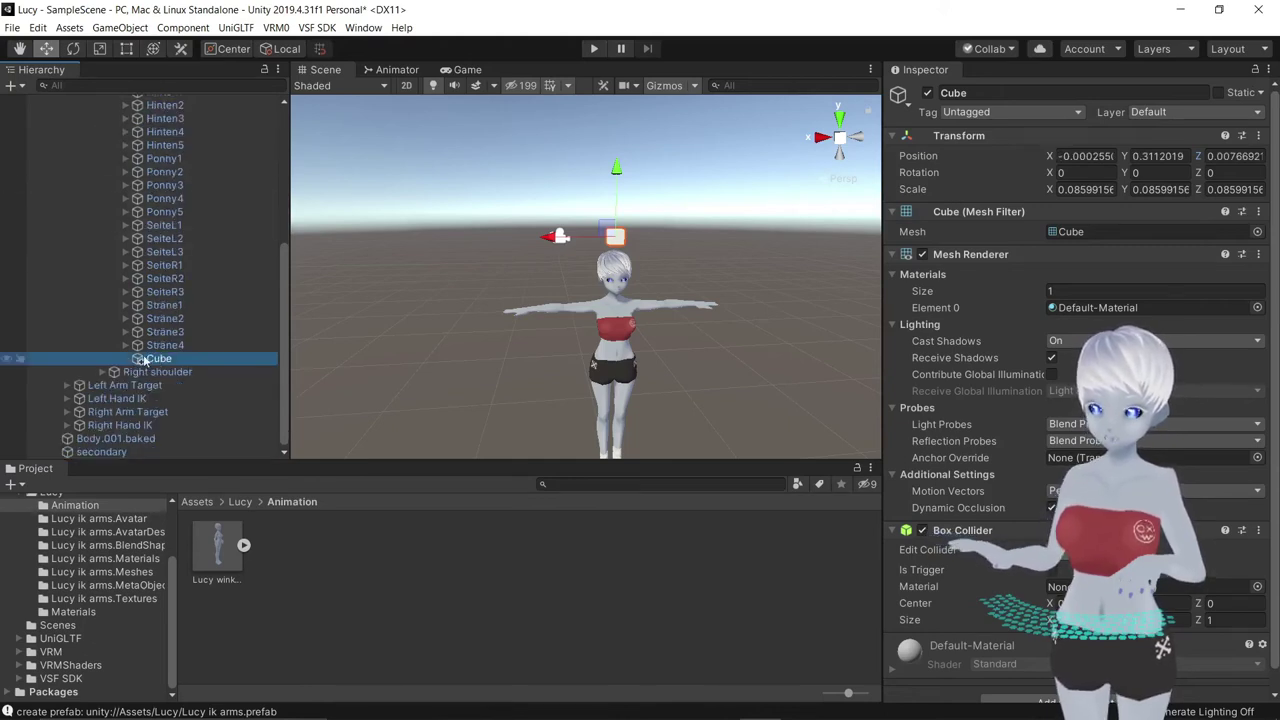
left_click(604, 276)
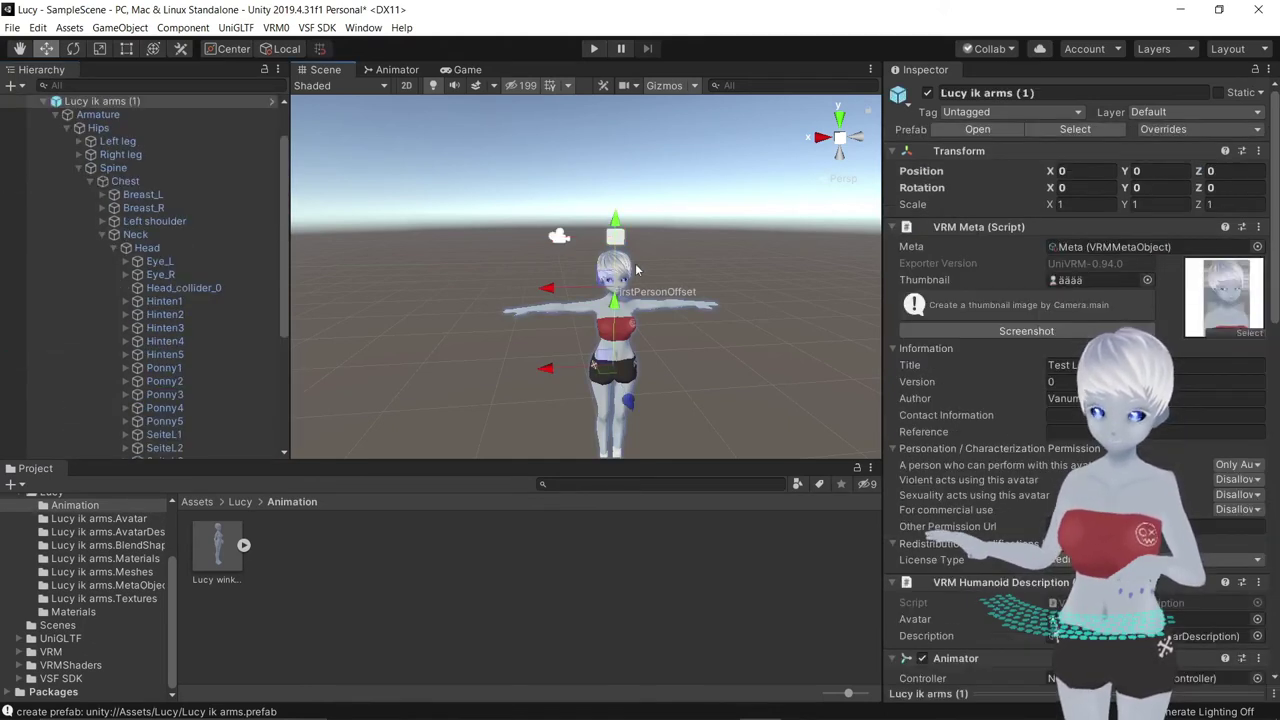
left_click(624, 266)
scroll(210, 310, "up", 5)
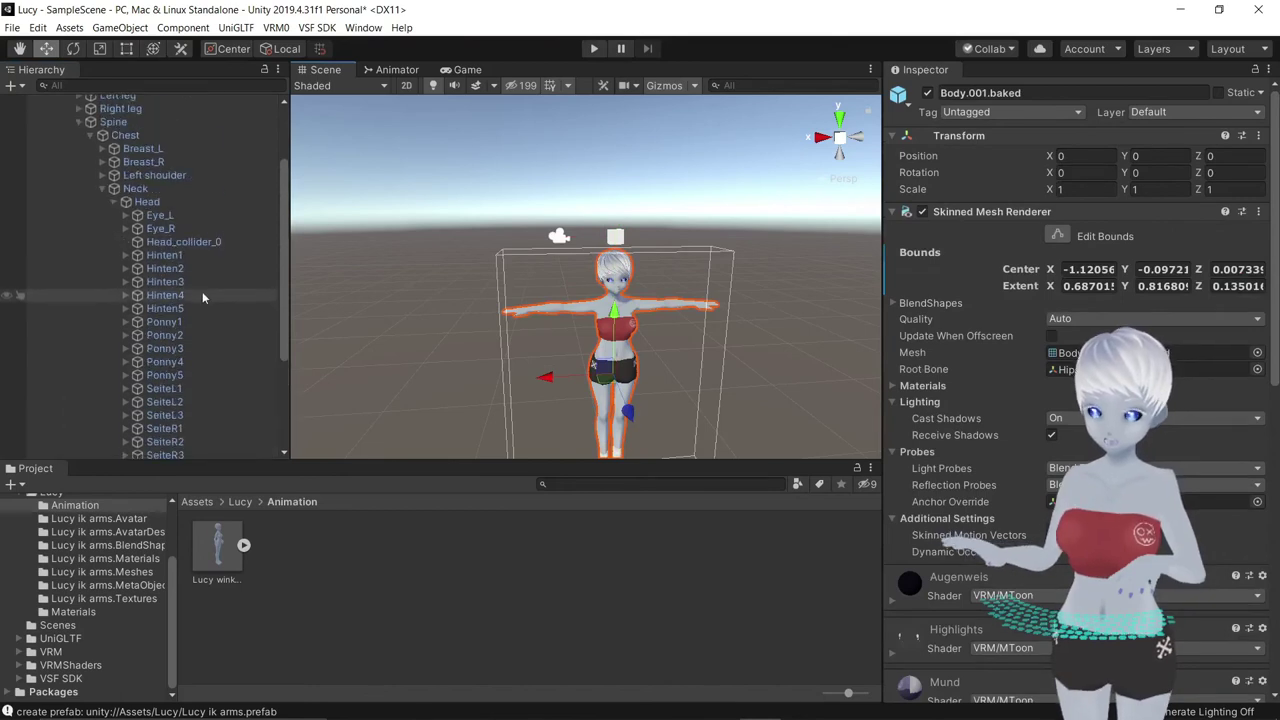
left_click(148, 202)
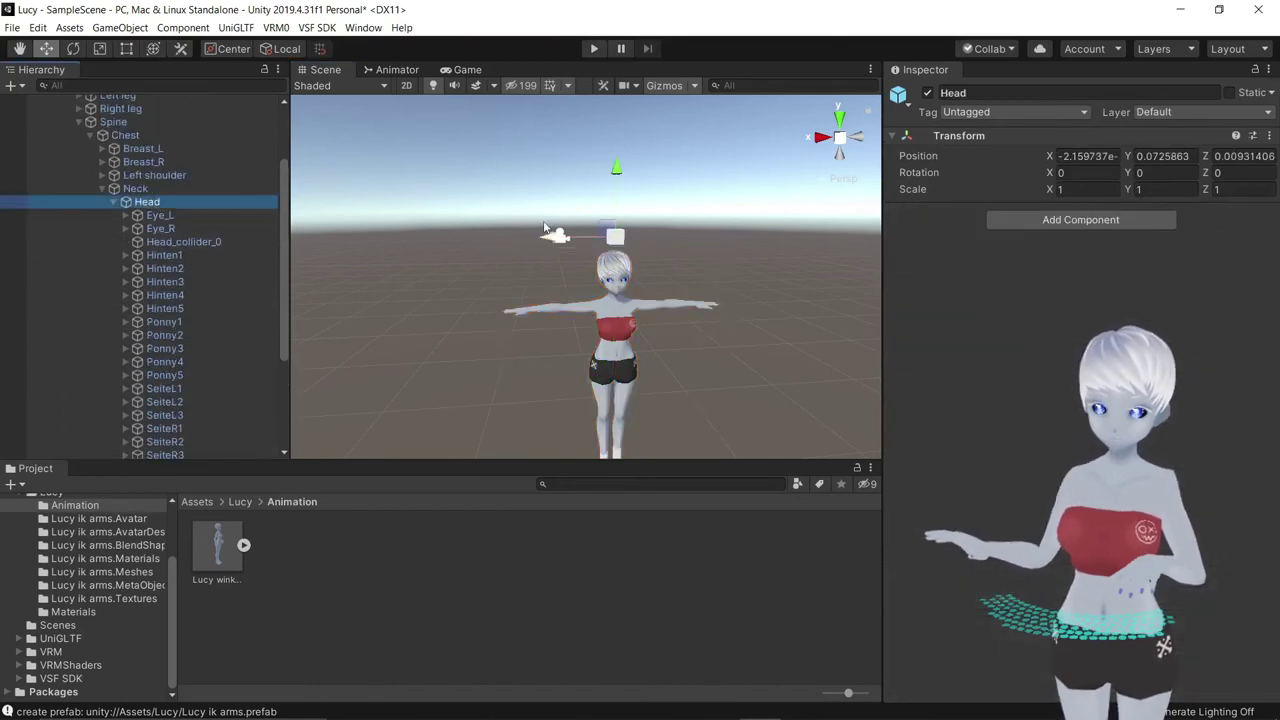
key("e")
mouse_move(556, 203)
left_mouse_down()
mouse_move(652, 186)
mouse_move(844, 201)
left_mouse_up()
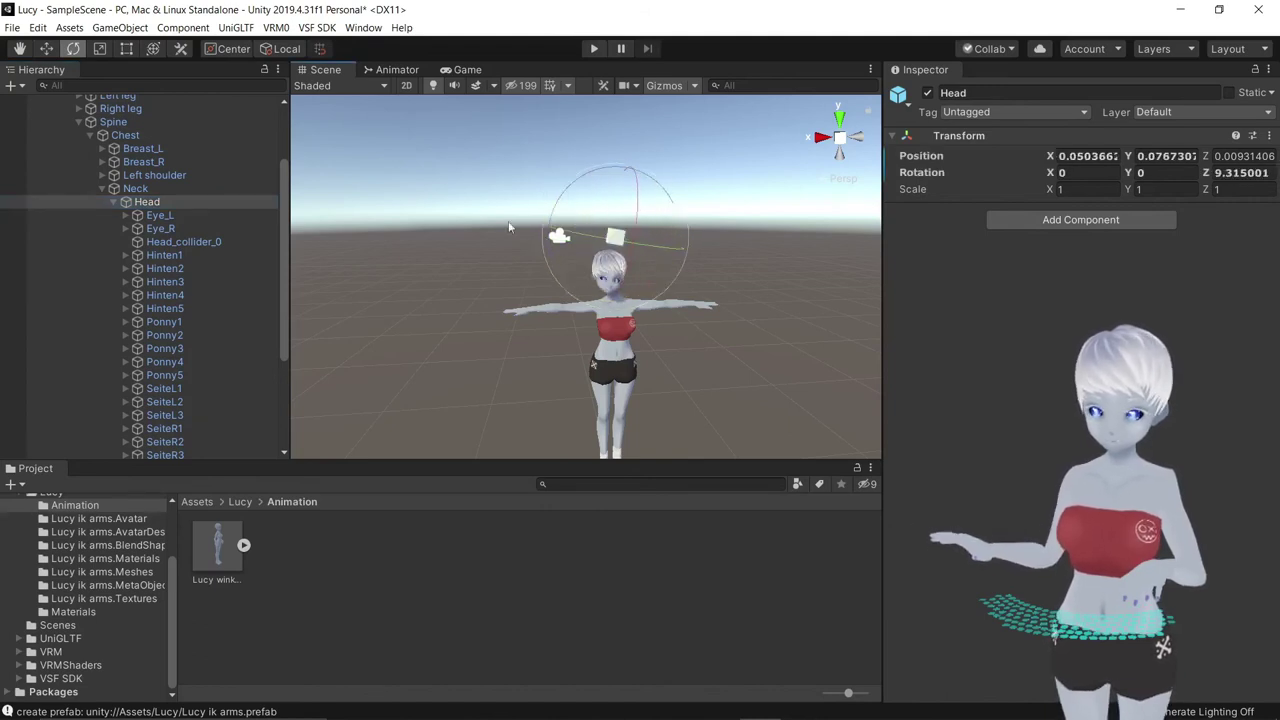
key("ctrl+z")
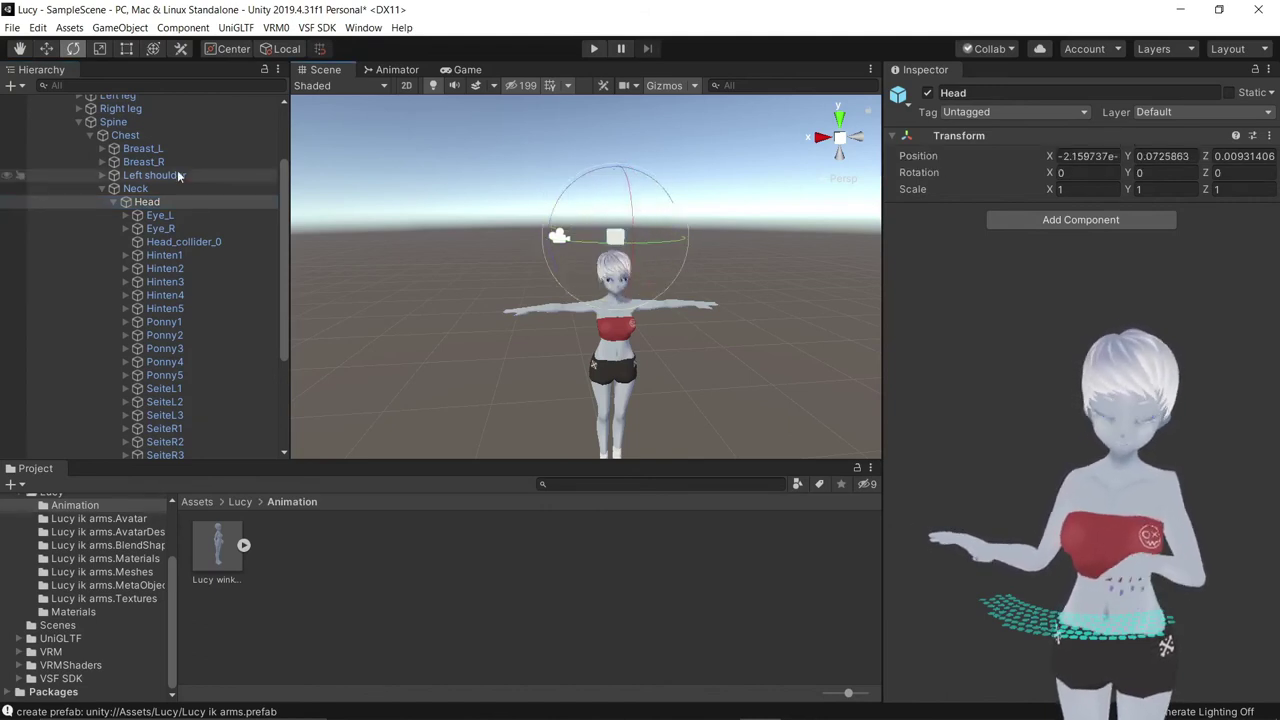
left_click(102, 189)
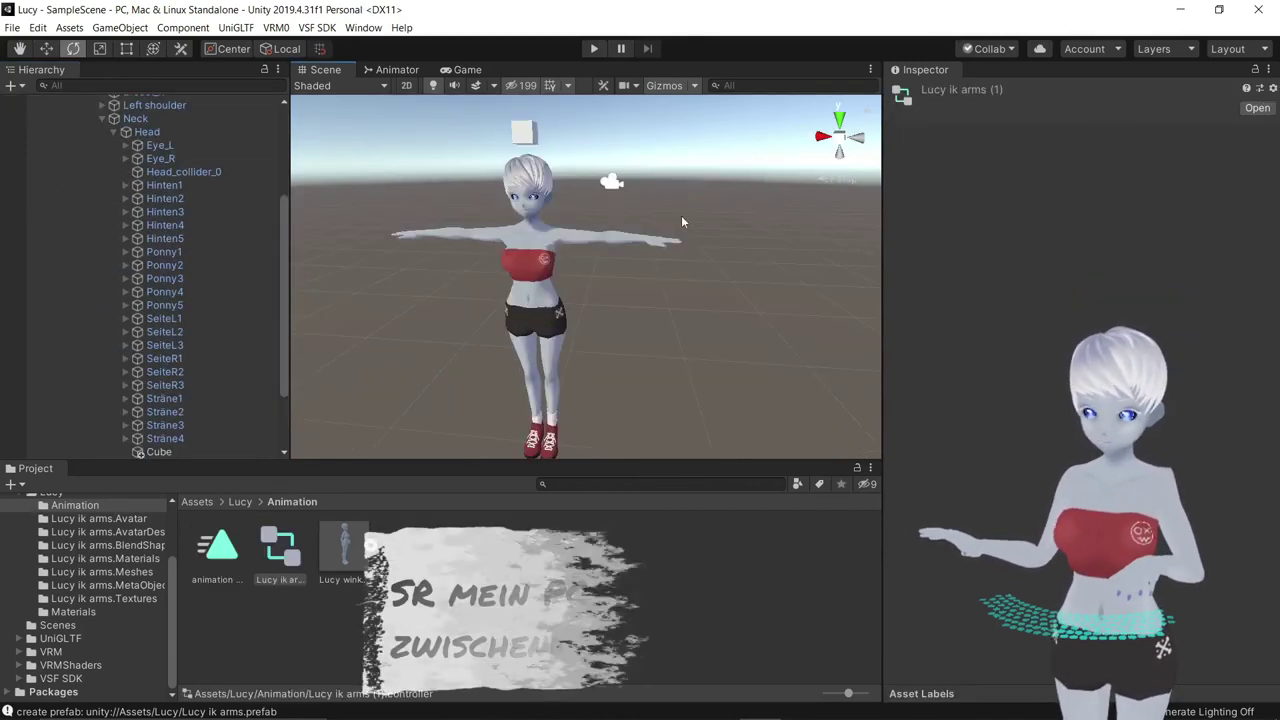
Step: Open the Animation window from the Window menu and position it over the scene
left_click(524, 134)
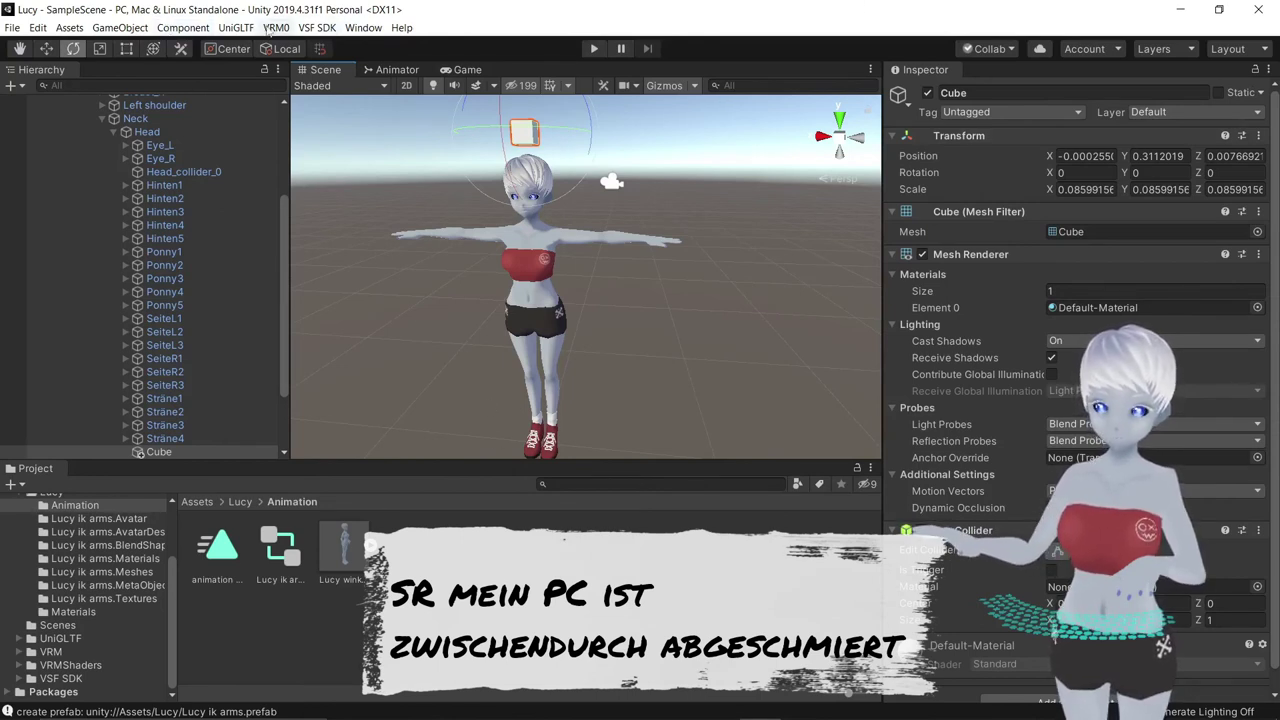
left_click(363, 27)
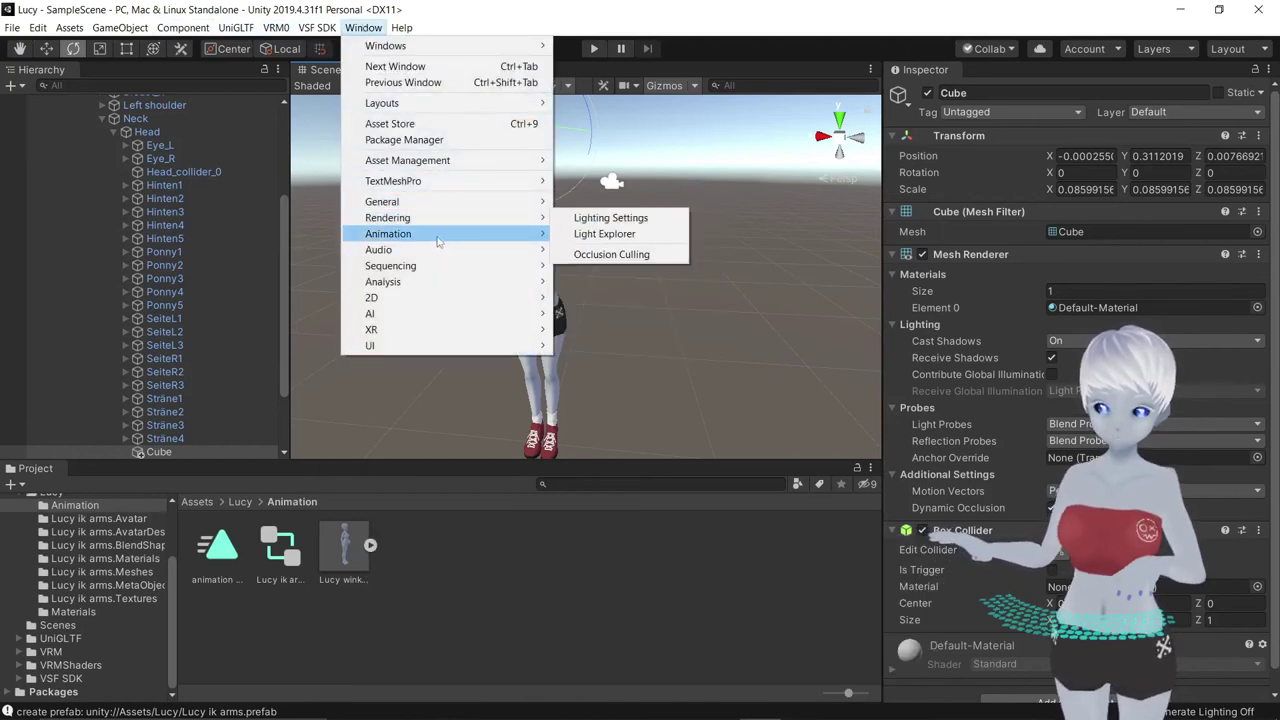
mouse_move(437, 241)
left_click(600, 233)
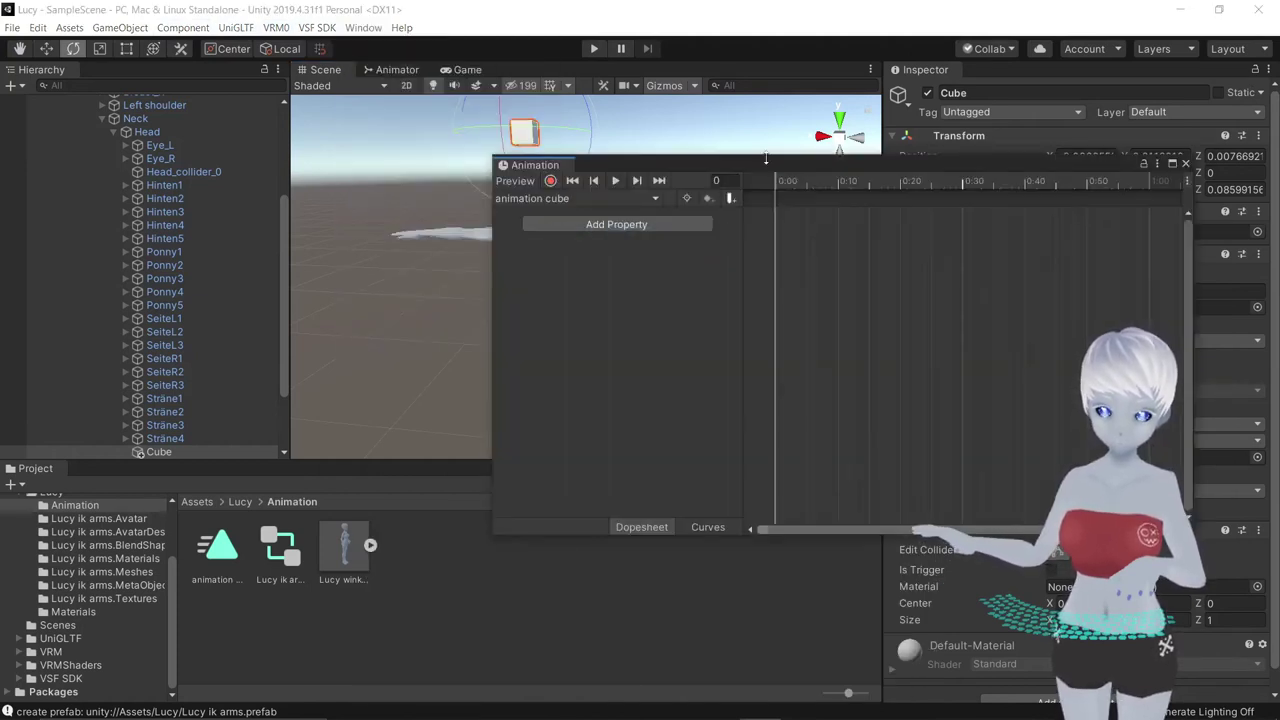
left_click_drag(765, 162, 932, 142)
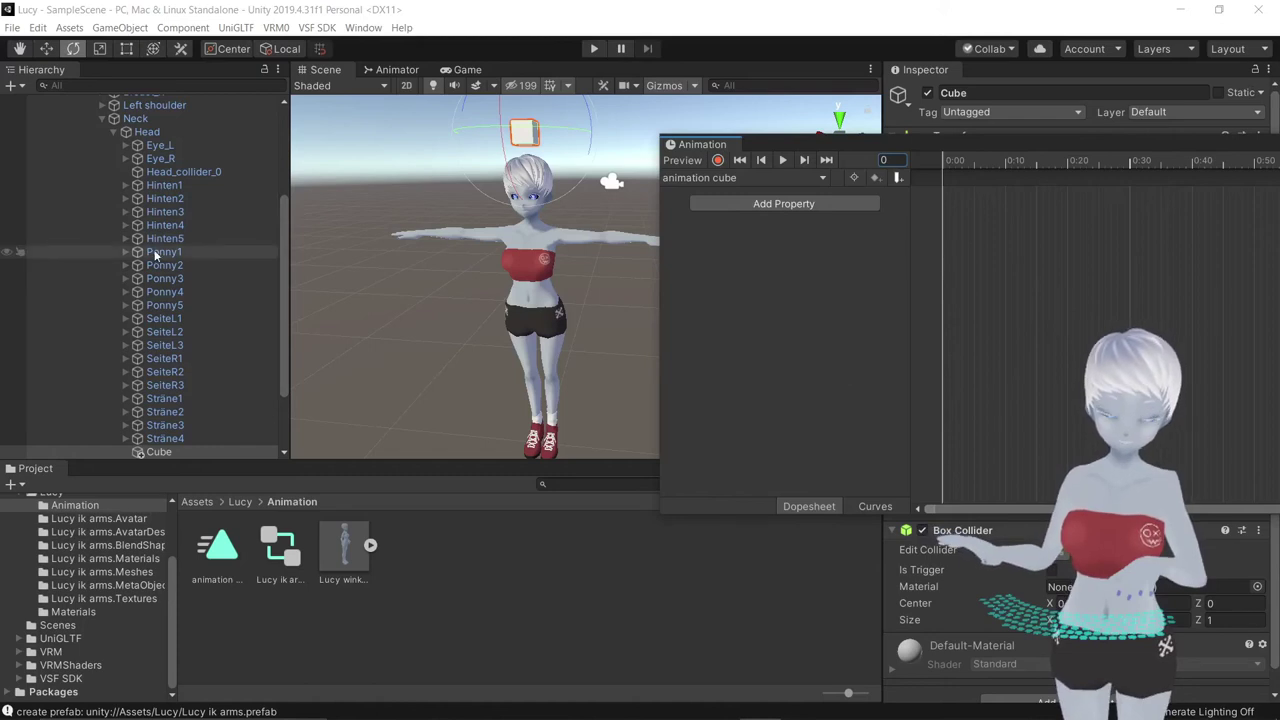
scroll(155, 255, "up", 5)
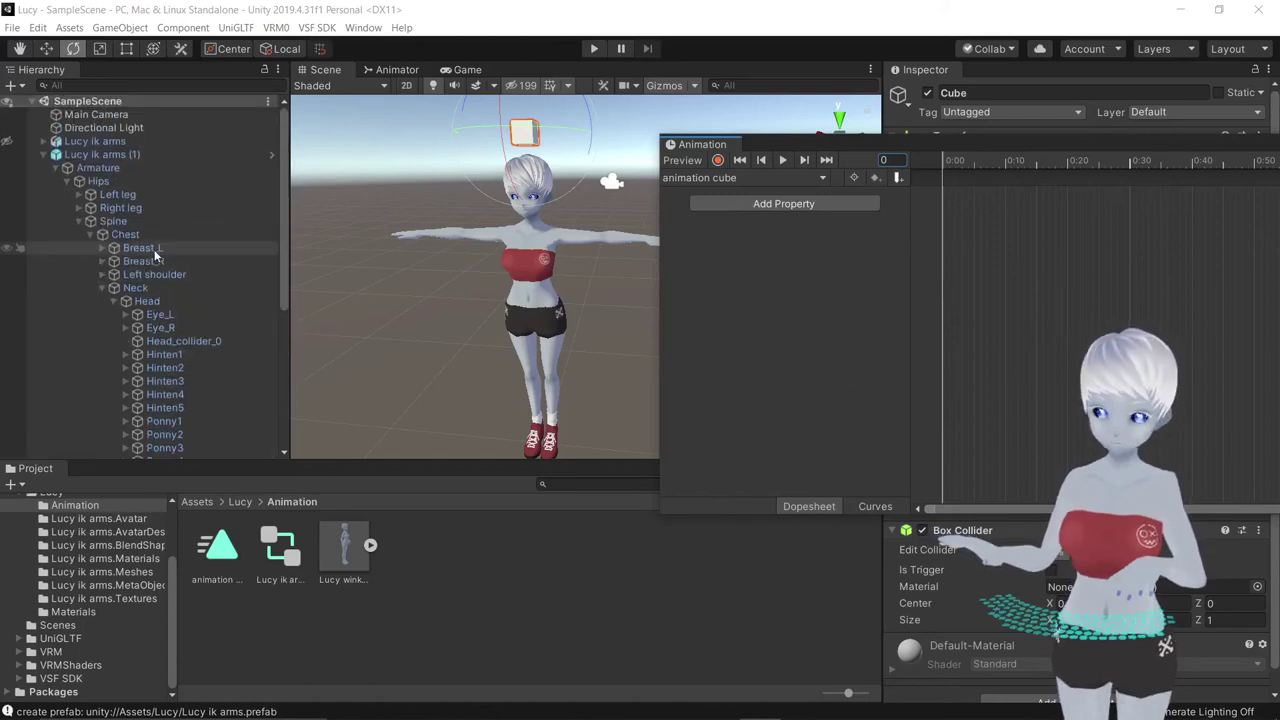
Step: Select Lucy ik arms (1), turn on keyframe recording, and select the Cube on the head
left_click(122, 157)
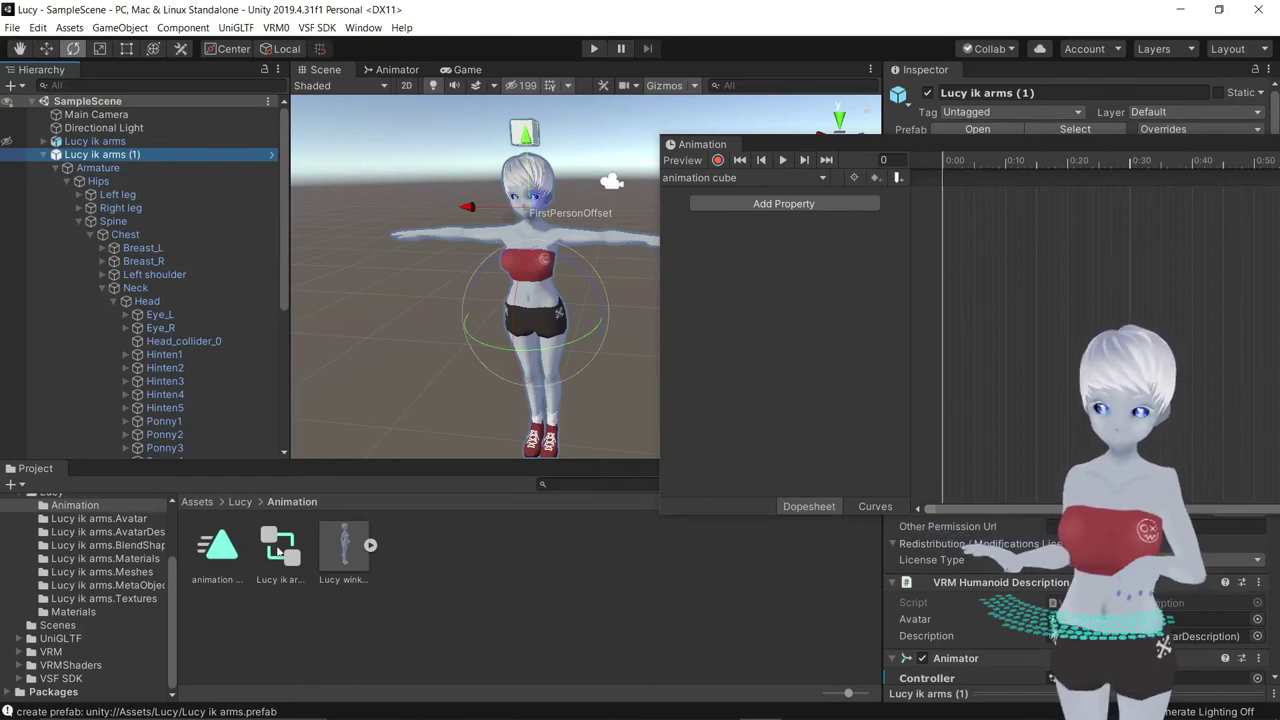
left_click_drag(1074, 147, 995, 168)
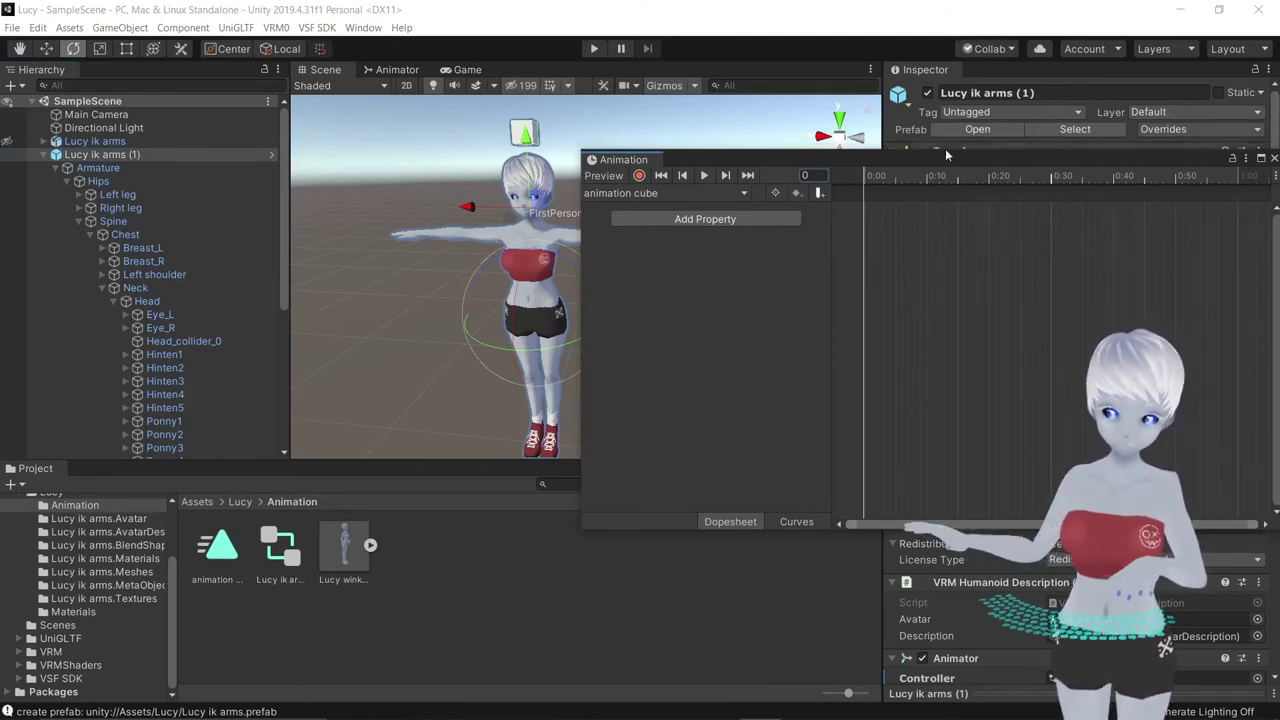
left_click_drag(945, 153, 837, 152)
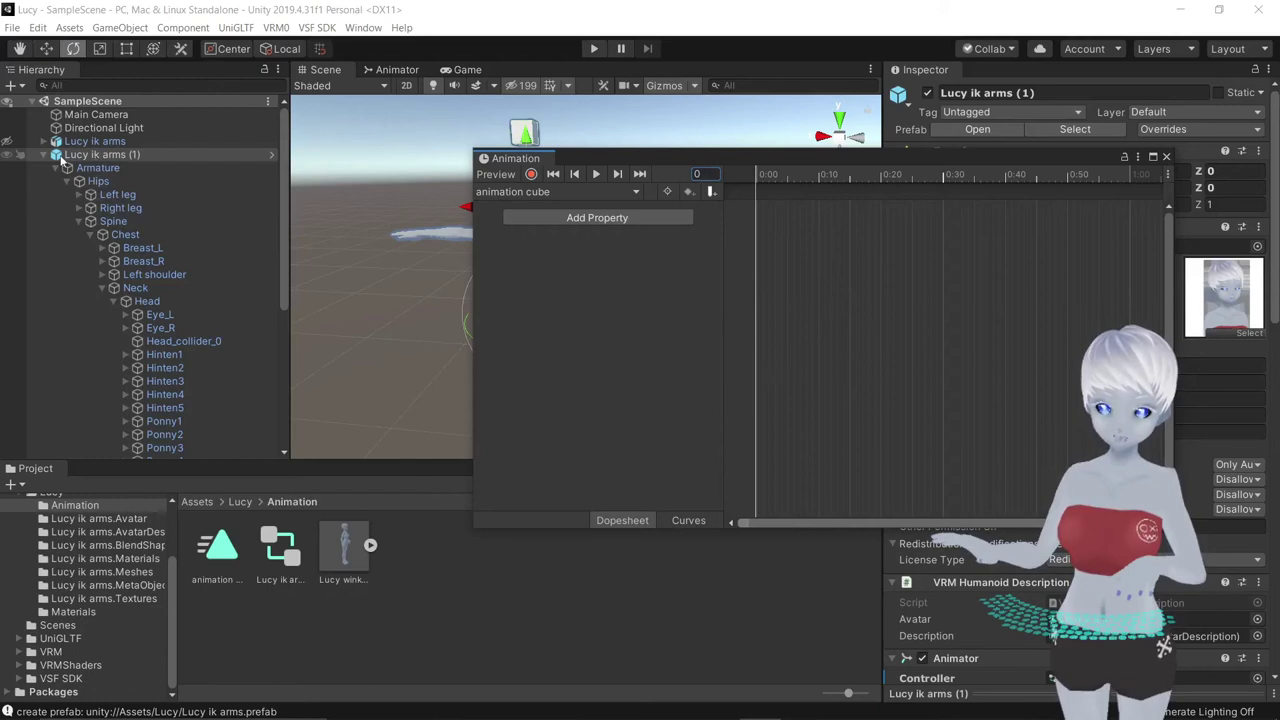
left_click_drag(540, 158, 610, 143)
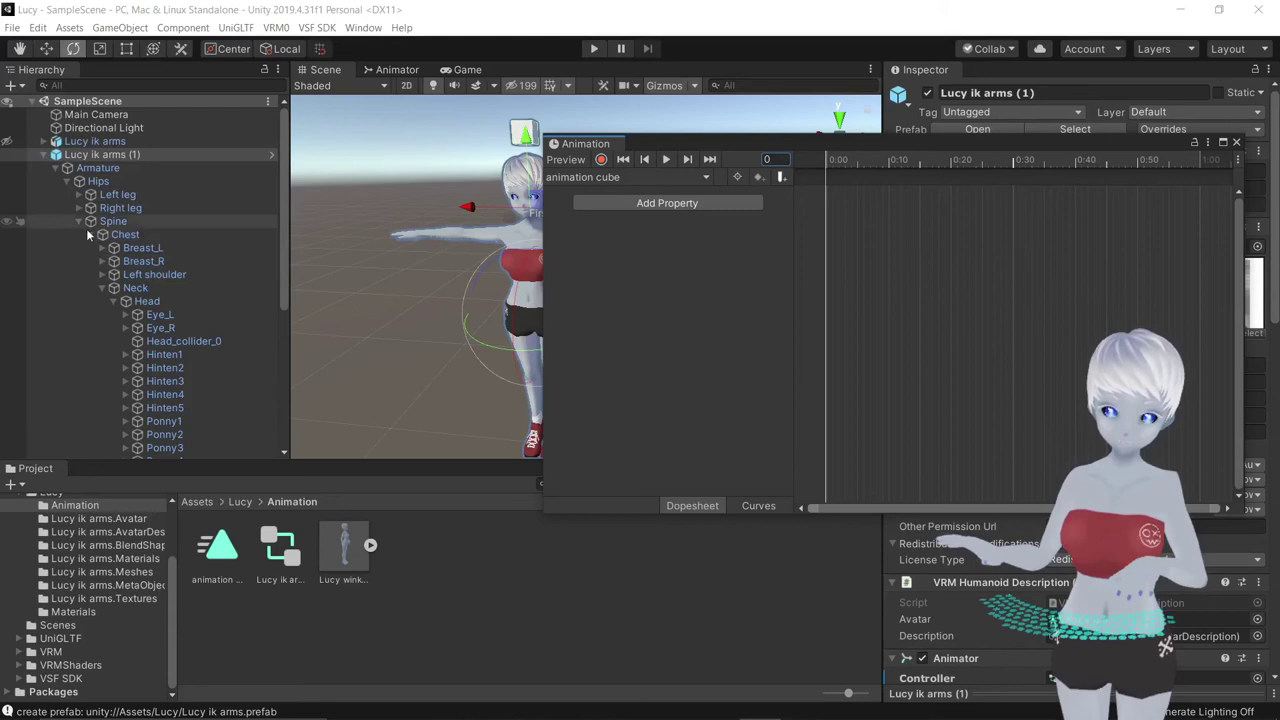
left_click(46, 157)
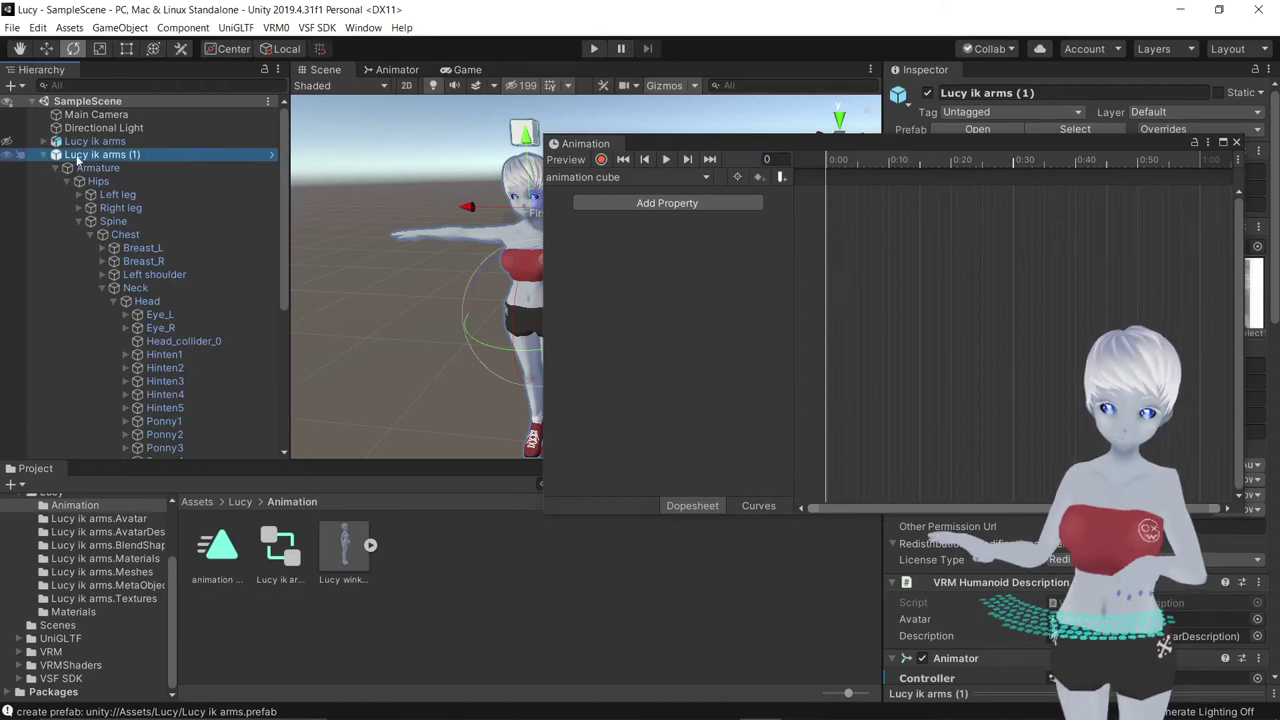
middle_click_drag(428, 312, 399, 349)
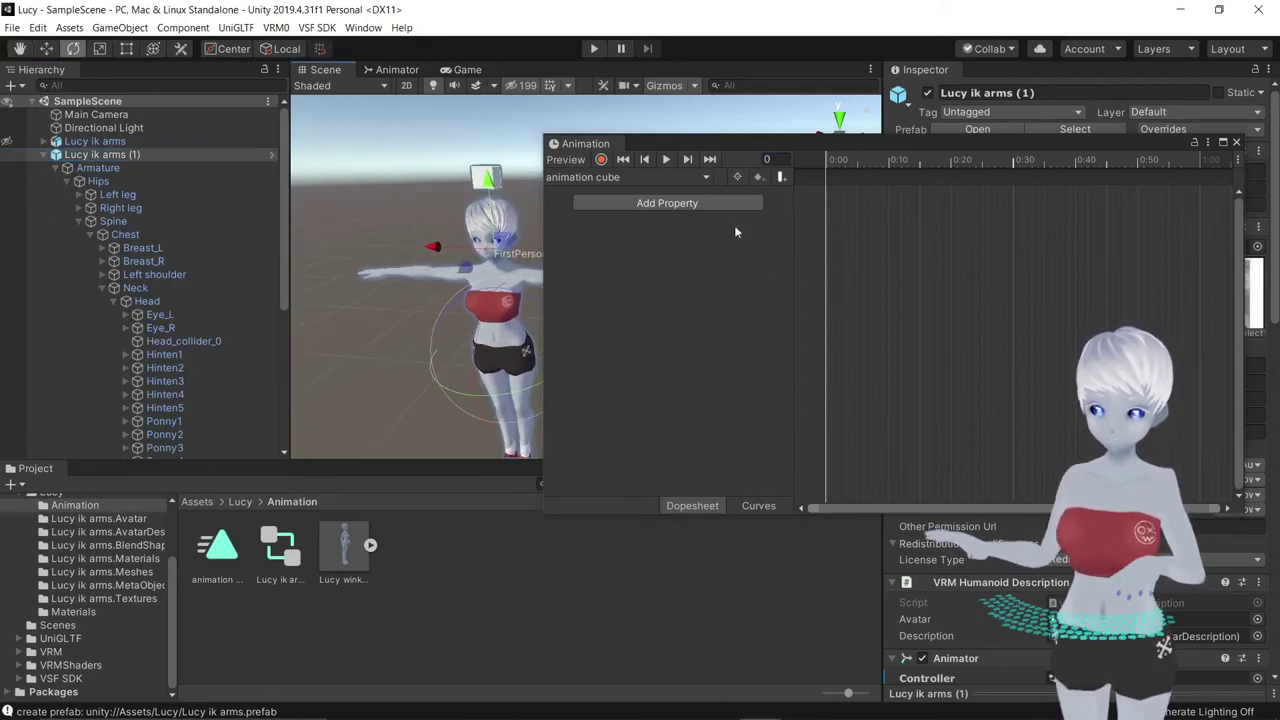
left_click(601, 160)
mouse_move(535, 279)
left_mouse_down("alt")
mouse_move(361, 48)
mouse_move(494, 235)
left_mouse_up("alt")
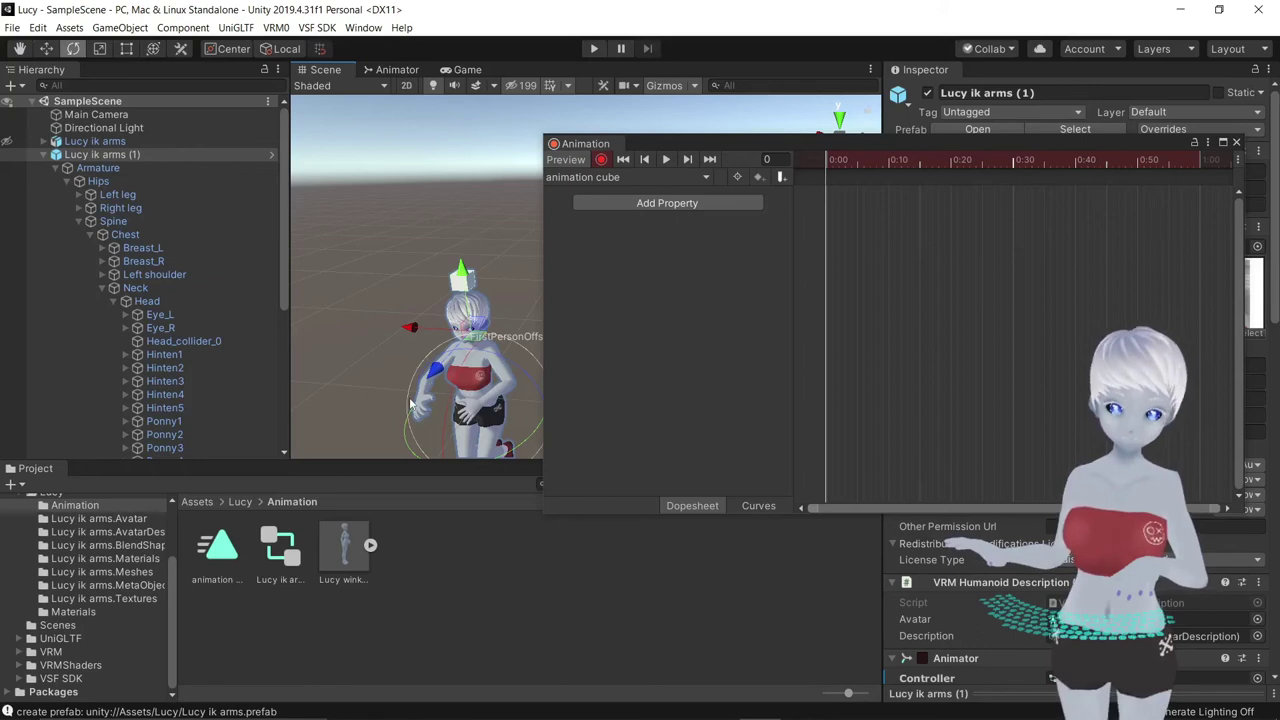
left_click(458, 285)
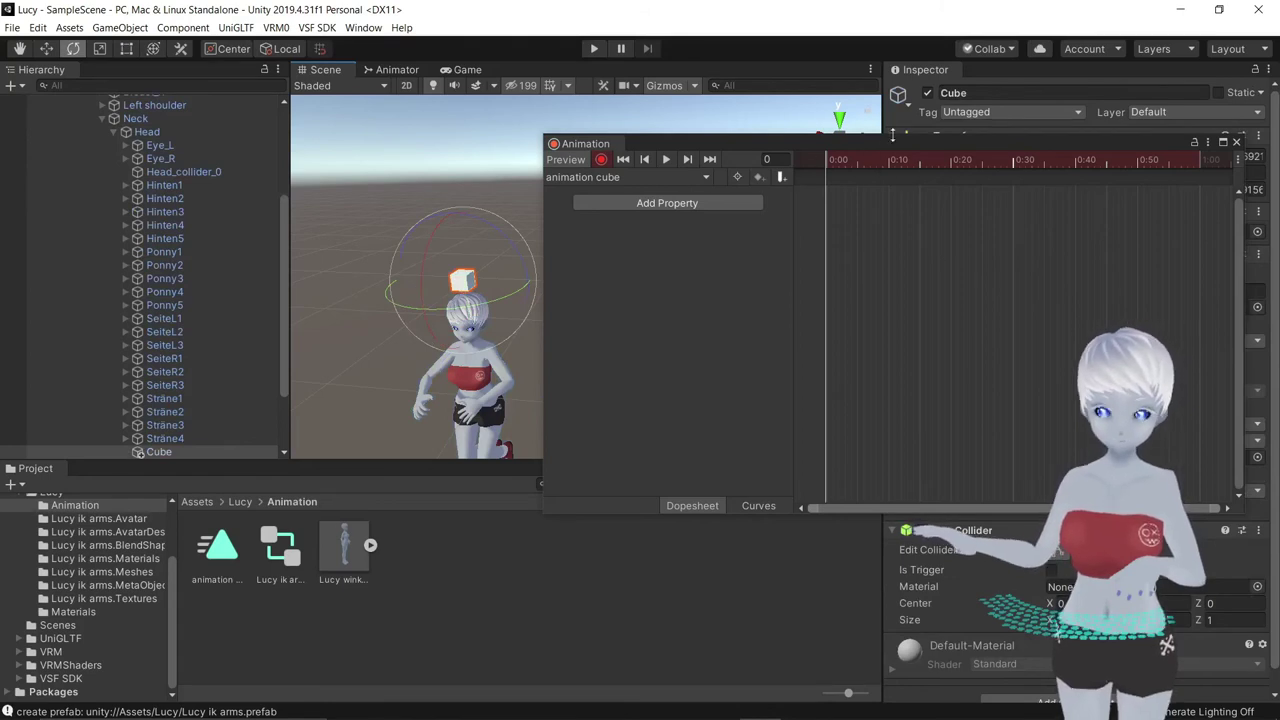
Step: Key the Cube's active checkbox at frames 0 and 1, then stop recording
left_click(927, 93)
left_click(930, 94)
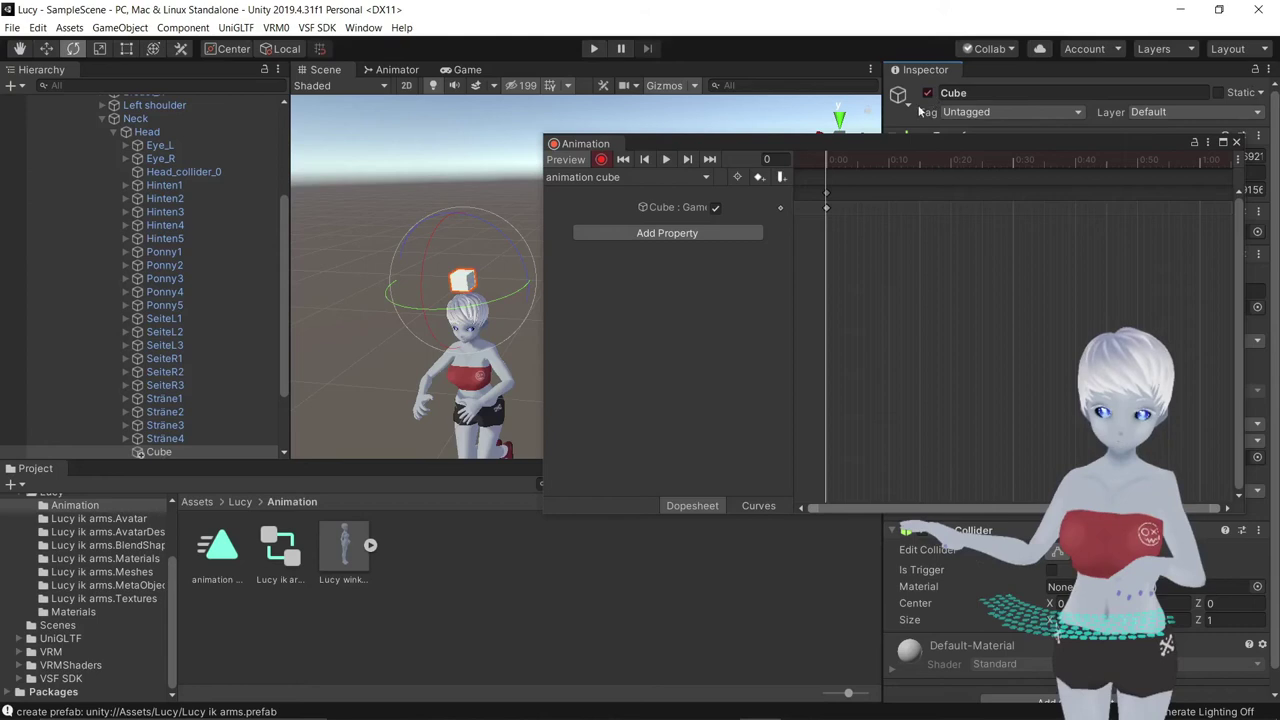
left_click(830, 157)
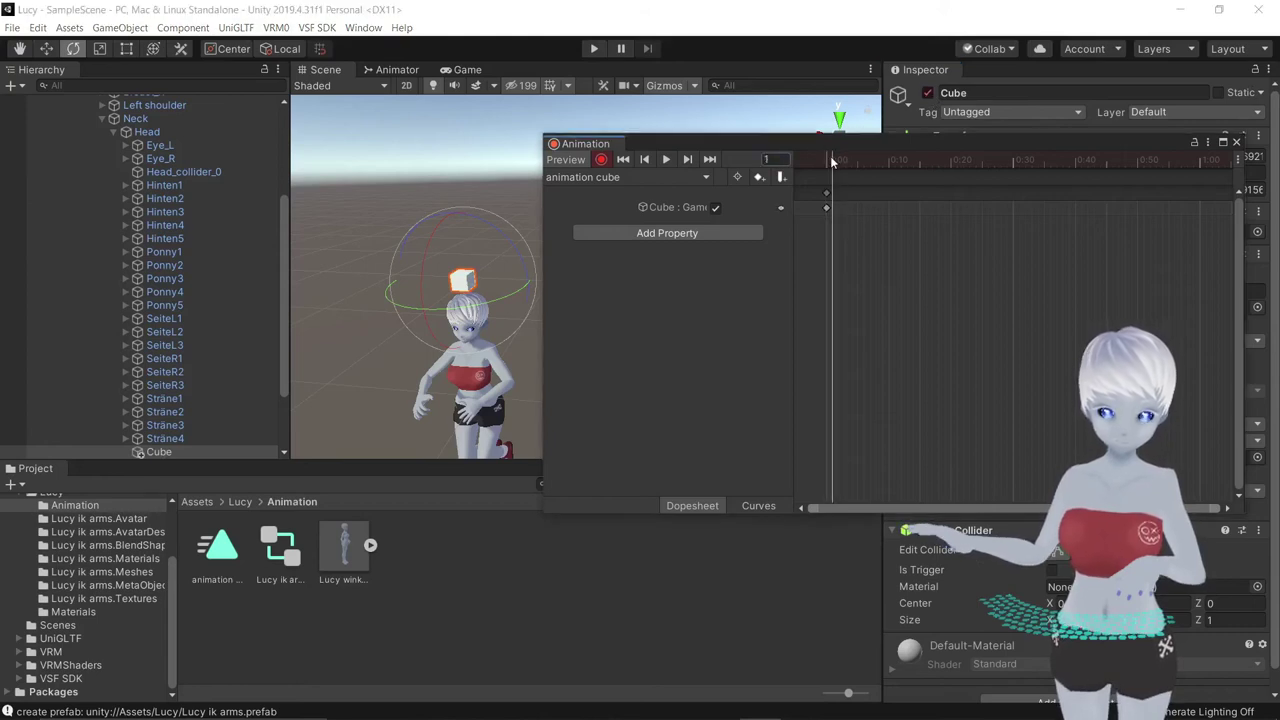
left_click(927, 93)
left_click(927, 93)
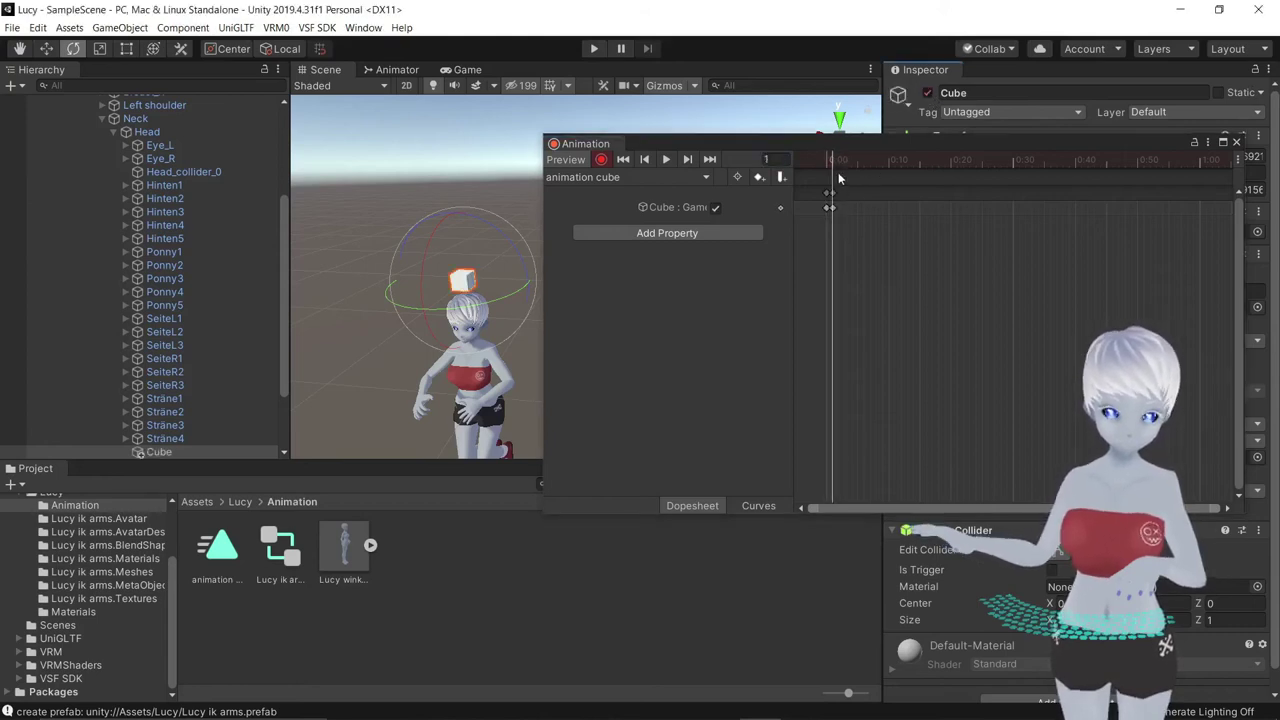
left_click_drag(832, 160, 846, 160)
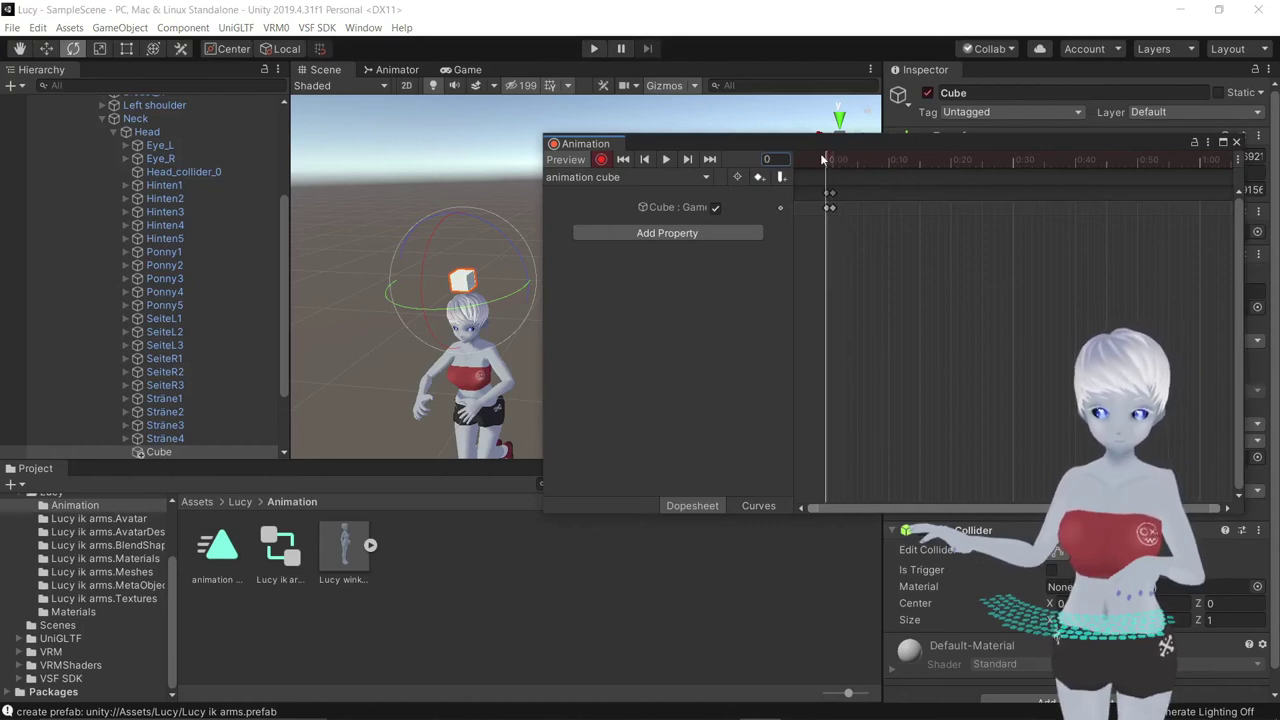
left_click(828, 158)
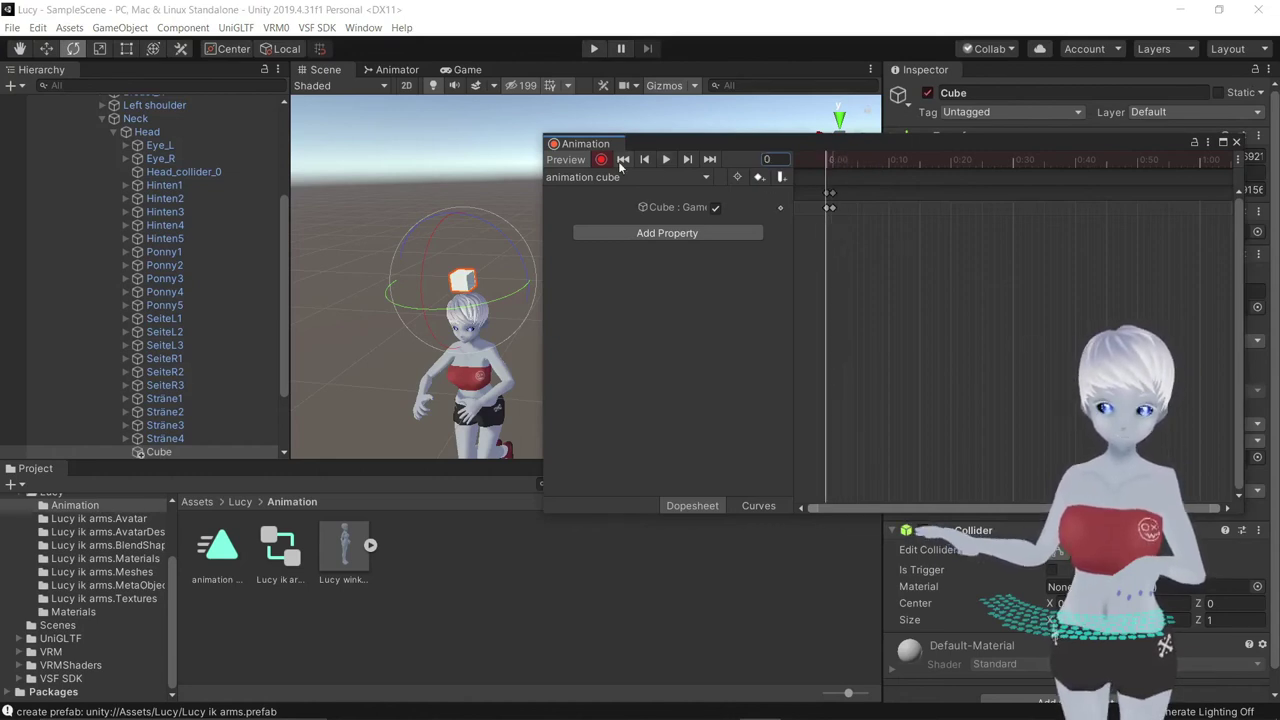
left_click(604, 162)
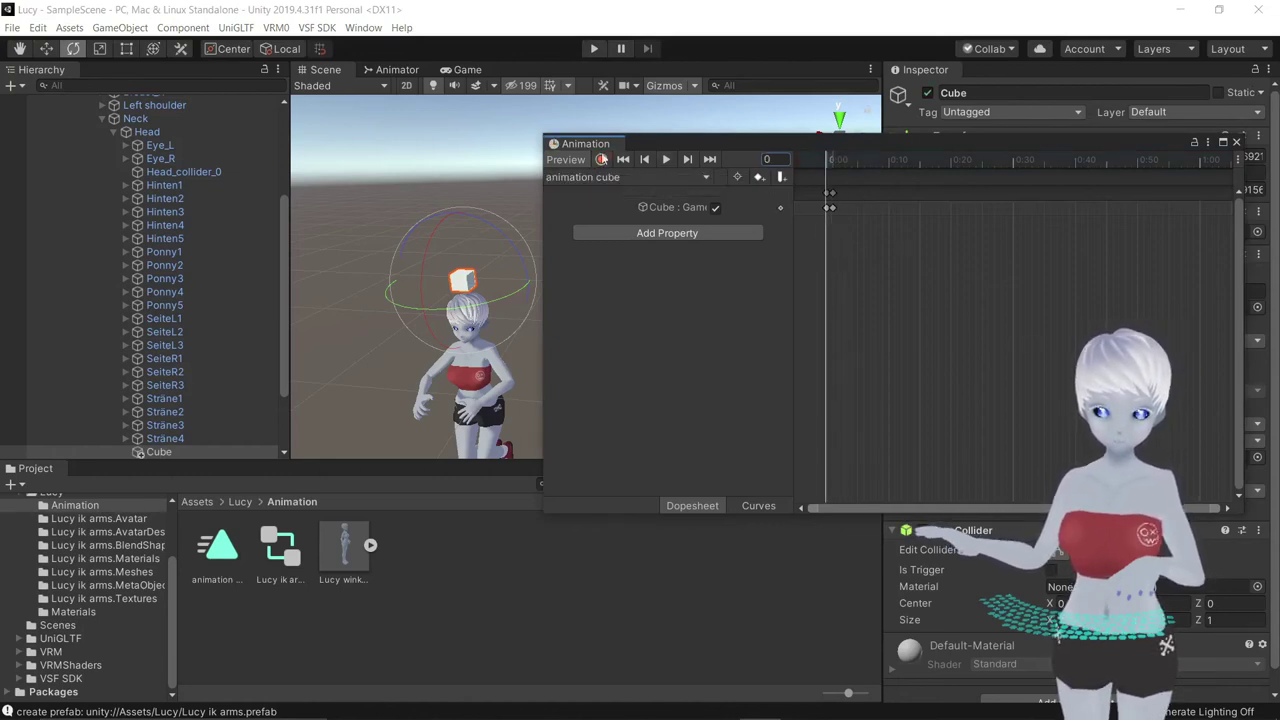
Step: Test the animation cube clip by scrubbing frames 0–1, then close the Animation window
left_click_drag(958, 141, 925, 187)
left_click(228, 560)
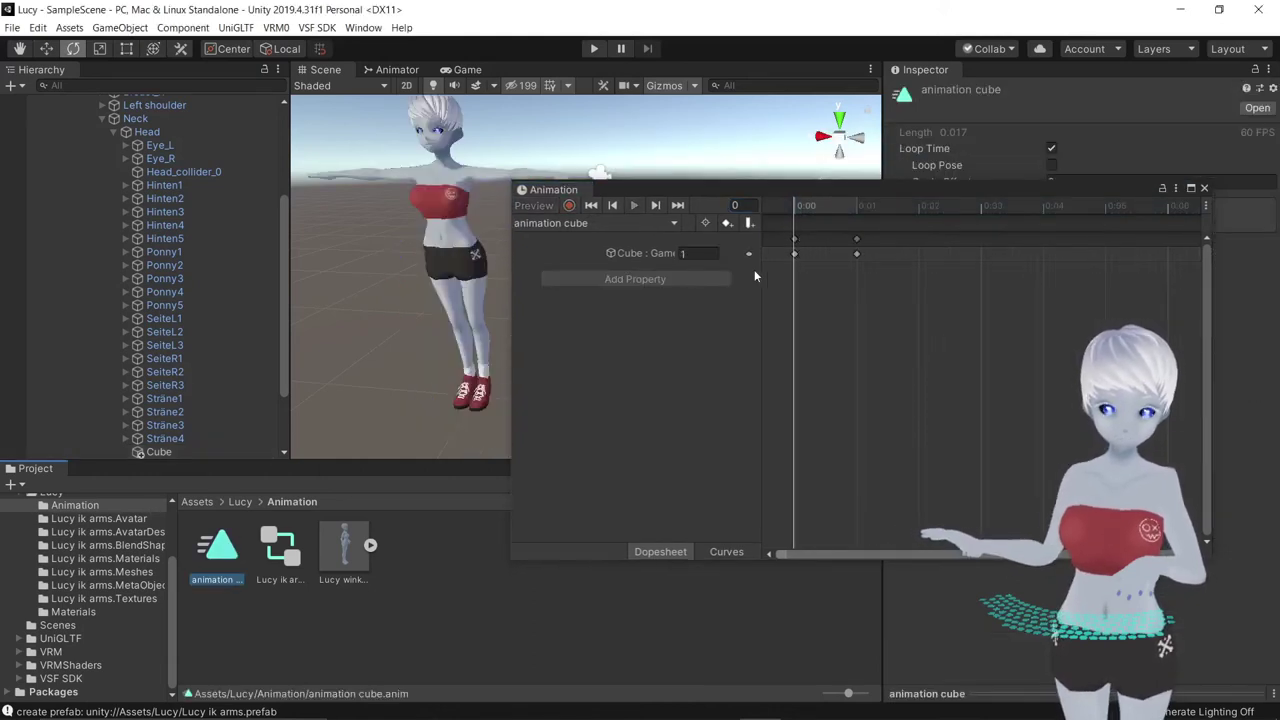
scroll(491, 157, "up", 3)
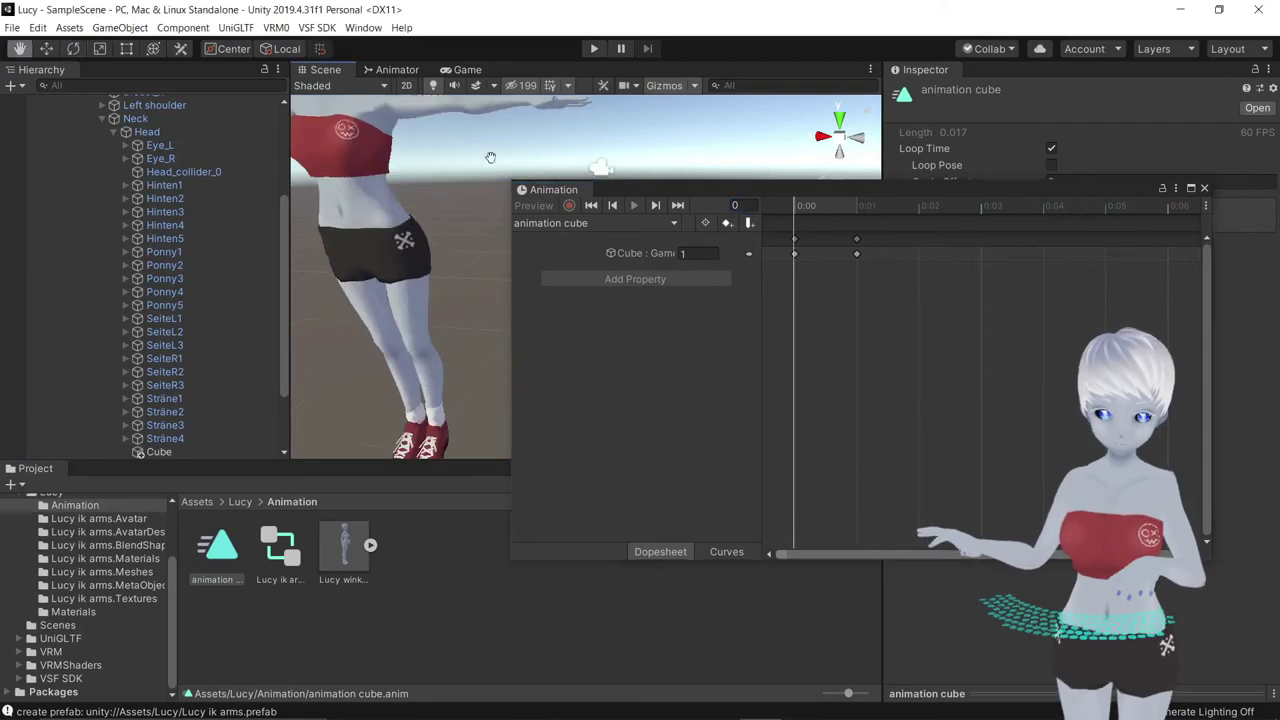
scroll(482, 244, "down", 5)
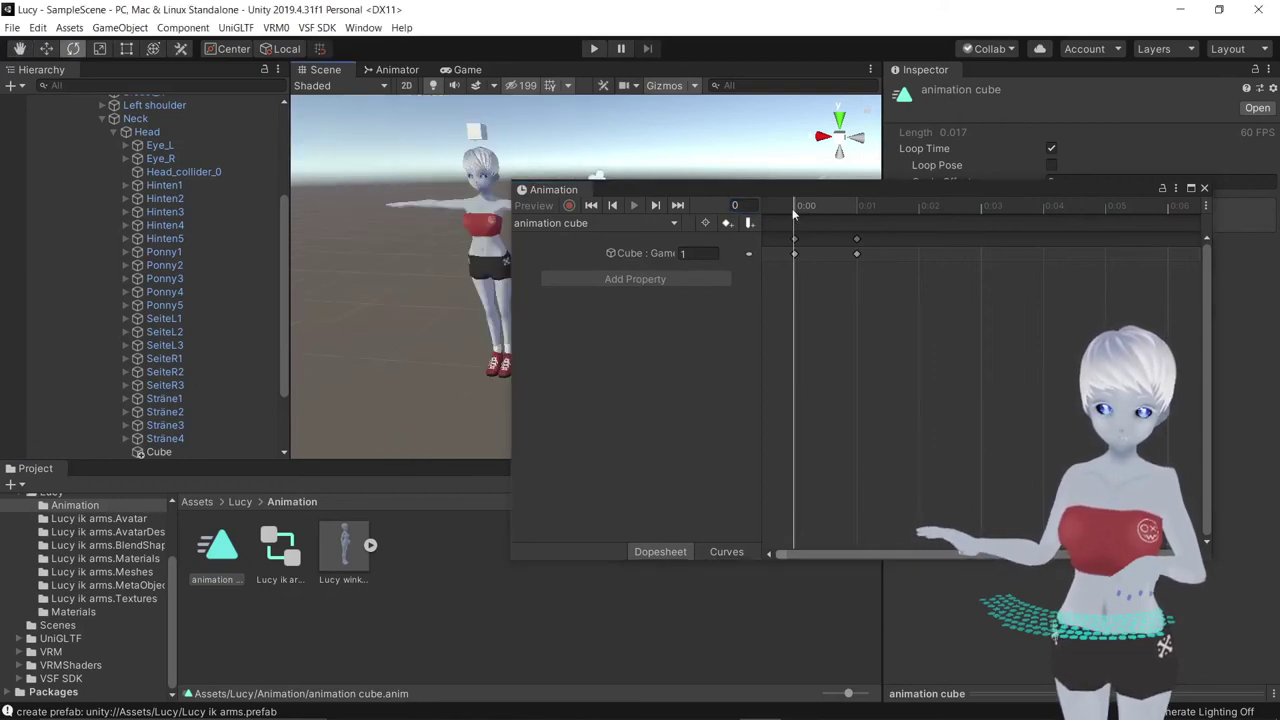
left_click(476, 131)
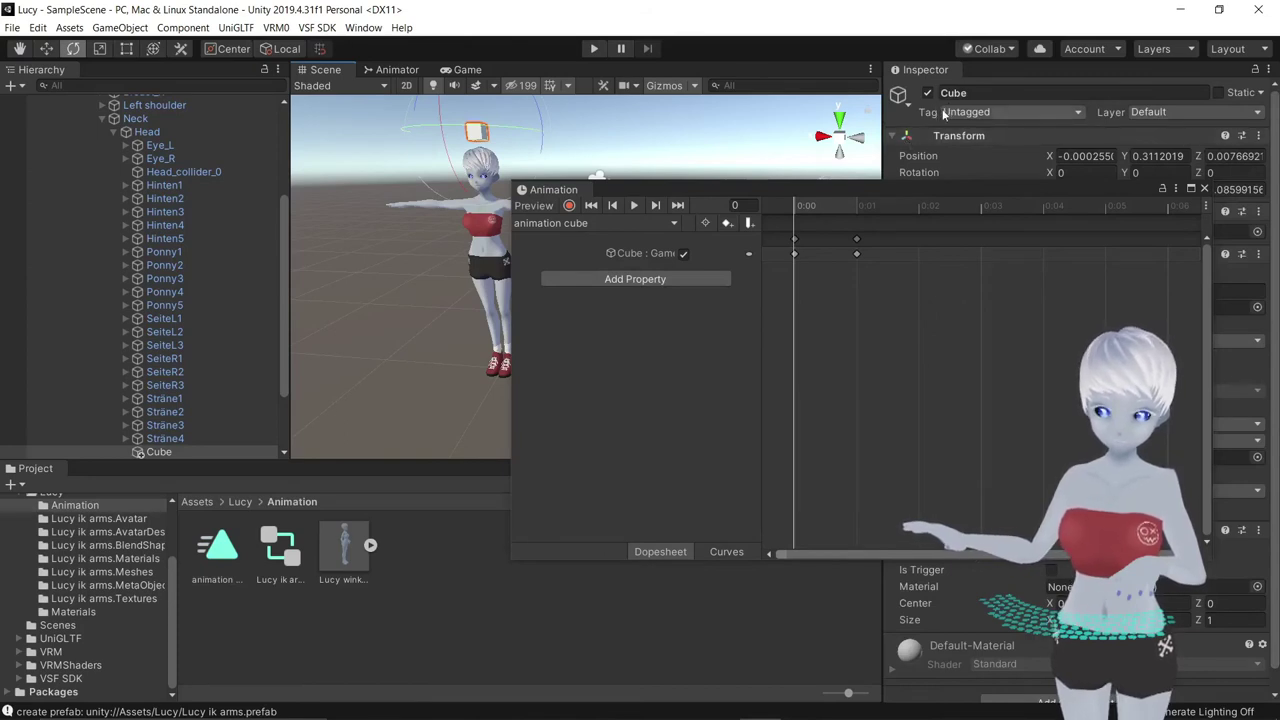
left_click(929, 93)
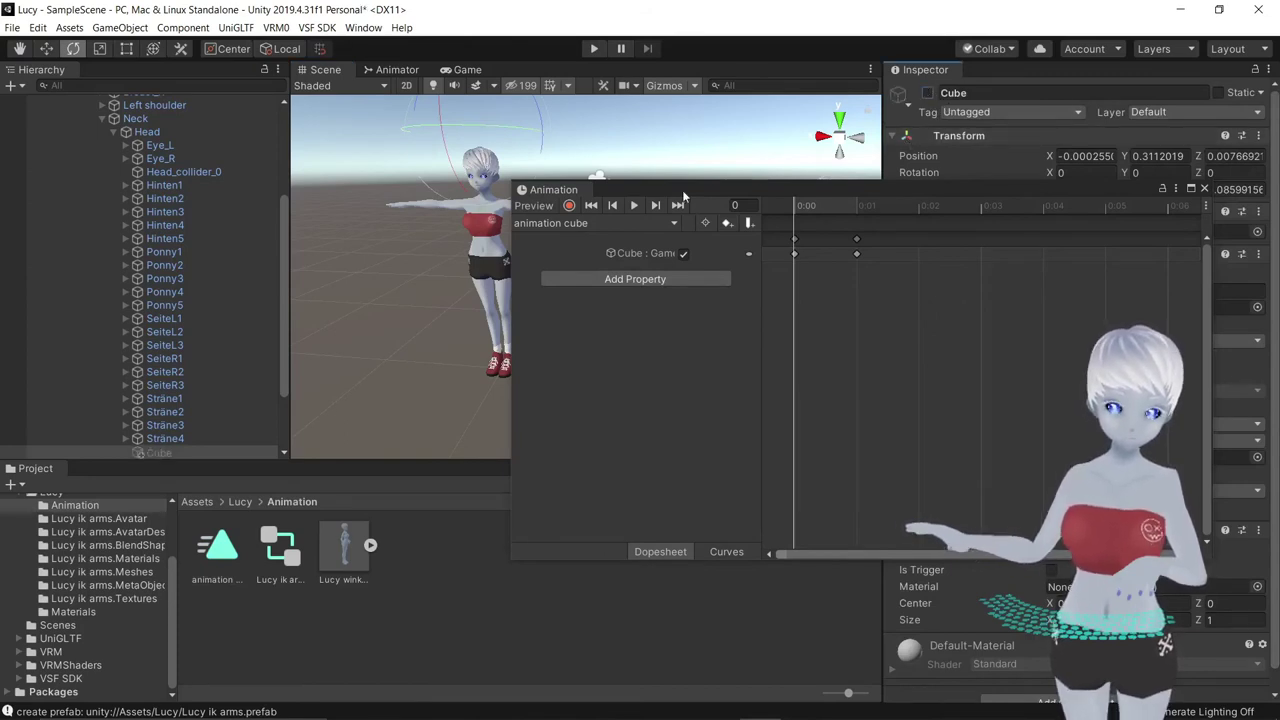
left_click(799, 210)
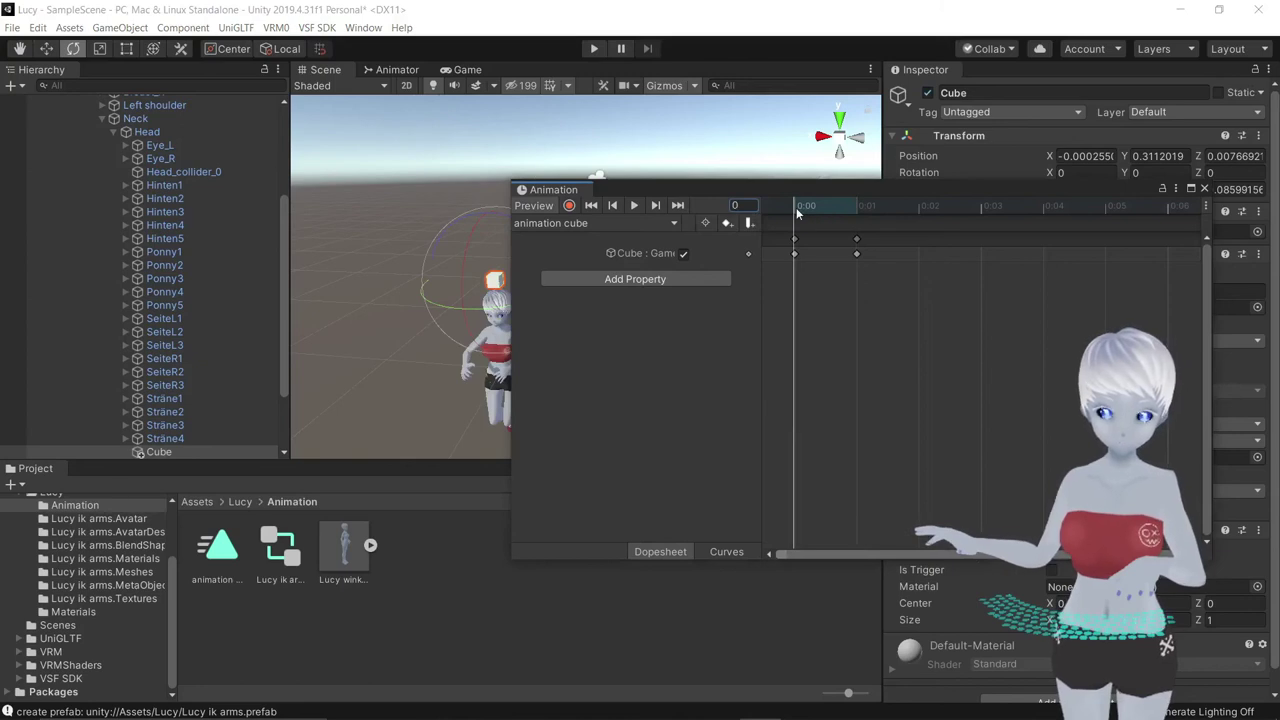
left_click_drag(830, 209, 781, 216)
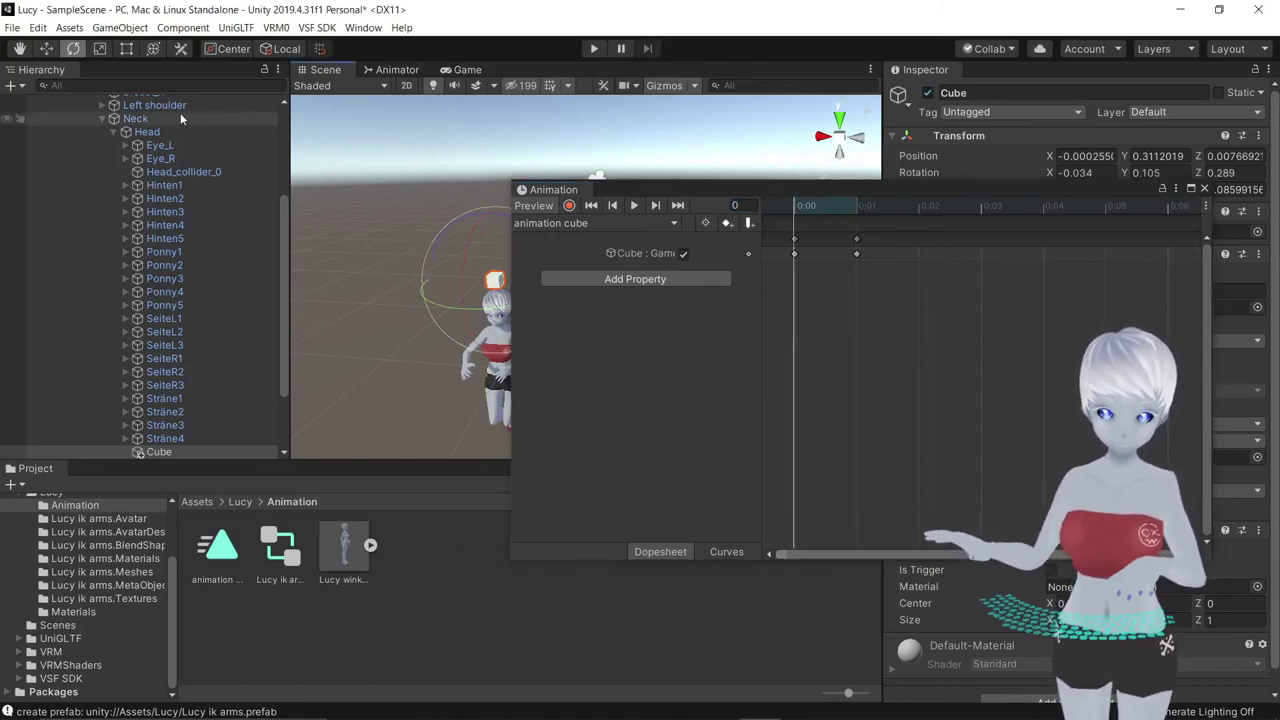
mouse_move(372, 289)
middle_mouse_down()
mouse_move(368, 313)
mouse_move(367, 292)
middle_mouse_up()
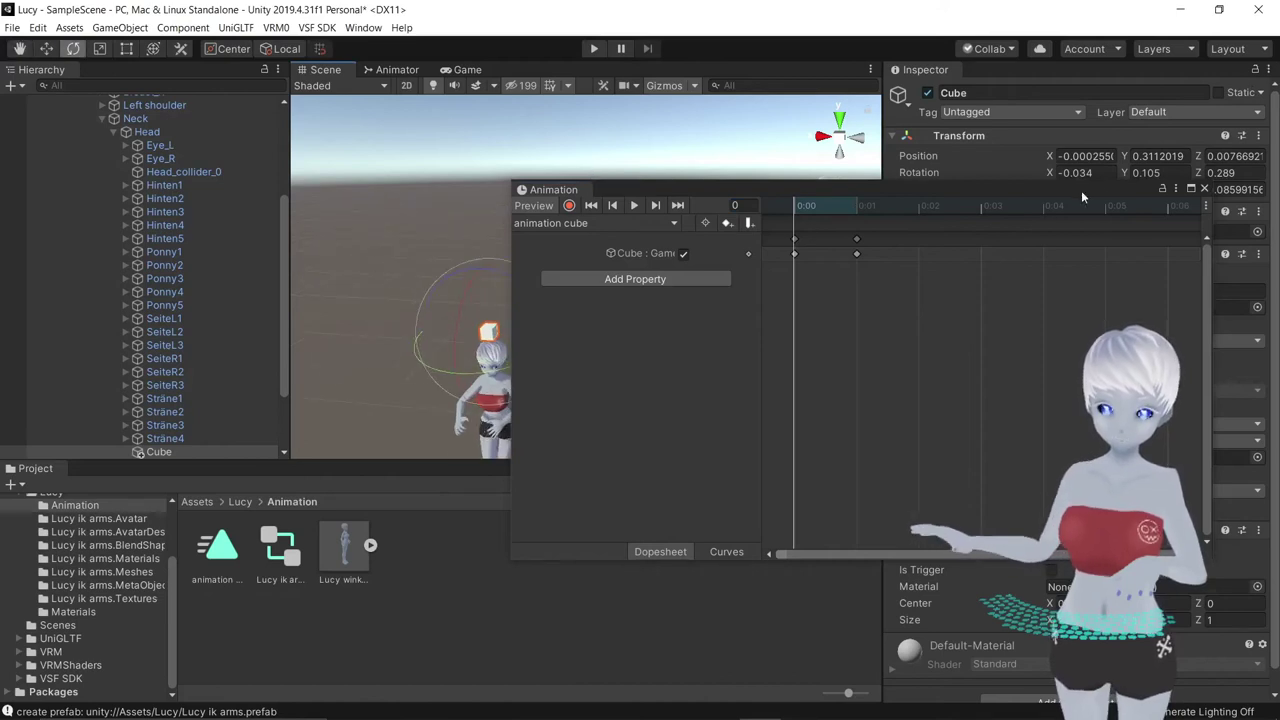
left_click(1204, 188)
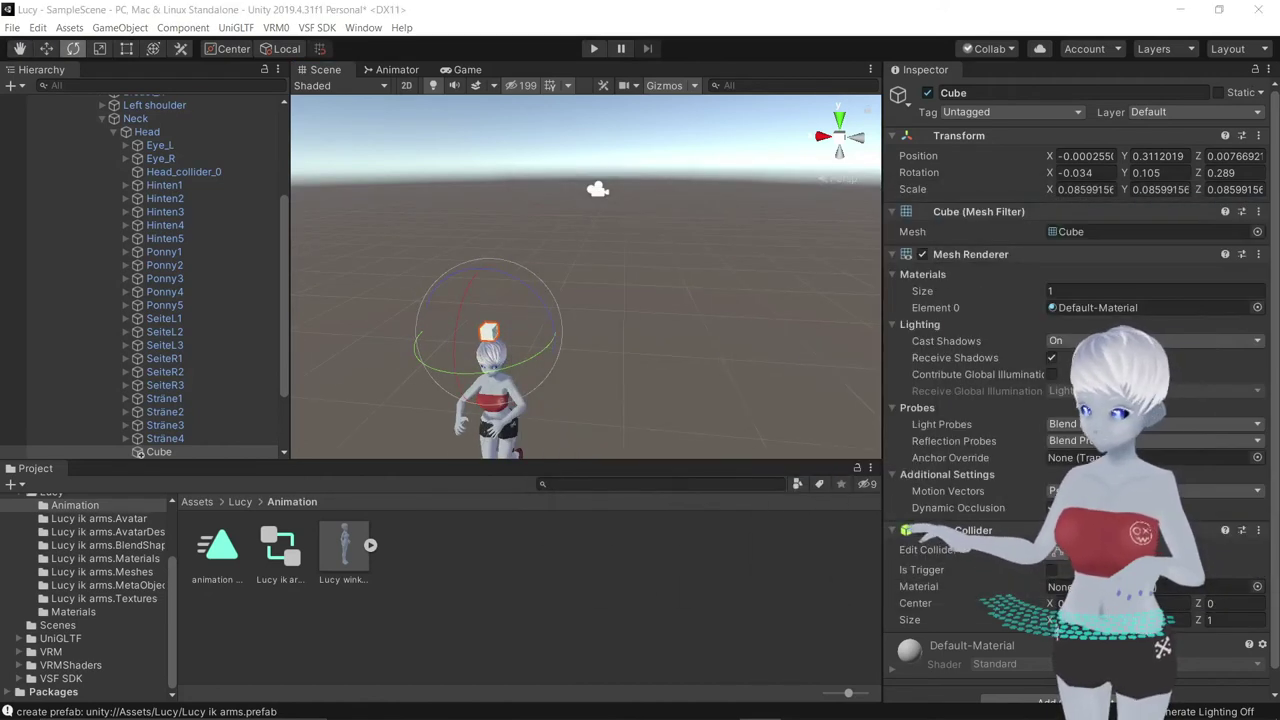
middle_click_drag(577, 237, 614, 309)
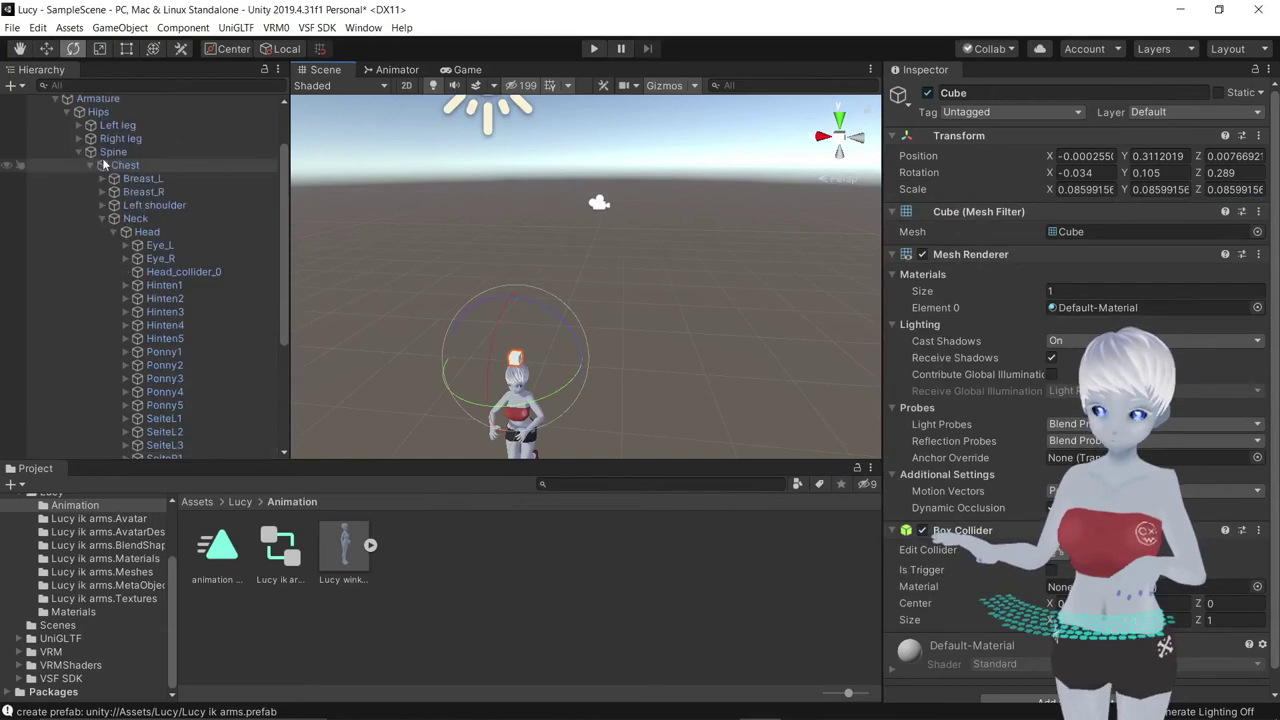
scroll(113, 147, "up", 5)
left_click(115, 122)
left_click(117, 136)
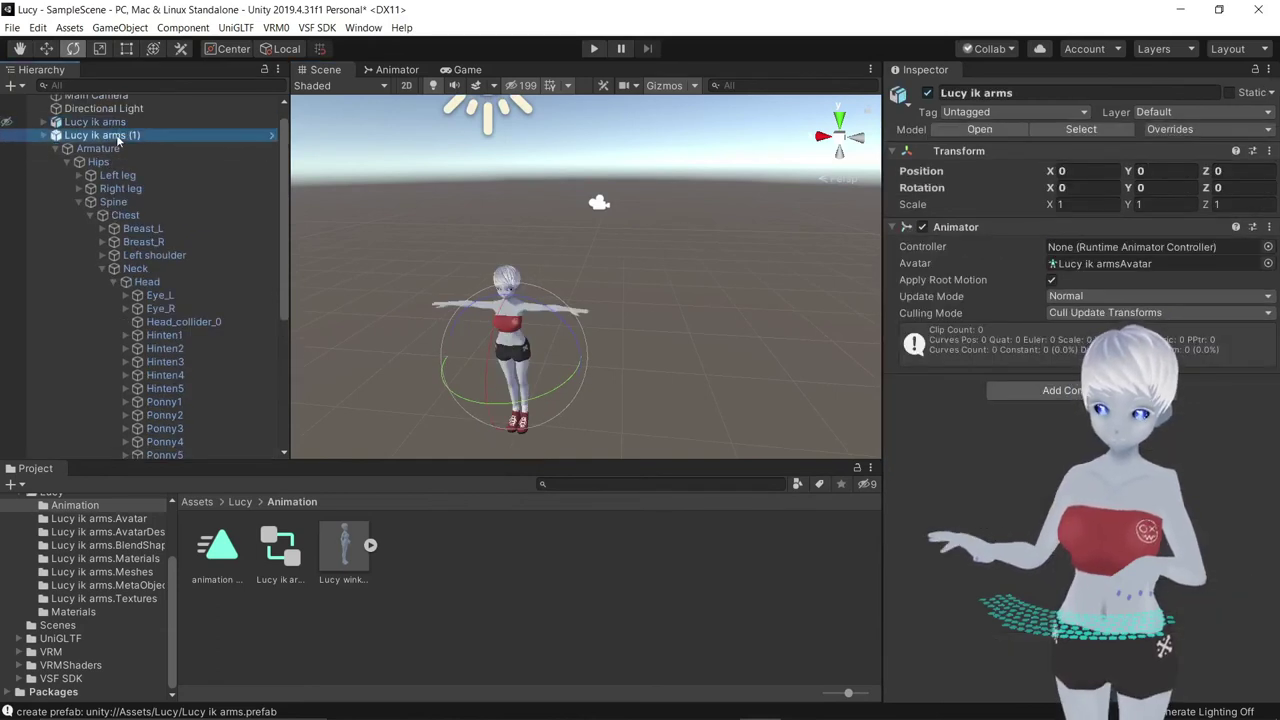
mouse_move(705, 331)
middle_mouse_down()
mouse_move(698, 311)
mouse_move(750, 334)
middle_mouse_up()
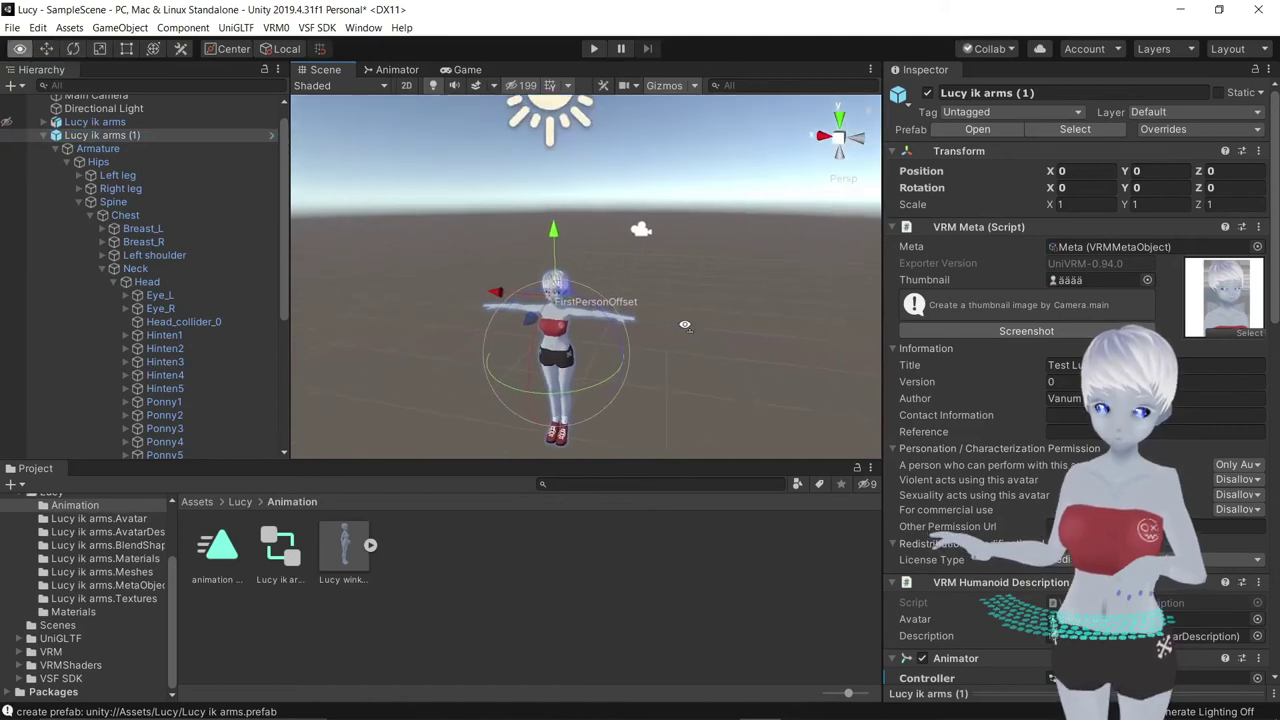
scroll(1080, 400, "down", 5)
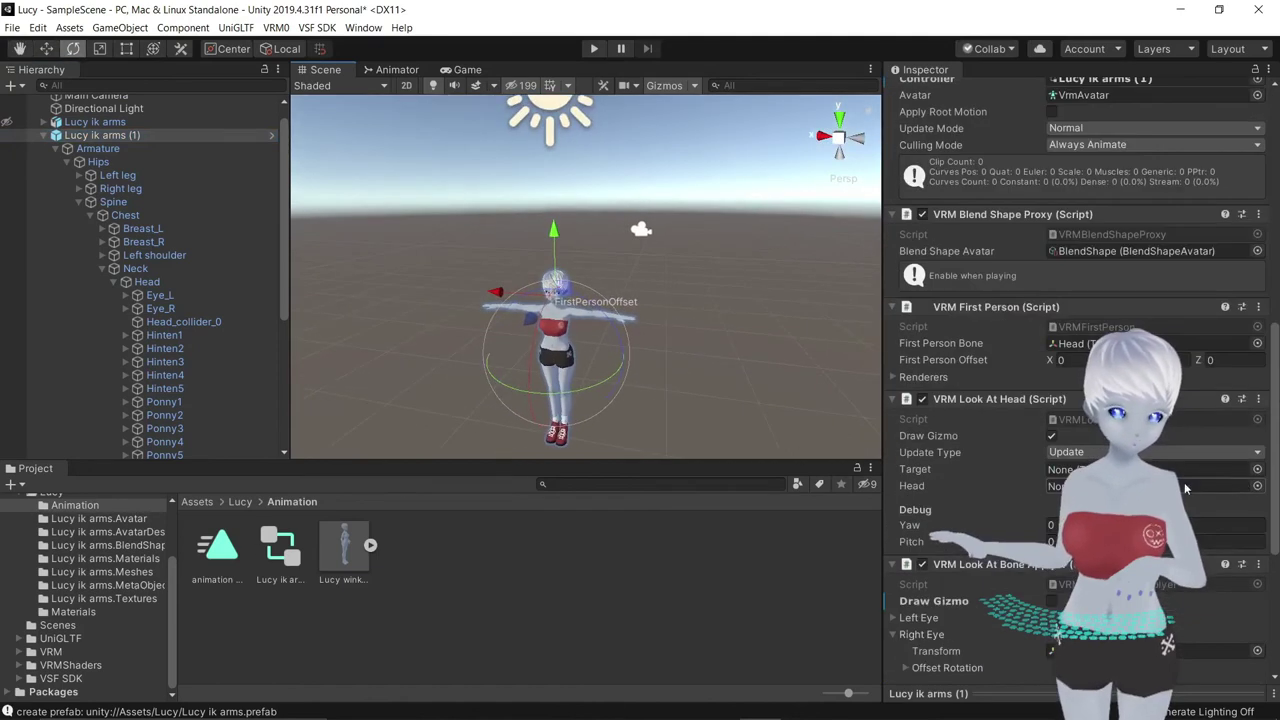
scroll(1080, 400, "down", 5)
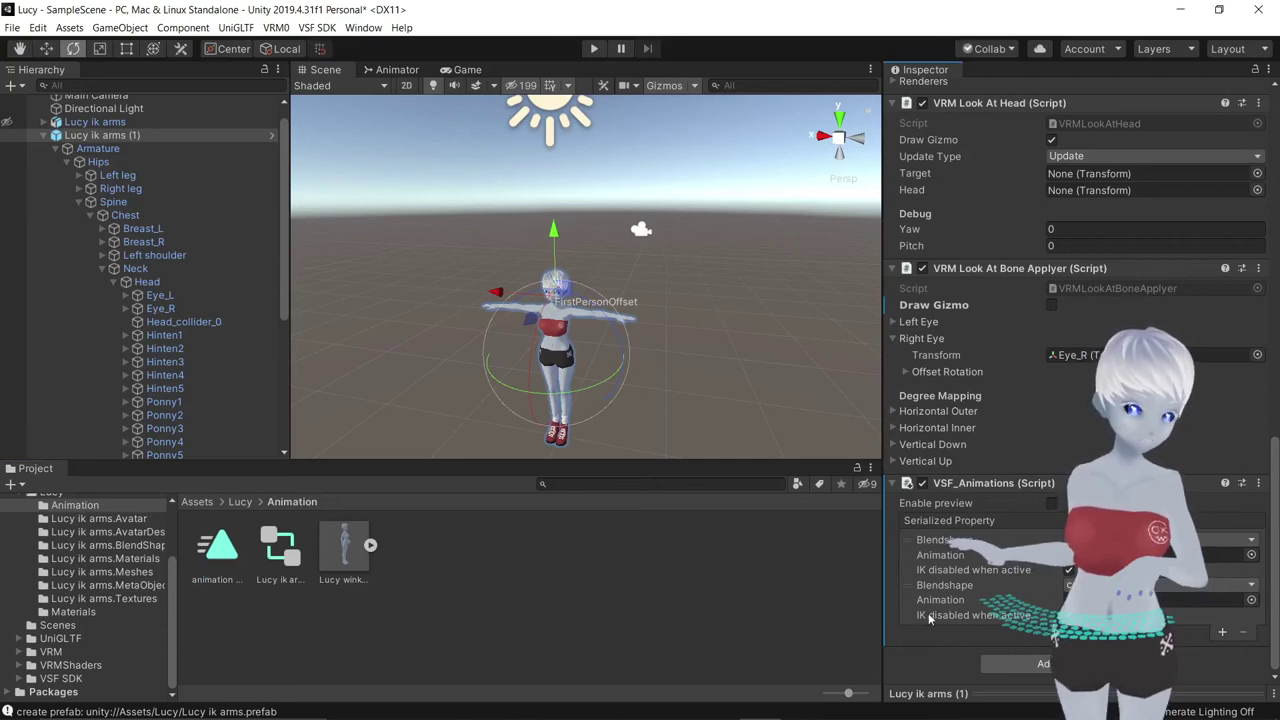
left_click(1032, 618)
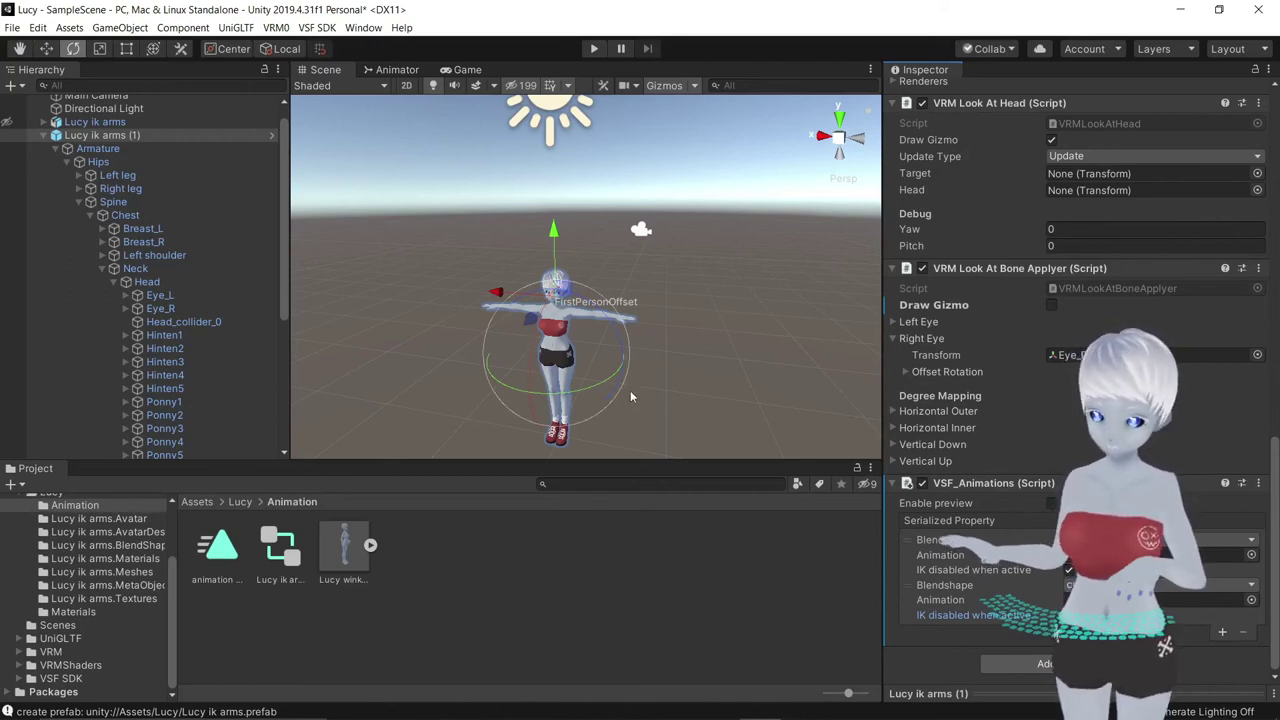
Step: Pan and zoom the Scene view toward the avatar's head
middle_click_drag(630, 390, 648, 352)
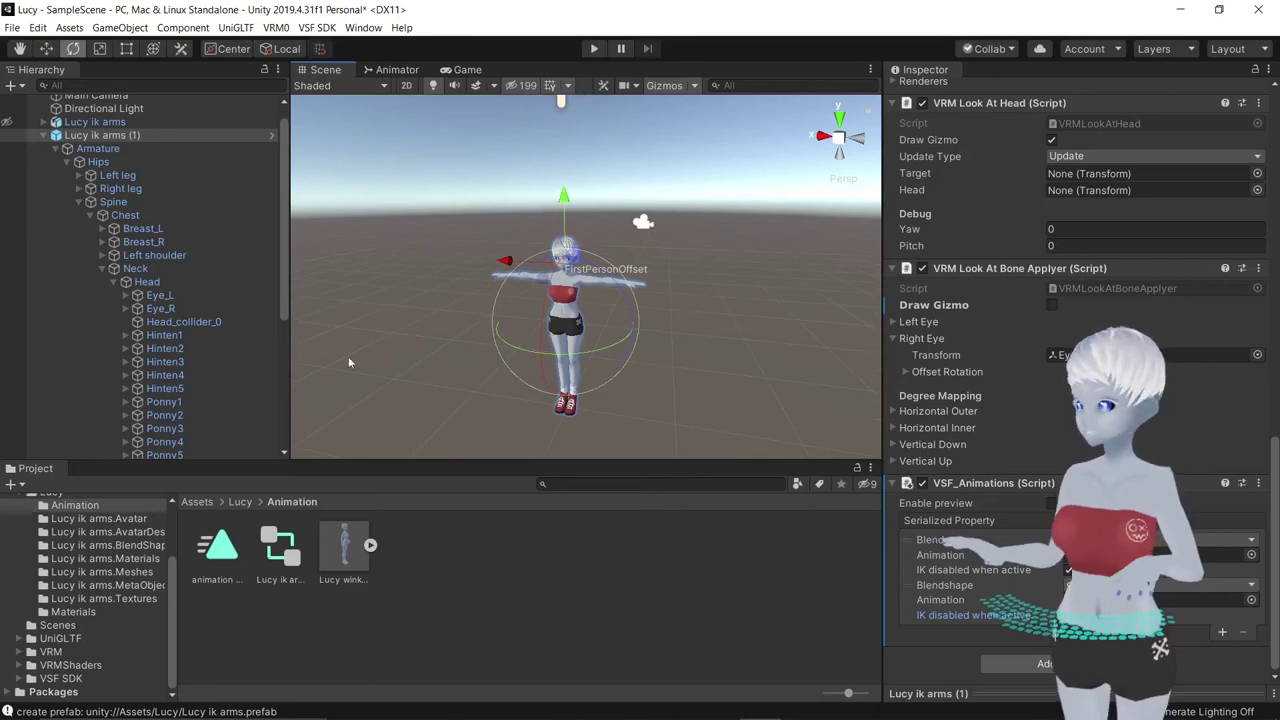
scroll(578, 240, "up", 1)
scroll(578, 235, "up", 2)
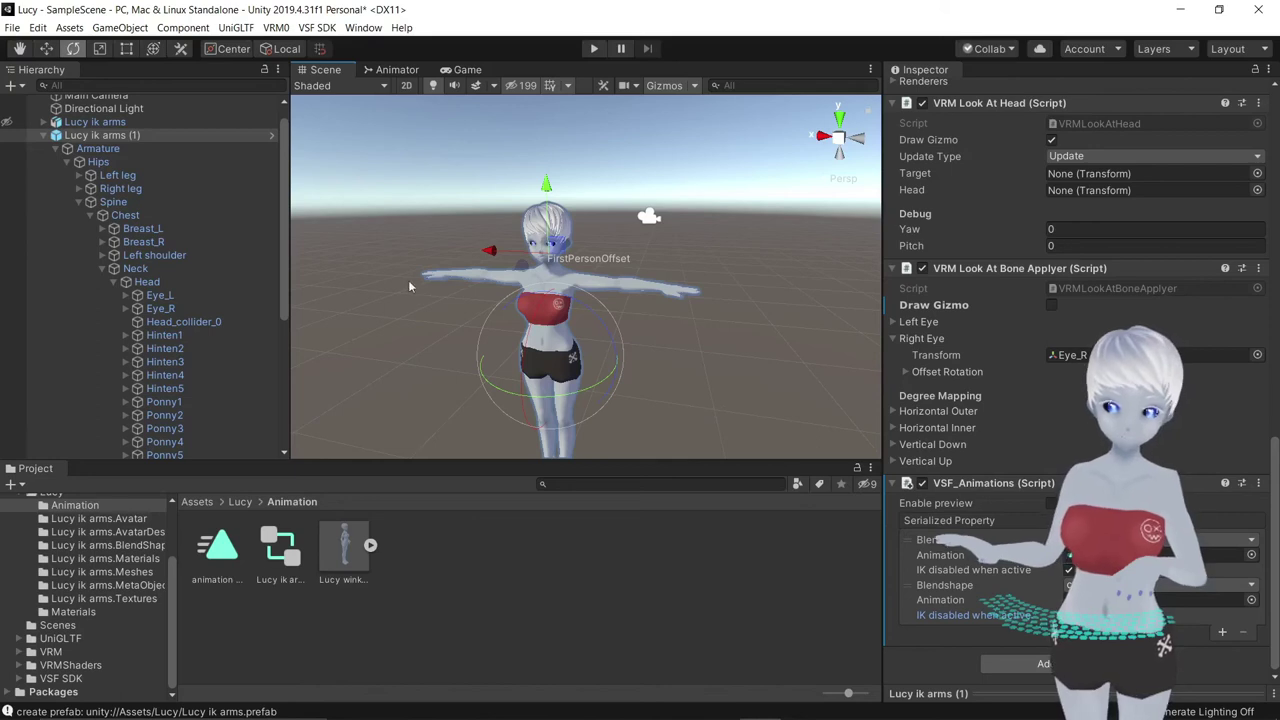
Step: Frame the Hinten1 hair bone, inspect its HairJoint child, then reselect the Lucy ik arms (1) root
double_click(164, 335)
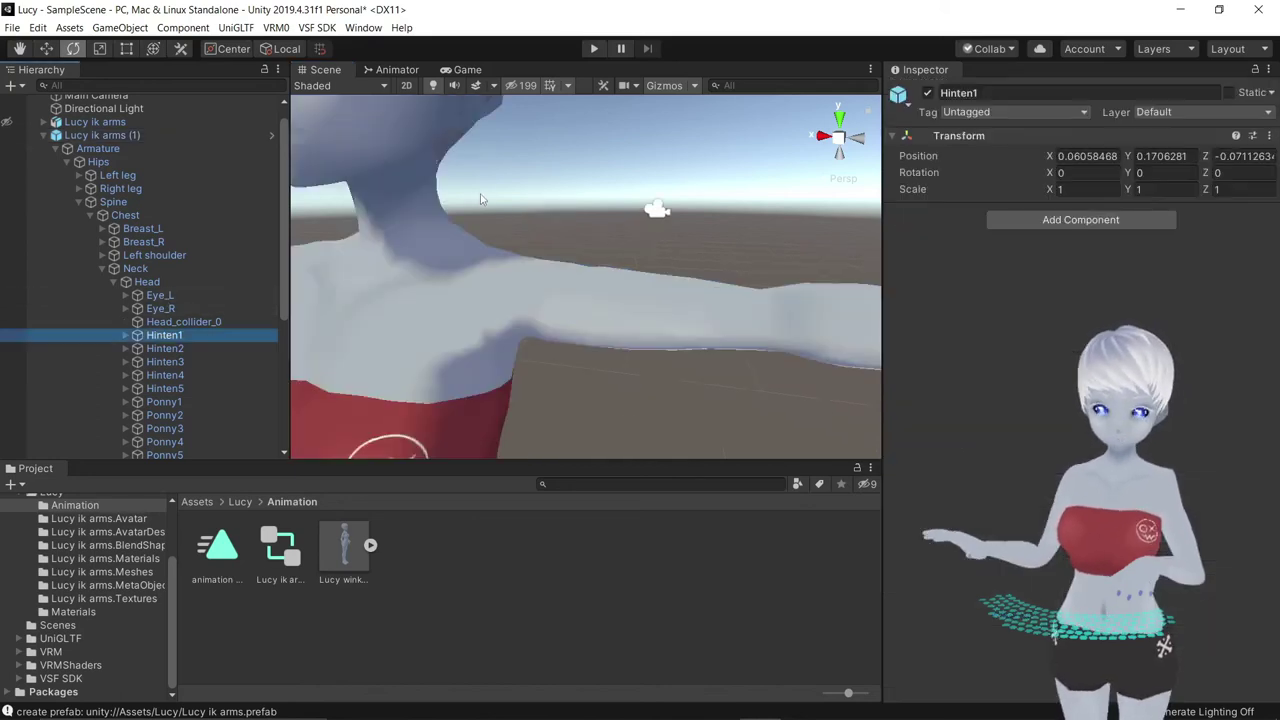
scroll(506, 193, "down", 5)
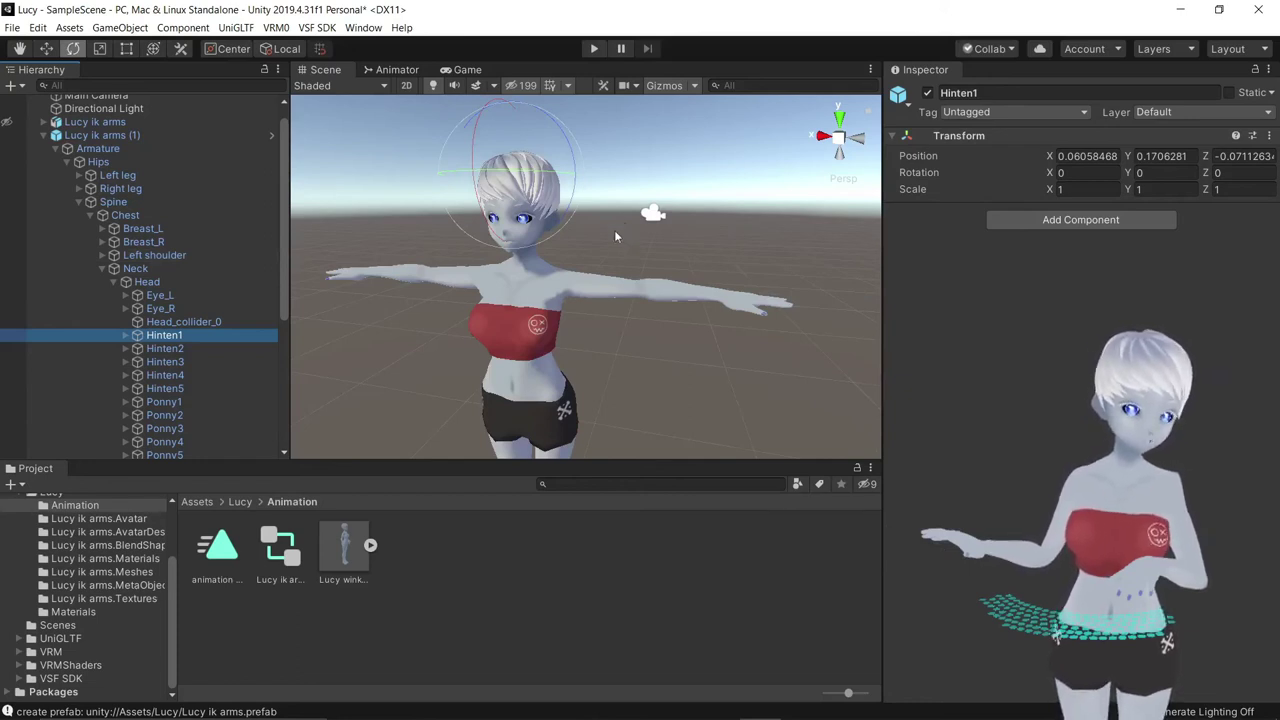
scroll(147, 320, "down", 2)
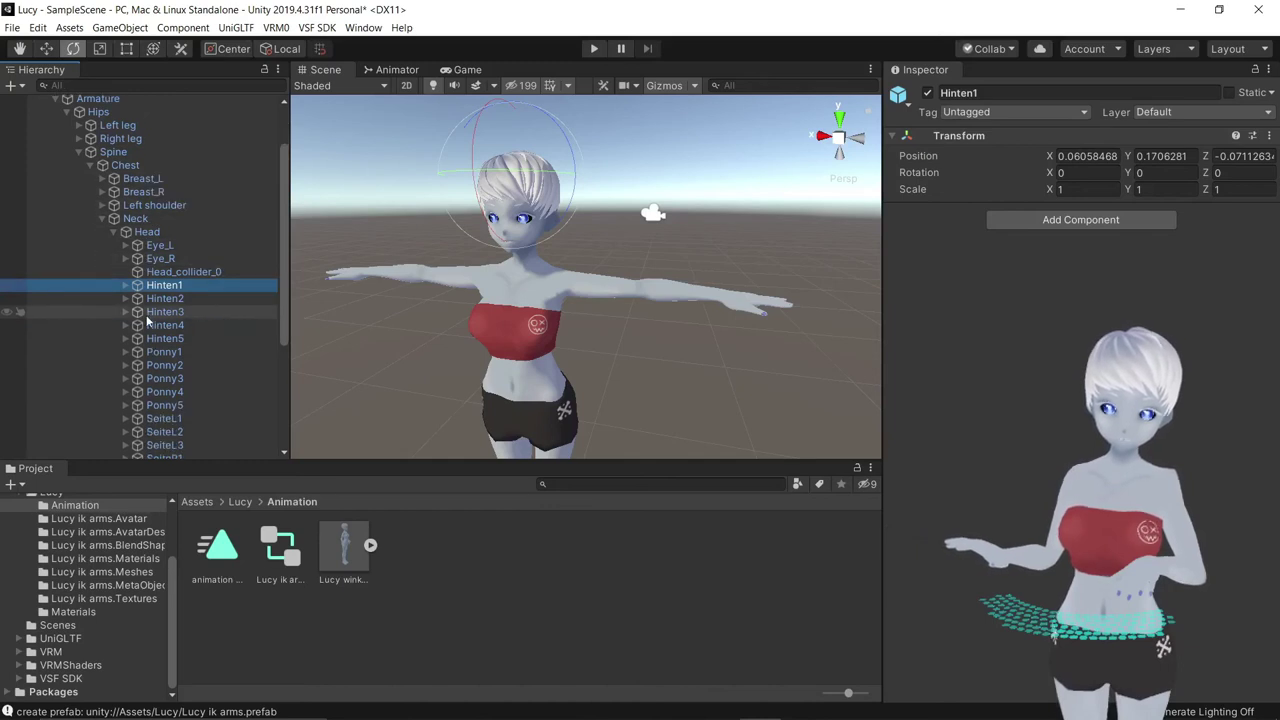
scroll(147, 320, "down", 4)
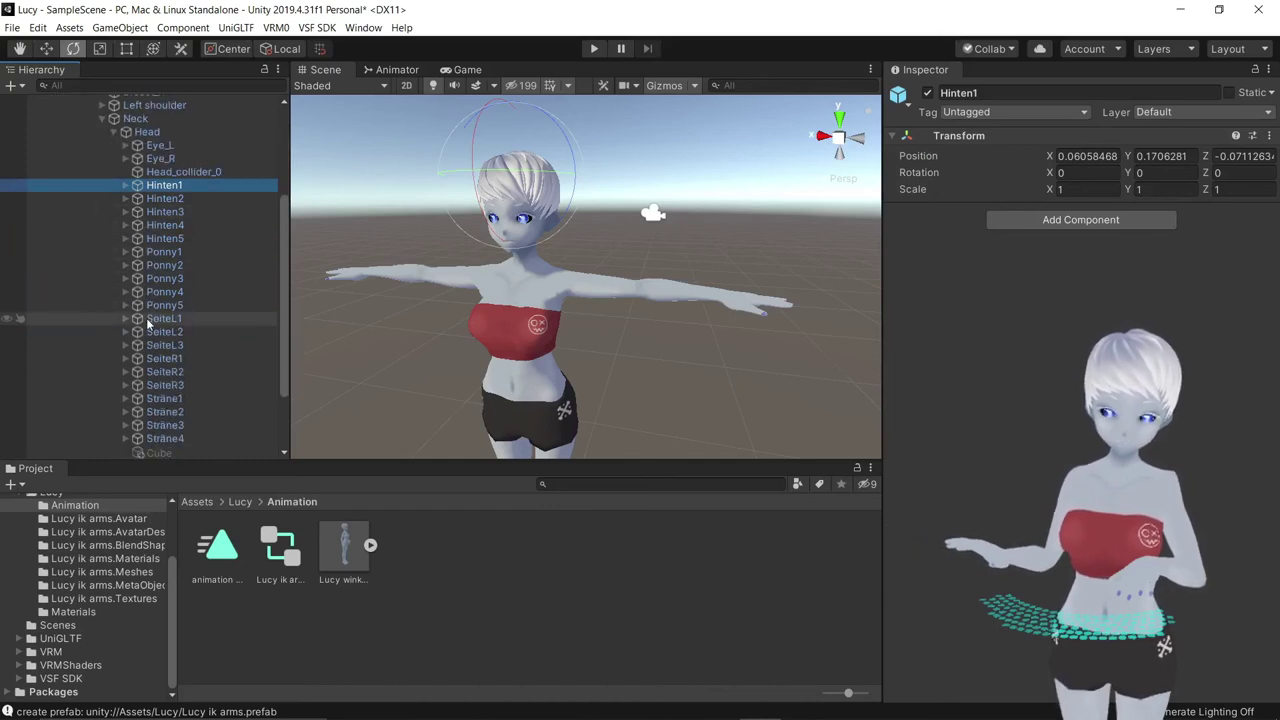
left_click(125, 186)
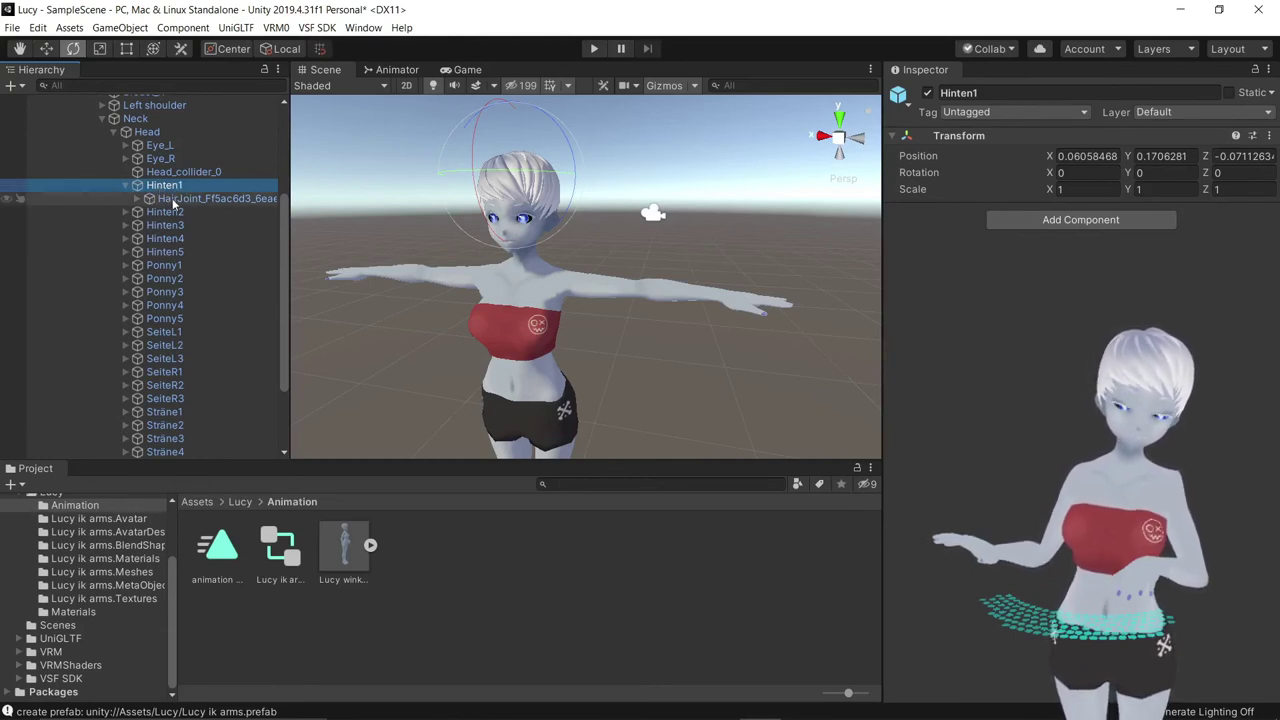
left_click(173, 204)
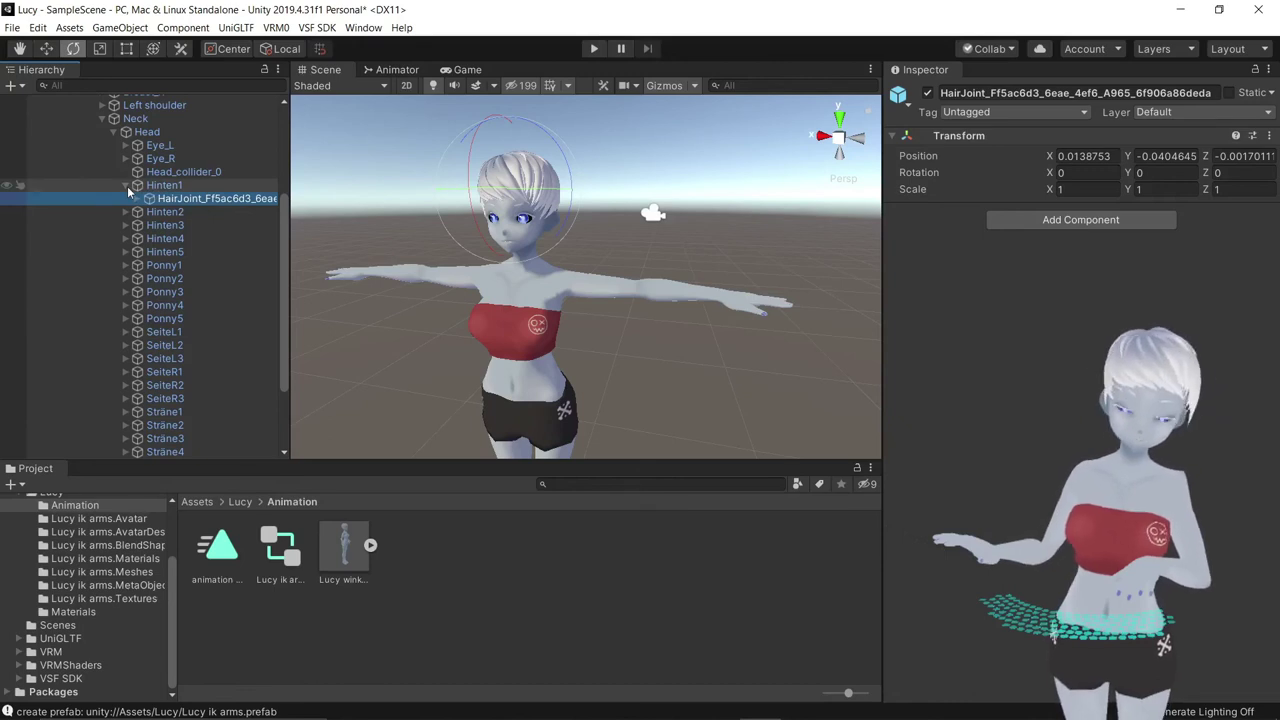
left_click(530, 400)
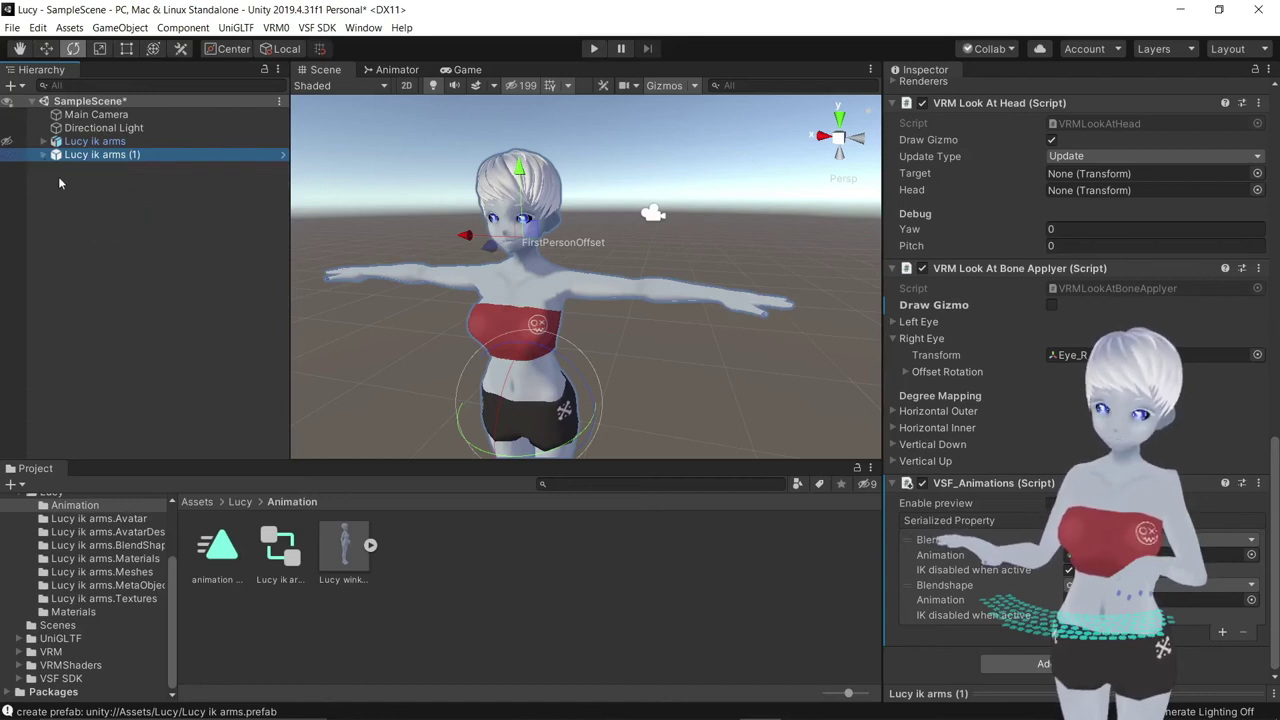
Step: Add Breast_L and Breast_R as Root Bones of the secondary object's VRM Spring Bone
left_click(101, 381)
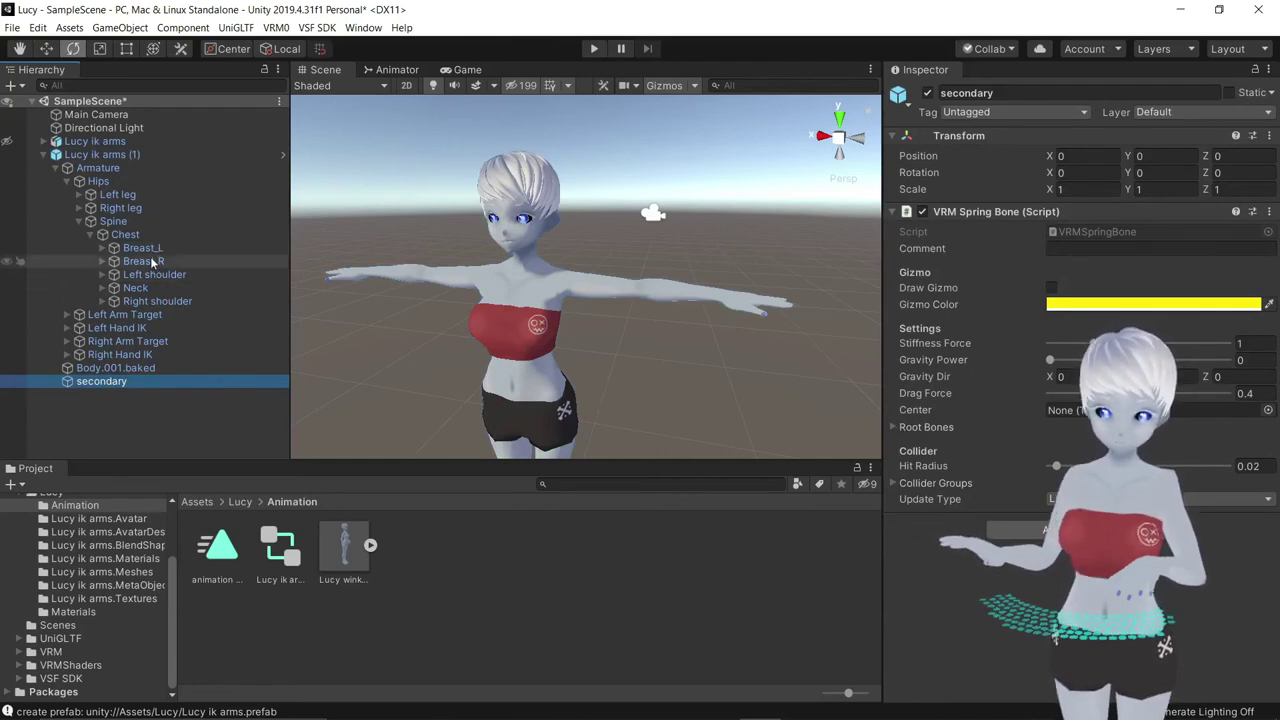
left_click_drag(142, 247, 806, 422)
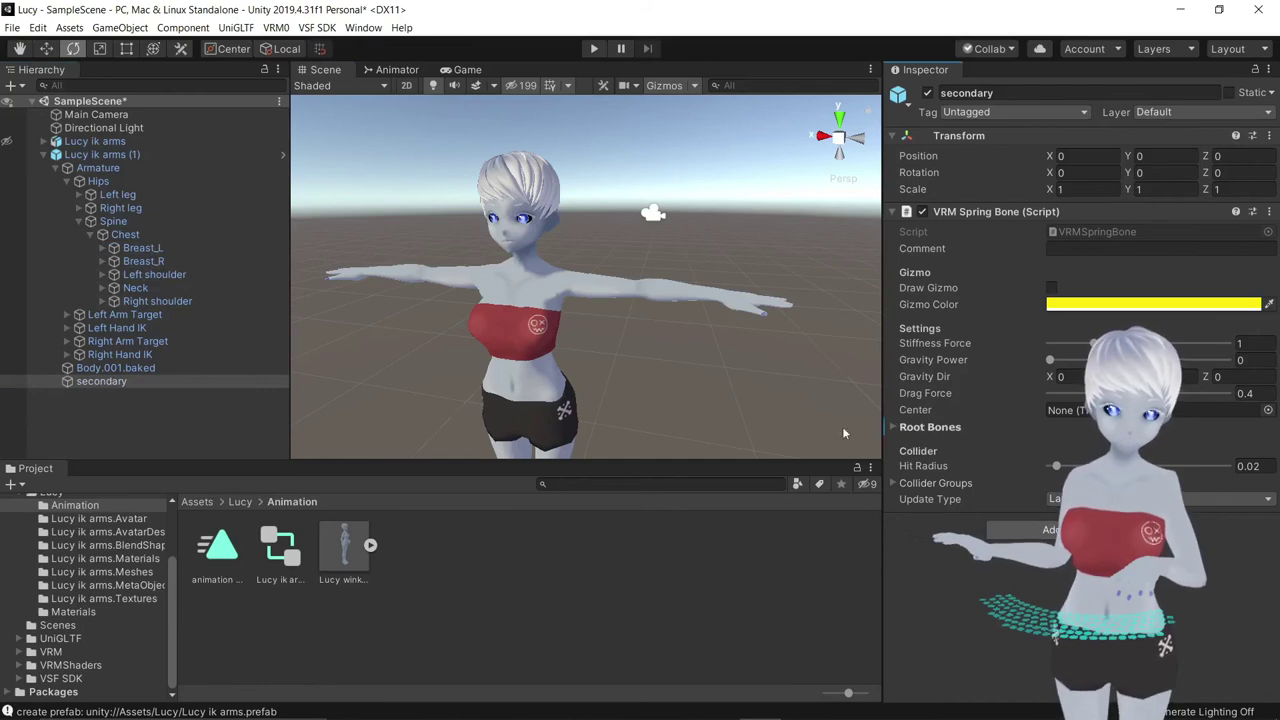
left_click(147, 250)
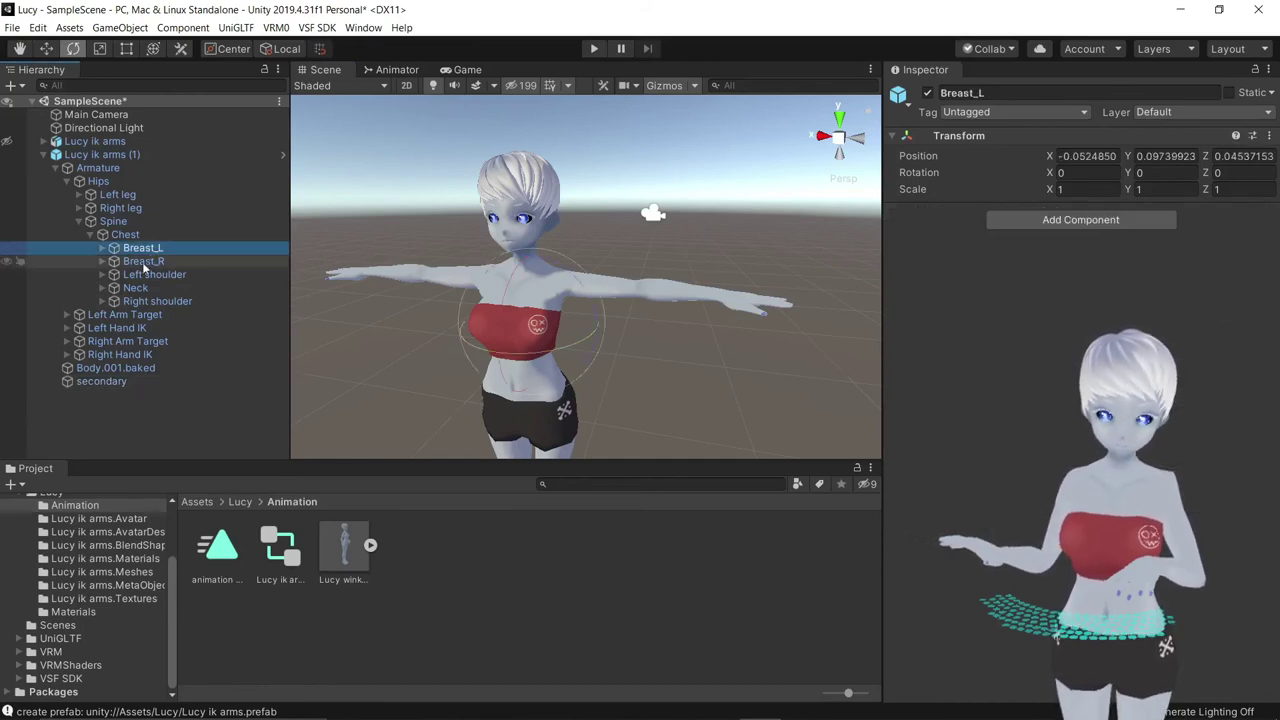
left_click(101, 381)
left_click_drag(140, 261, 782, 402)
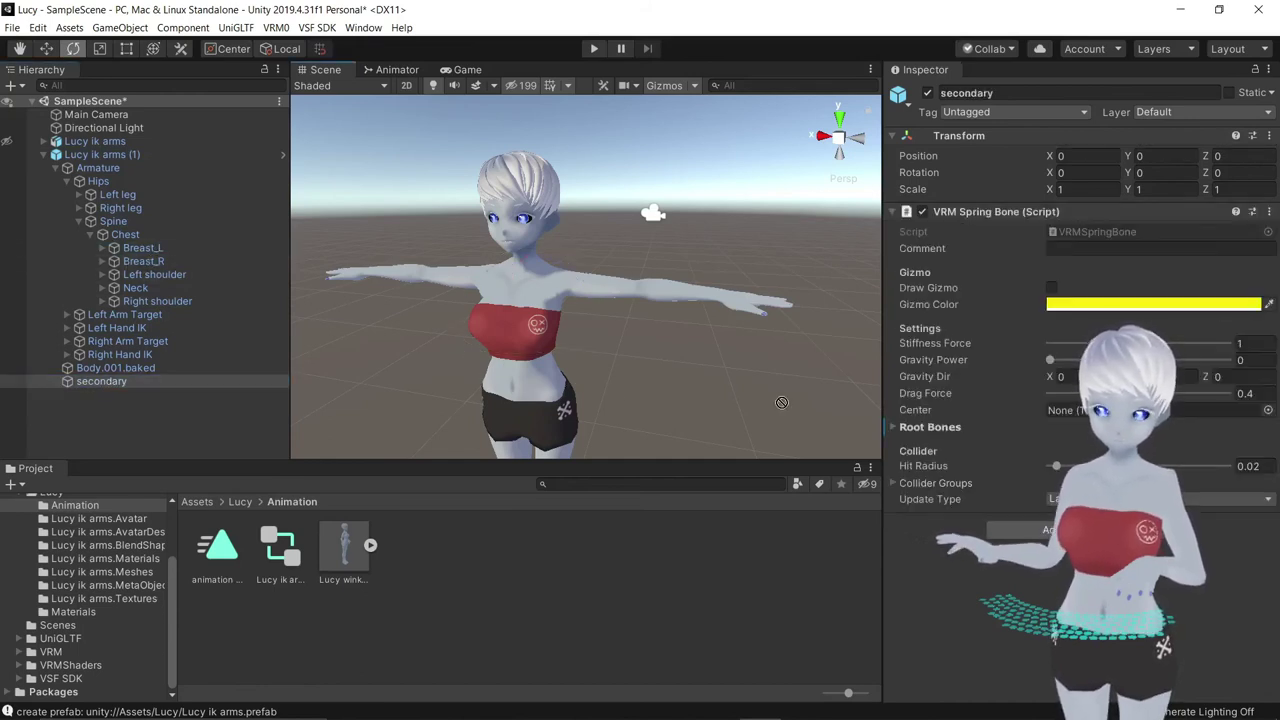
left_click(890, 427)
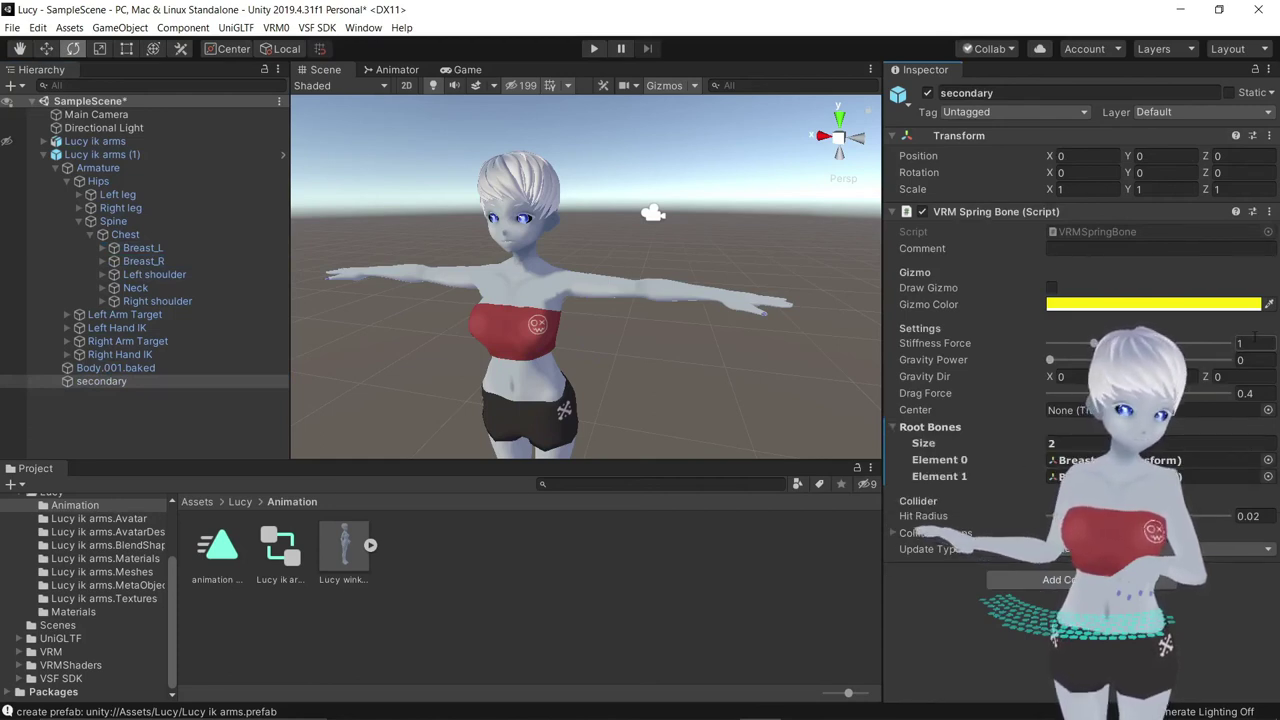
Step: Set the spring bone's Stiffness Force to 0.8 and start Play mode
type("0,5")
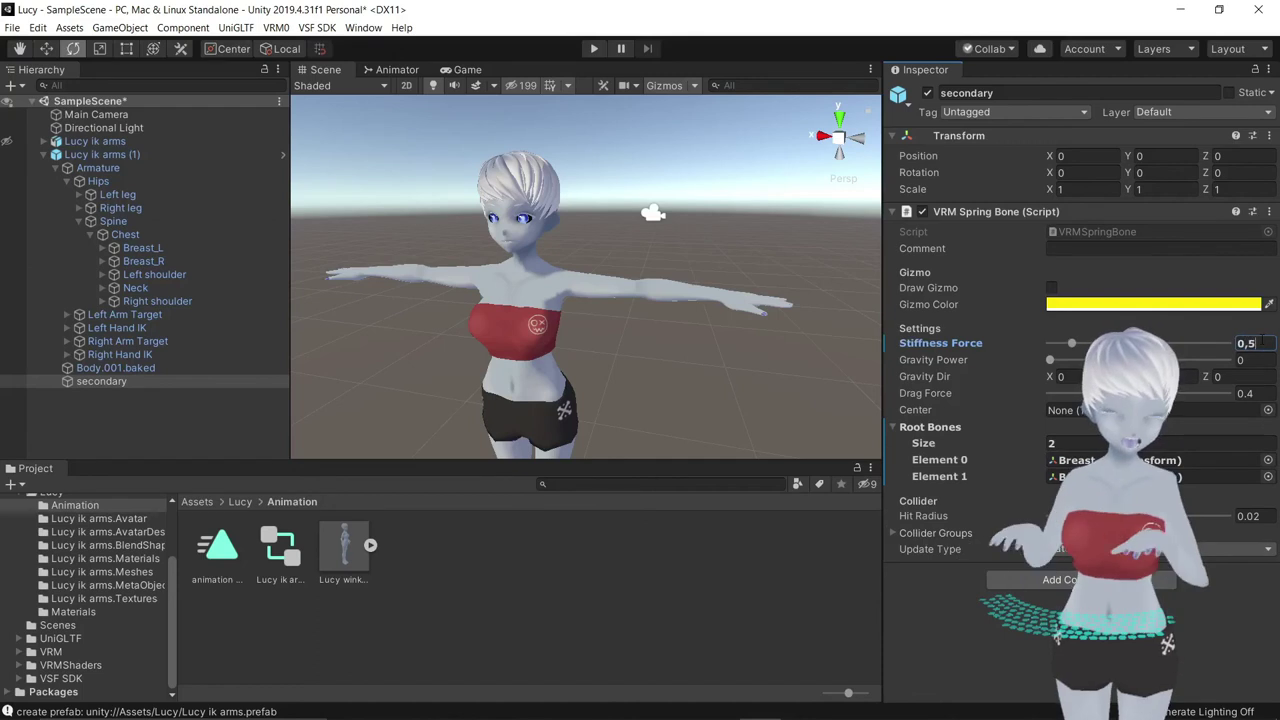
key("BackSpace")
key("BackSpace")
type(".8")
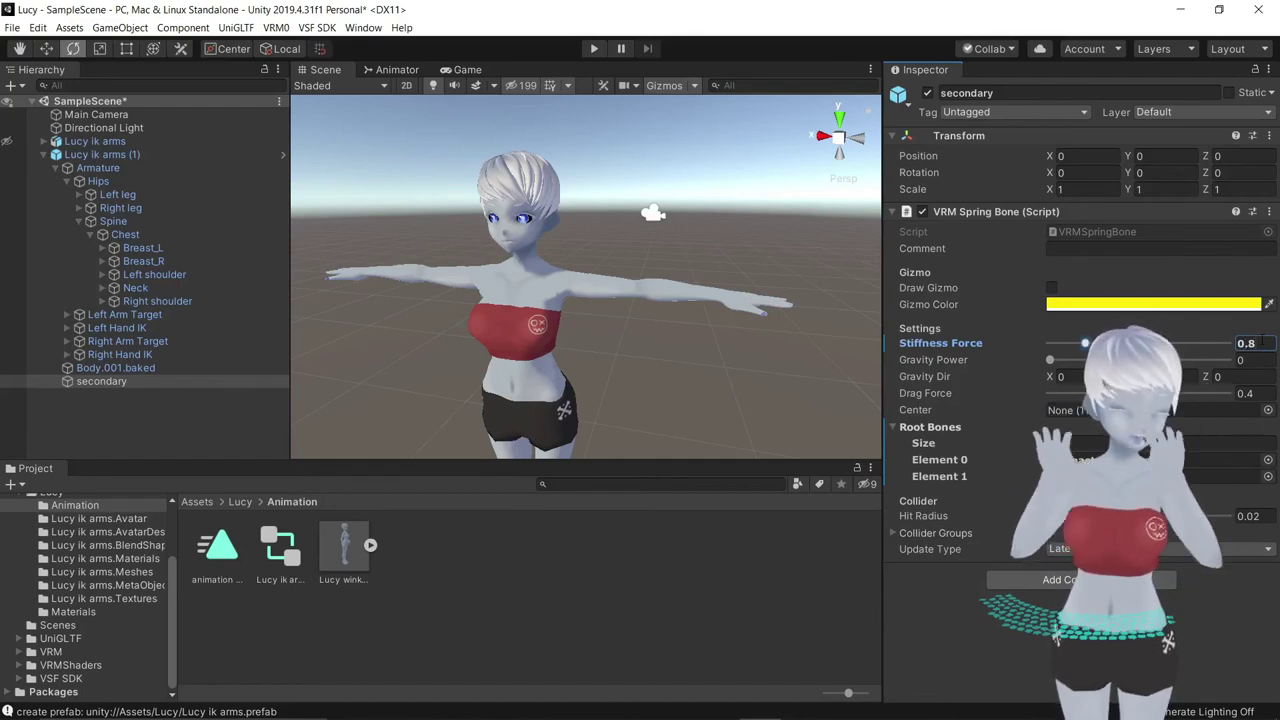
left_click(592, 48)
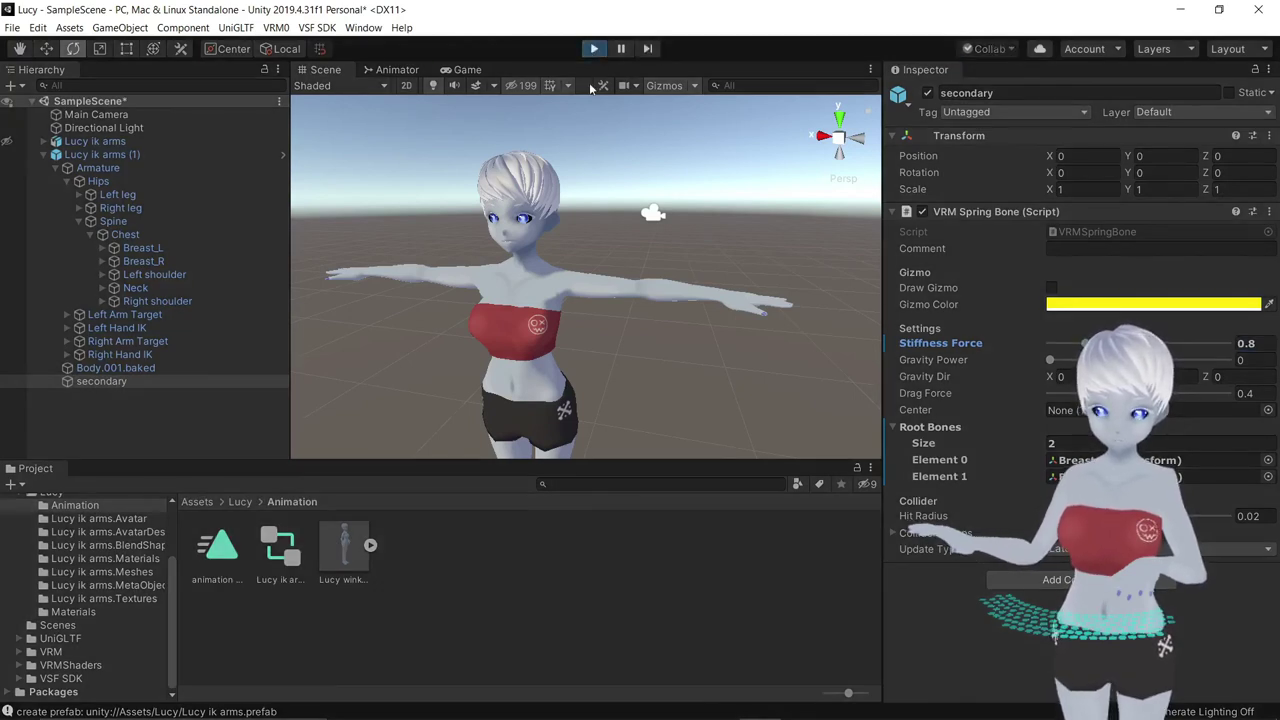
Step: In Play mode, drag the Lucy ik arms (1) root sideways to jiggle the breast bones, then stop
left_click(325, 69)
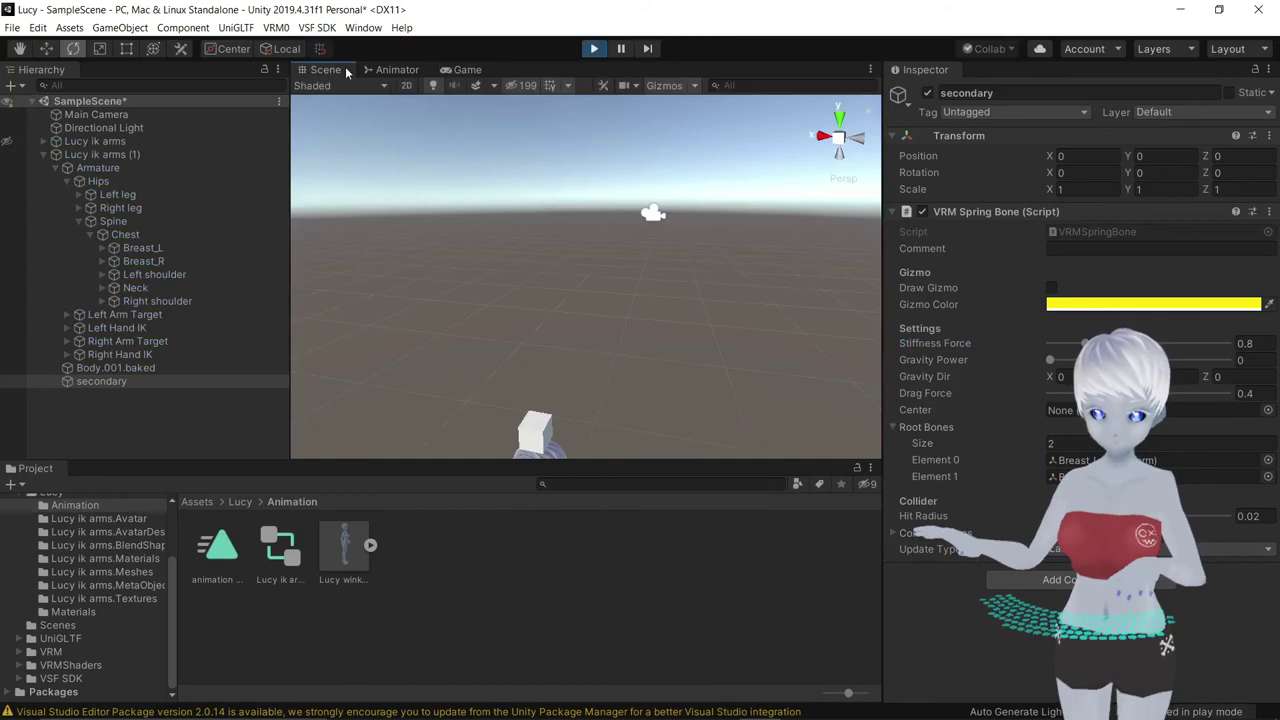
key("q")
scroll(620, 298, "up", 3)
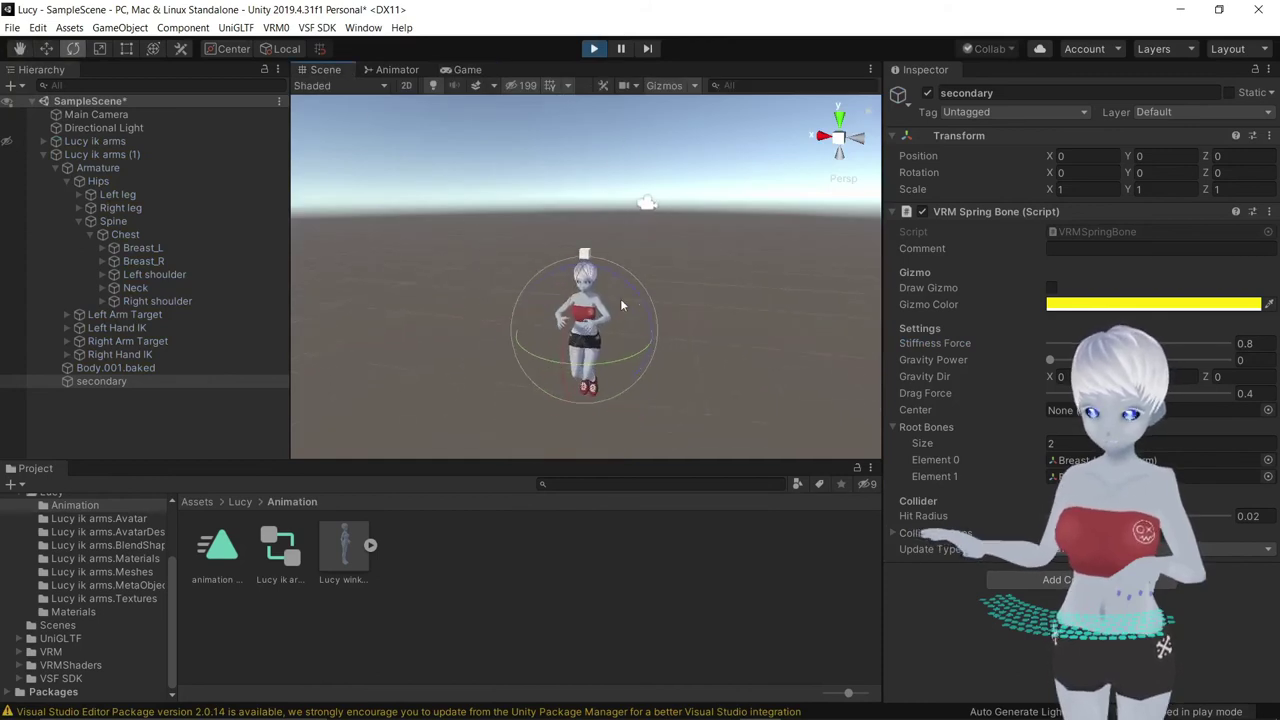
key("w")
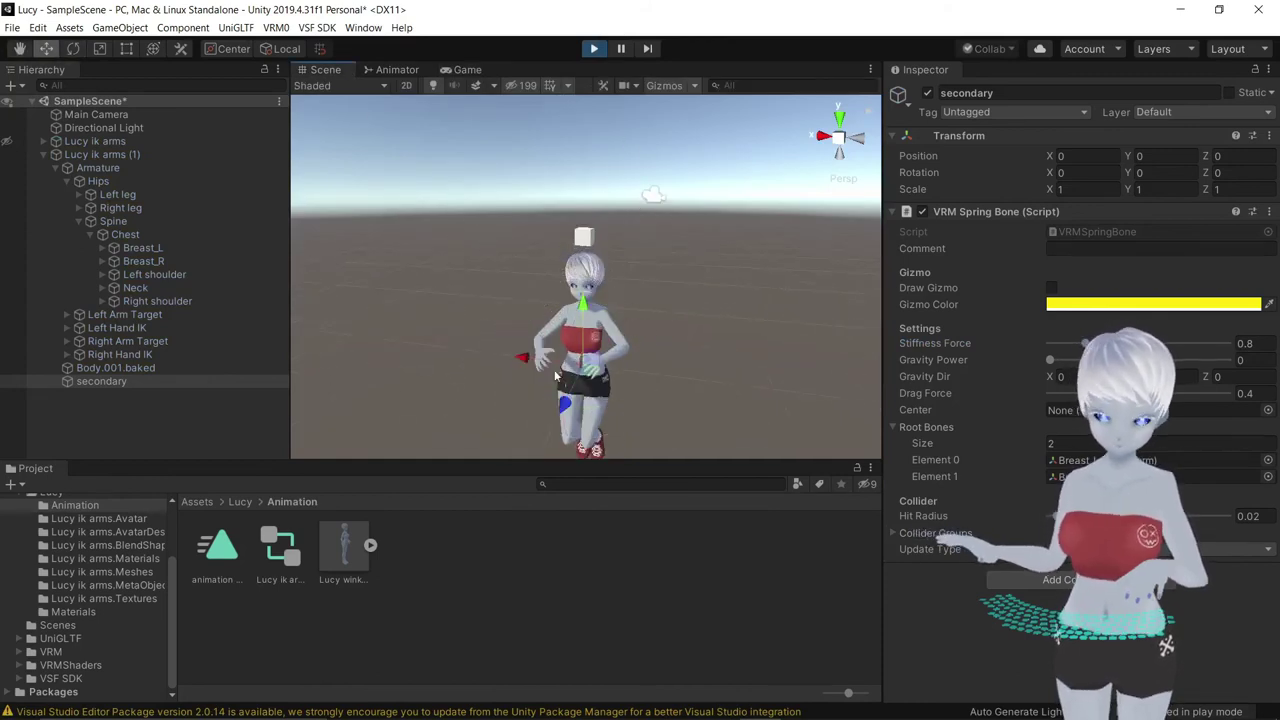
left_click(515, 360)
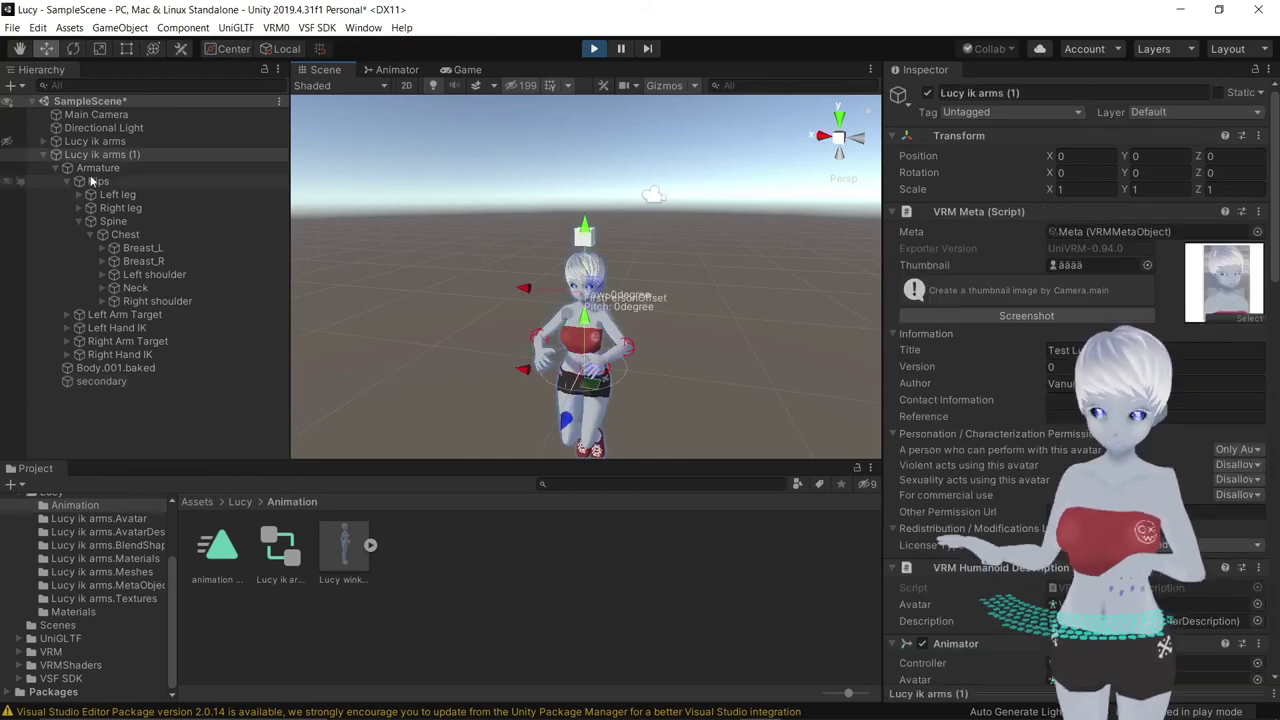
left_click(91, 157)
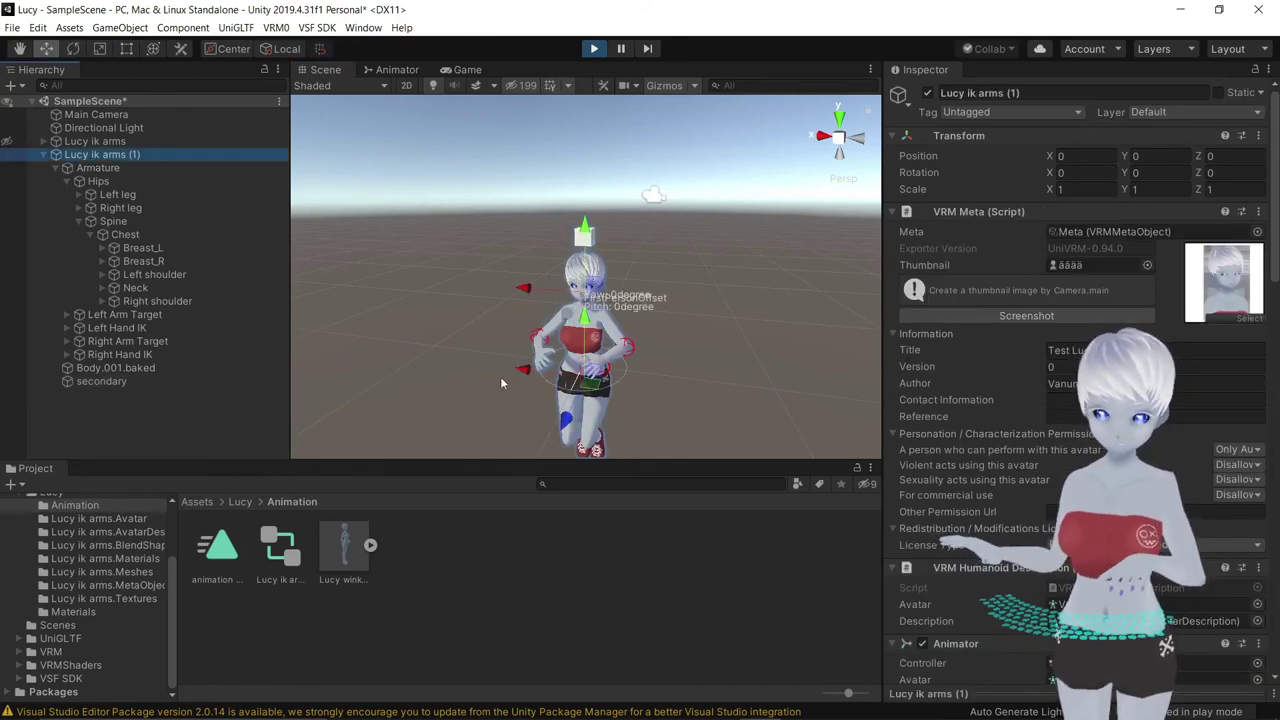
mouse_move(519, 373)
left_mouse_down()
mouse_move(576, 384)
mouse_move(524, 386)
mouse_move(577, 384)
mouse_move(522, 373)
left_mouse_up()
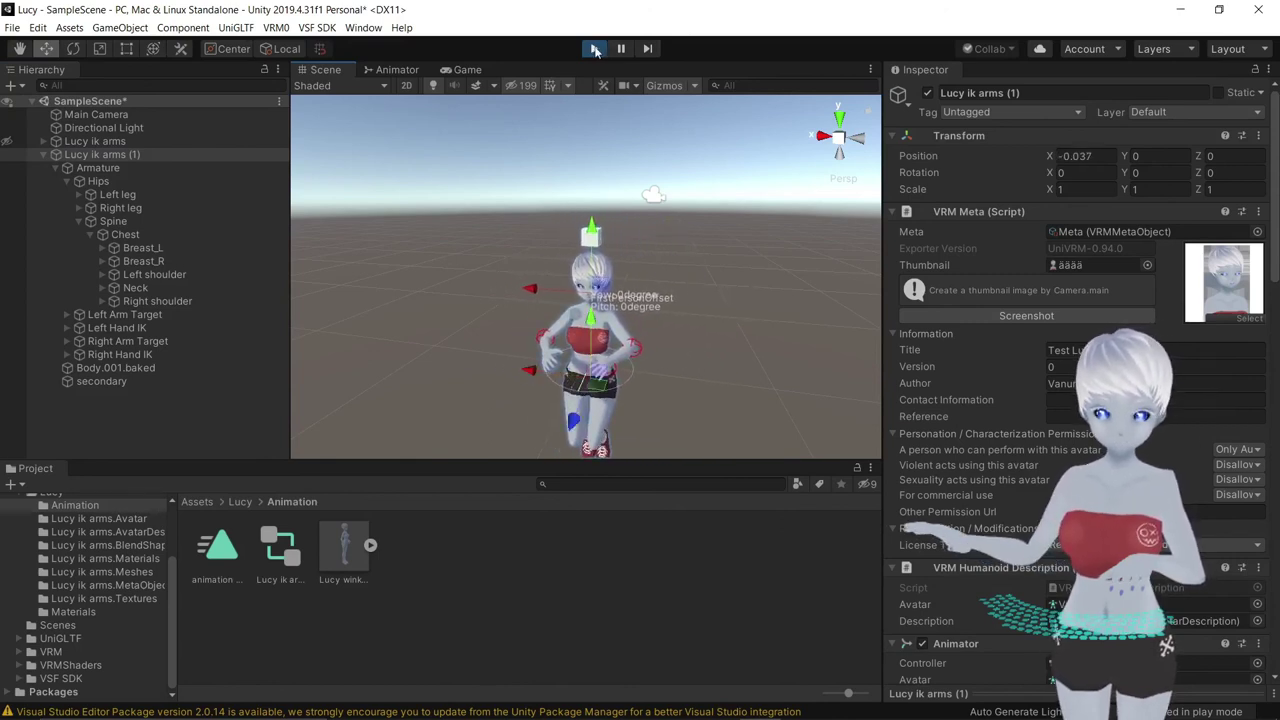
left_click(592, 49)
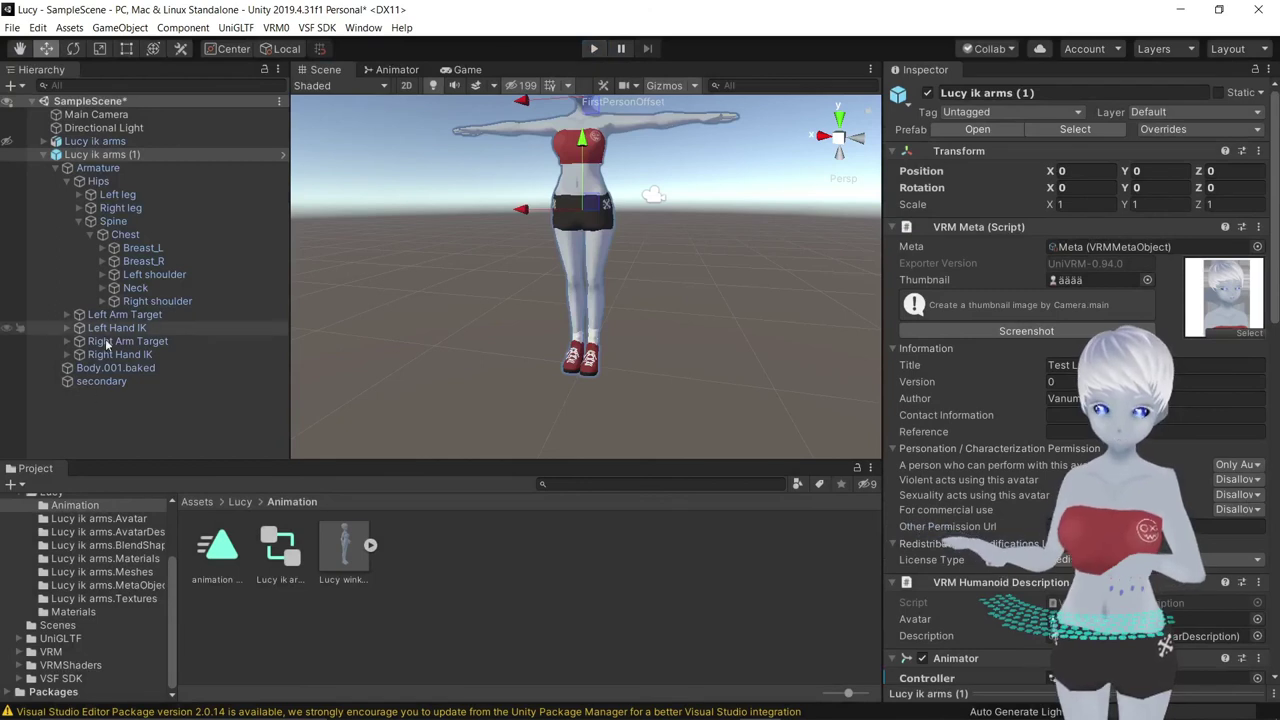
left_click(101, 381)
Step: Set the secondary spring bone's Stiffness Force to 0.5, then copy and paste the component's values
left_click(1246, 343)
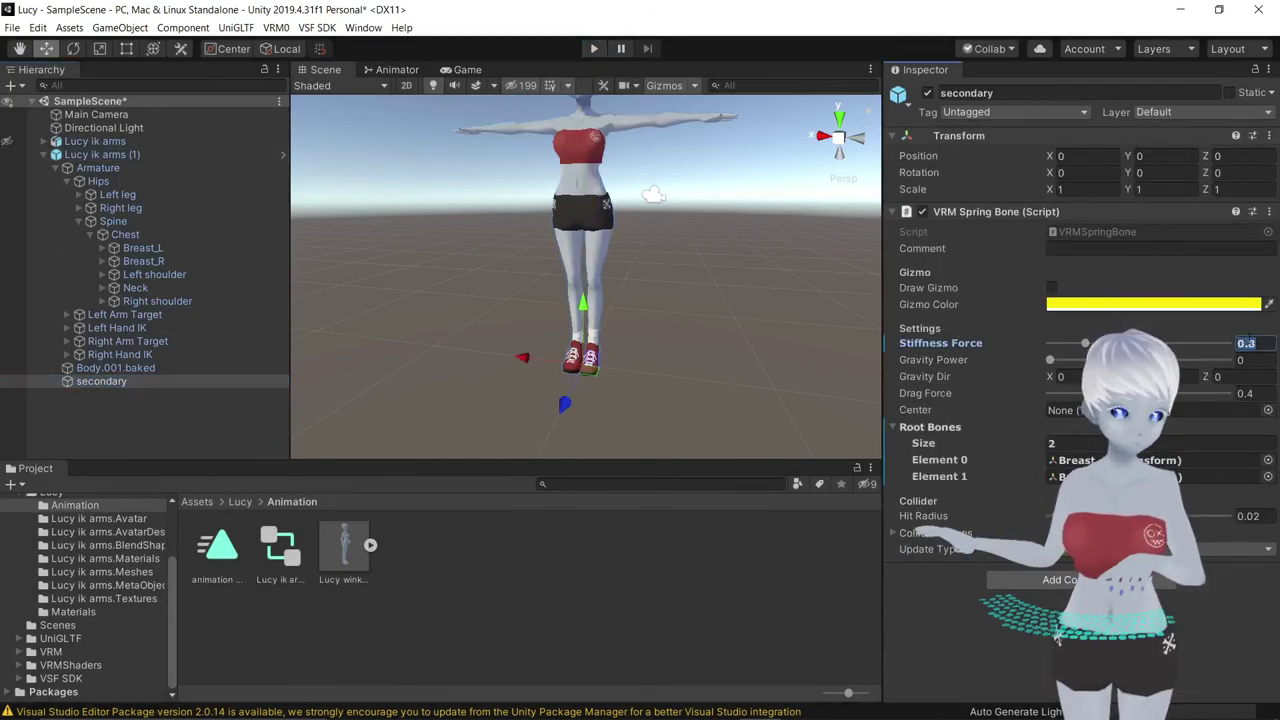
type("0.5")
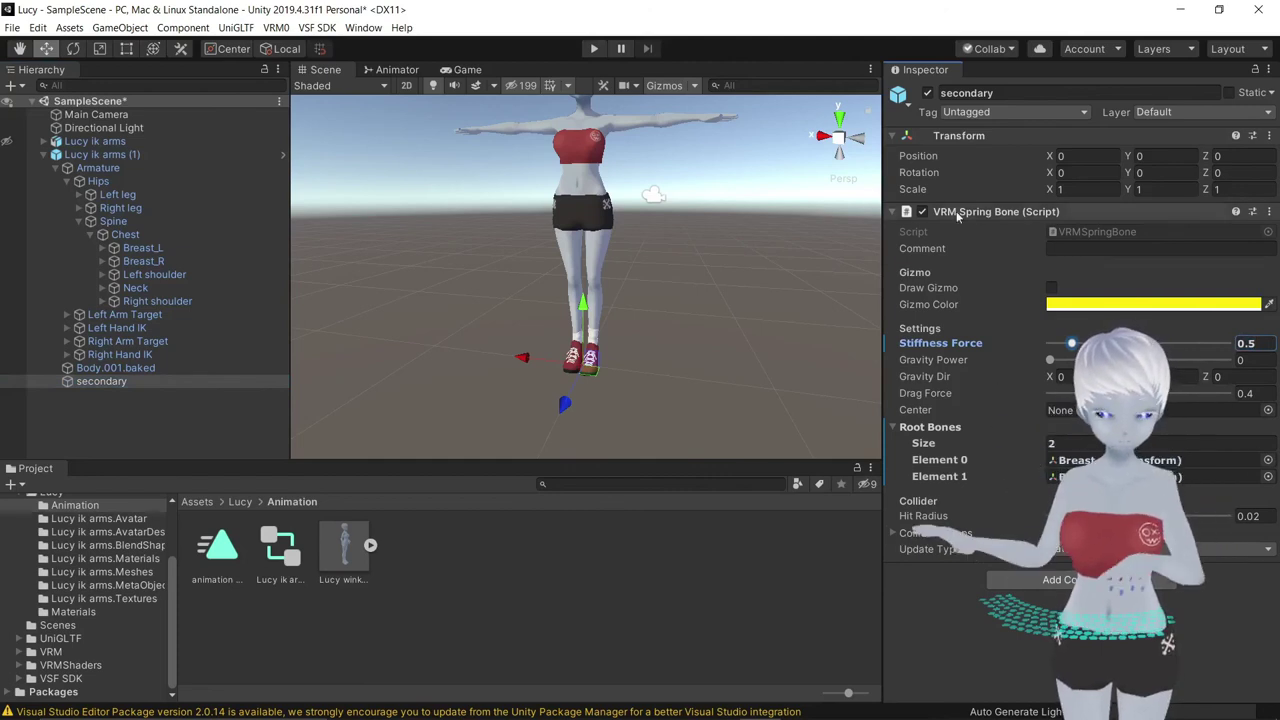
left_click(1269, 212)
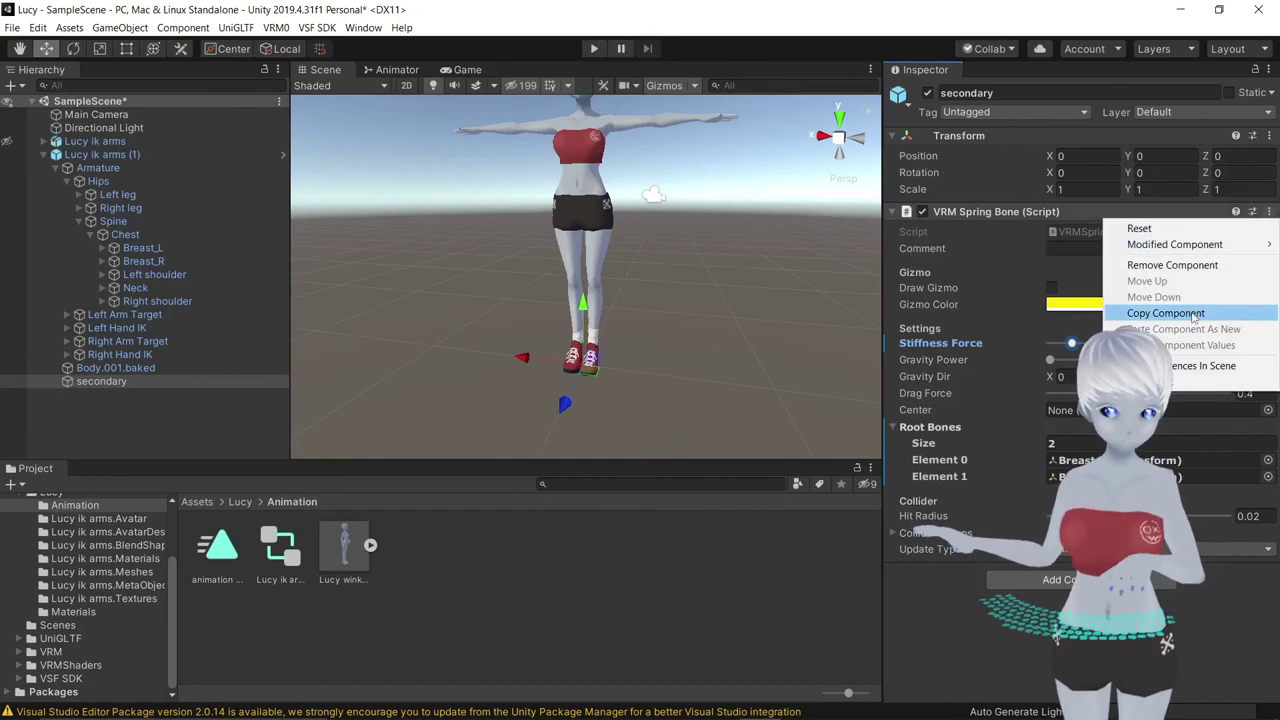
left_click(1192, 314)
left_click(1269, 212)
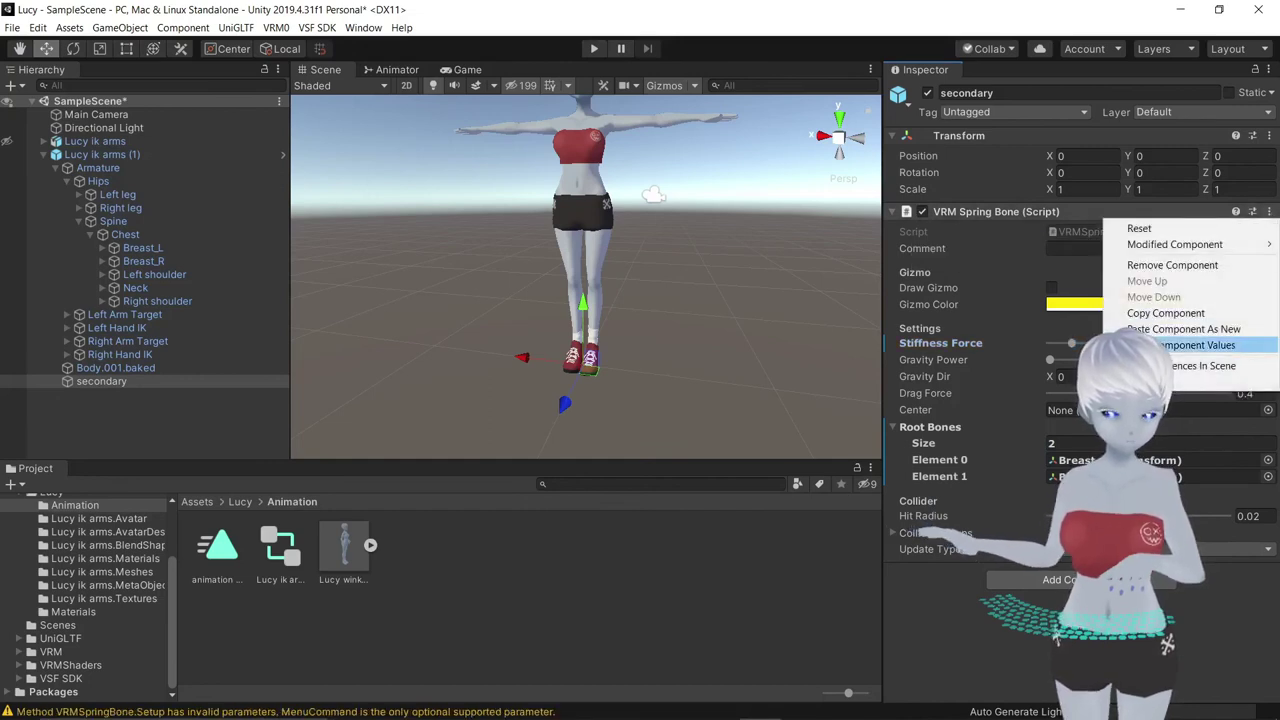
left_click(1183, 329)
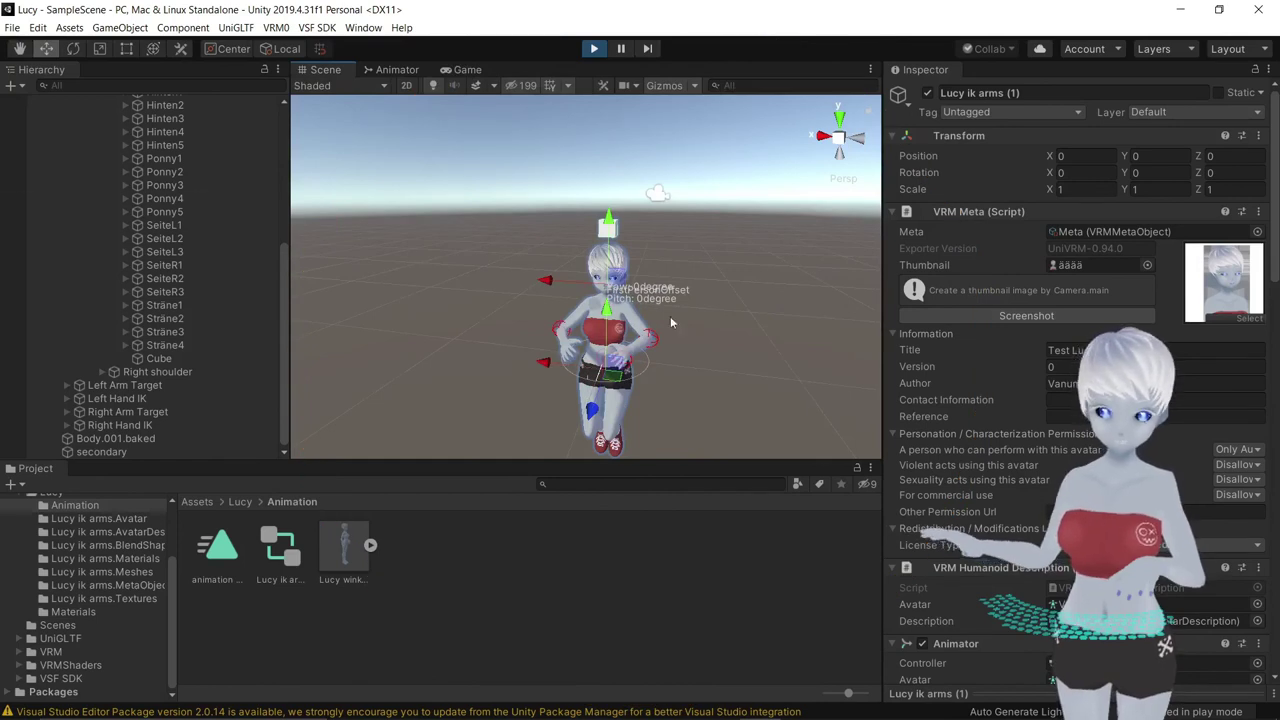
Step: Shake-test the softer hair spring bones, exit Play mode, and select the Head bone under Neck
mouse_move(548, 368)
left_mouse_down()
mouse_move(607, 373)
mouse_move(606, 398)
left_mouse_up()
left_click(594, 50)
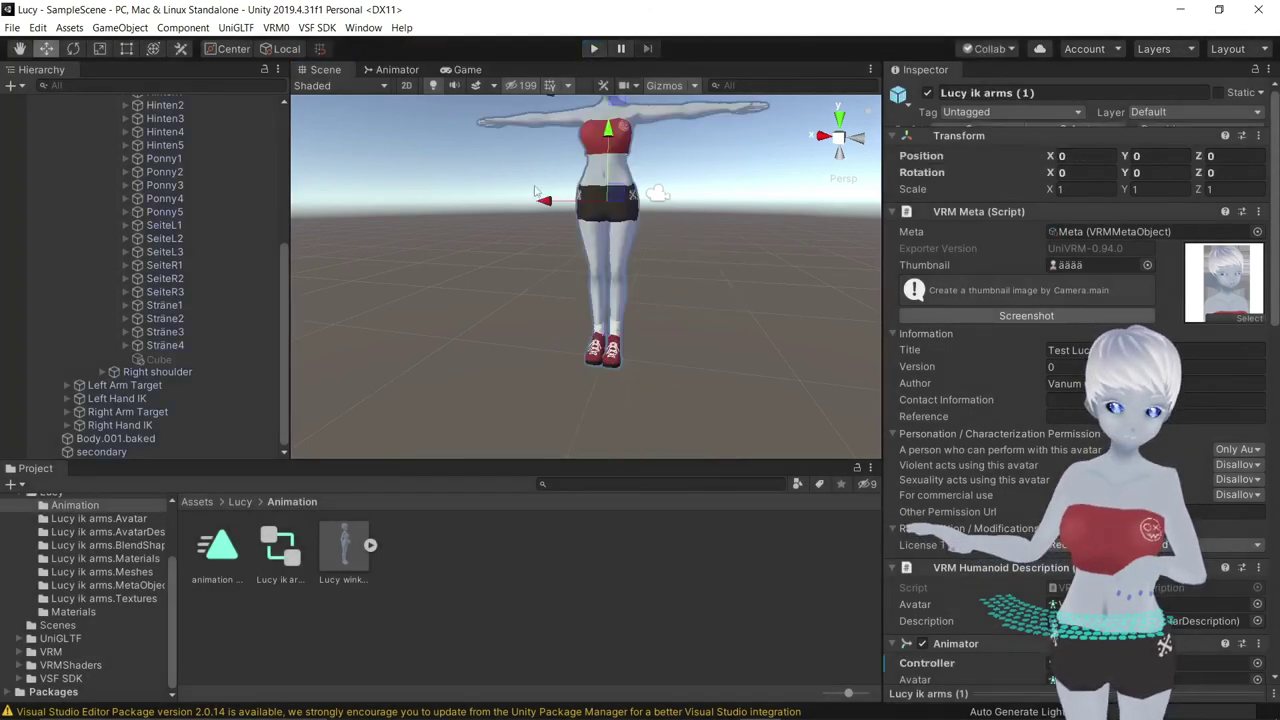
key("f")
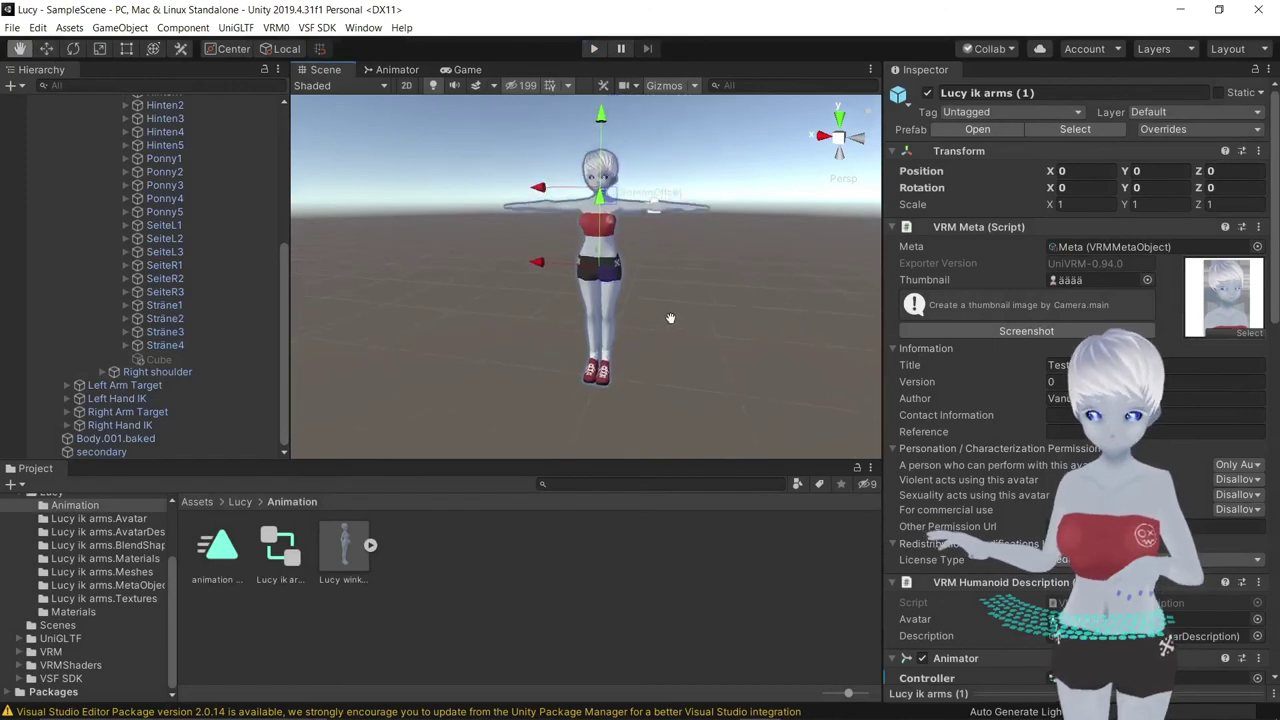
scroll(150, 200, "up", 3)
left_click(160, 189)
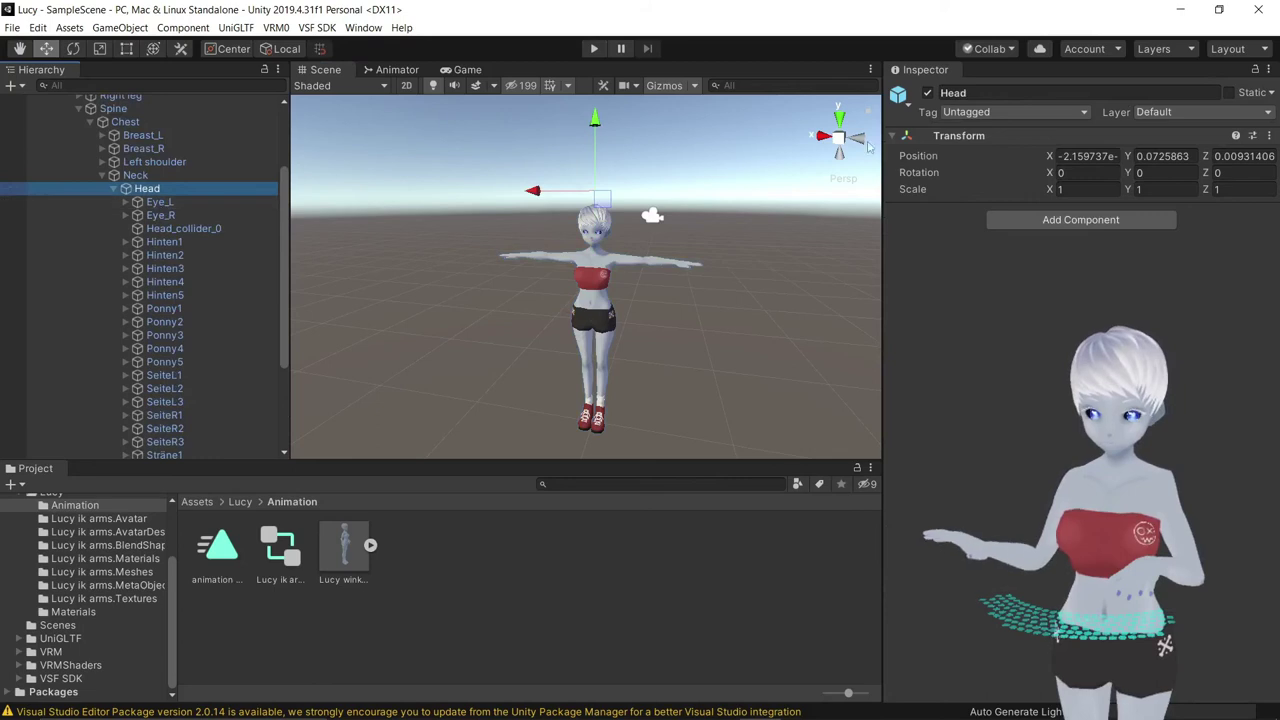
Step: Add a VRM Spring Bone Collider Group to the Head bone via the 'col' search and frame the head
left_click(1092, 227)
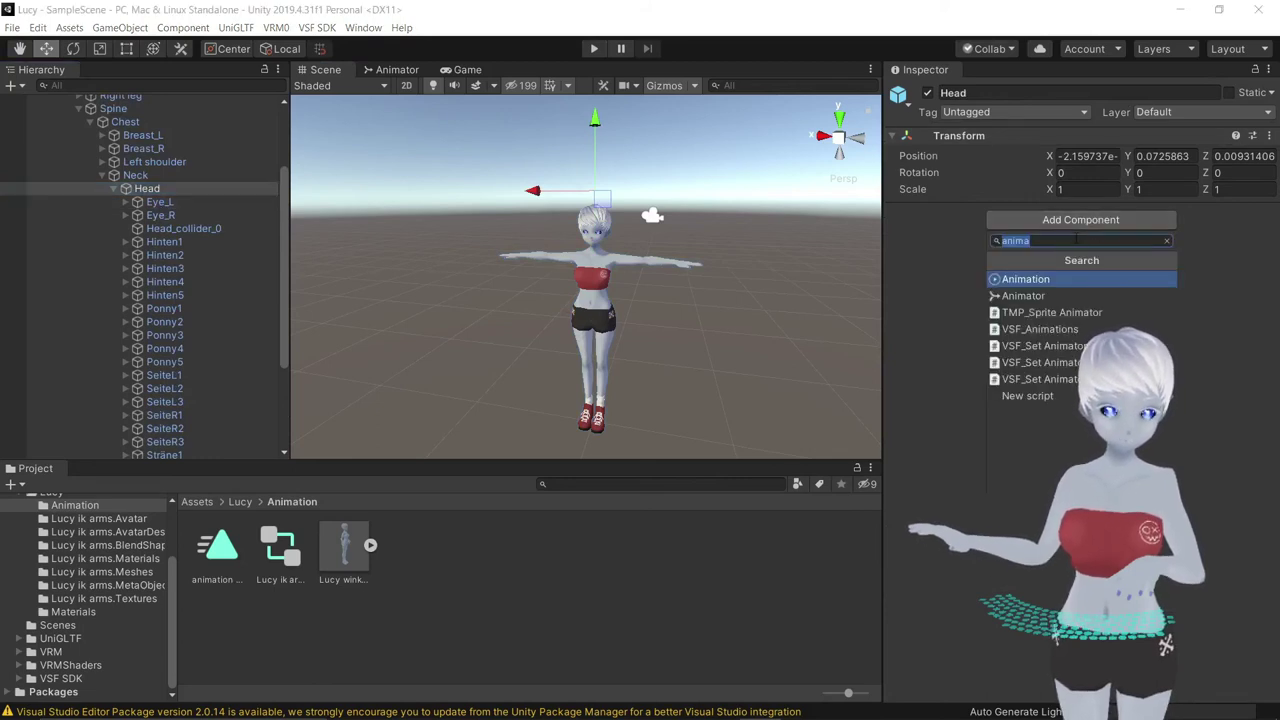
type("col")
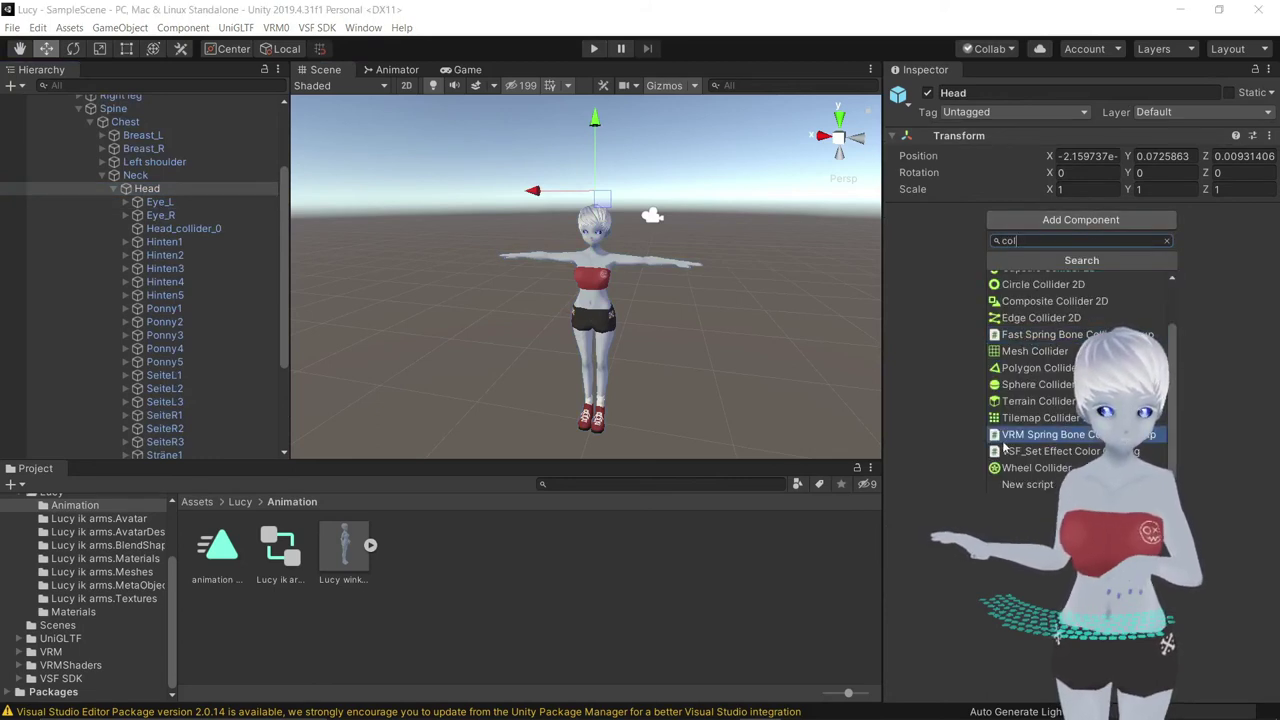
key("Return")
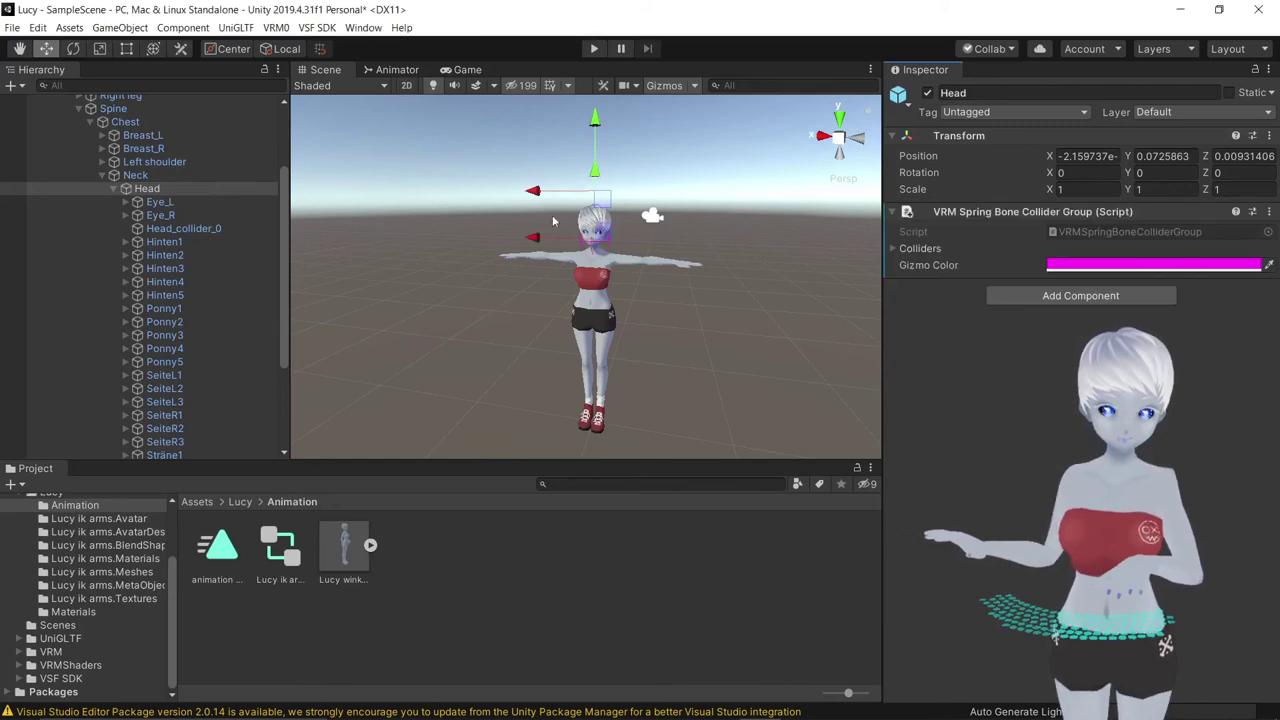
scroll(553, 221, "up", 4)
mouse_move(814, 227)
left_mouse_down("alt")
mouse_move(669, 311)
mouse_move(573, 305)
mouse_move(640, 295)
left_mouse_up("alt")
key("f")
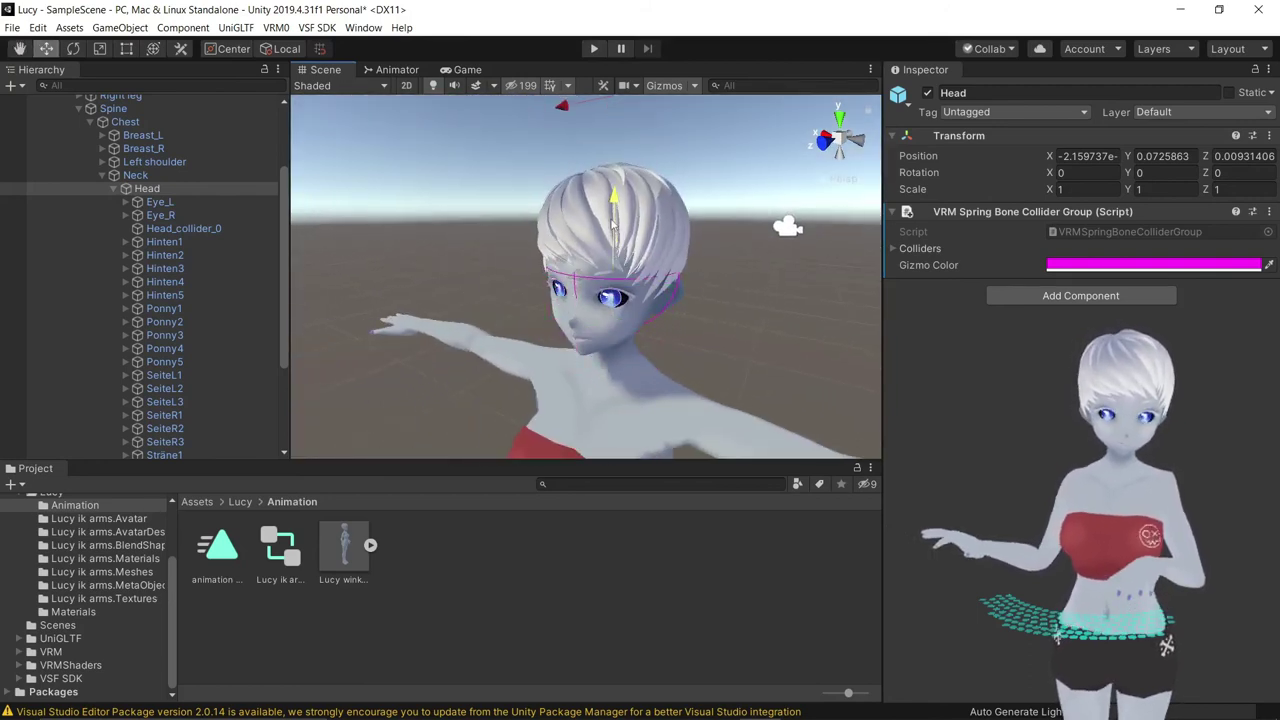
Step: Set the Head collider's radius to 0.095 at offset Y 0.100572, checking it from front and side
mouse_move(612, 225)
left_mouse_down("alt")
mouse_move(720, 264)
mouse_move(573, 262)
left_mouse_up("alt")
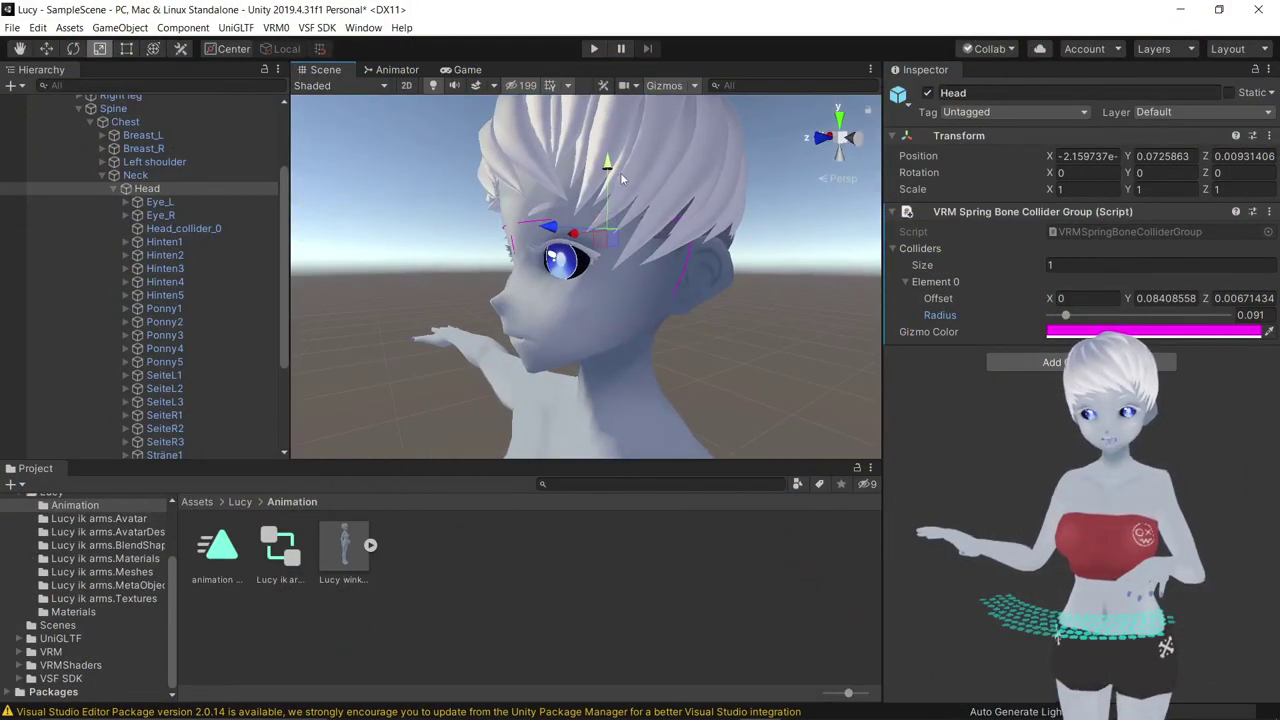
mouse_move(560, 227)
left_mouse_down("alt")
mouse_move(593, 223)
mouse_move(470, 228)
left_mouse_up("alt")
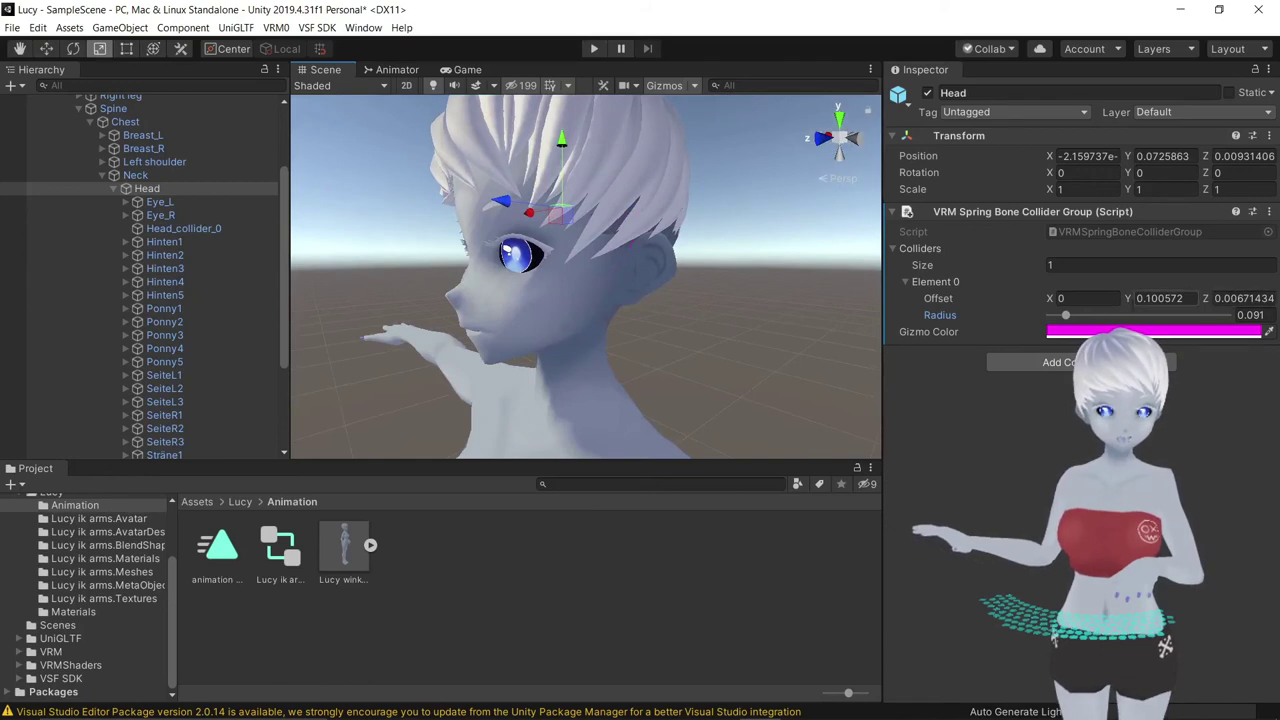
left_click(1252, 315)
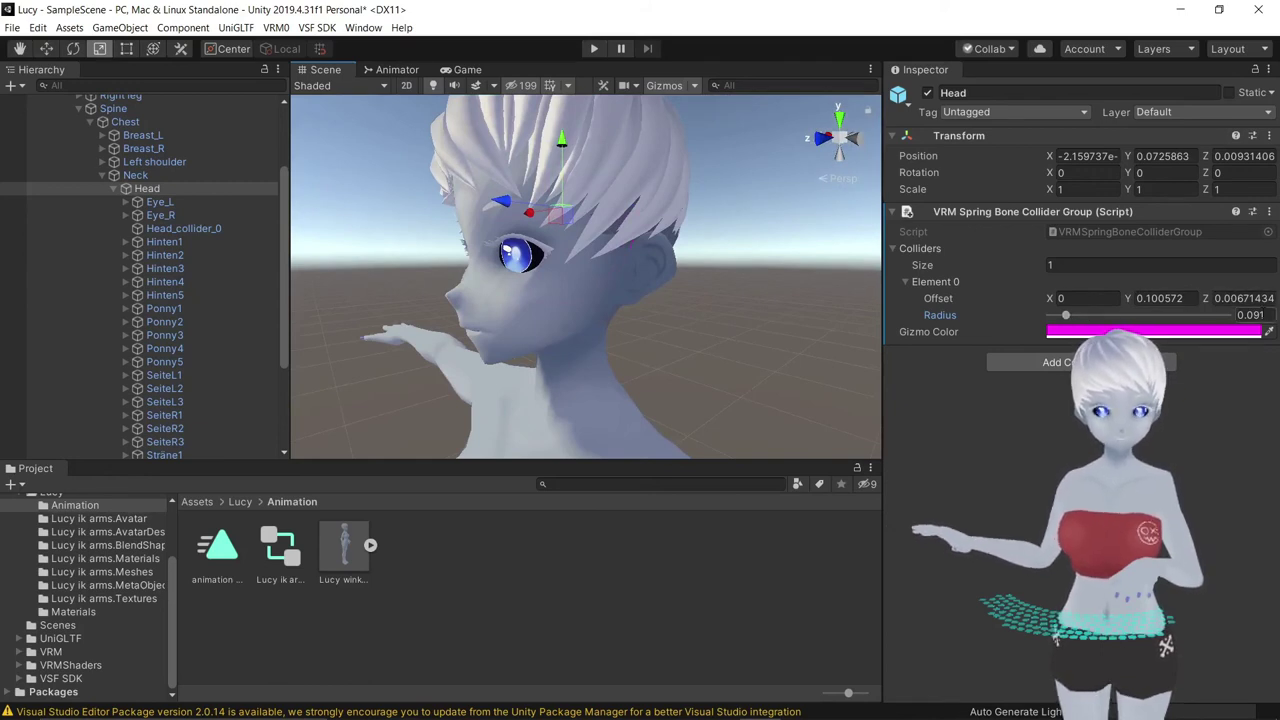
key("BackSpace")
type("5")
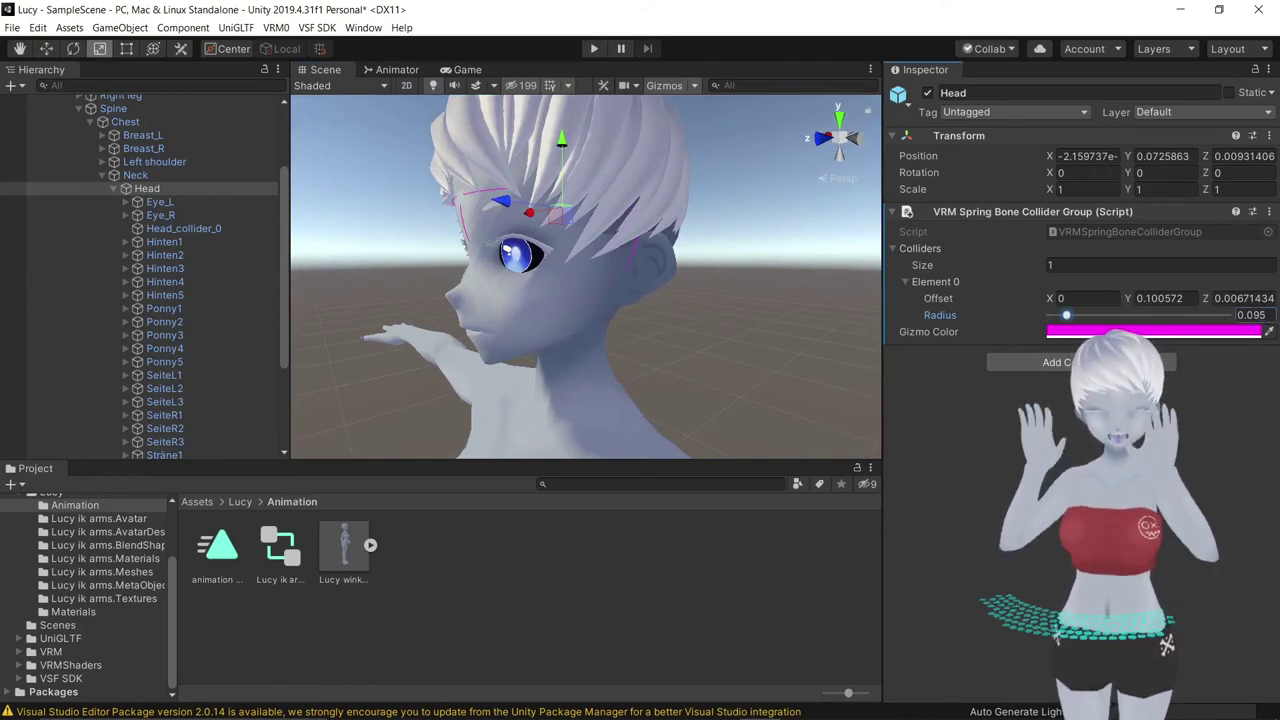
left_click_drag(750, 318, 796, 311, "alt")
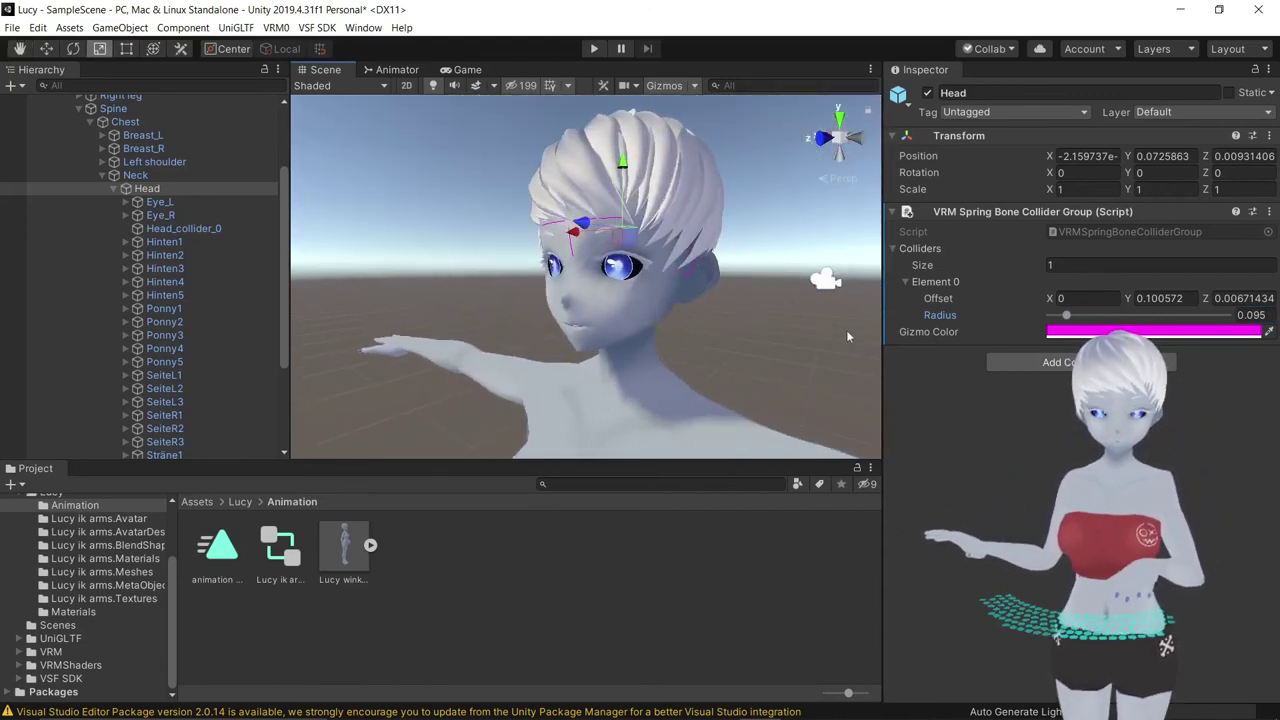
right_click_drag(729, 332, 620, 265, "alt")
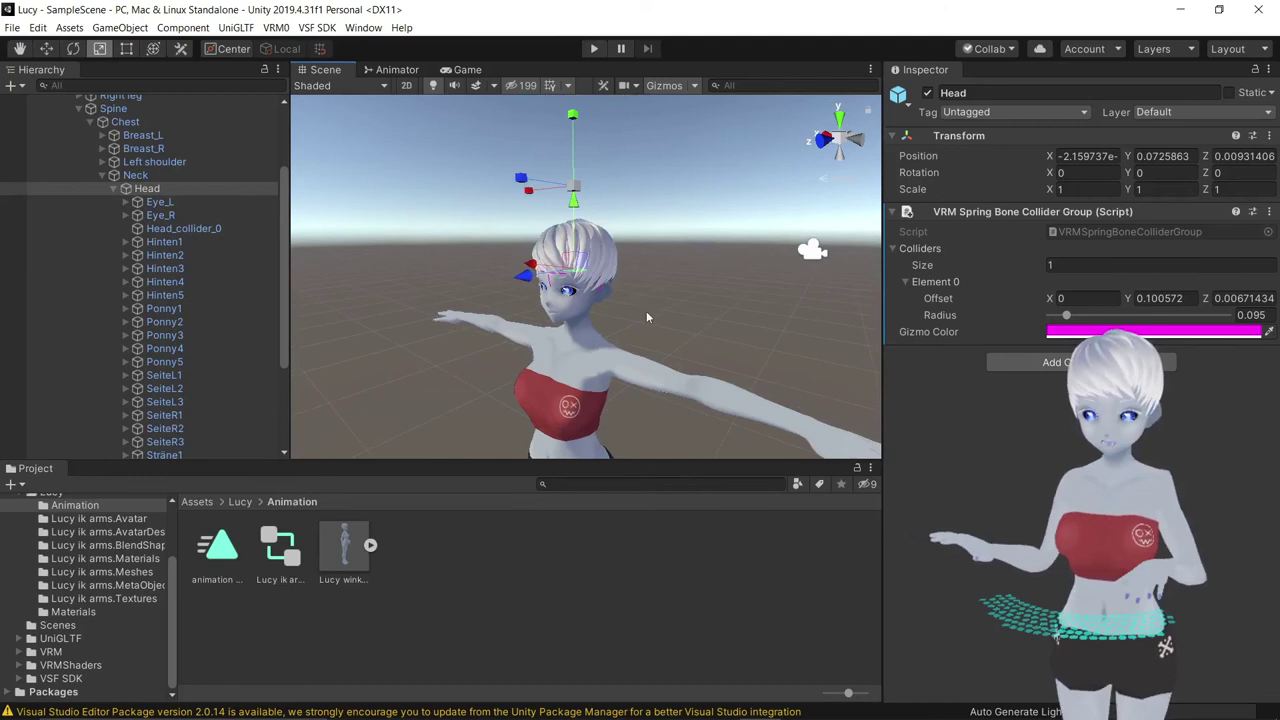
scroll(200, 315, "down", 4)
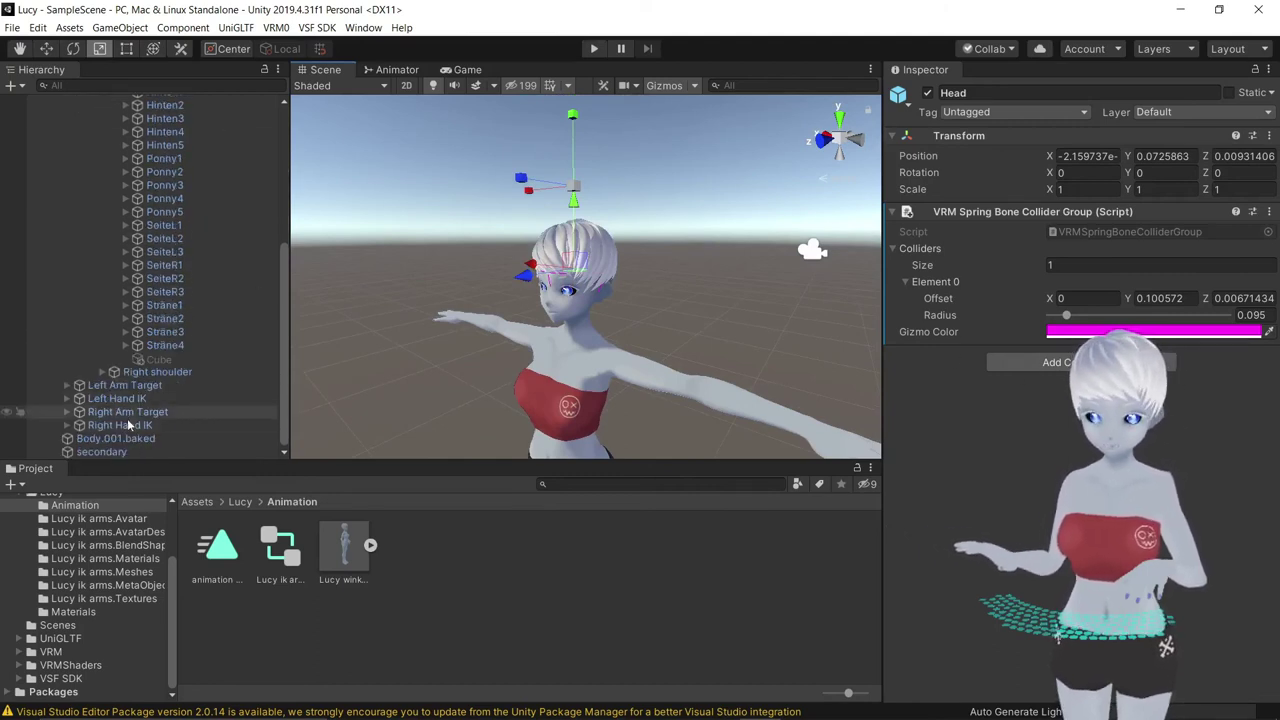
Step: Give the secondary spring bone one Collider Group, with Head as Element 0
left_click(98, 452)
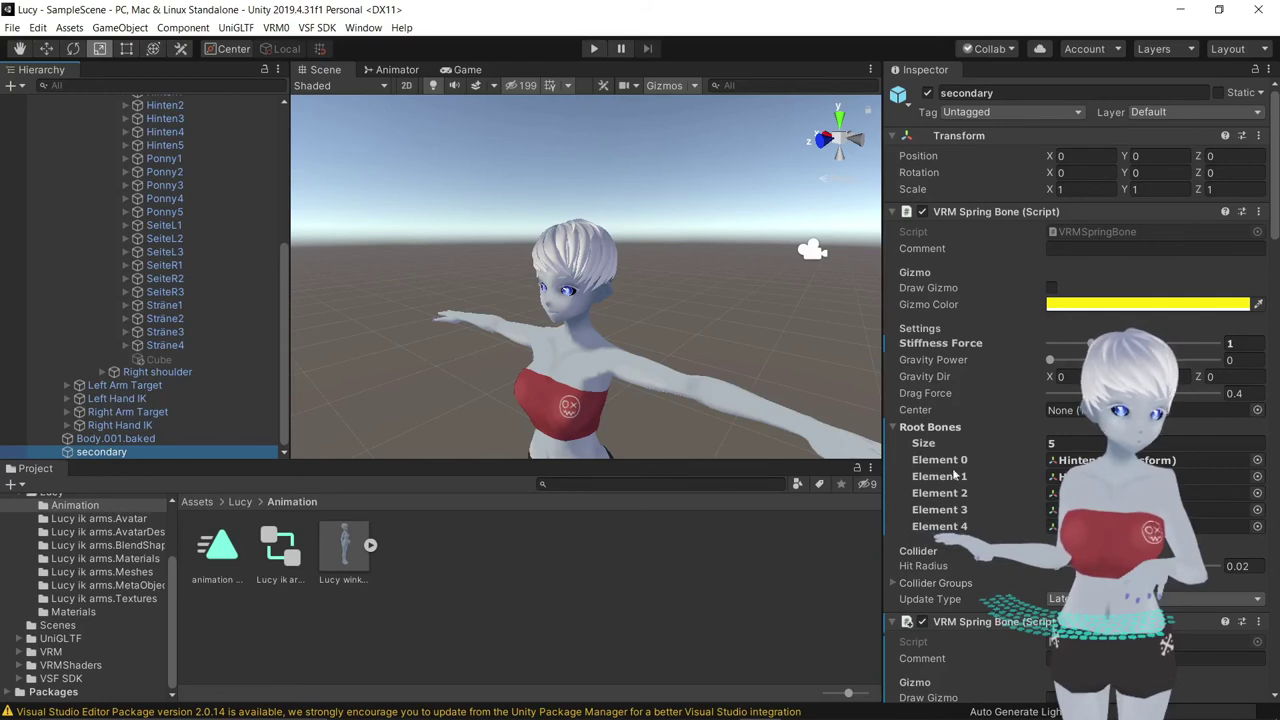
scroll(900, 588, "down", 5)
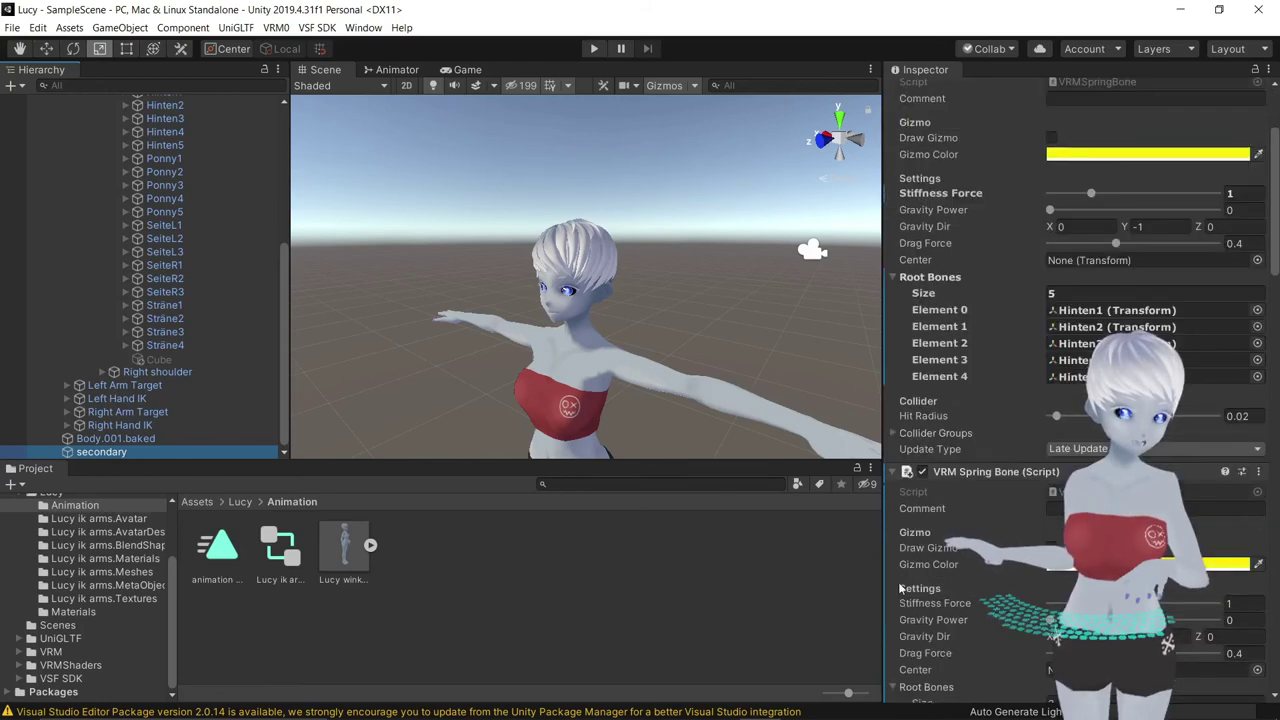
left_click(893, 432)
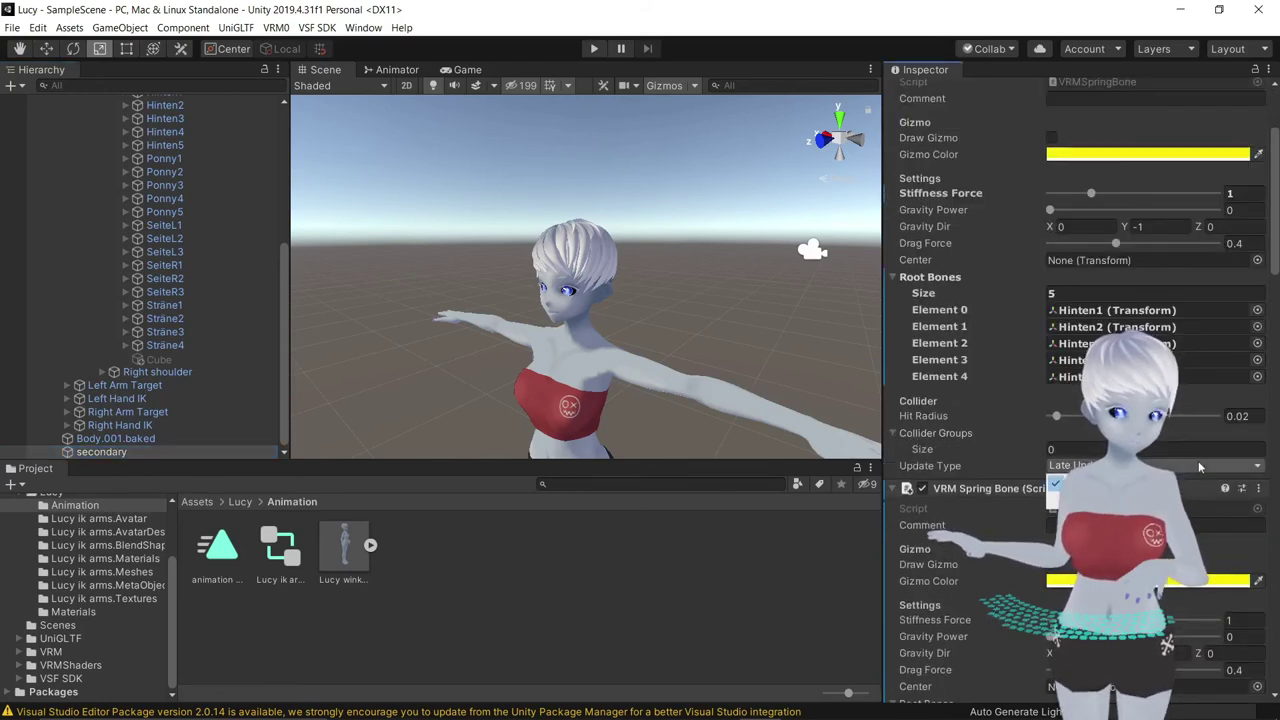
left_click(1160, 449)
type("1")
key("Return")
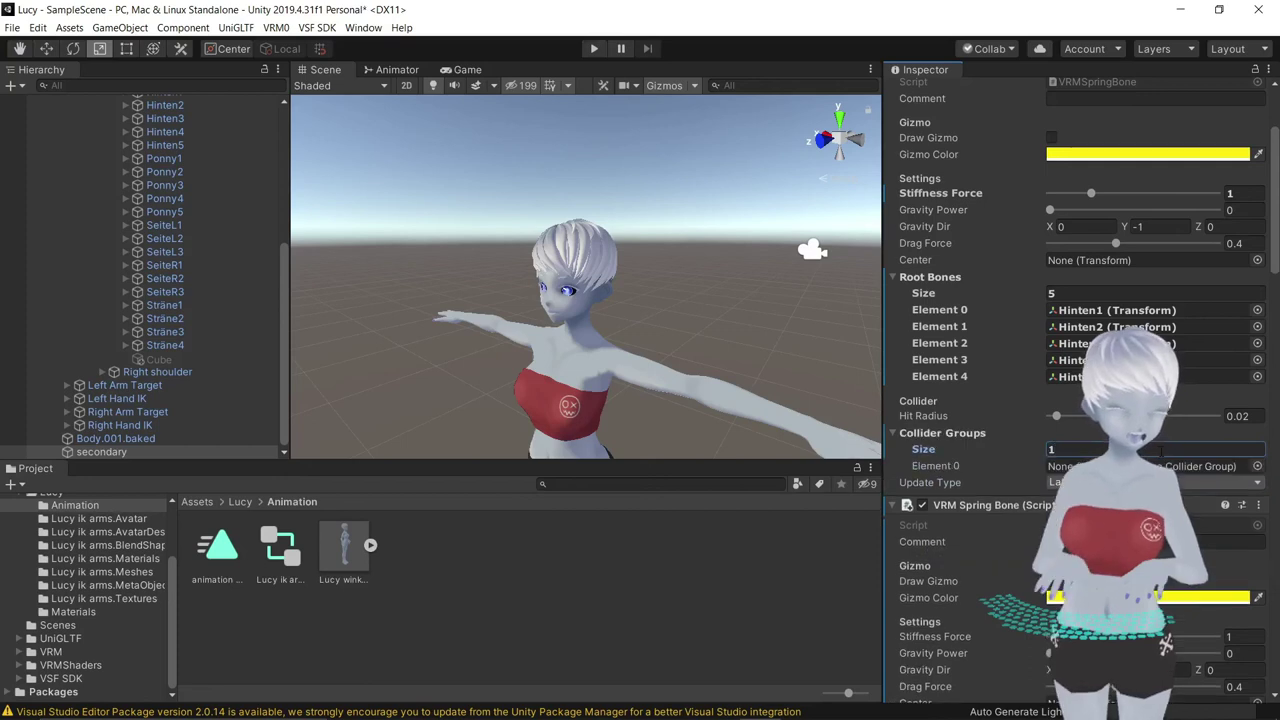
left_click(1257, 466)
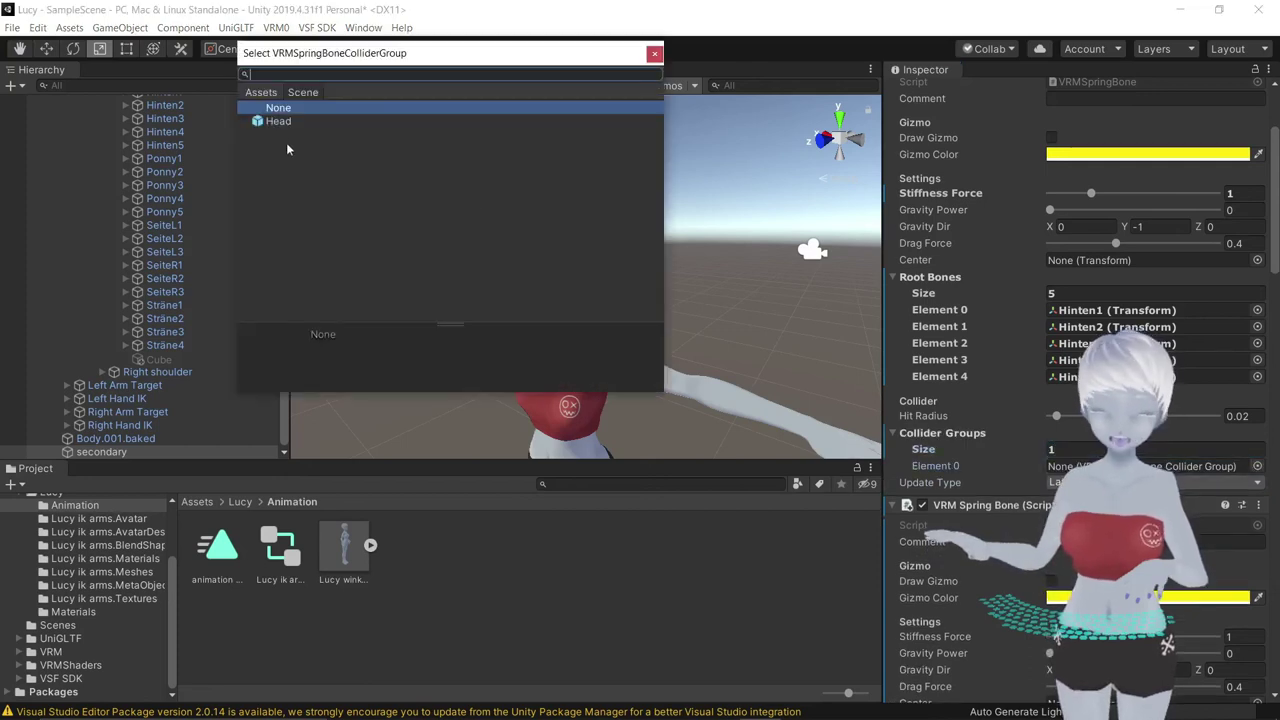
left_click(278, 120)
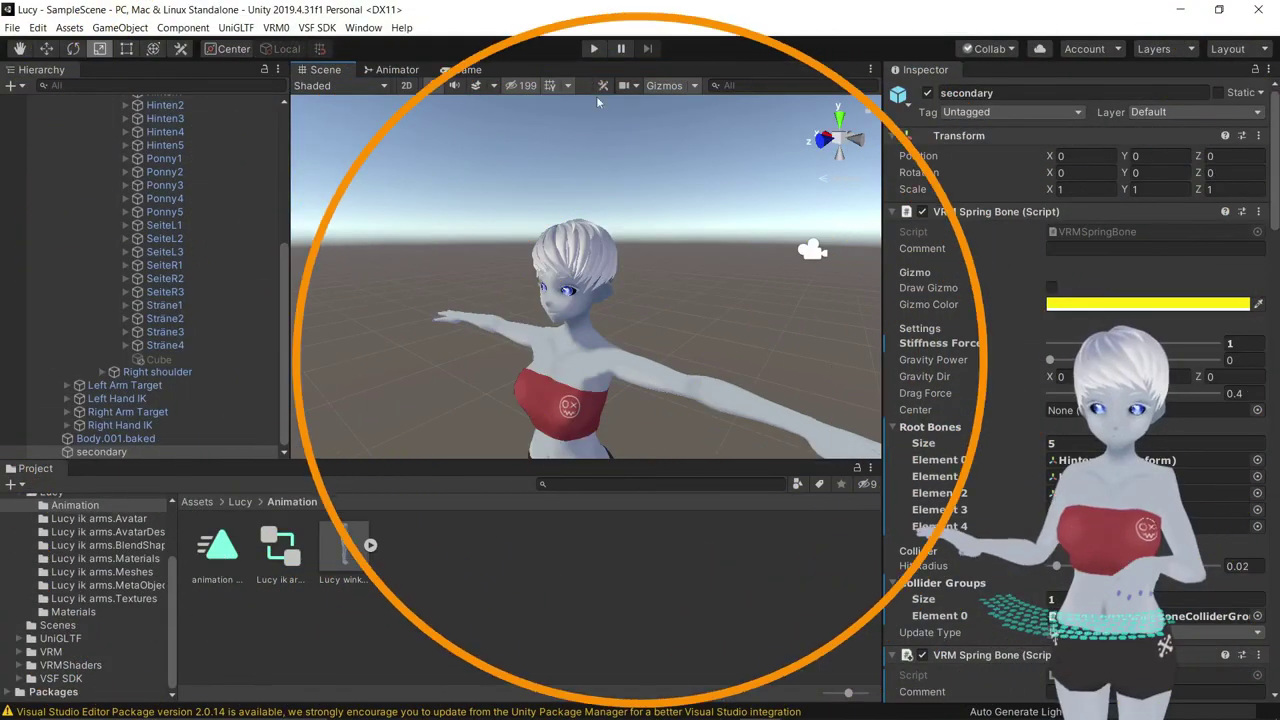
Step: Enter Play mode and drag the Lucy ik arms (1) avatar sideways to swing the hair
left_click(595, 49)
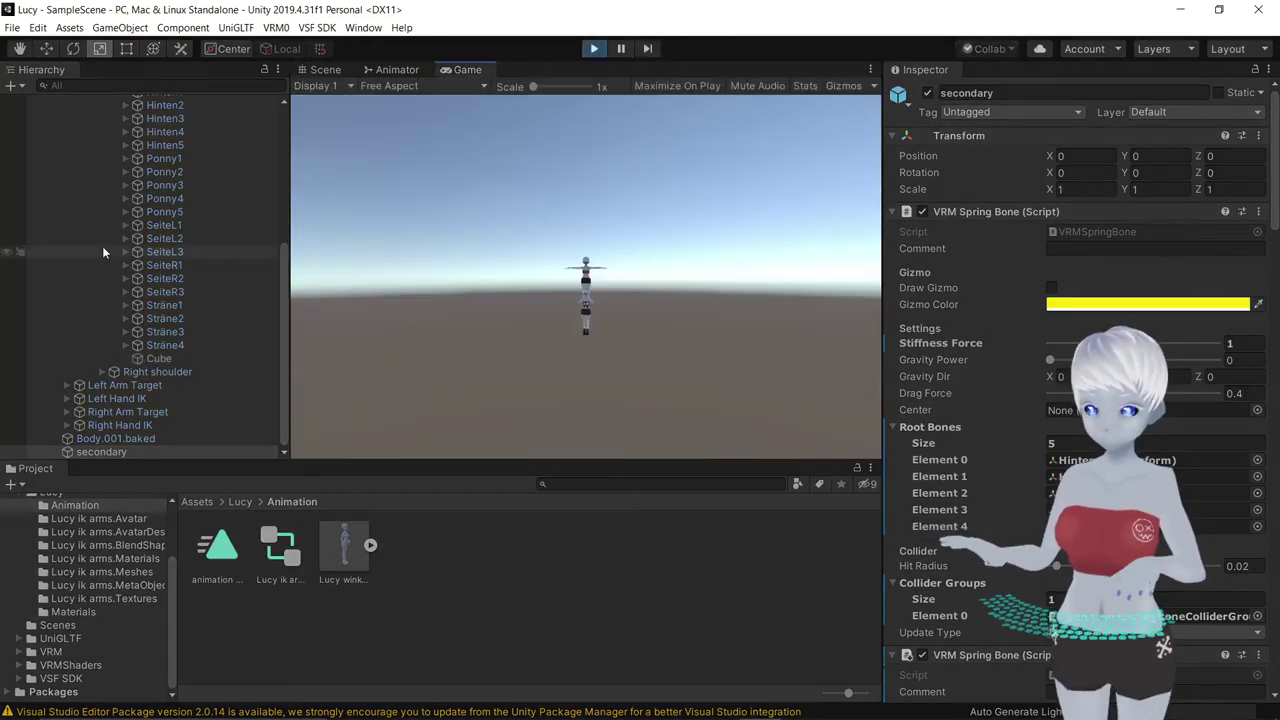
left_click(325, 71)
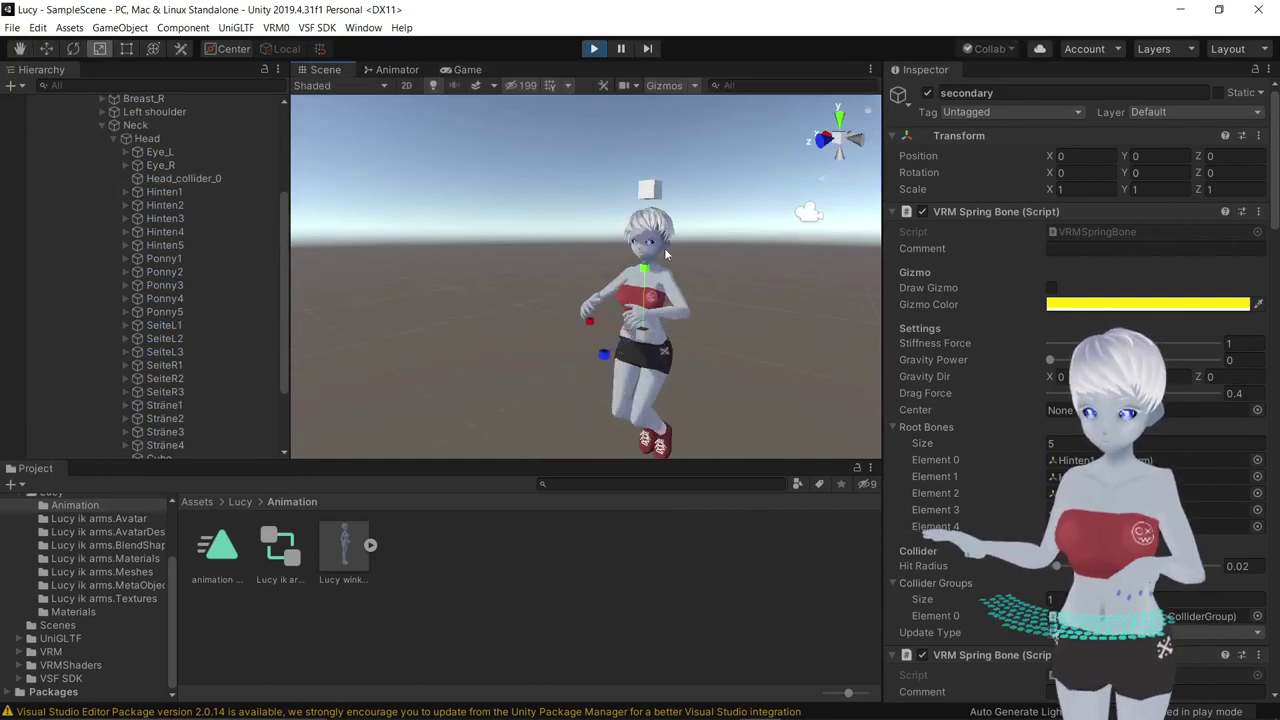
scroll(116, 118, "up", 3)
scroll(112, 120, "up", 3)
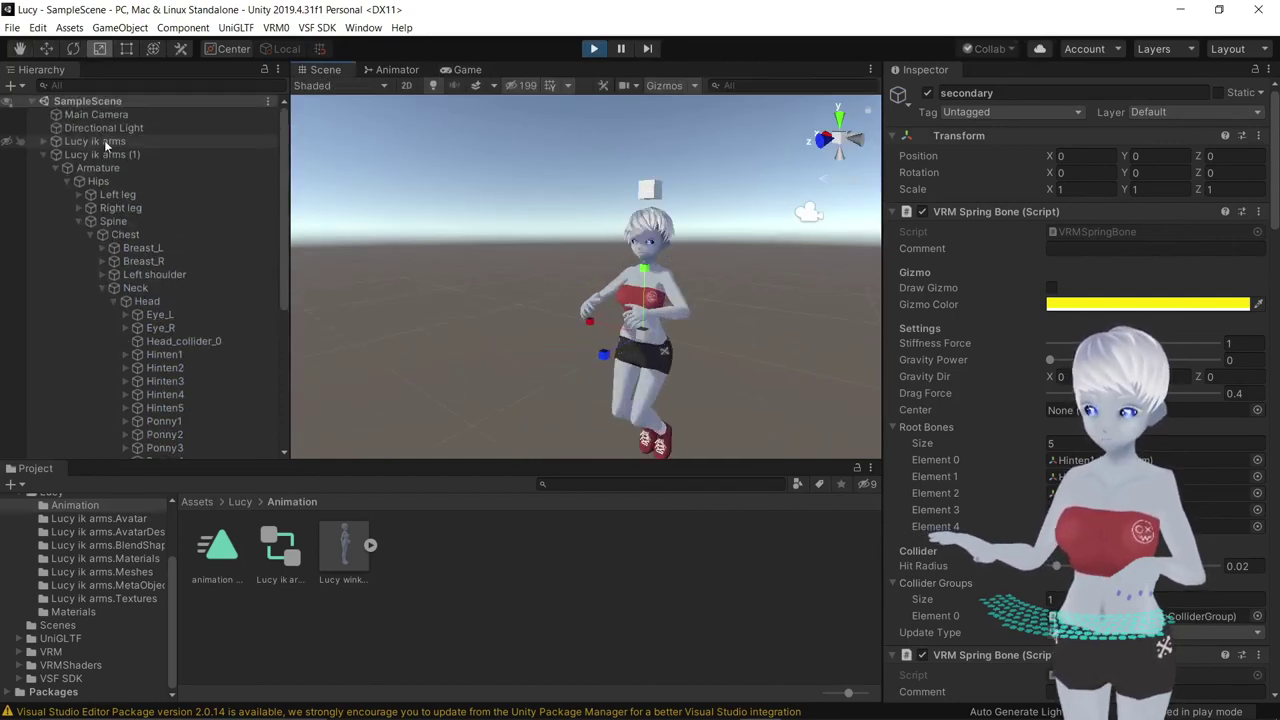
left_click(104, 154)
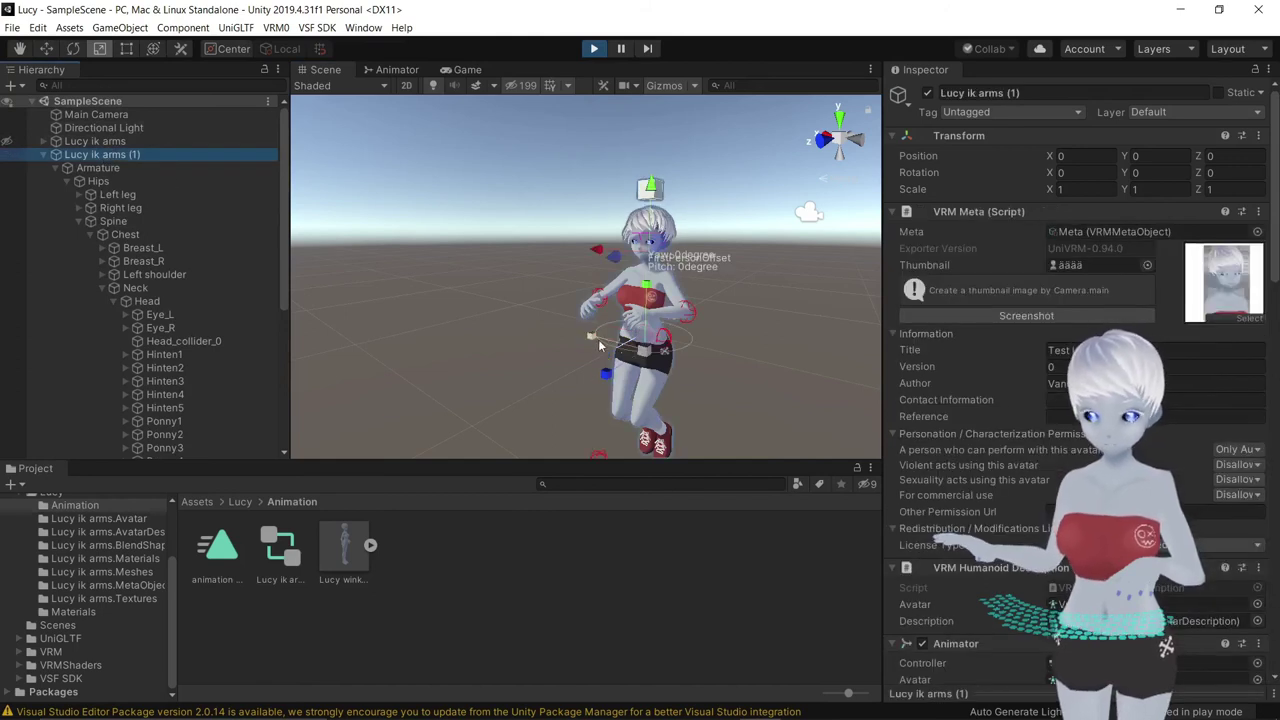
key("w")
mouse_move(591, 341)
left_mouse_down()
mouse_move(621, 341)
mouse_move(605, 341)
mouse_move(656, 245)
mouse_move(635, 242)
left_mouse_up()
Step: Orbit to face the character and reselect the Head collider settings
scroll(640, 320, "up", 3)
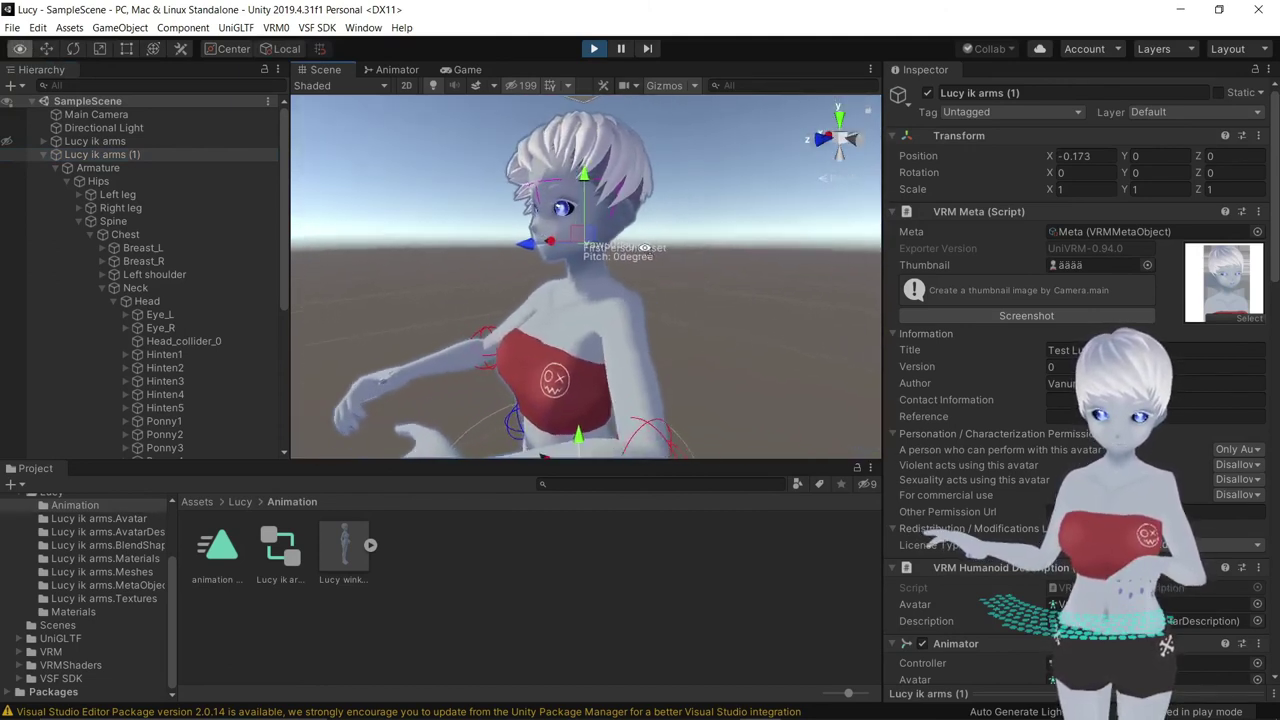
left_click_drag(634, 241, 799, 252, "alt")
scroll(780, 215, "up", 1)
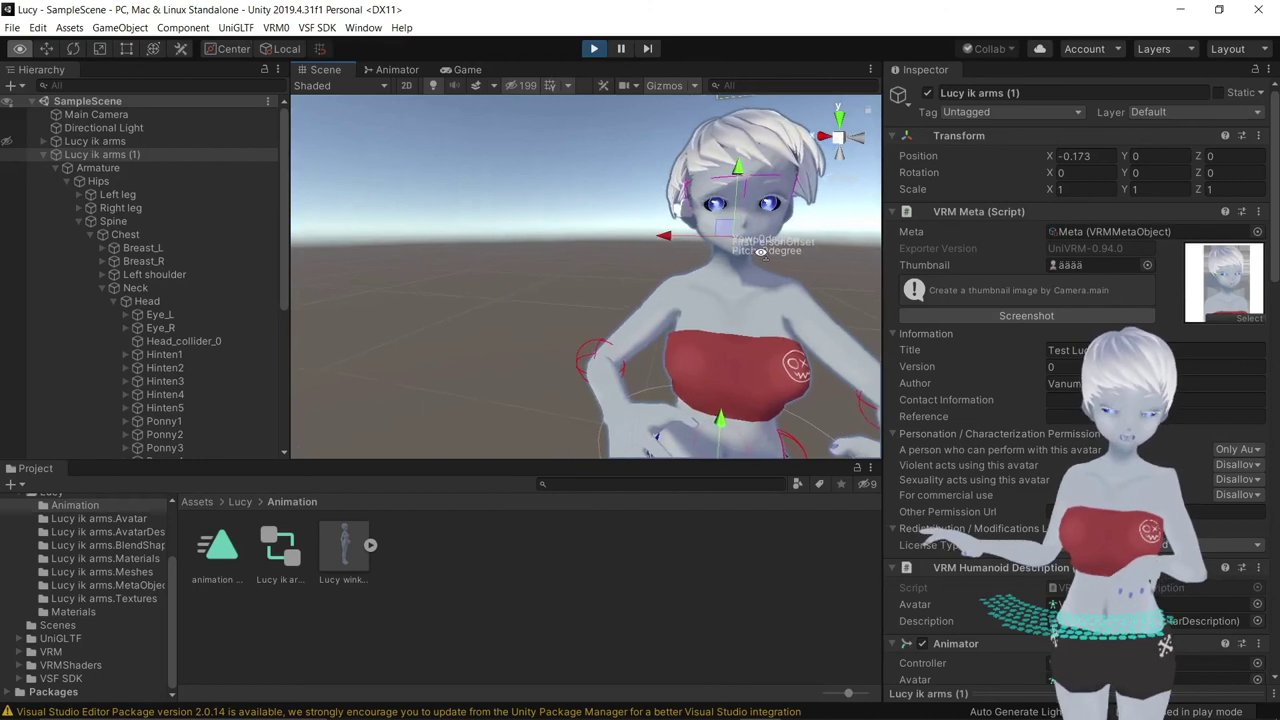
left_click(770, 178)
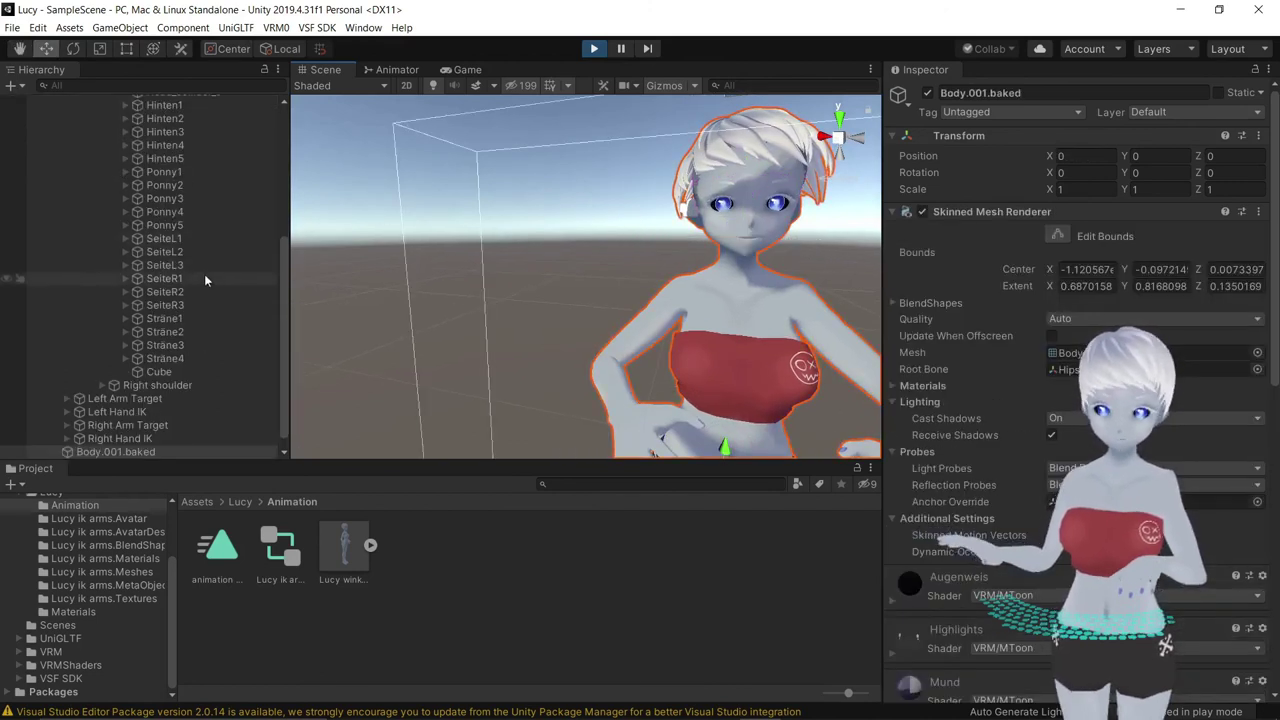
scroll(203, 273, "up", 5)
left_click(196, 298)
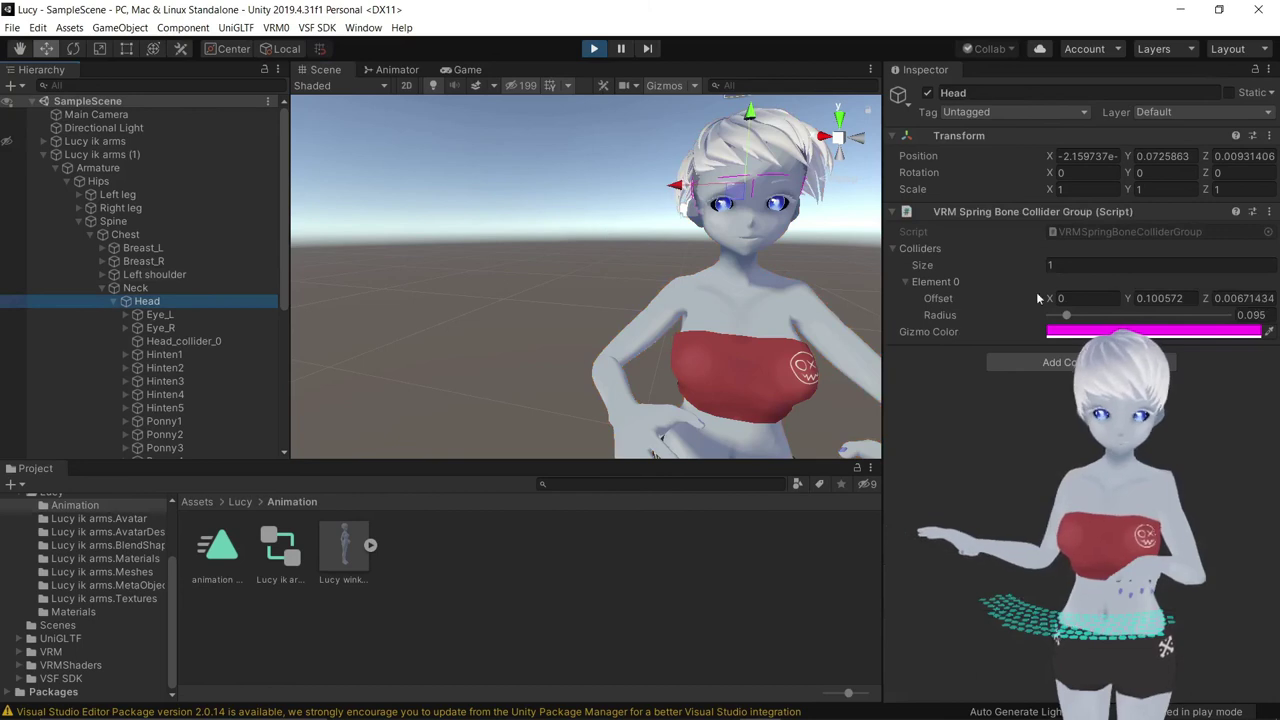
Step: Stop Play mode and set the Head collider's Element 0 radius to 0.075
left_click_drag(1066, 317, 1063, 316)
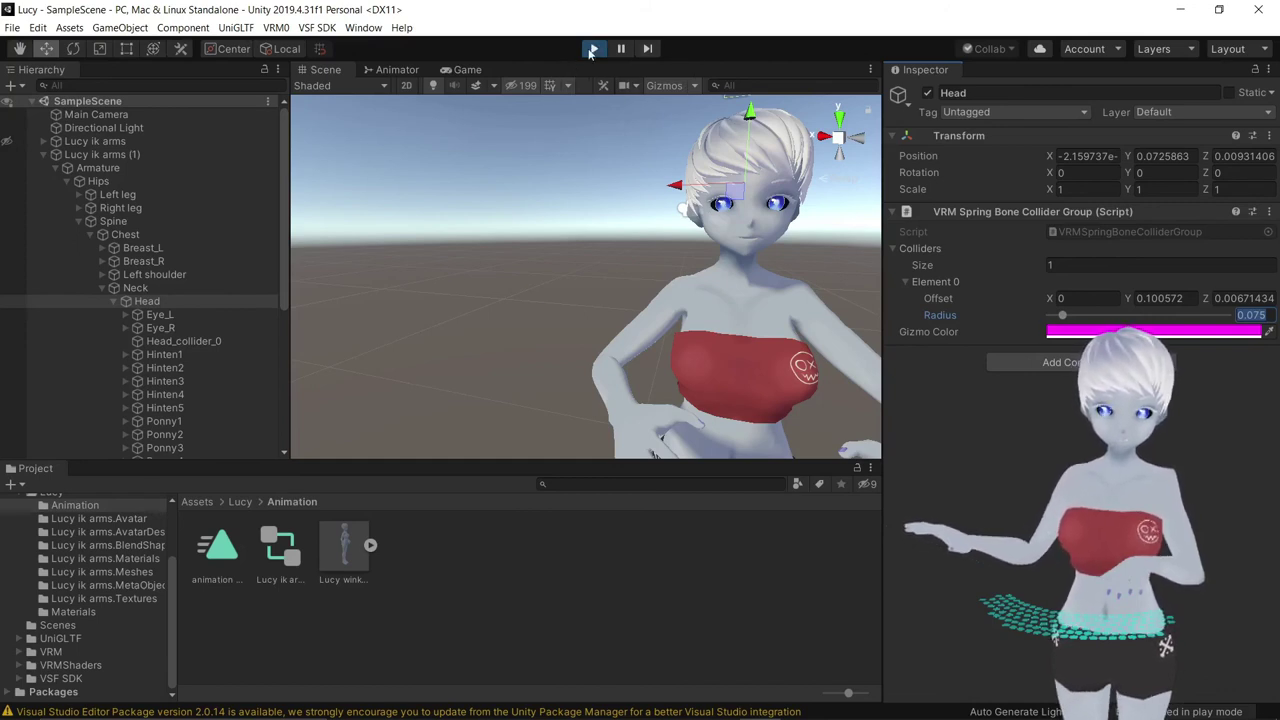
left_click(592, 49)
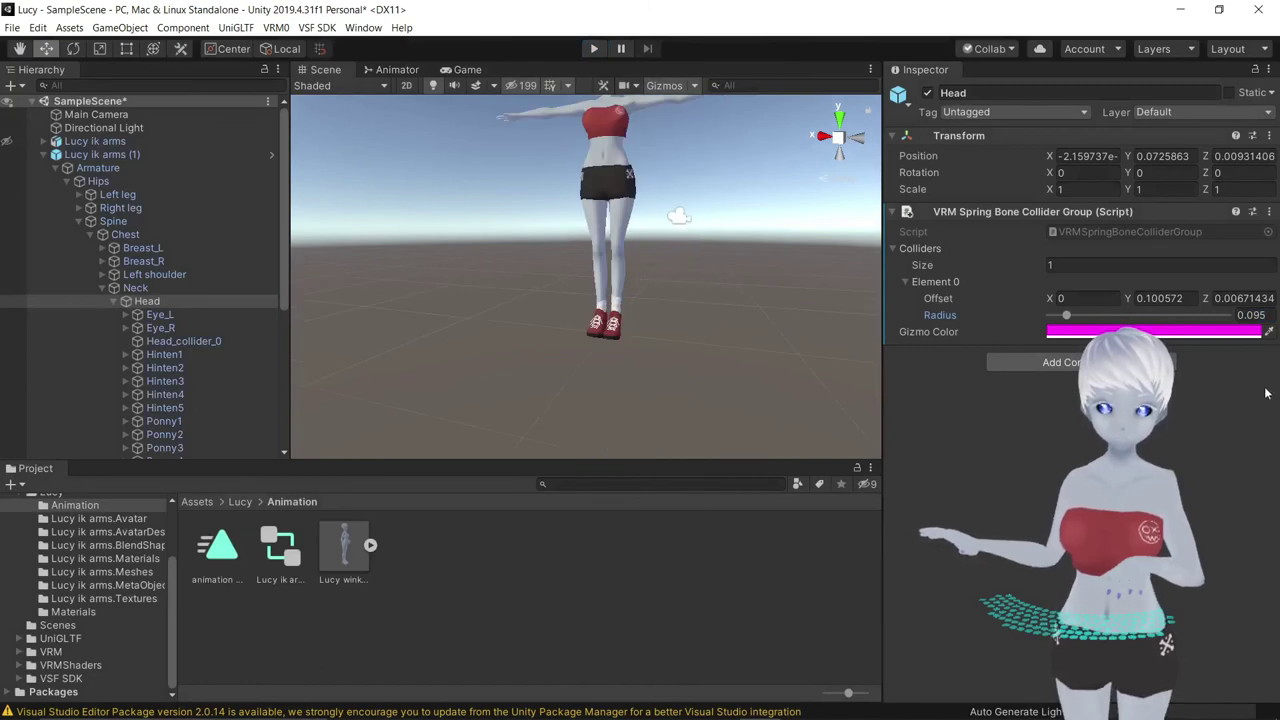
key("f")
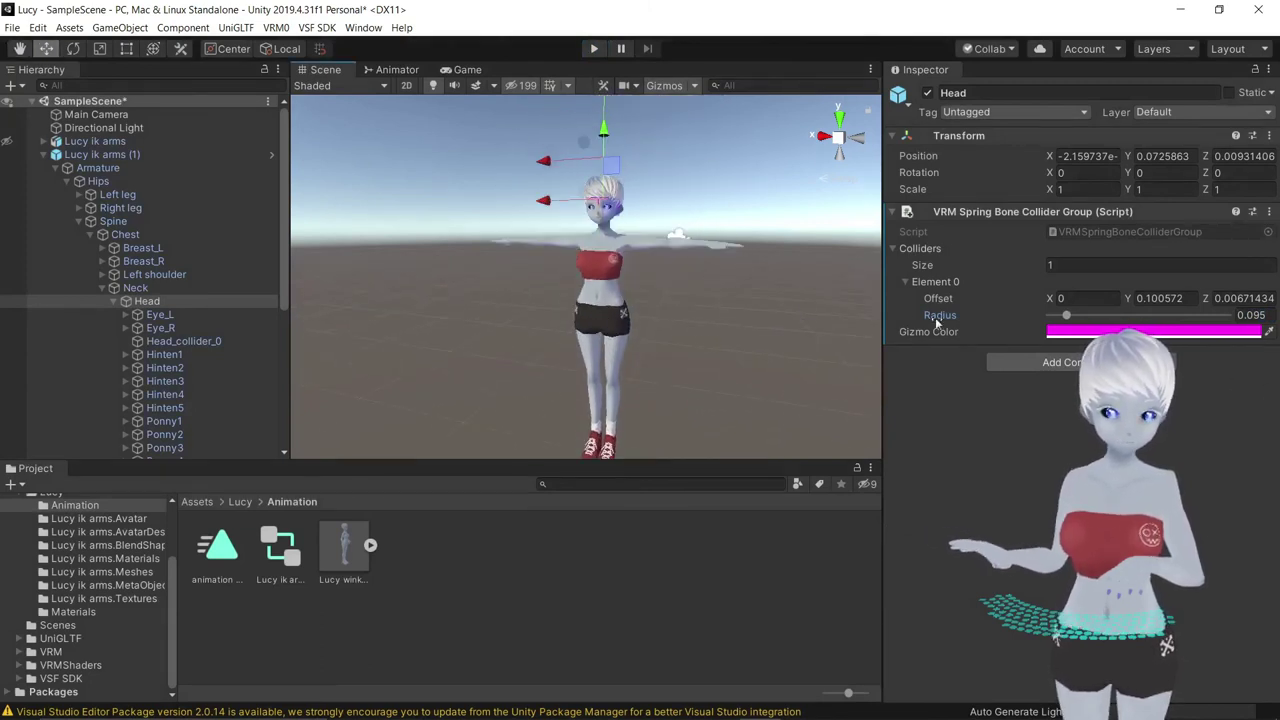
left_click(1250, 315)
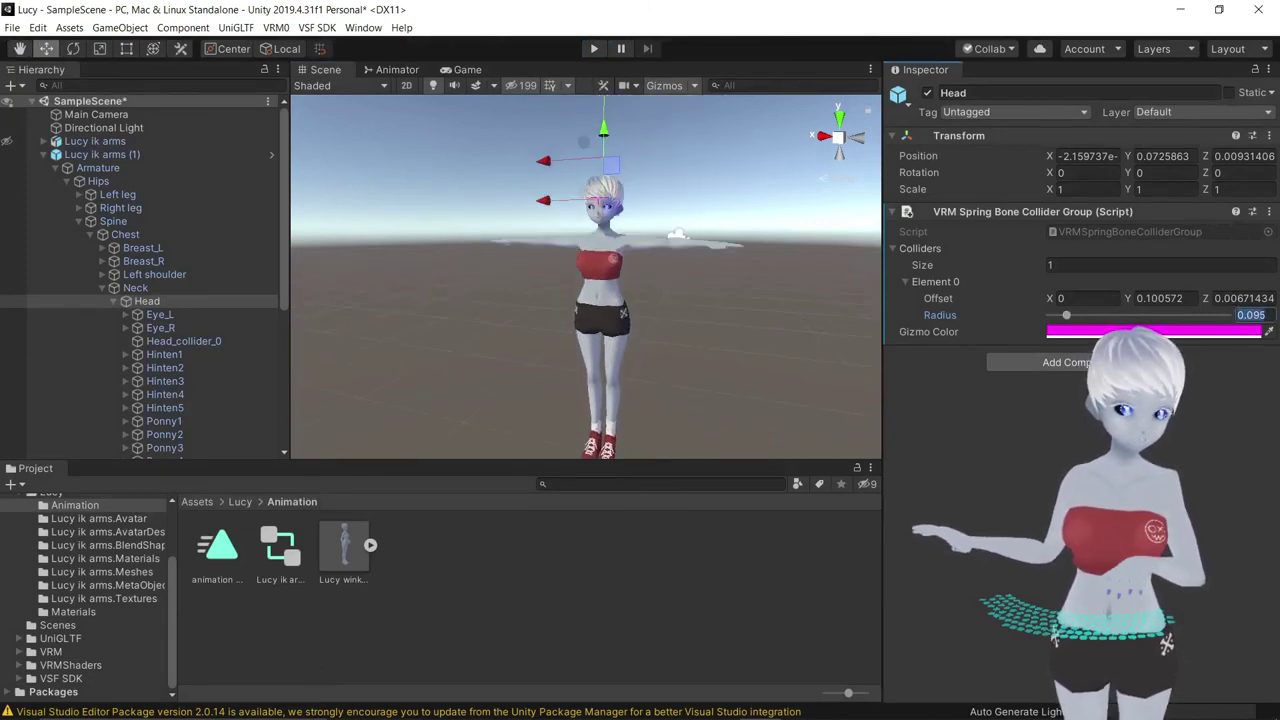
type("0.075")
key("Return")
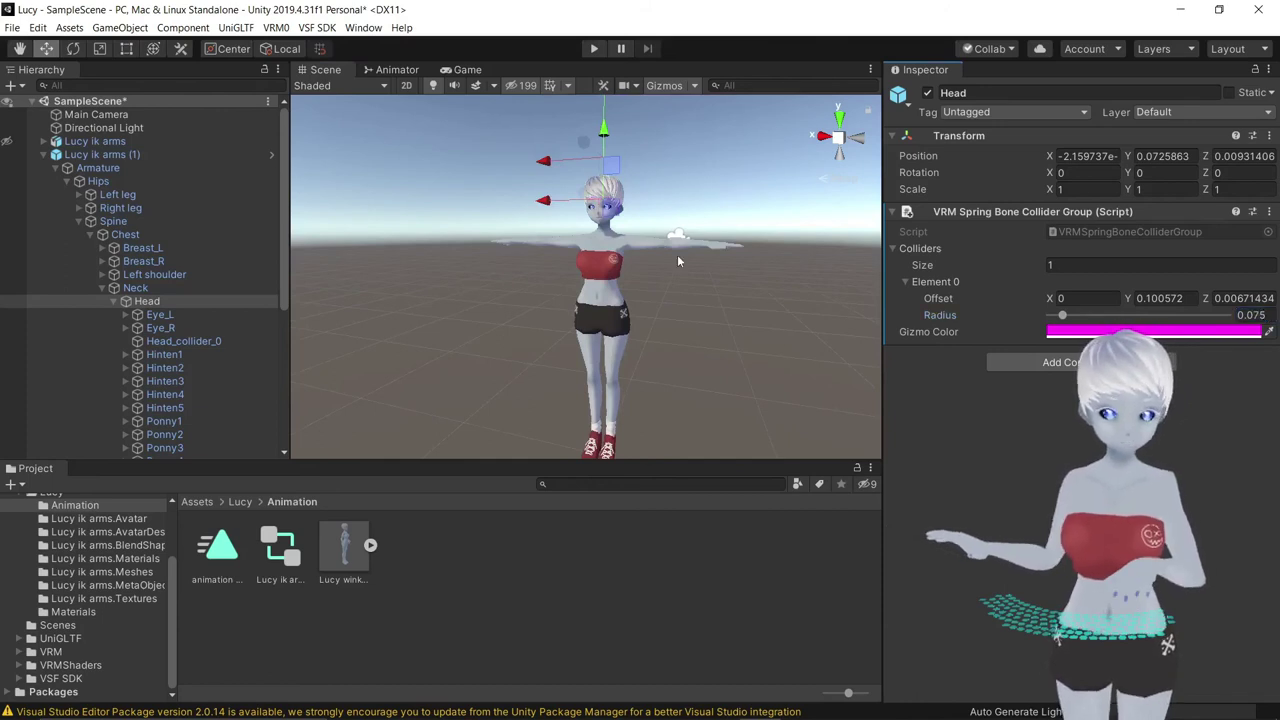
left_click(594, 49)
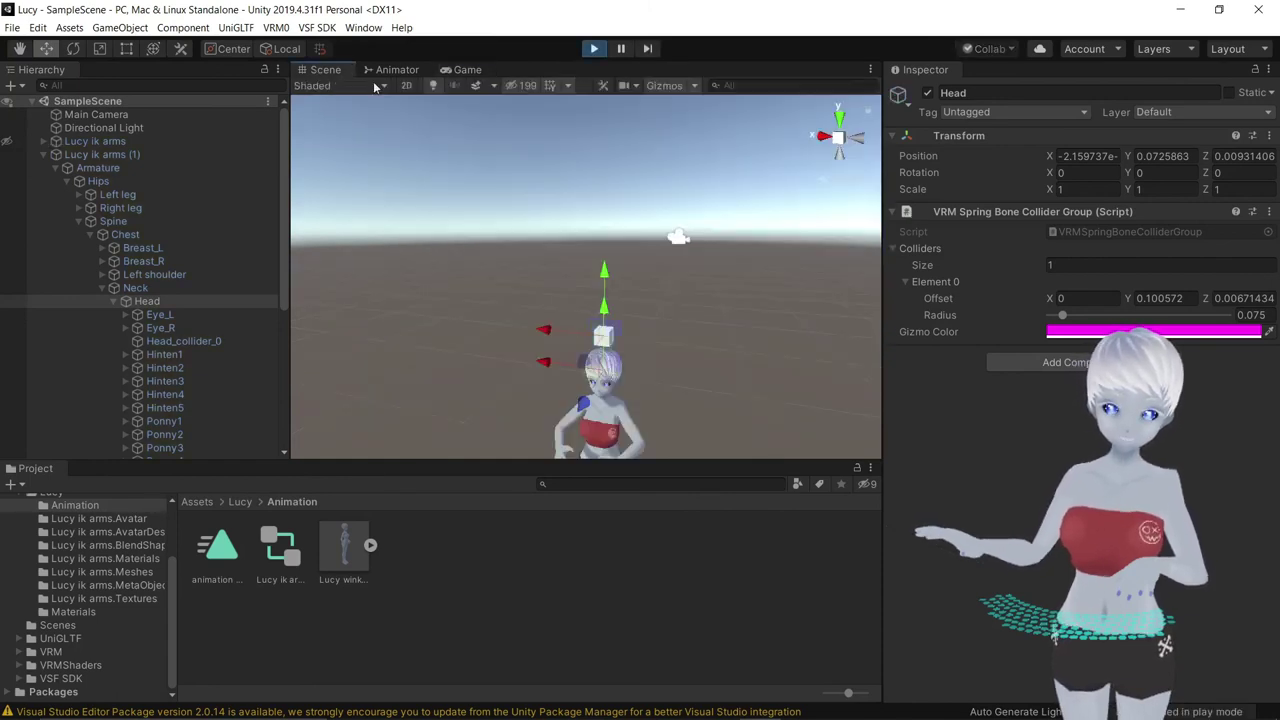
key("f")
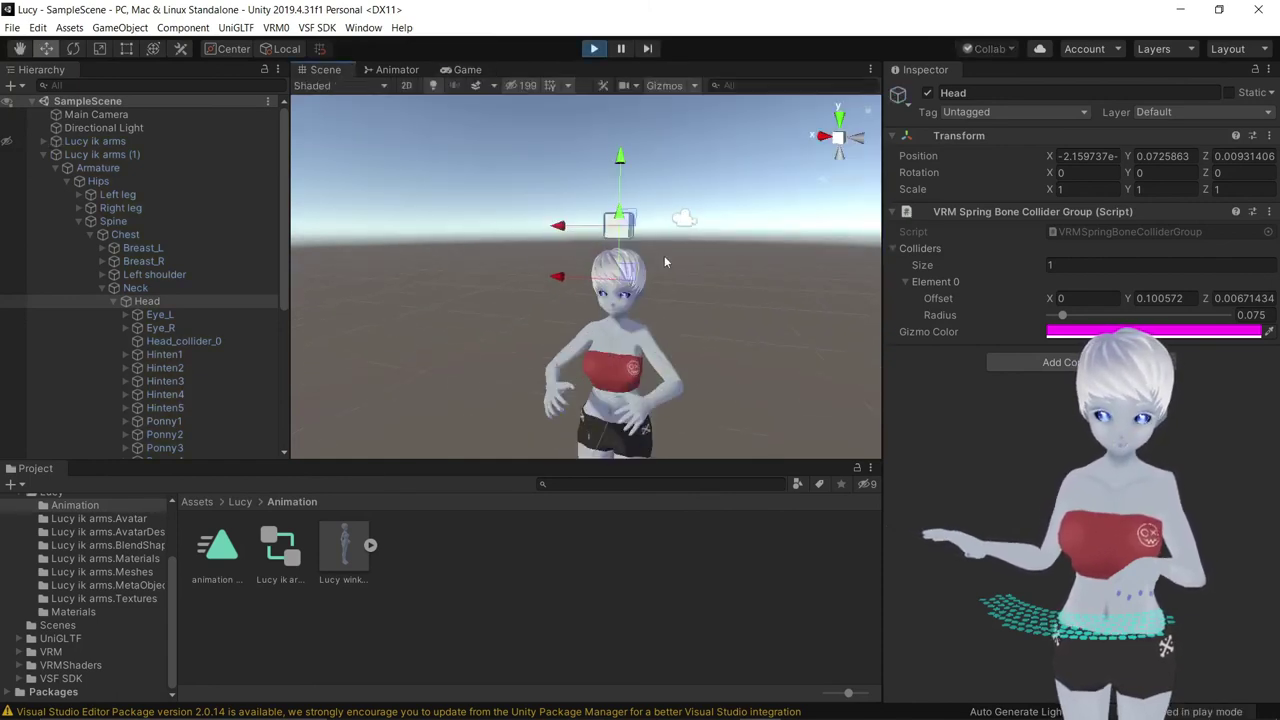
left_click(120, 155)
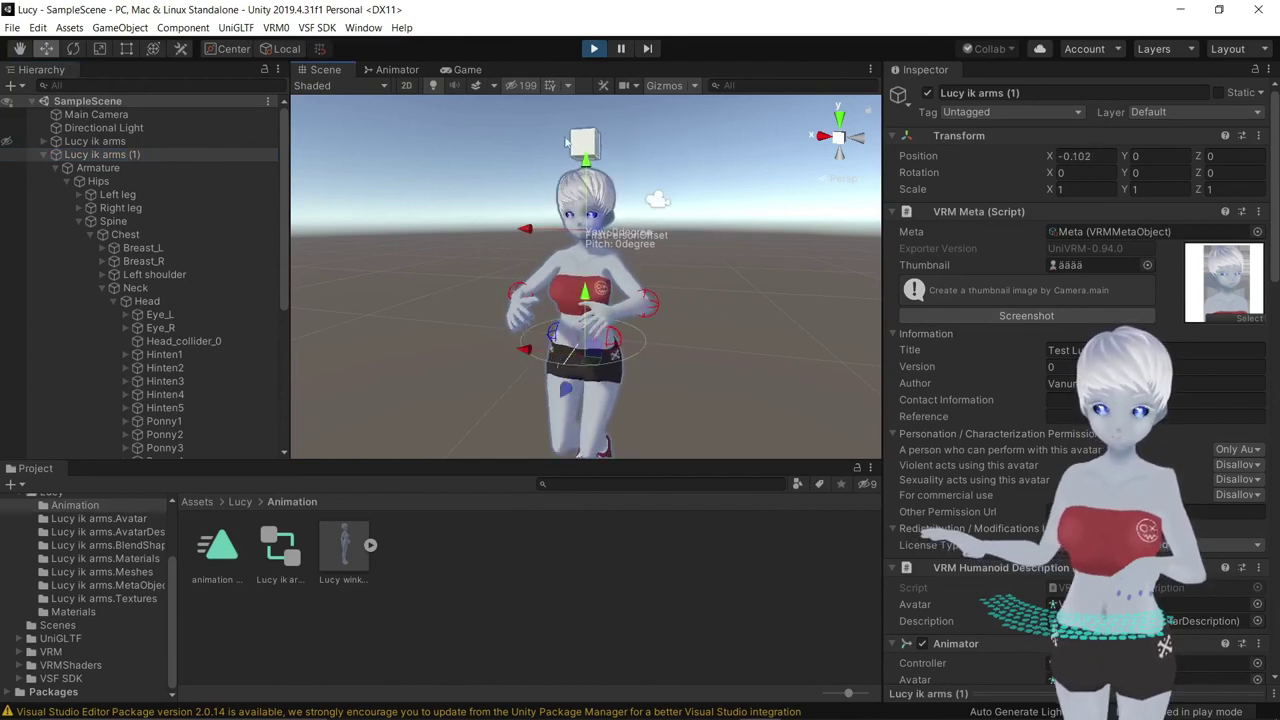
left_click(593, 48)
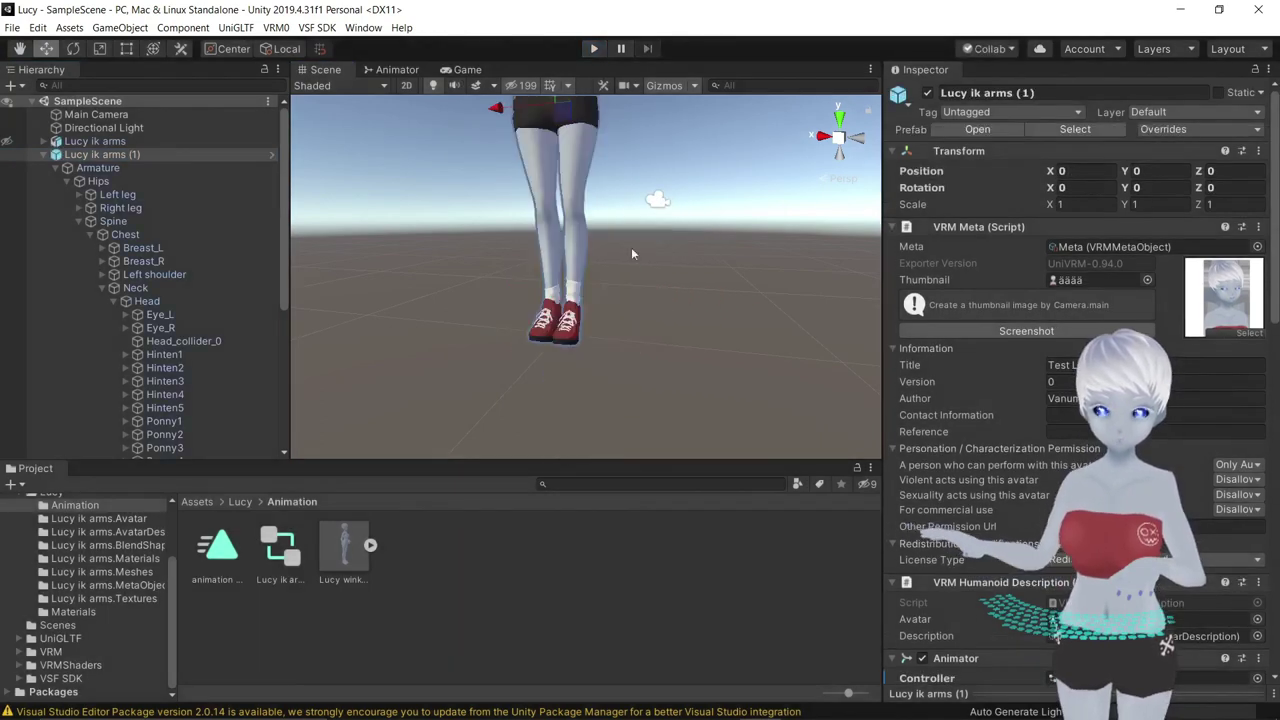
middle_click_drag(631, 247, 669, 387)
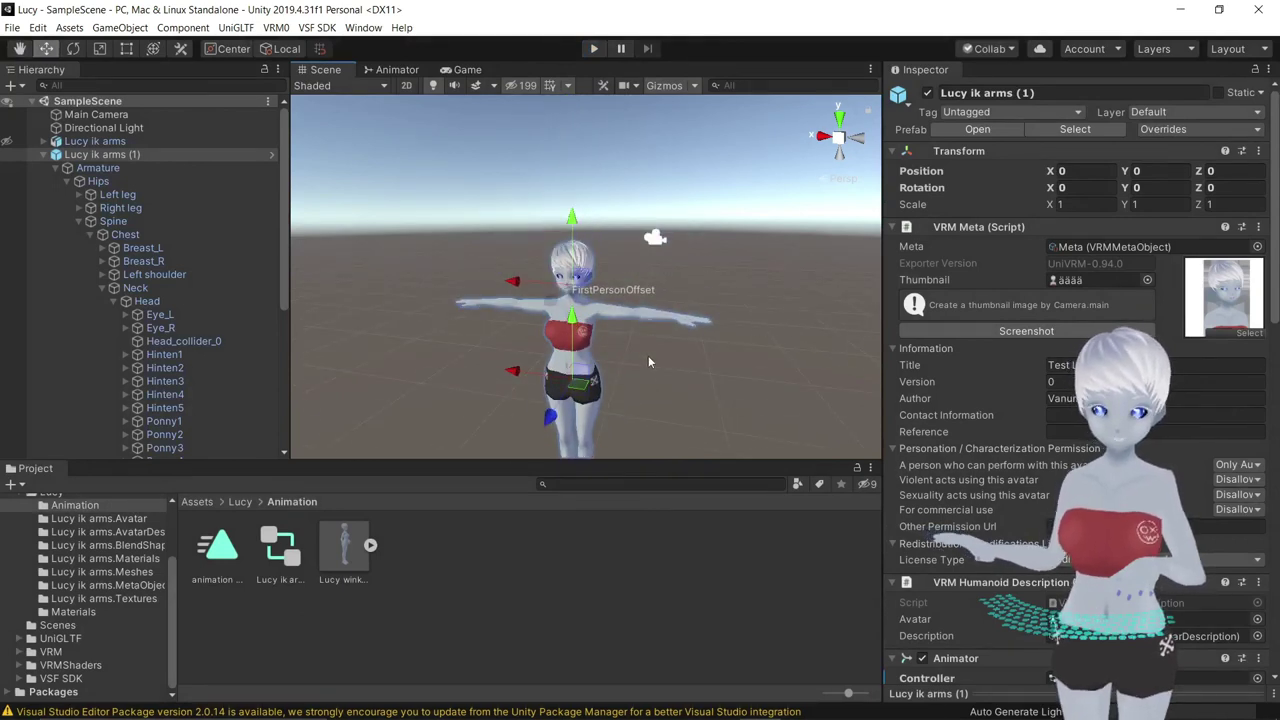
middle_click_drag(610, 388, 565, 302)
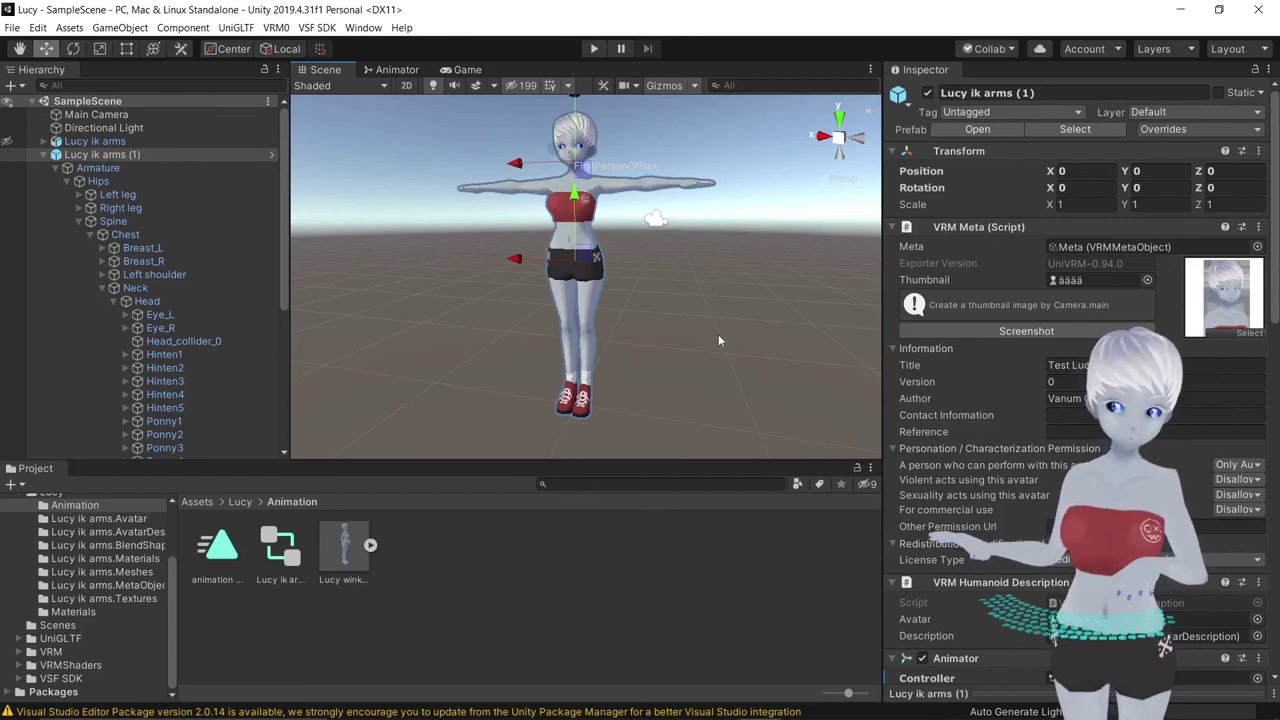
left_click_drag(699, 345, 668, 255, "alt")
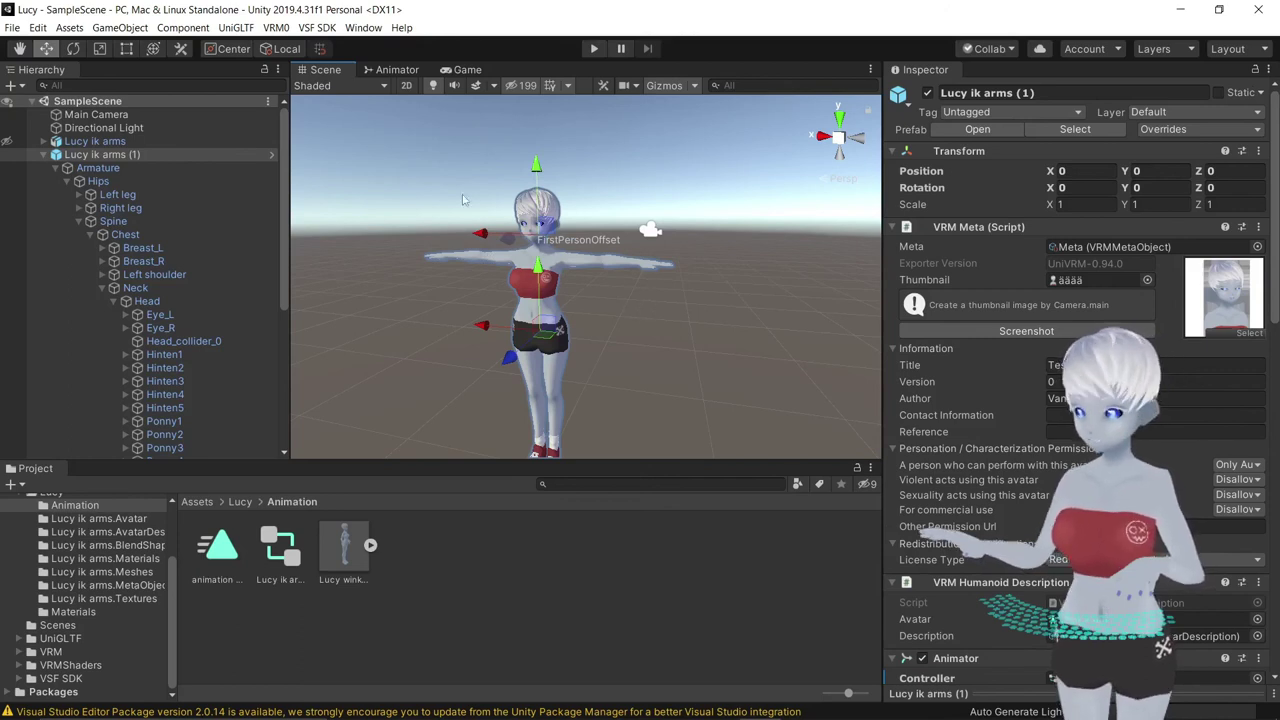
mouse_move(750, 313)
middle_mouse_down()
mouse_move(698, 368)
mouse_move(725, 369)
middle_mouse_up()
left_click_drag(725, 369, 630, 251, "alt")
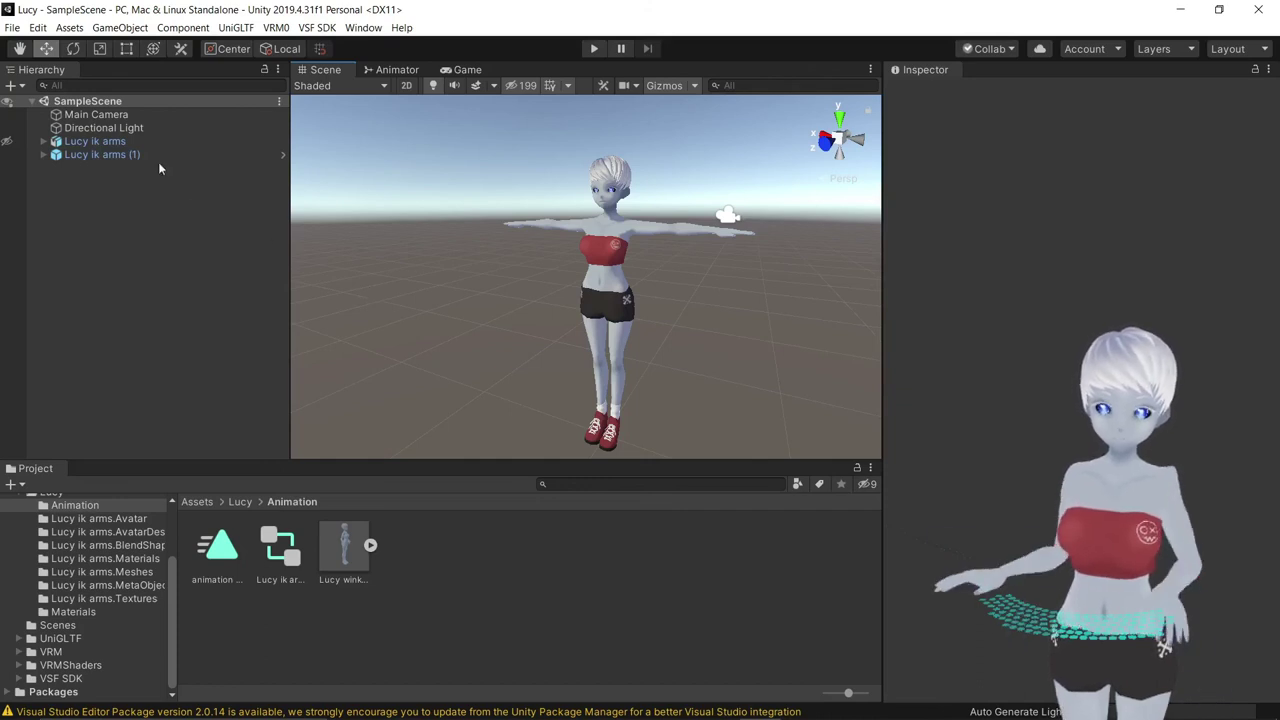
Step: Export Lucy ik arms (1) as an avatar bundle to Bilder, overwriting Lucy test convert.vsfavatar
left_click(97, 155)
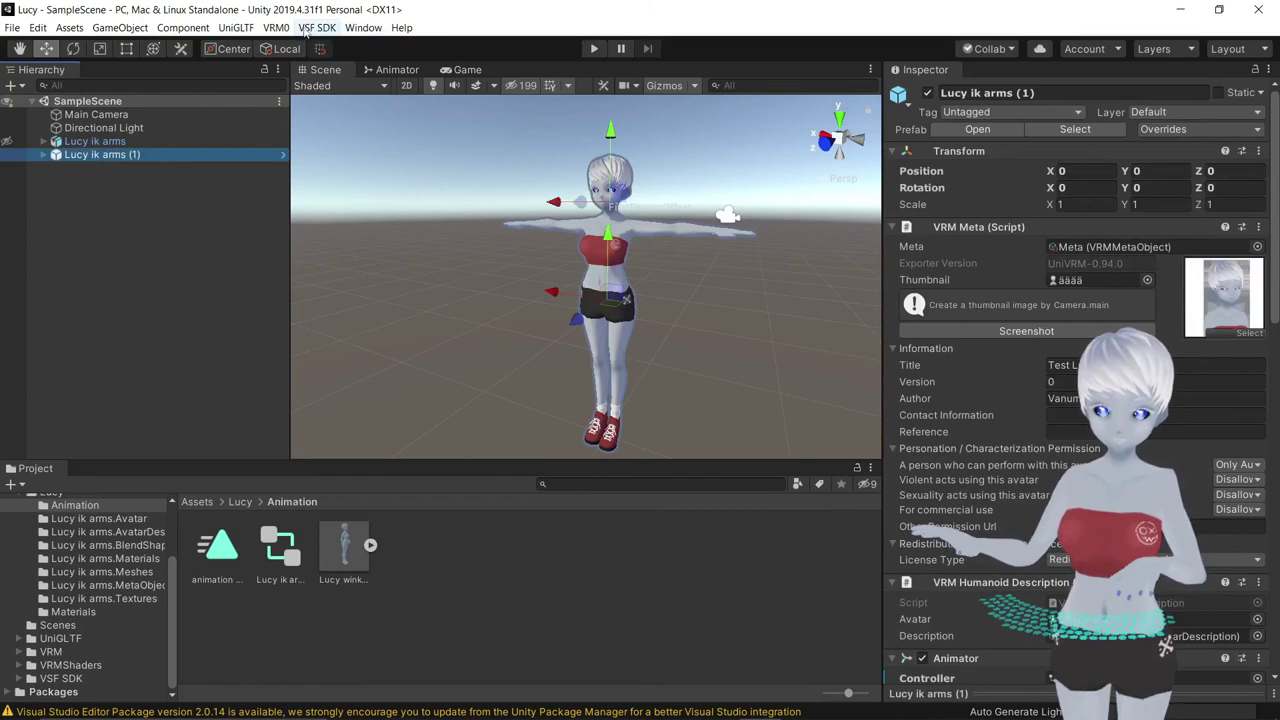
left_click(318, 31)
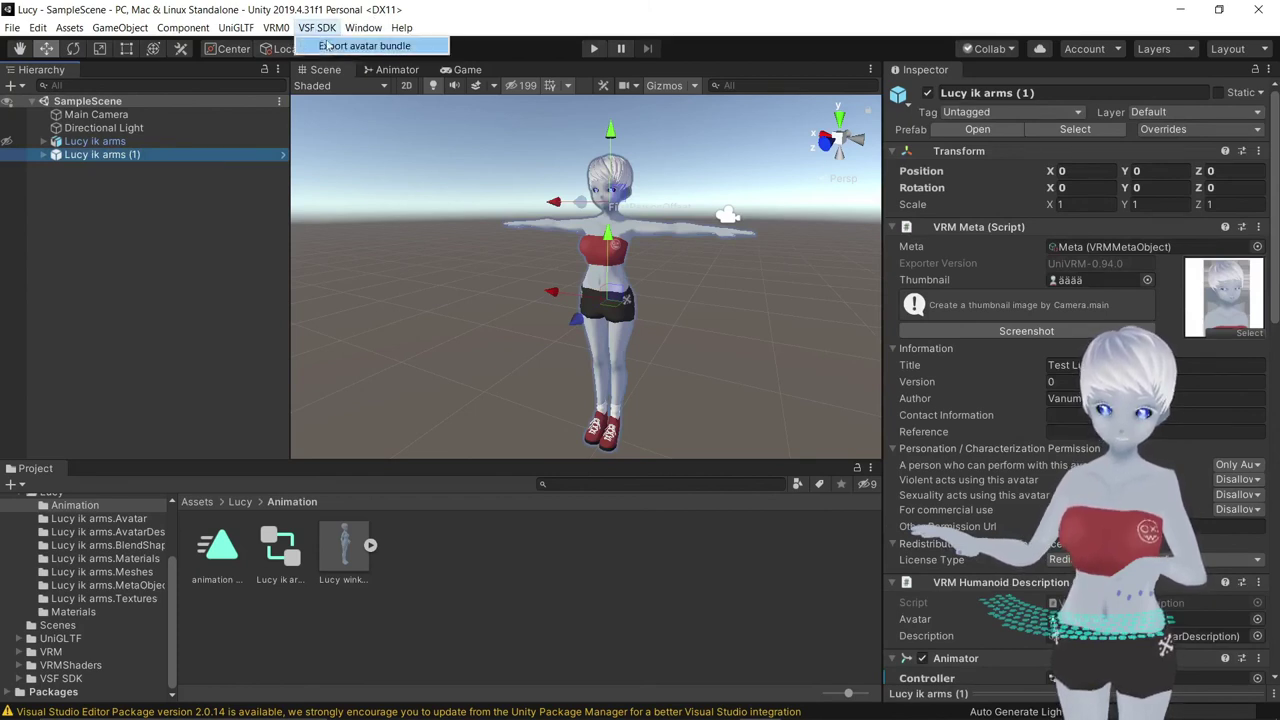
left_click(334, 46)
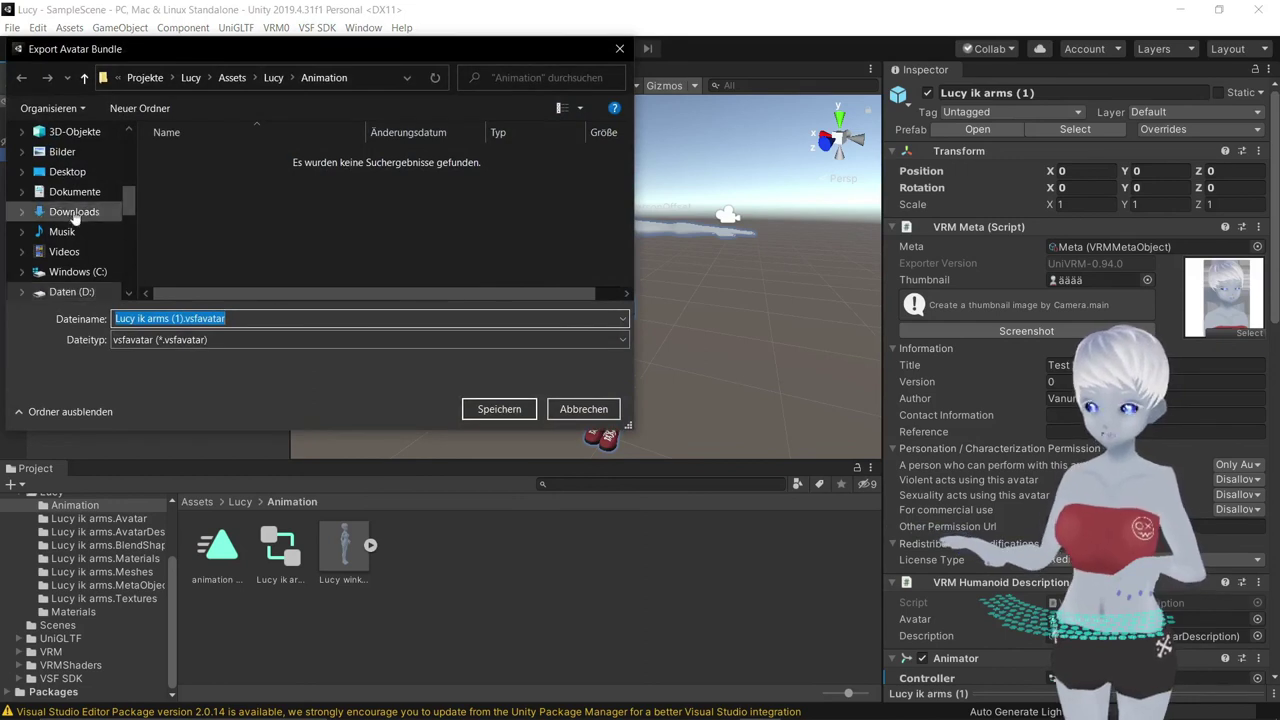
left_click(60, 152)
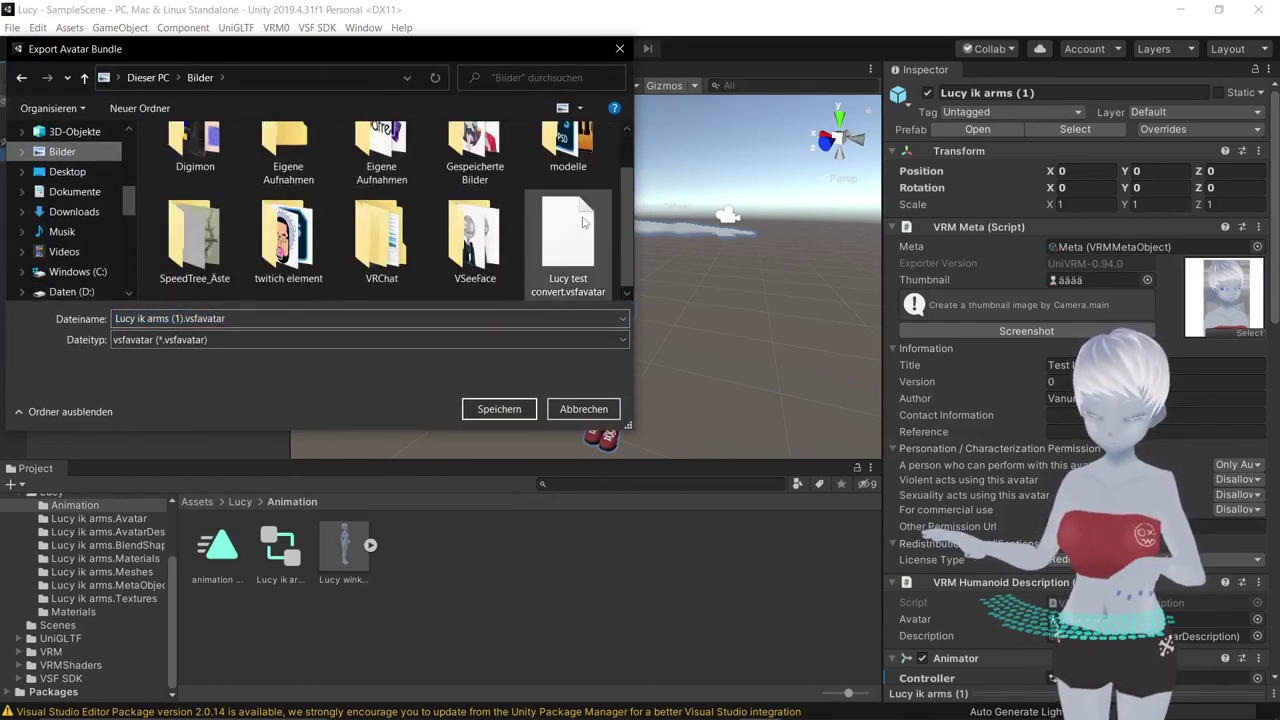
left_click(583, 222)
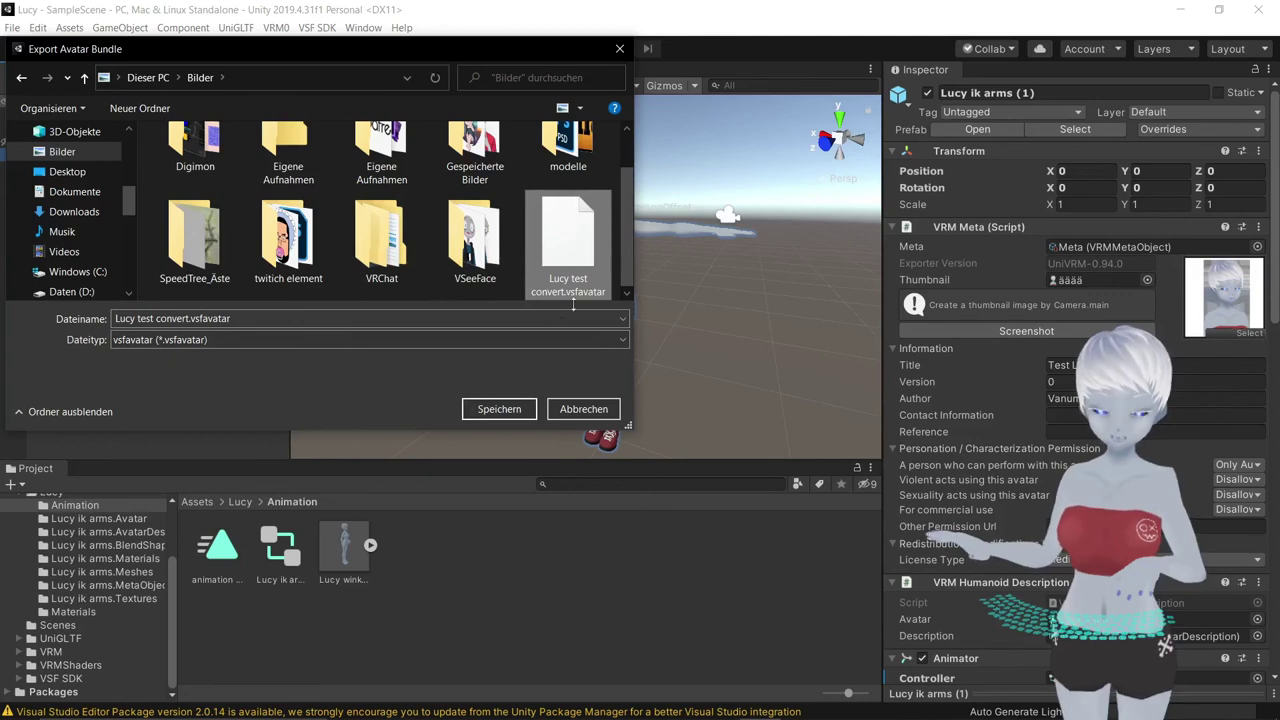
left_click(497, 411)
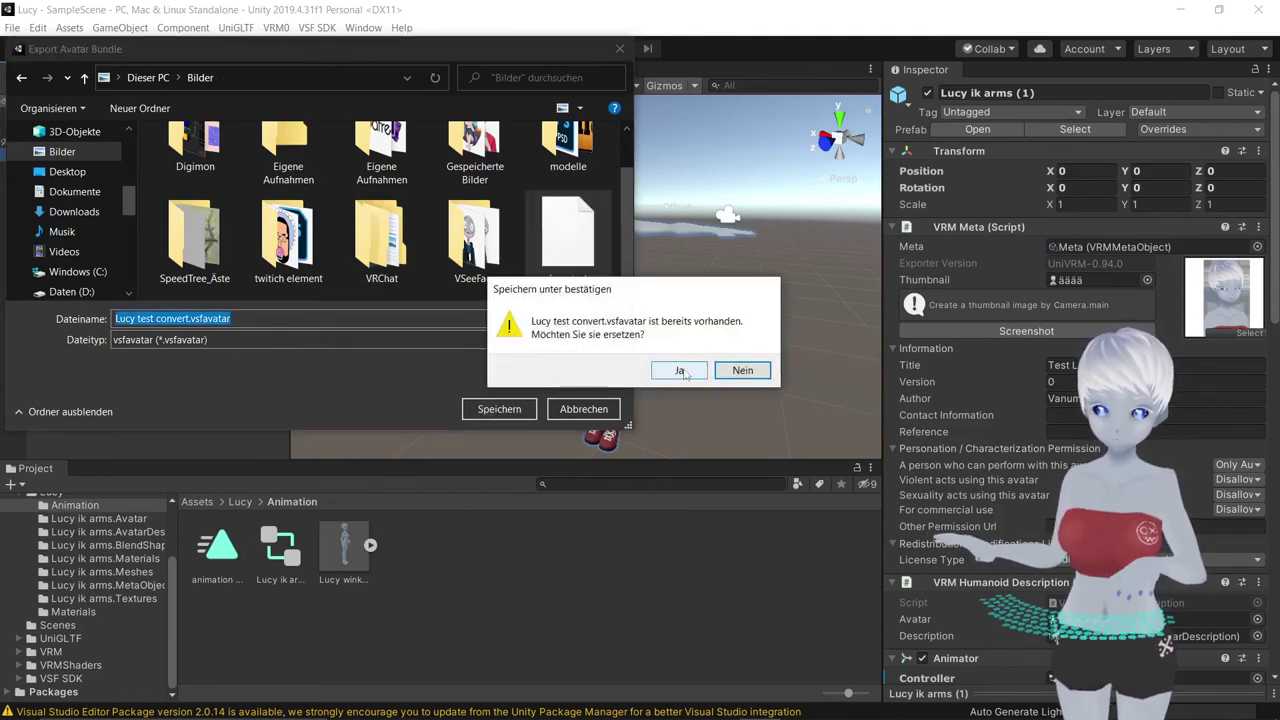
left_click(683, 371)
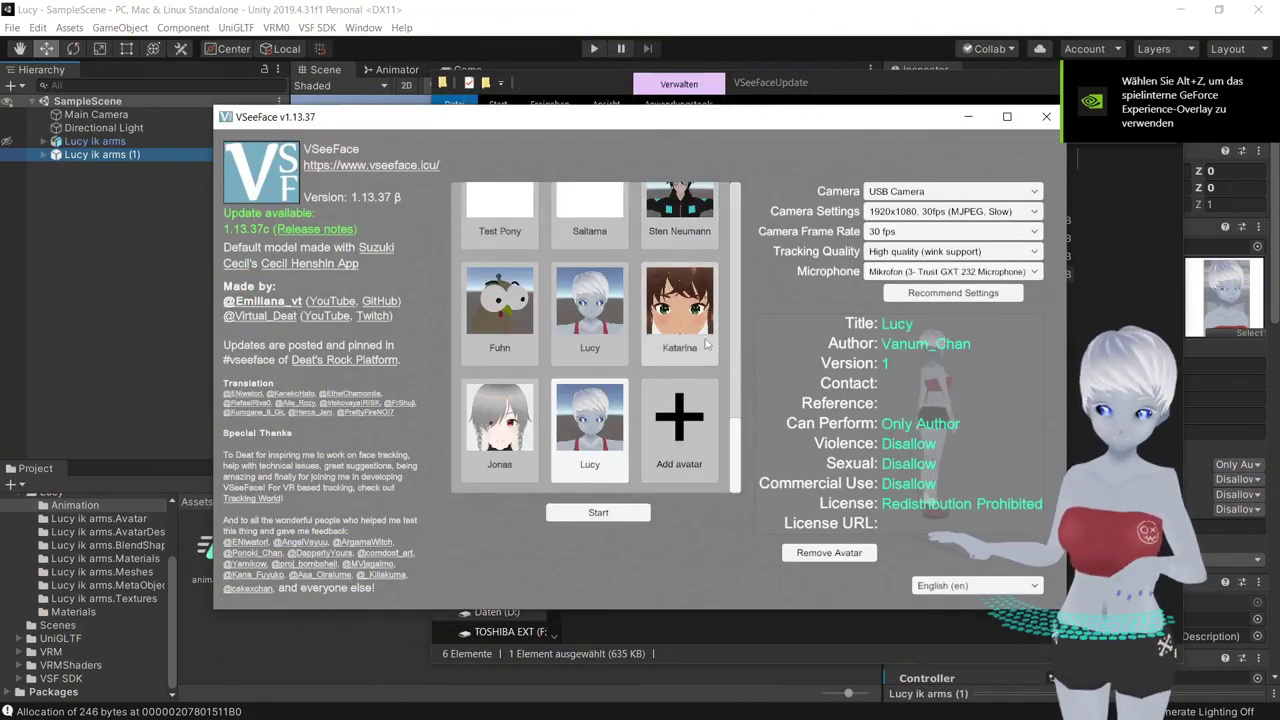
Step: Add Lucy test convert.vsfavatar from Bilder to VSeeFace and choose the Test Lucy avatar
left_click(681, 416)
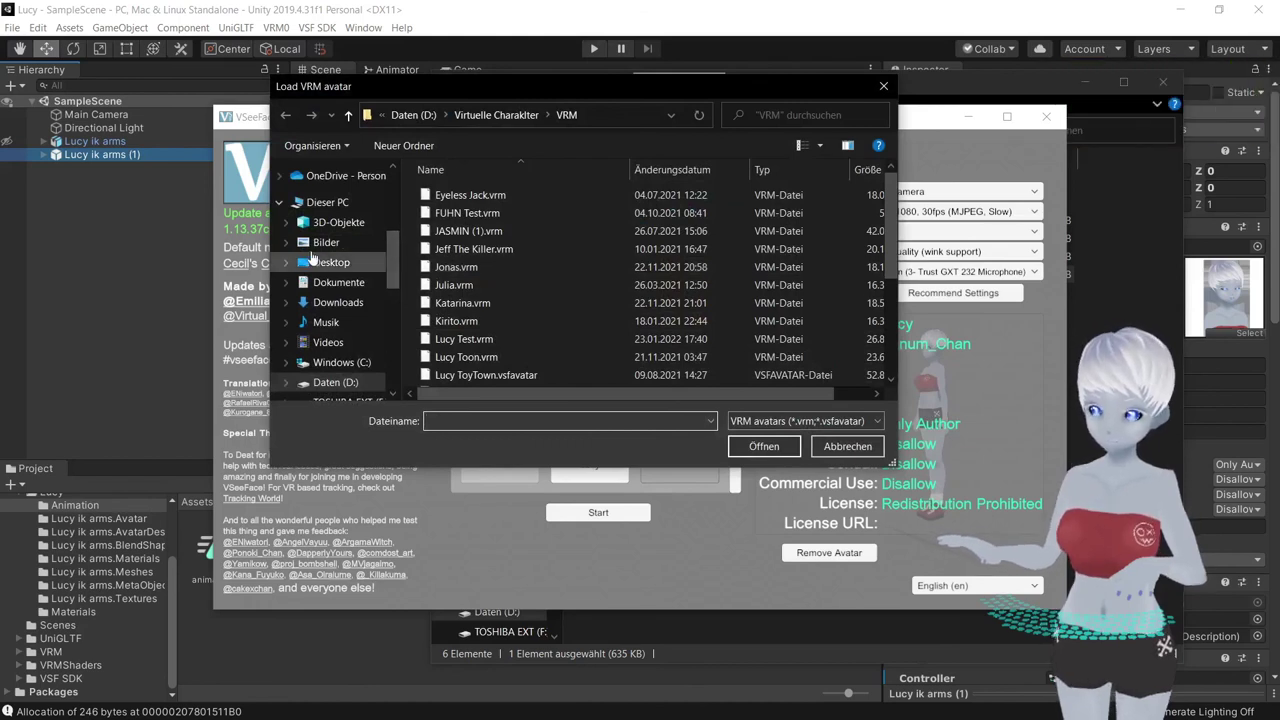
left_click(326, 242)
left_click(857, 340)
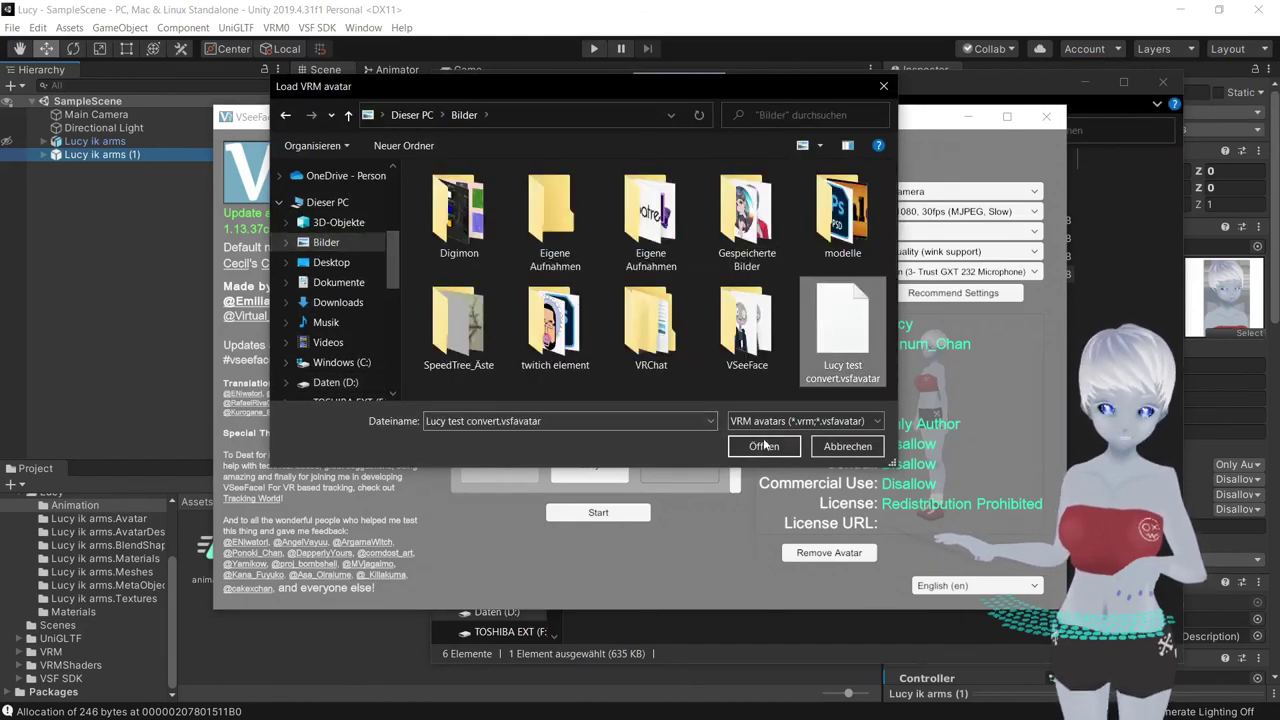
left_click(762, 446)
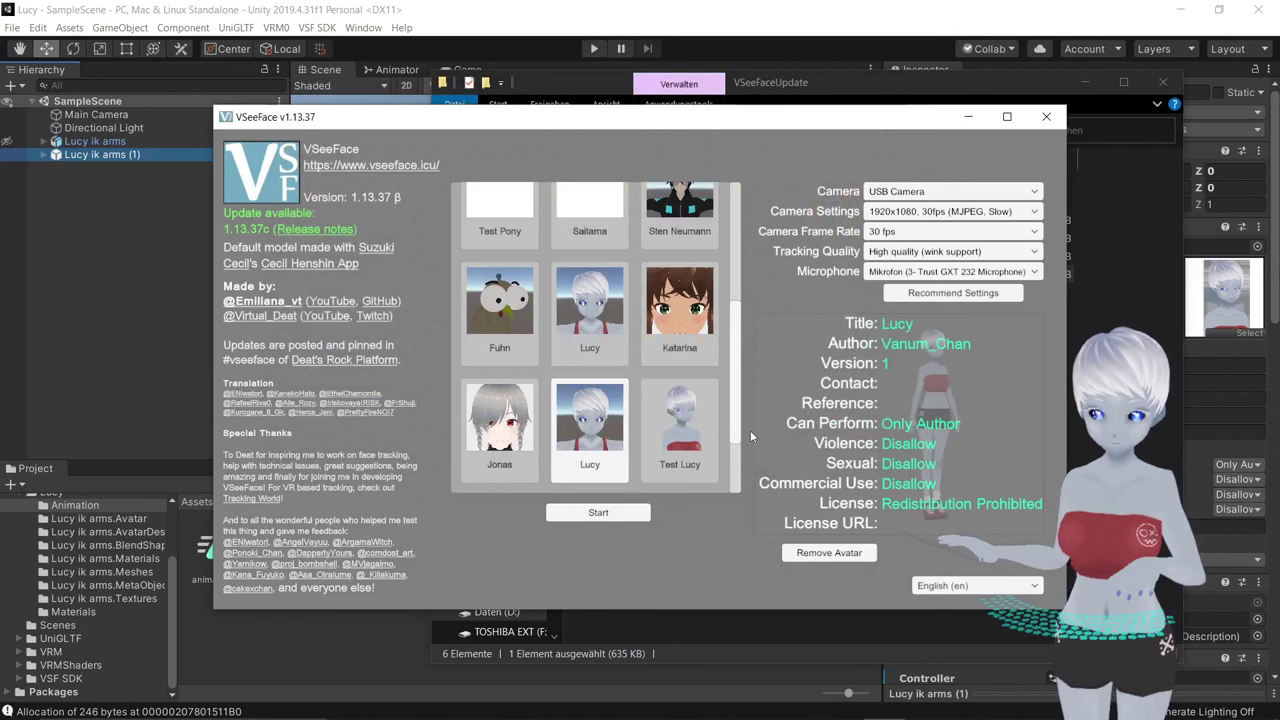
left_click(686, 417)
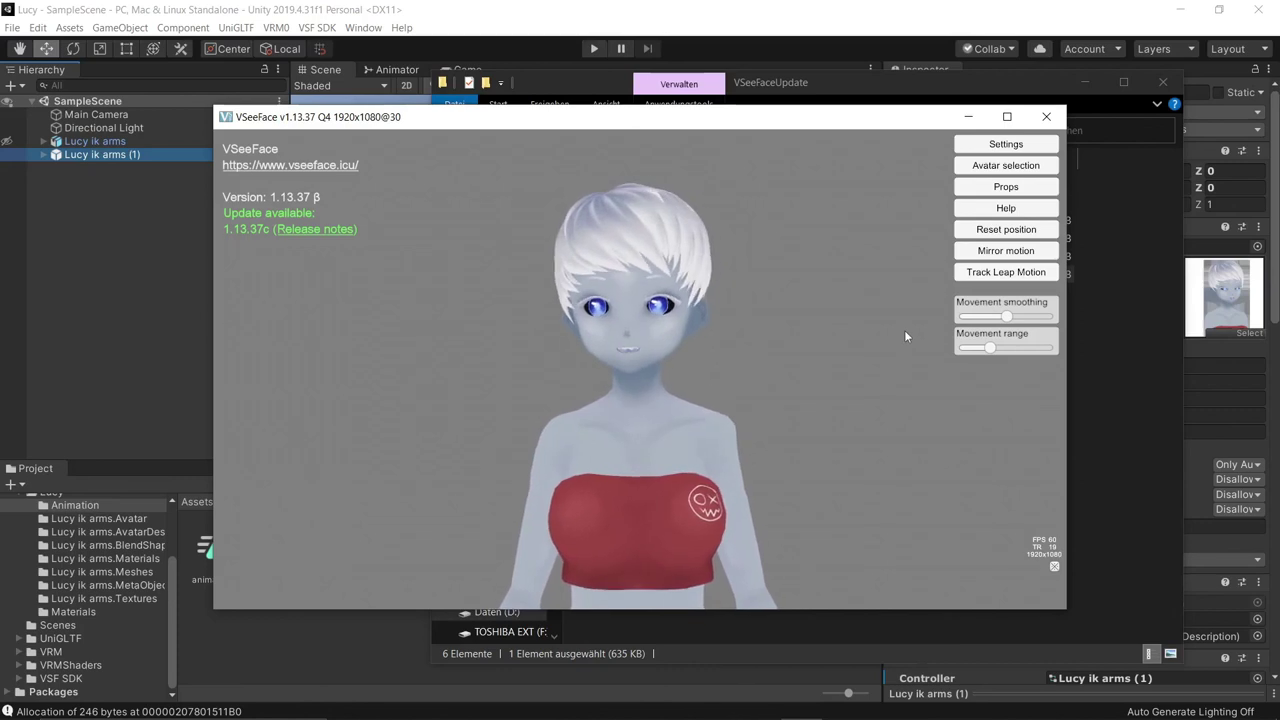
Step: Open VSeeFace's expression settings and scroll to the Cube expression
left_click(992, 147)
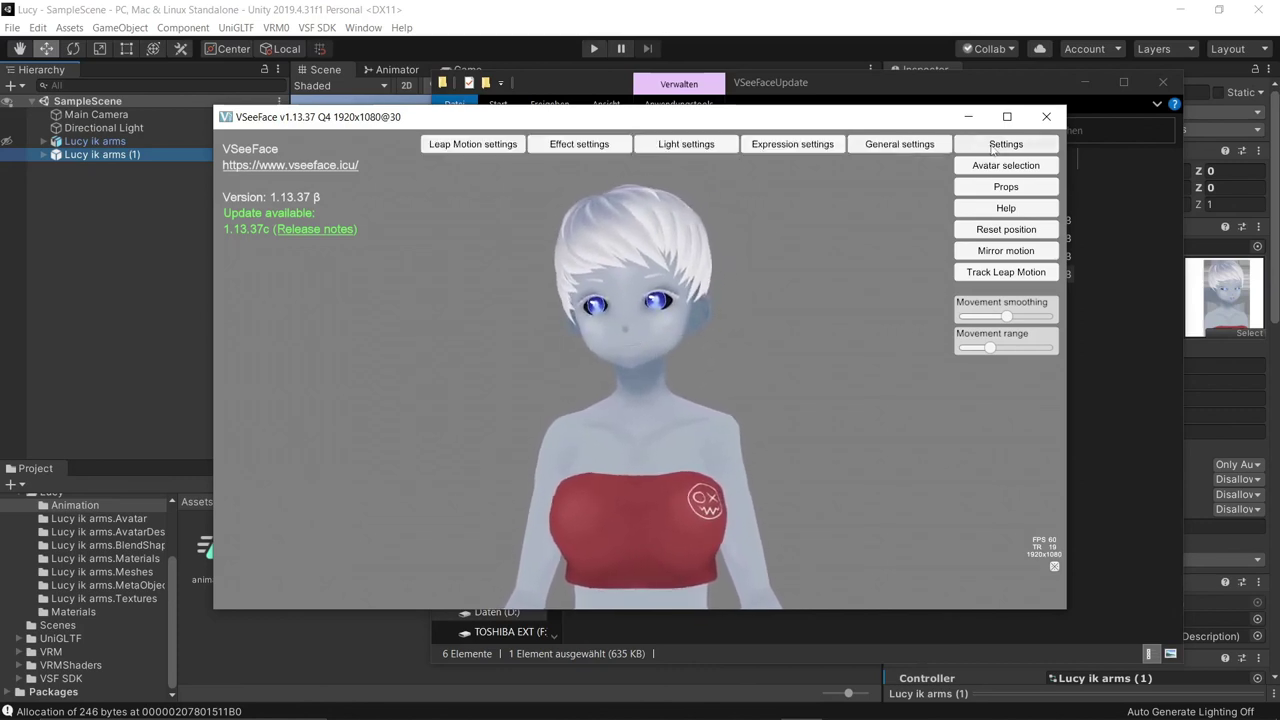
left_click(792, 144)
scroll(343, 480, "down", 3)
scroll(343, 510, "down", 7)
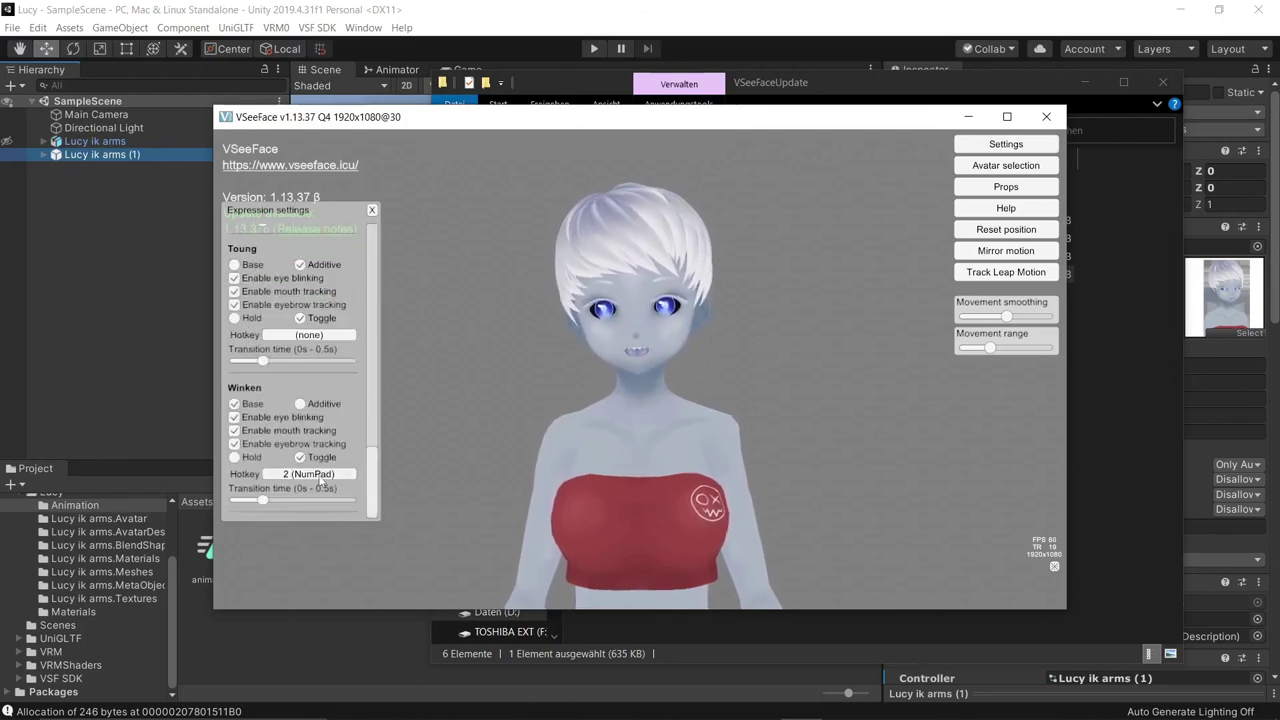
scroll(301, 418, "up", 1)
scroll(302, 412, "up", 1)
scroll(302, 408, "up", 1)
scroll(303, 404, "up", 1)
Step: Assign NumPad 3 as the Cube hotkey and test it to show the cube above the head
left_click(304, 397)
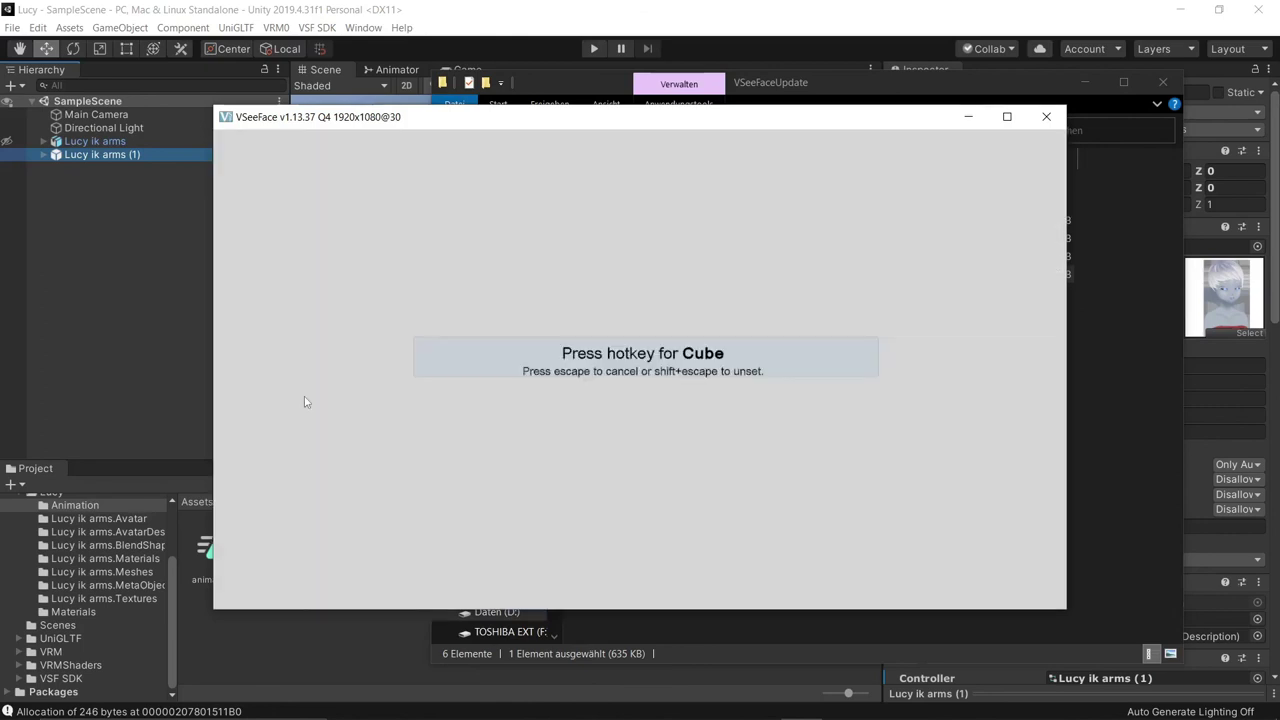
key("KP_3")
key("Return")
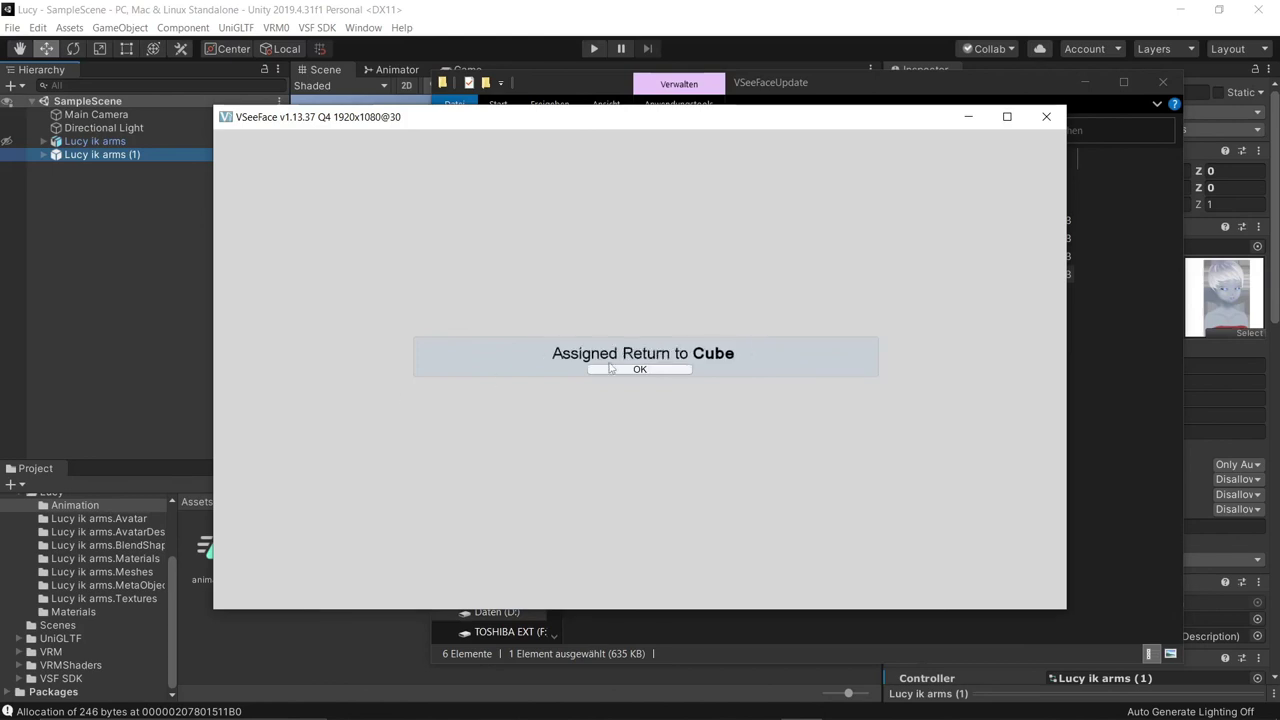
left_click(615, 368)
left_click(326, 399)
key("KP_3")
left_click(660, 370)
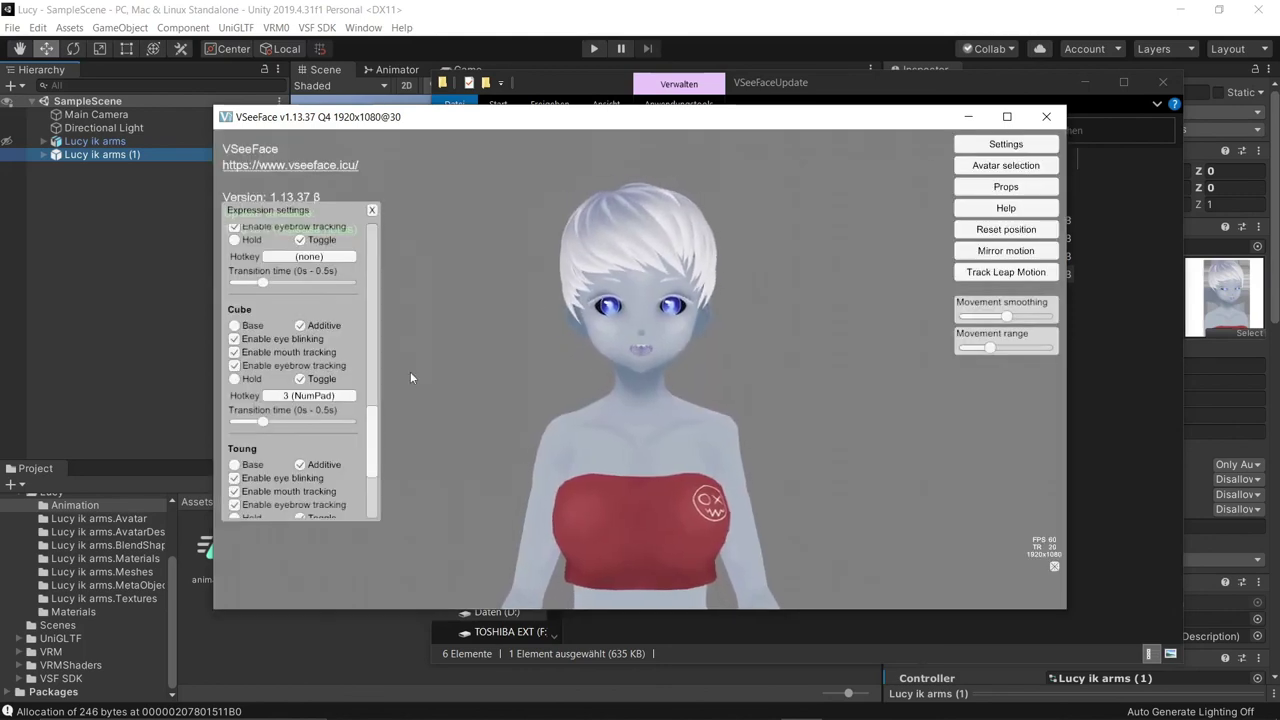
key("KP_3")
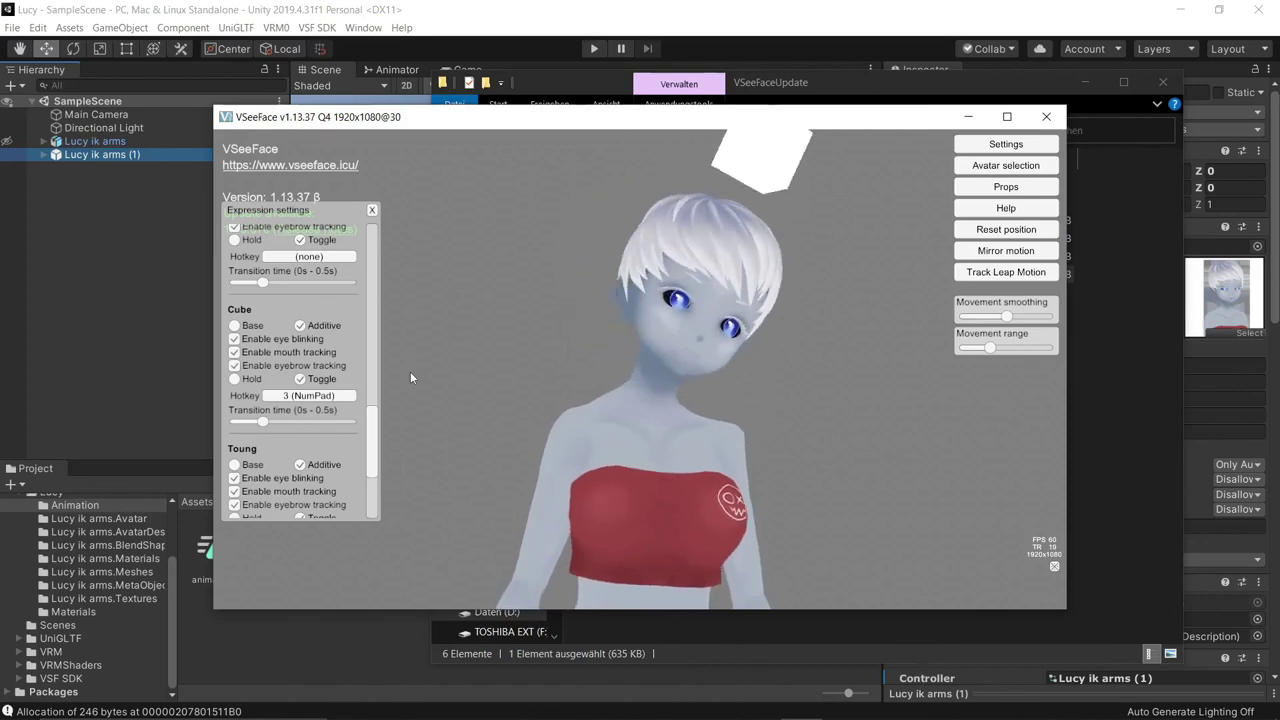